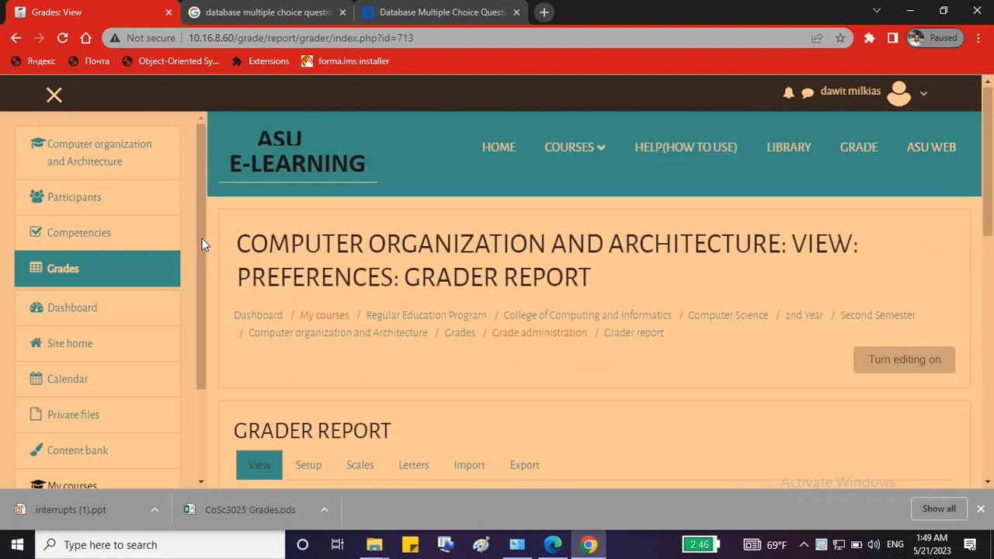
# Leave the Computer Organization and Architecture grader report for the Site home page.
pyautogui.scroll(-1, 200, 226)
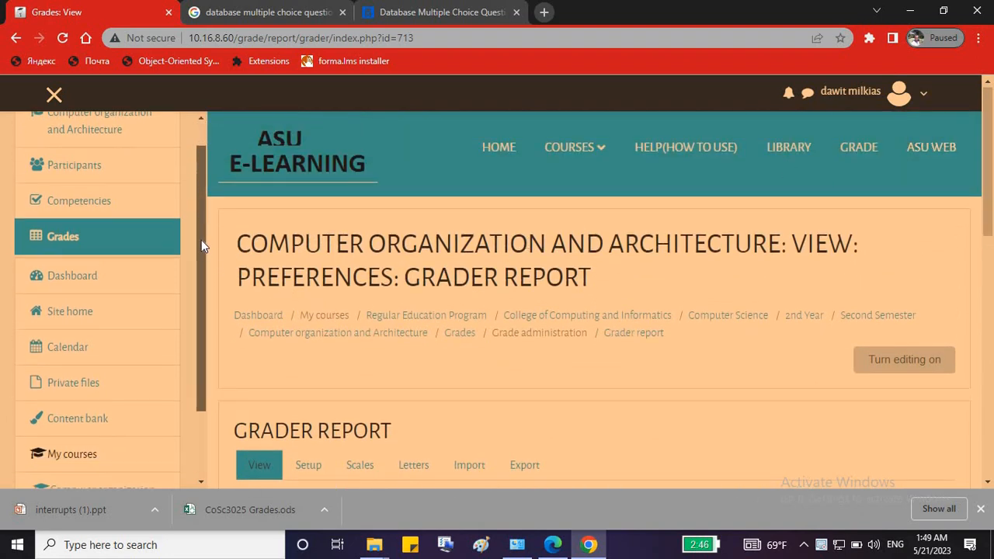
pyautogui.scroll(-1, 201, 246)
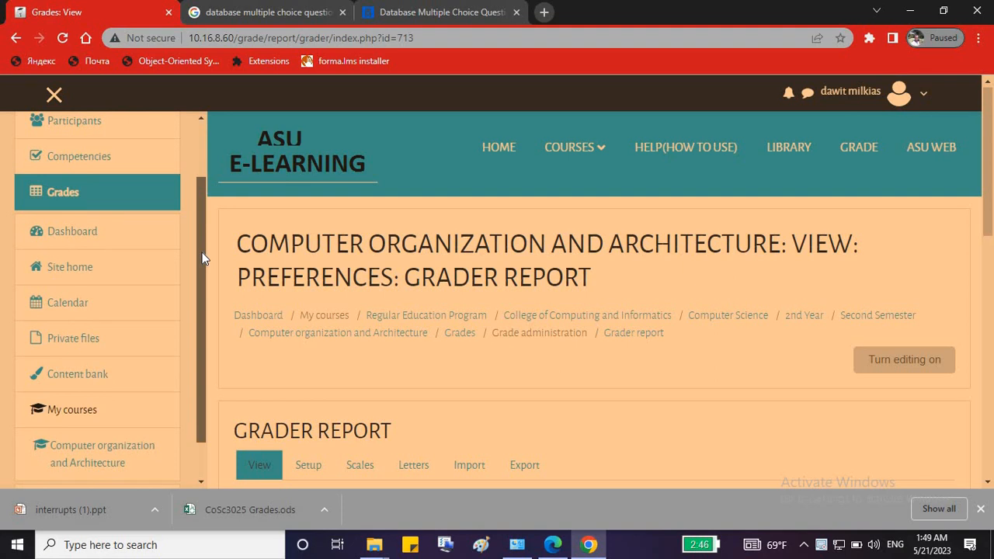
pyautogui.scroll(2, 205, 233)
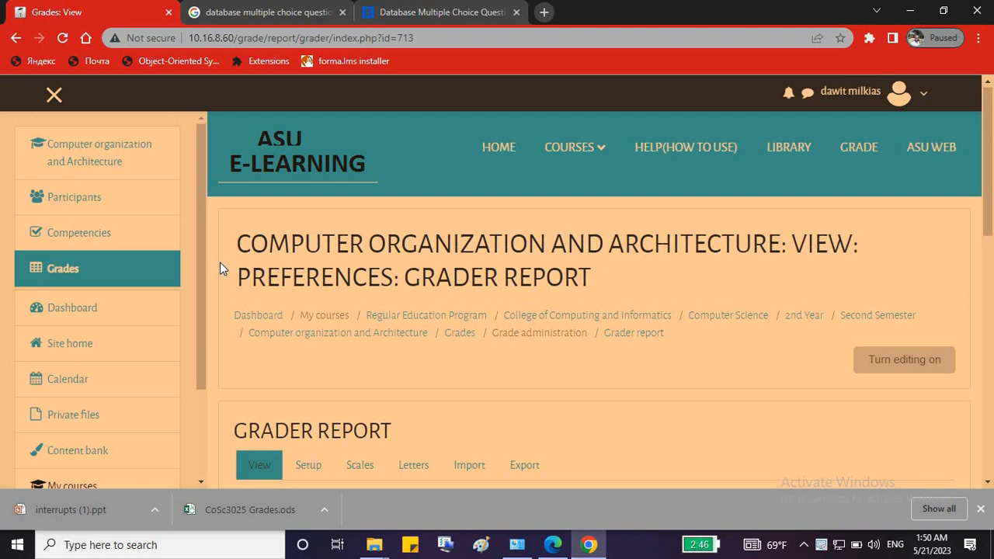
pyautogui.moveTo(515, 169)
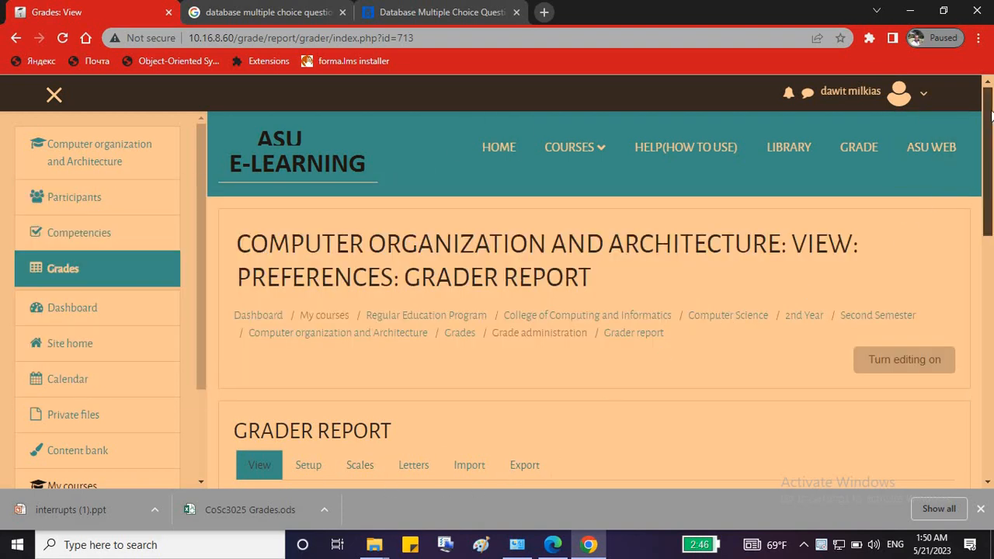
pyautogui.moveTo(989, 136); pyautogui.dragTo(990, 108)
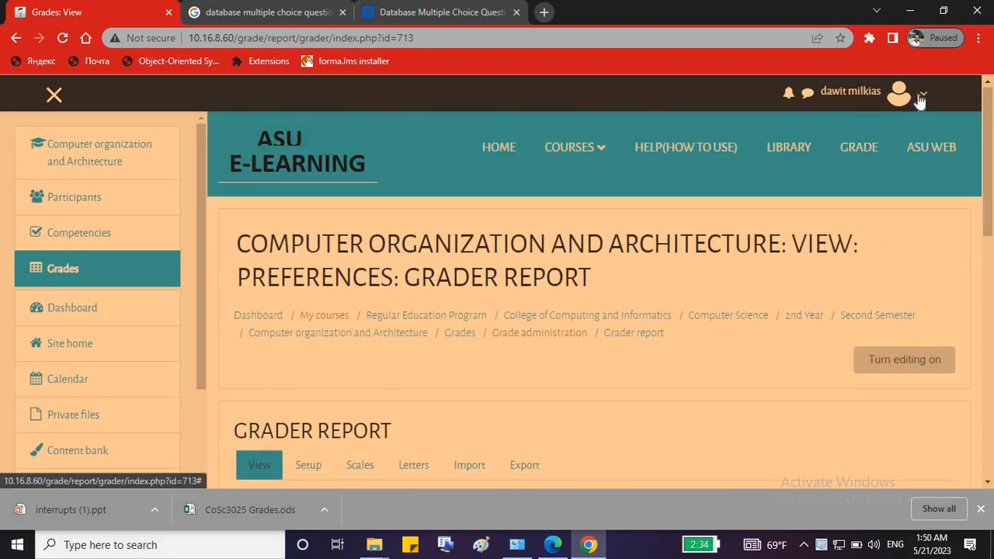
pyautogui.click(919, 101)
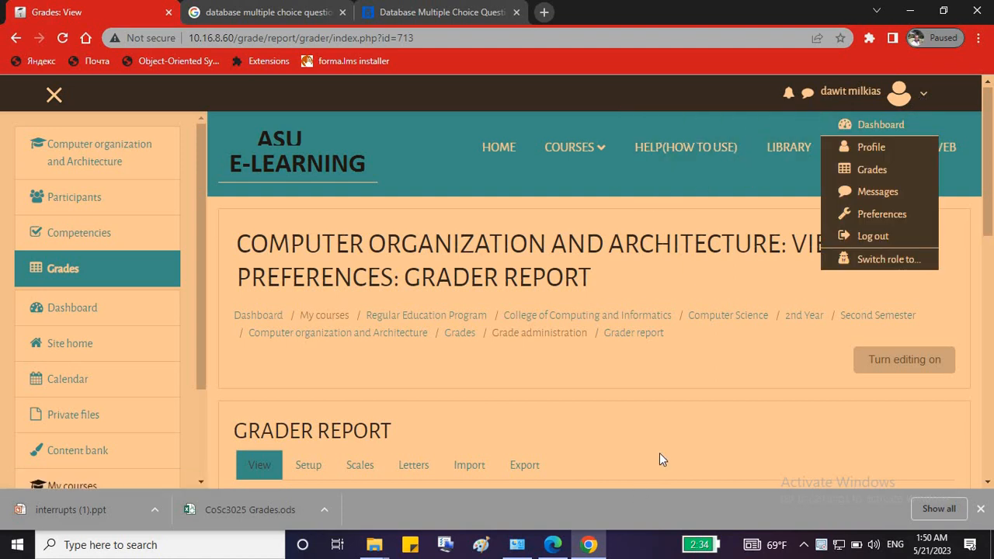
pyautogui.click(347, 379)
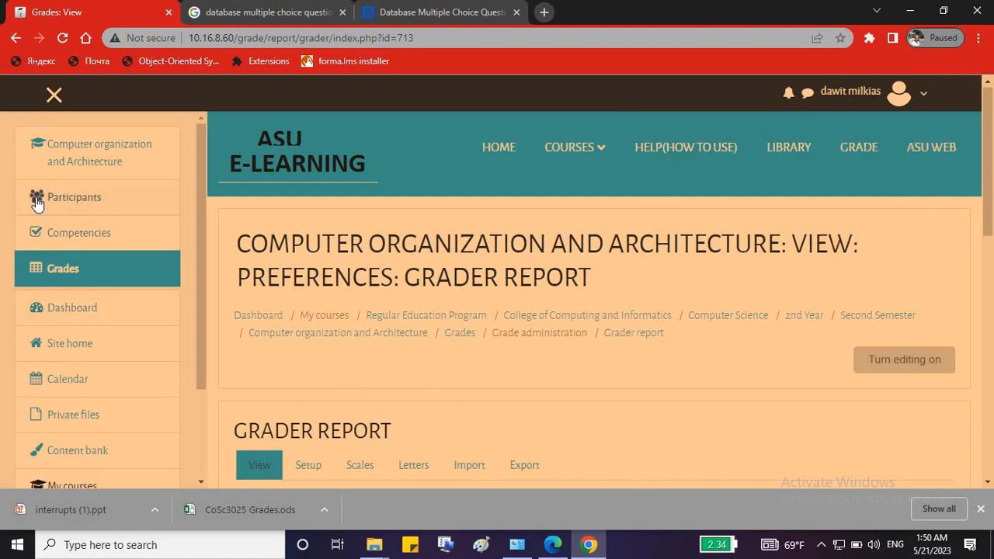
pyautogui.click(66, 350)
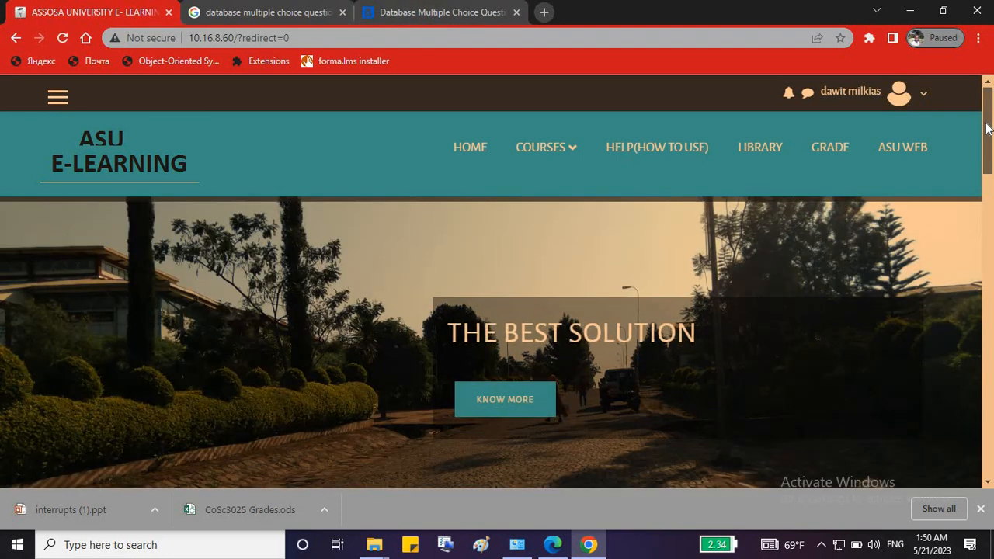
# Search your courses for 'java programming', fixing the spelling, to find the 2 matching courses.
pyautogui.moveTo(988, 121); pyautogui.dragTo(927, 207)
pyautogui.click(220, 320)
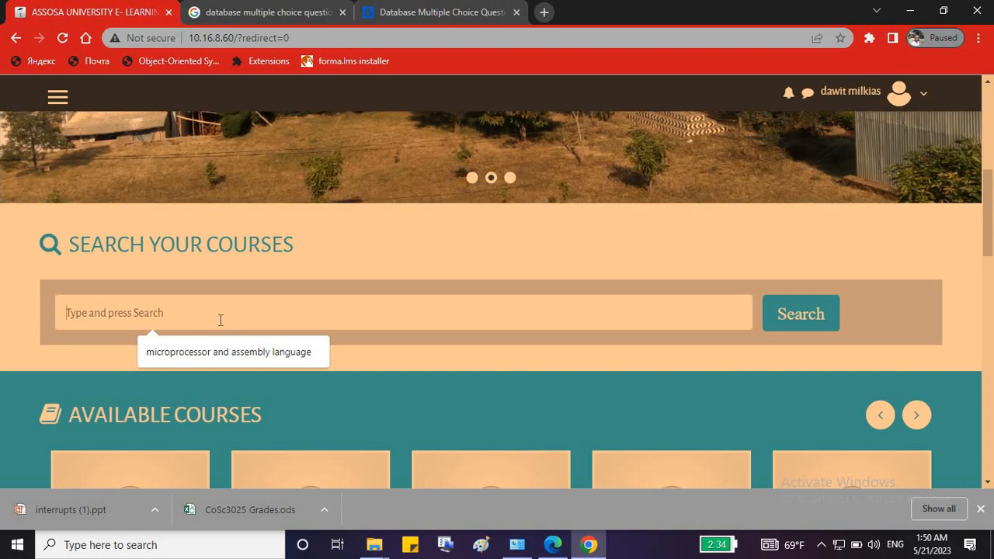
pyautogui.write('so')
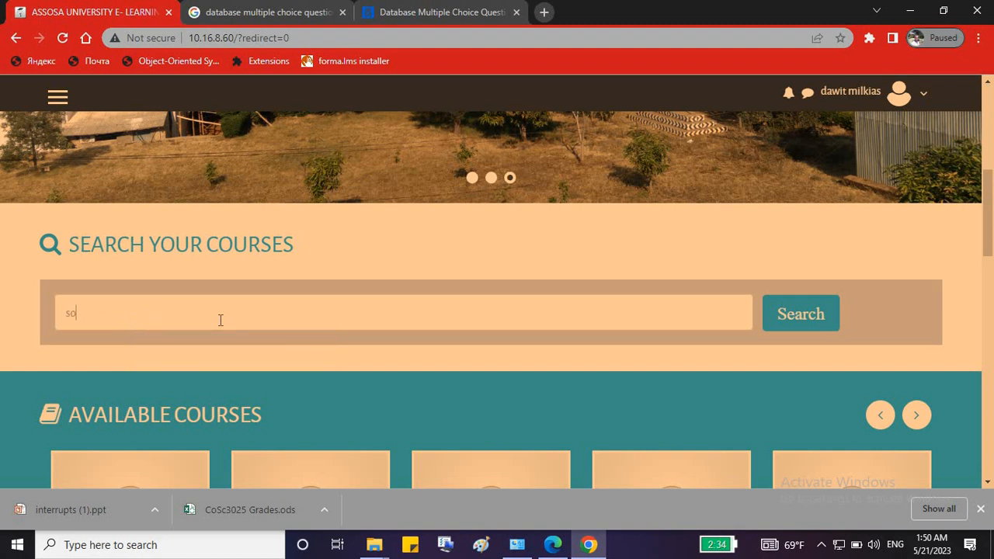
pyautogui.write('f')
pyautogui.press('BackSpace')
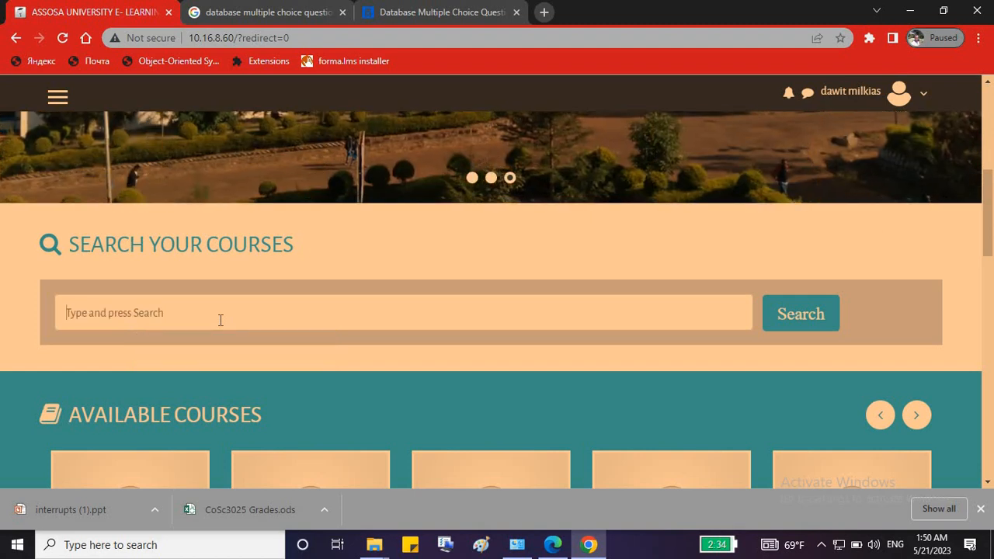
pyautogui.write('java p')
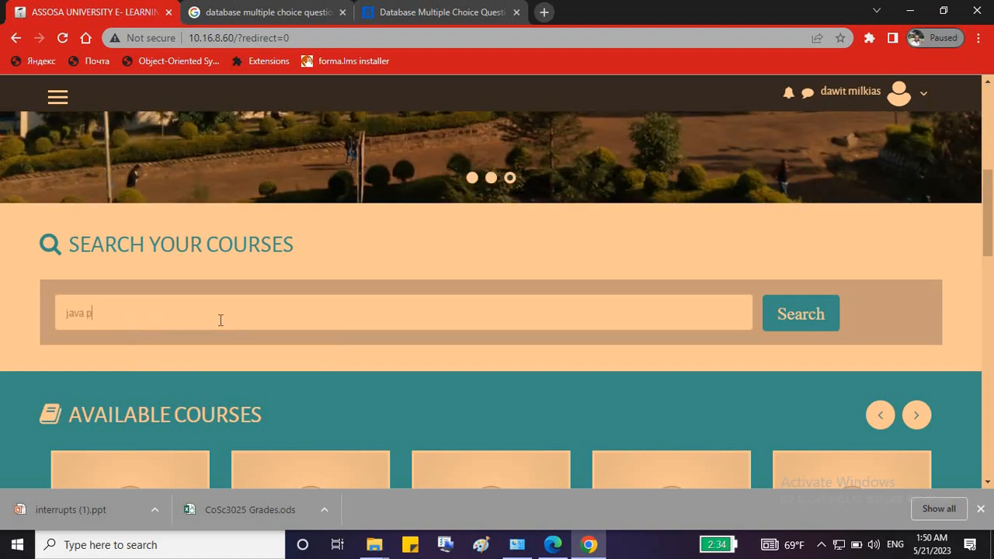
pyautogui.write('rograming')
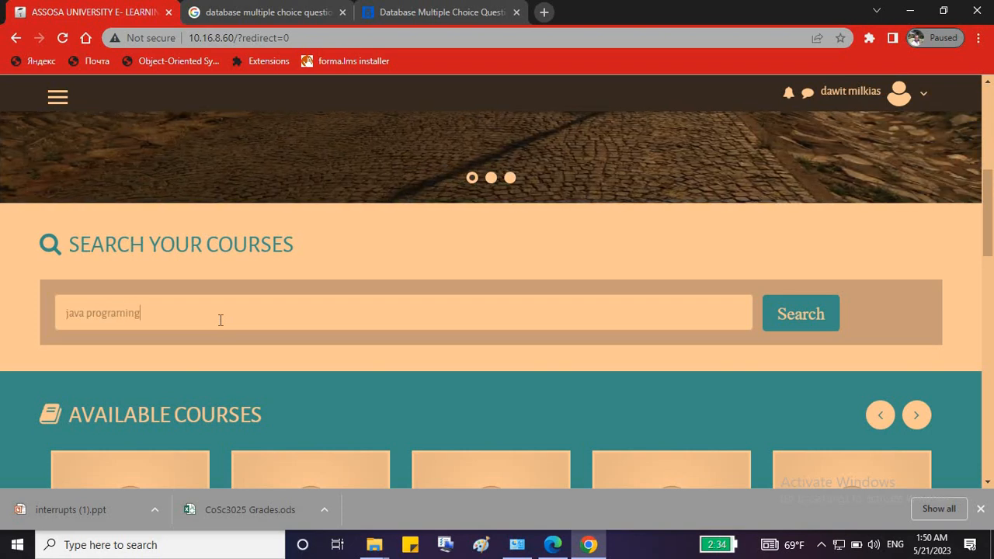
pyautogui.press('Return')
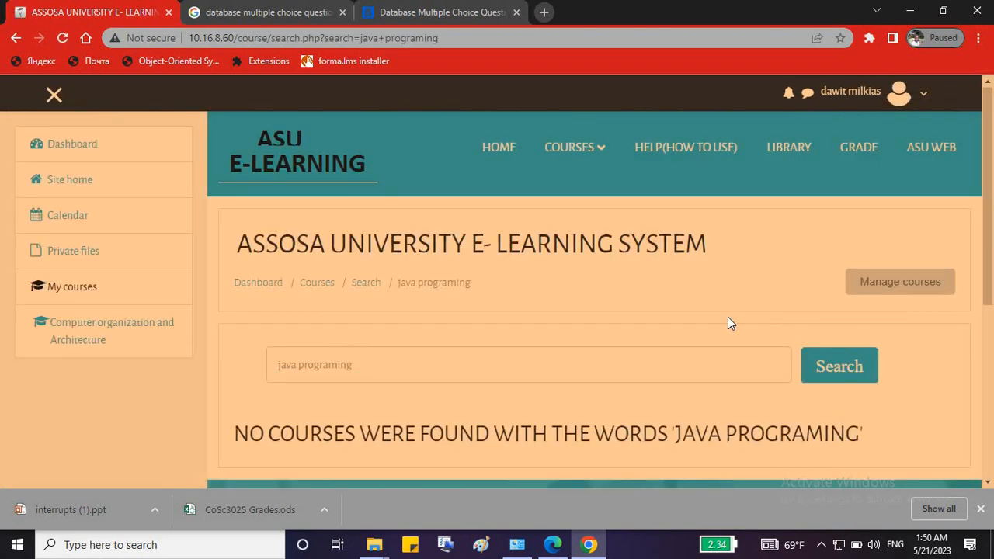
pyautogui.scroll(-3, 727, 323)
pyautogui.scroll(-2, 726, 324)
pyautogui.scroll(3, 720, 319)
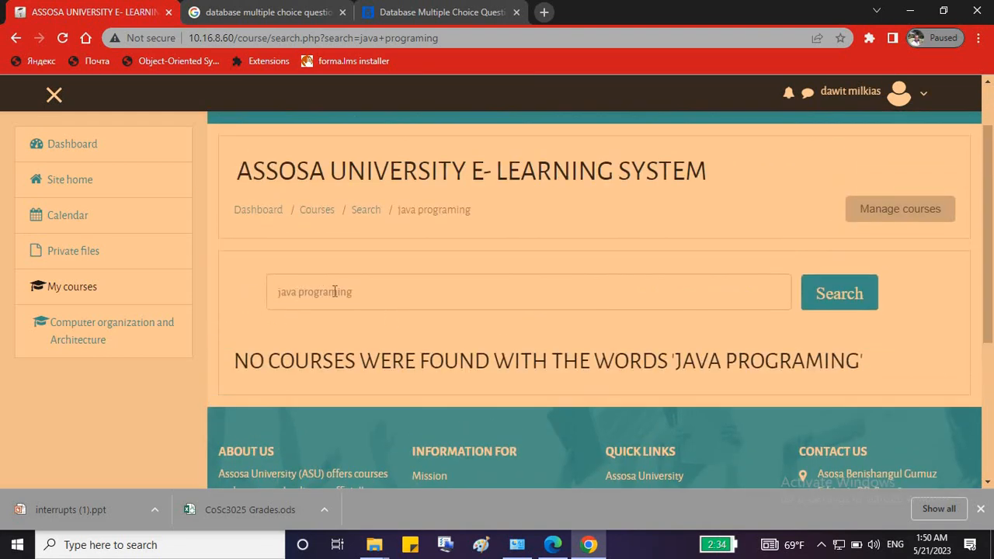
pyautogui.press('Return')
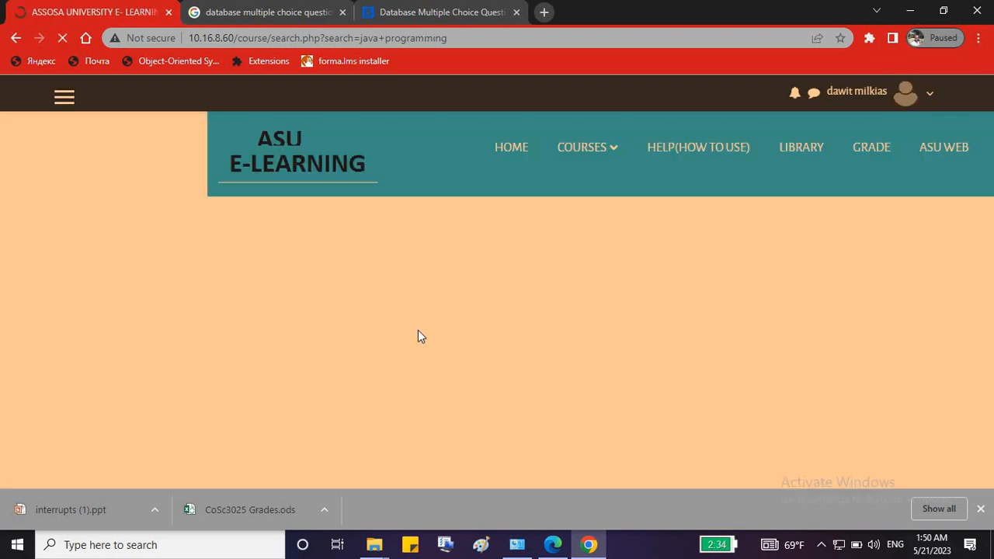
# Review the results, then return to Site home's course categories.
pyautogui.scroll(-3, 431, 340)
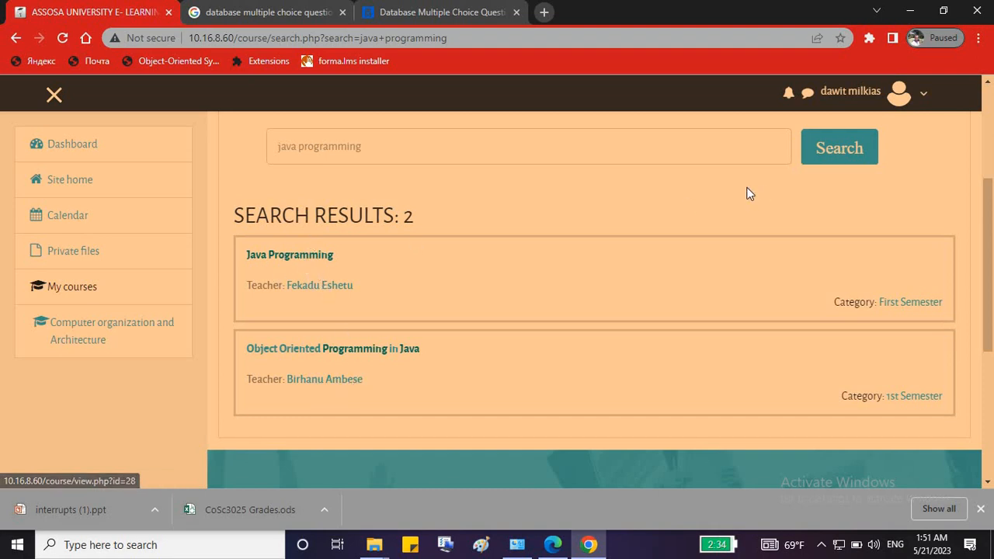
pyautogui.scroll(2, 518, 262)
pyautogui.moveTo(293, 291); pyautogui.dragTo(261, 297)
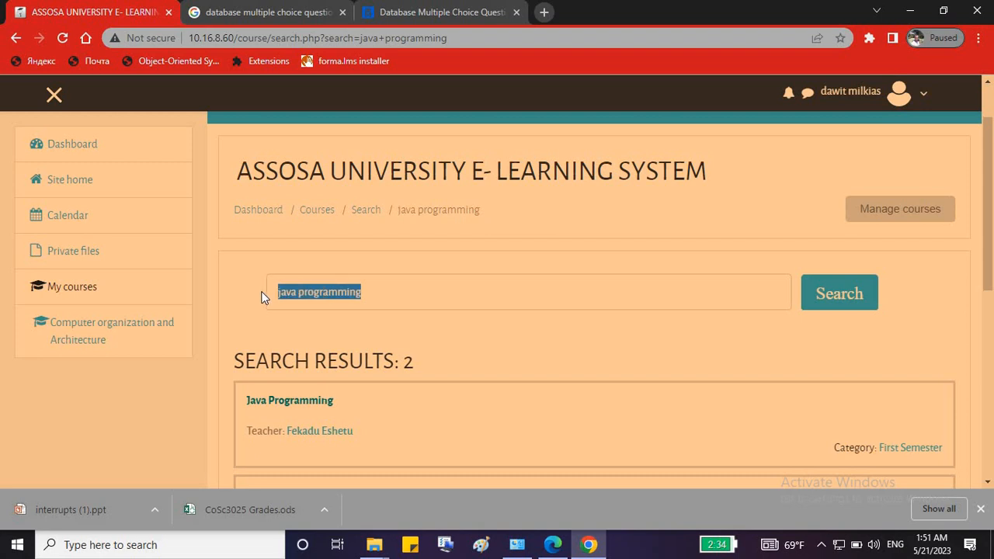
pyautogui.click(75, 178)
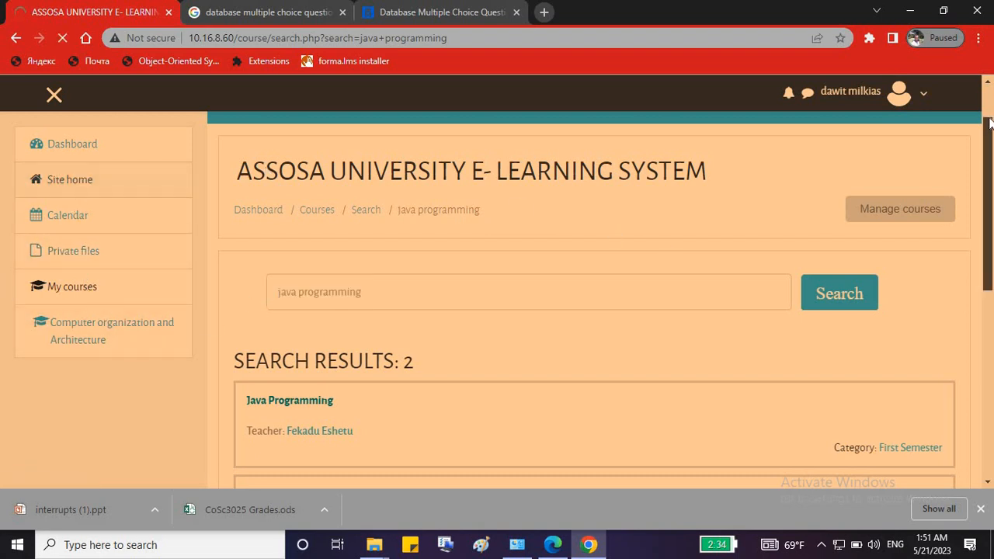
pyautogui.scroll(-15, 526, 308)
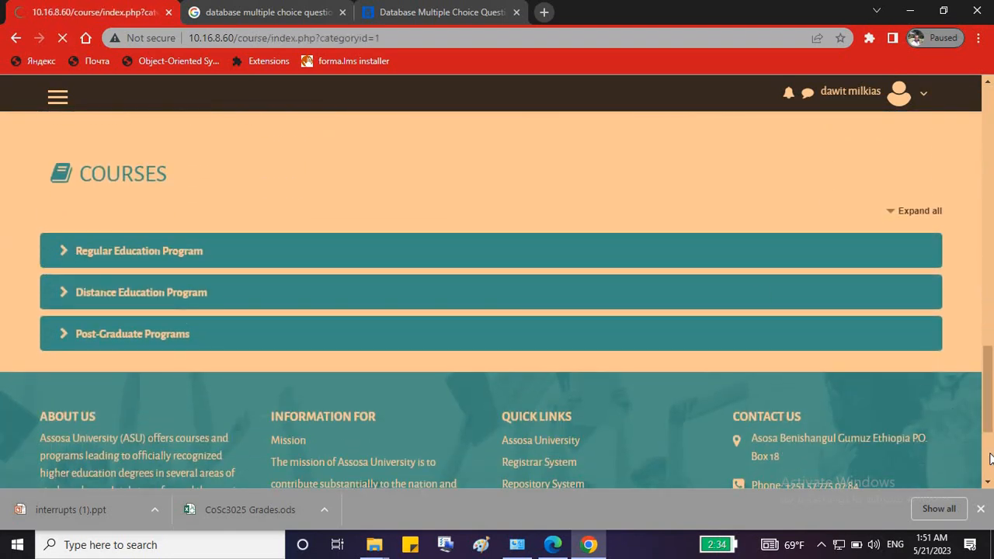
# Drill down through College of Computing and Informatics, Computer Science and 3rd Year to First Semester.
pyautogui.scroll(-4, 859, 395)
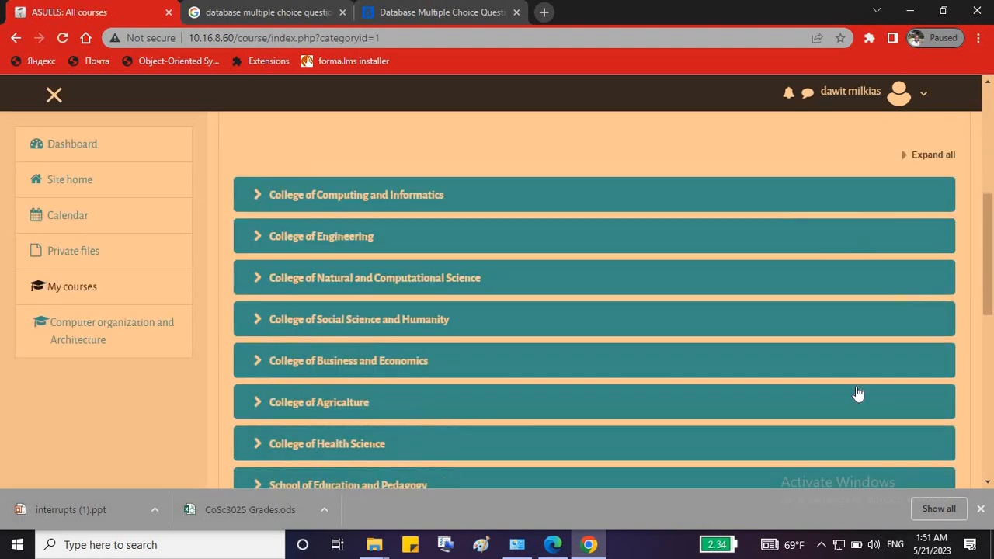
pyautogui.click(259, 204)
pyautogui.scroll(-4, 611, 279)
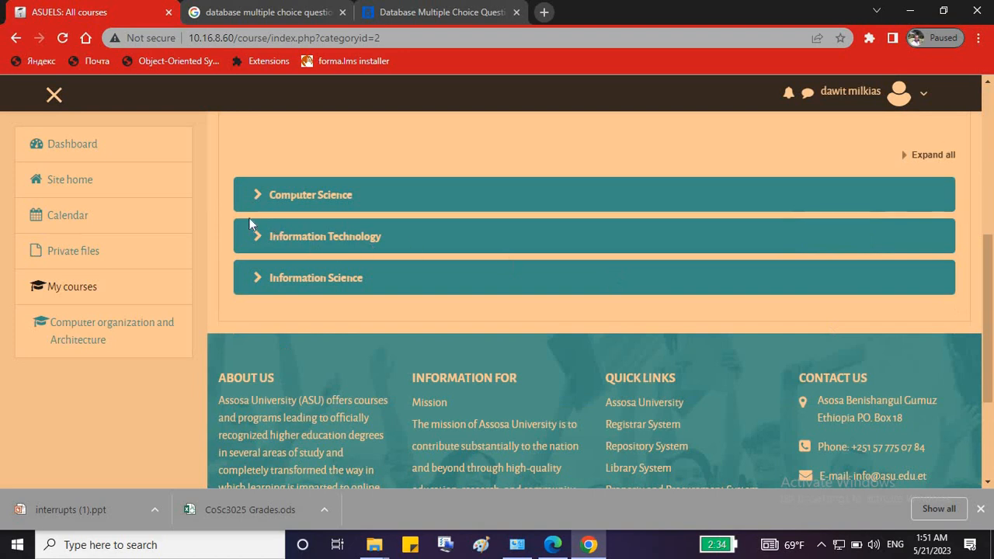
pyautogui.click(257, 196)
pyautogui.scroll(-4, 455, 220)
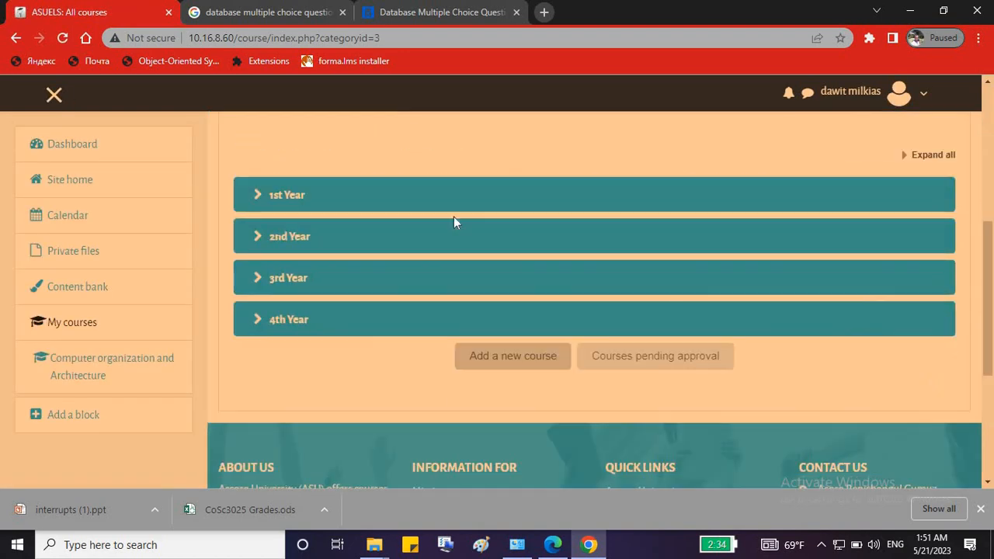
pyautogui.click(254, 279)
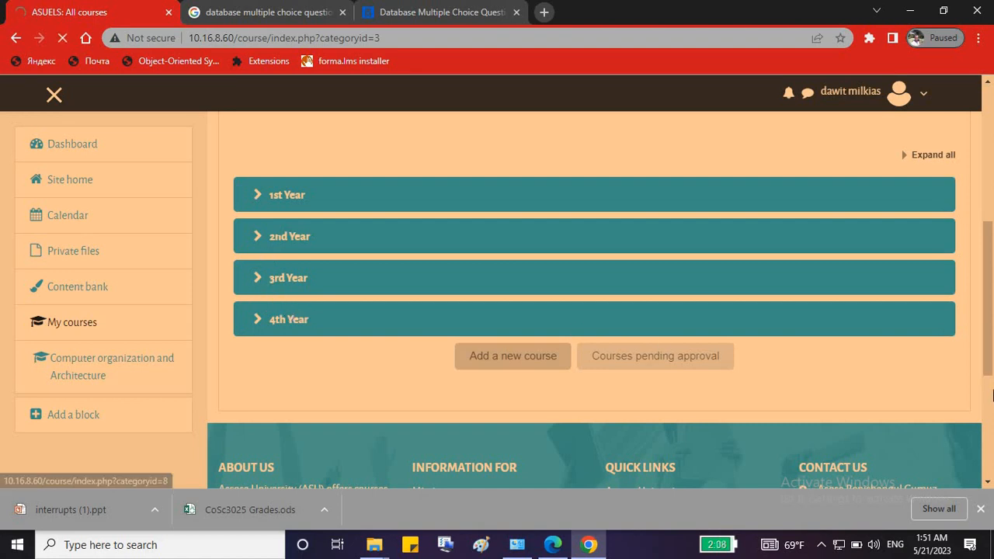
pyautogui.scroll(-4, 382, 256)
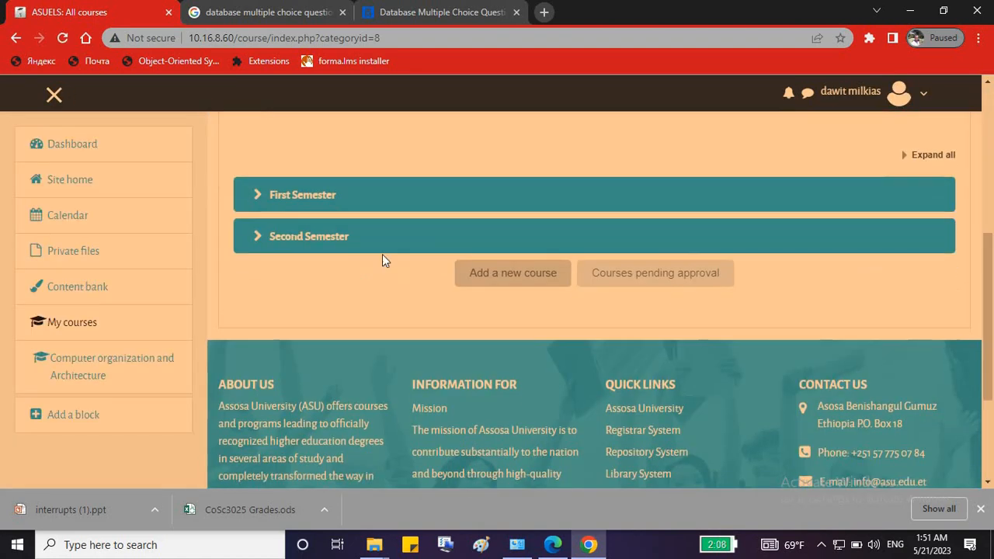
pyautogui.click(260, 203)
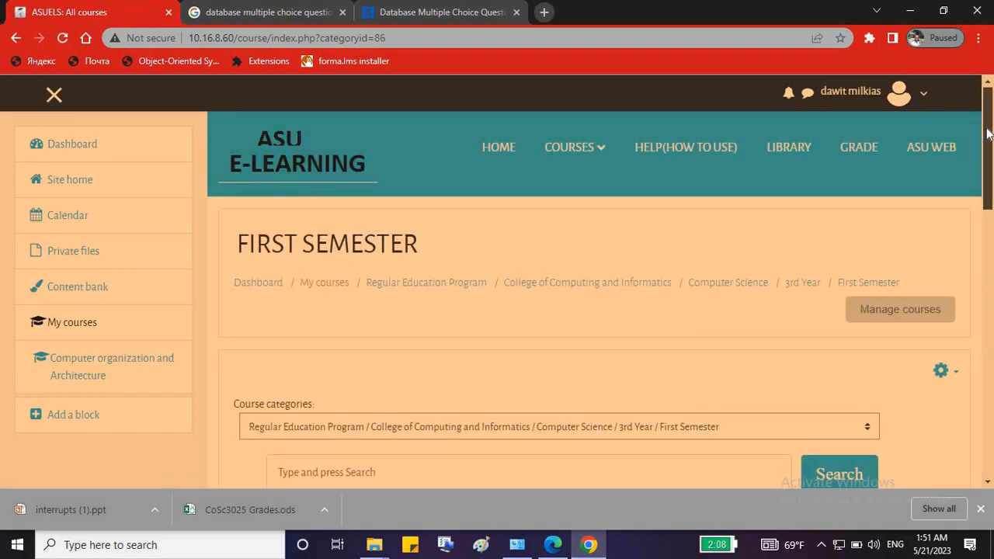
# Open the Web programming course in a new browser tab.
pyautogui.moveTo(988, 133); pyautogui.dragTo(991, 264)
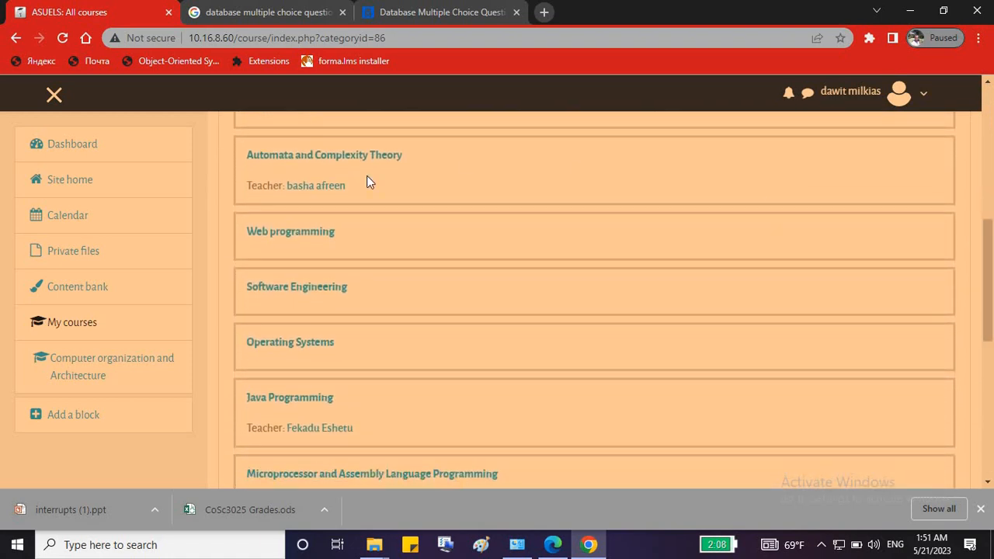
pyautogui.rightClick(303, 239)
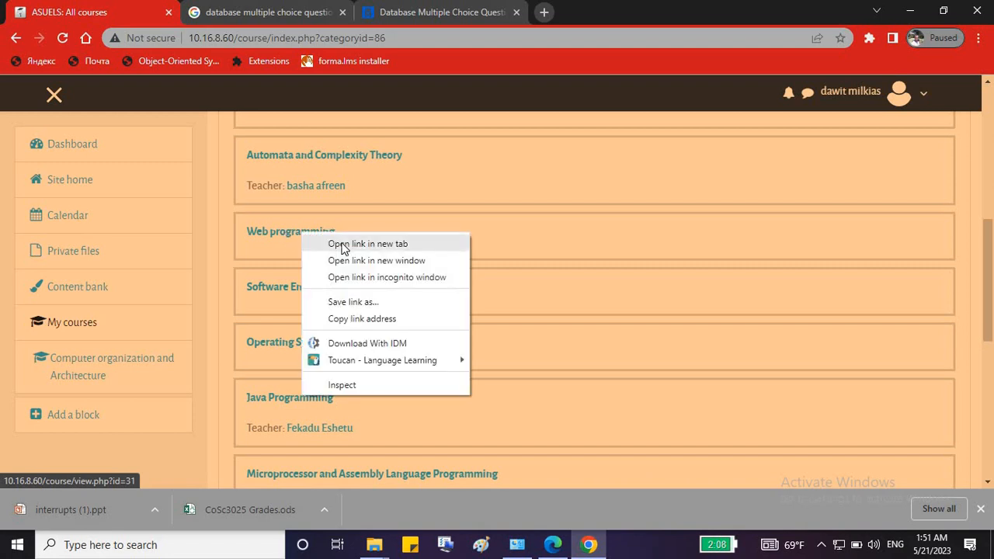
pyautogui.click(353, 243)
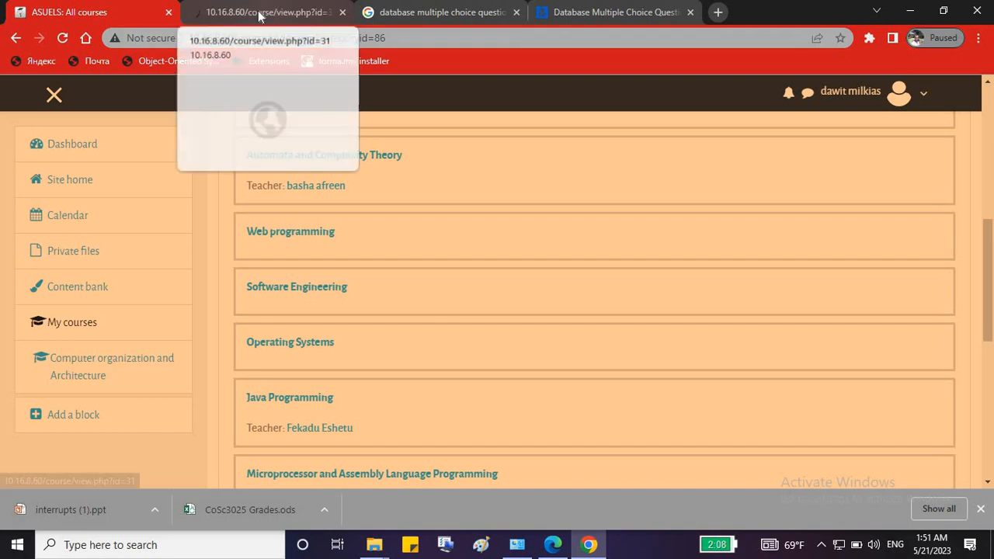
# In the Web programming course tab, reach the Participants page and open Enrol users.
pyautogui.click(260, 14)
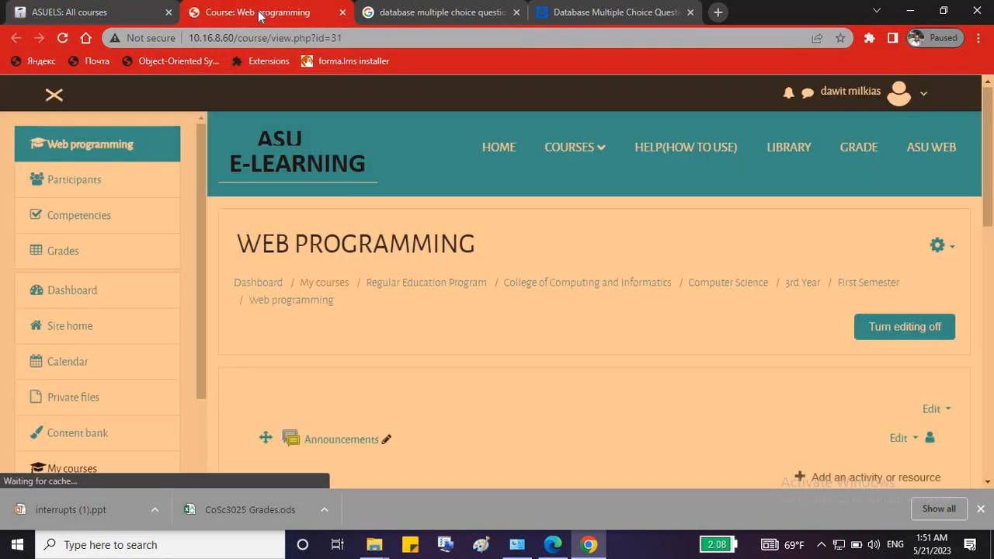
pyautogui.moveTo(200, 160); pyautogui.dragTo(208, 307)
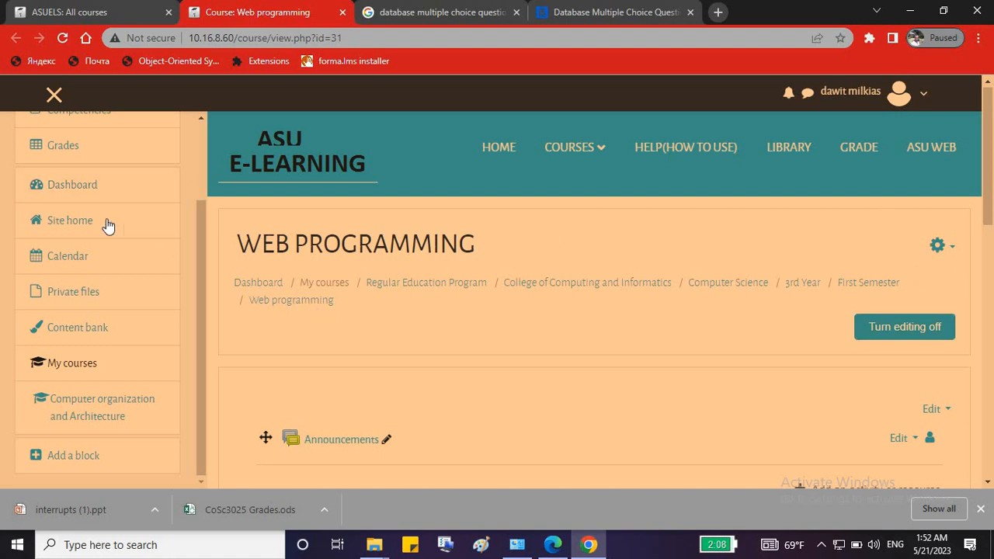
pyautogui.scroll(2, 100, 215)
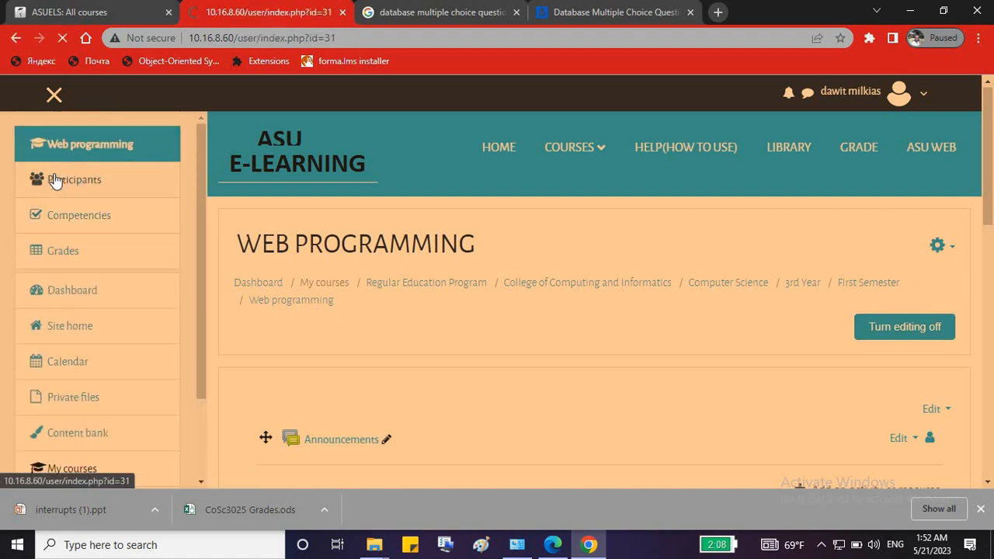
pyautogui.scroll(-1, 853, 279)
pyautogui.scroll(-1, 852, 280)
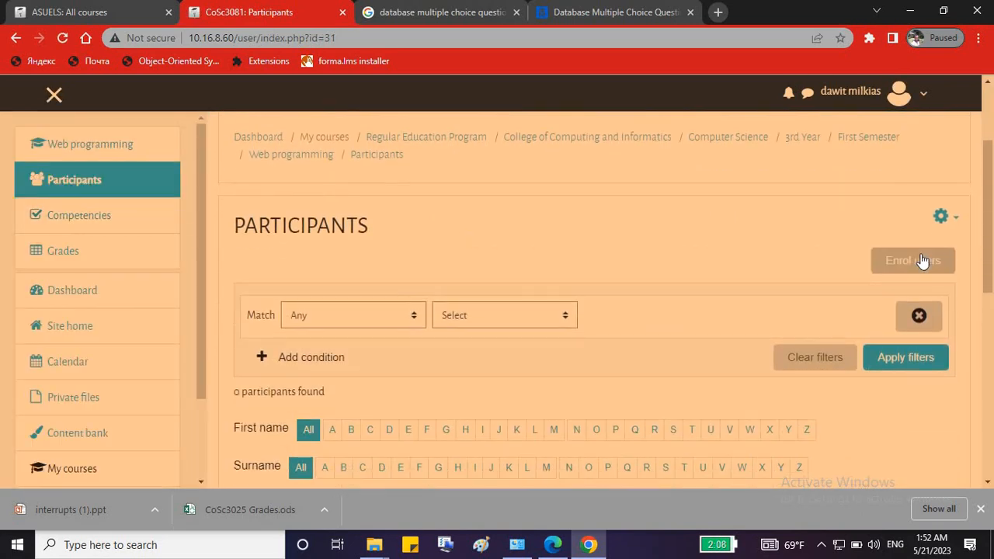
pyautogui.click(921, 258)
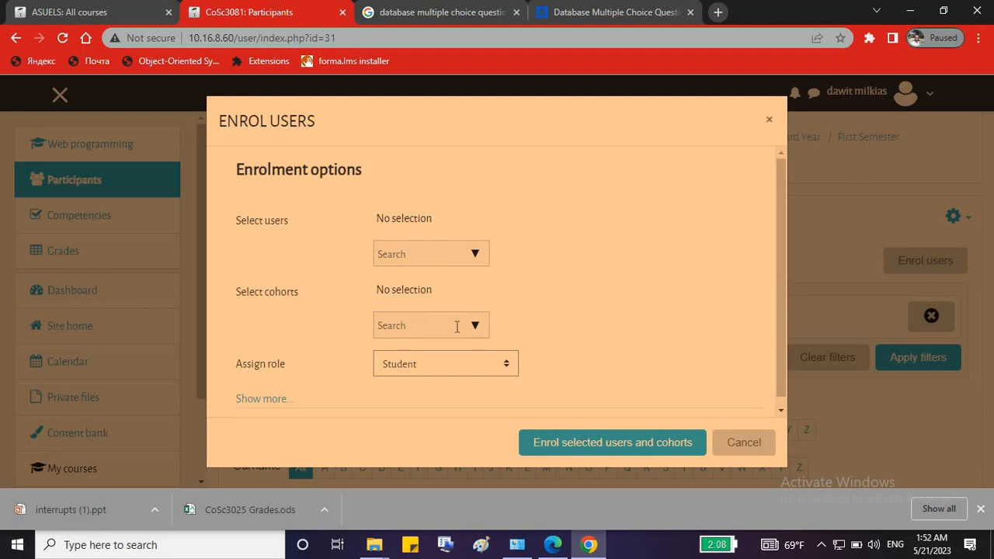
# Assign the Teacher role to the teacher's Computer Science cohort and enrol it, giving 1 participant.
pyautogui.click(452, 365)
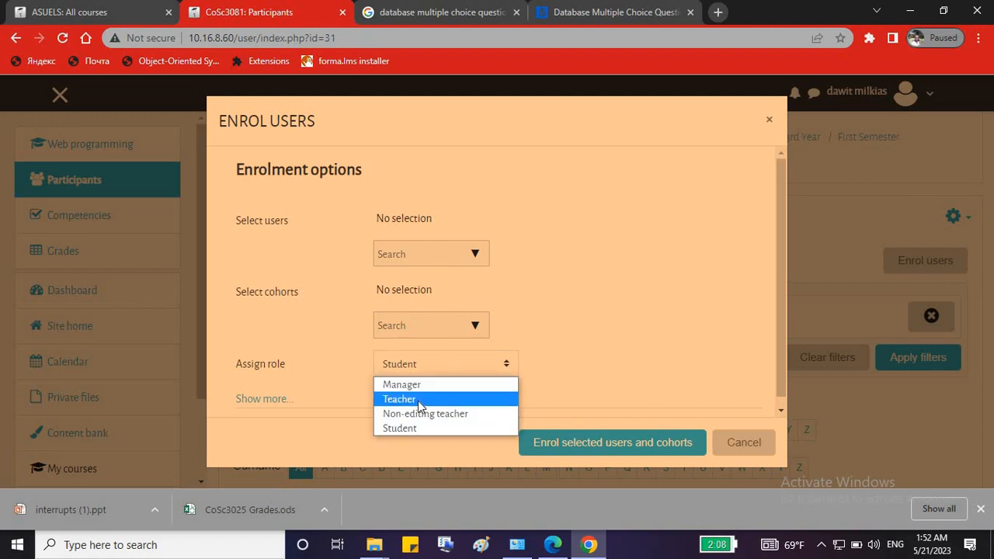
pyautogui.click(417, 399)
pyautogui.click(420, 324)
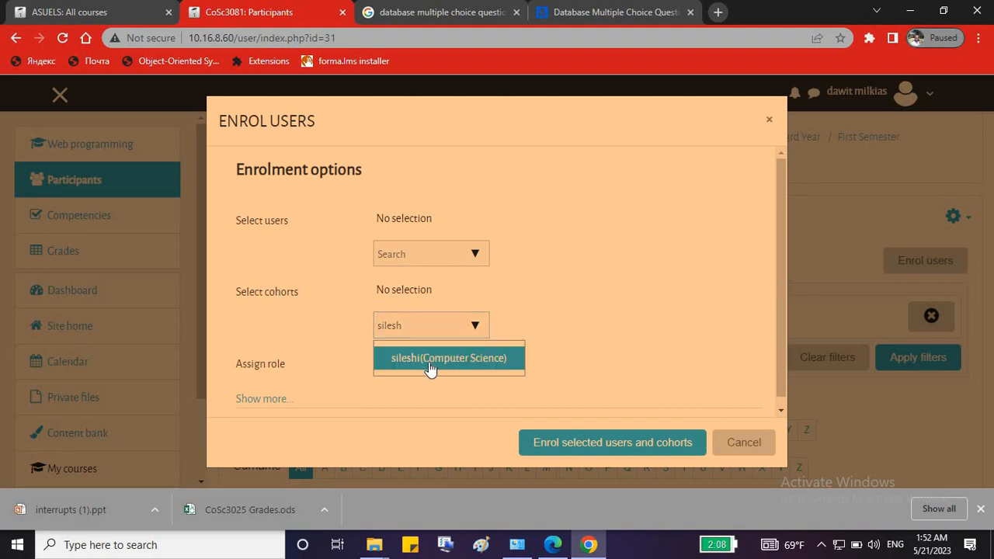
pyautogui.click(431, 361)
pyautogui.moveTo(673, 292); pyautogui.dragTo(450, 448)
pyautogui.click(332, 353)
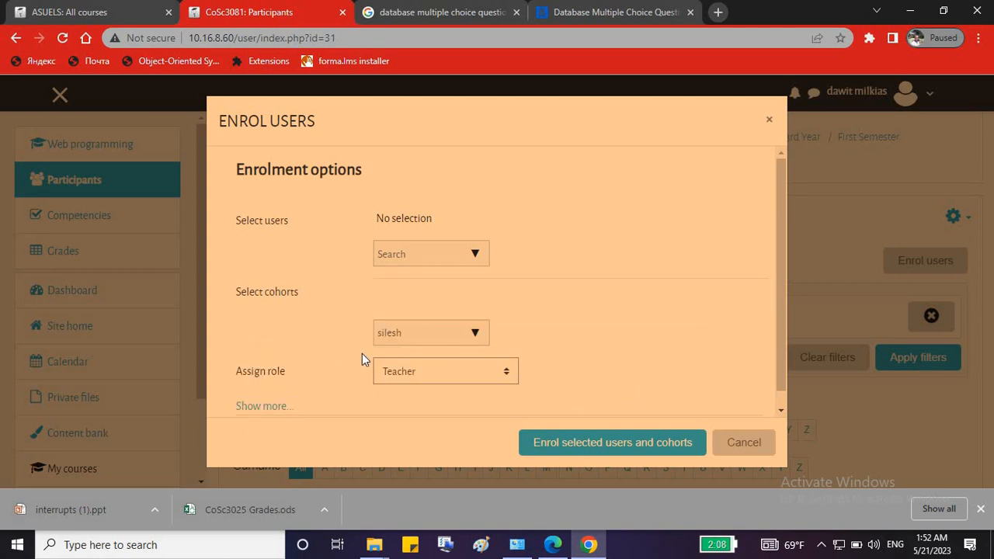
pyautogui.click(590, 447)
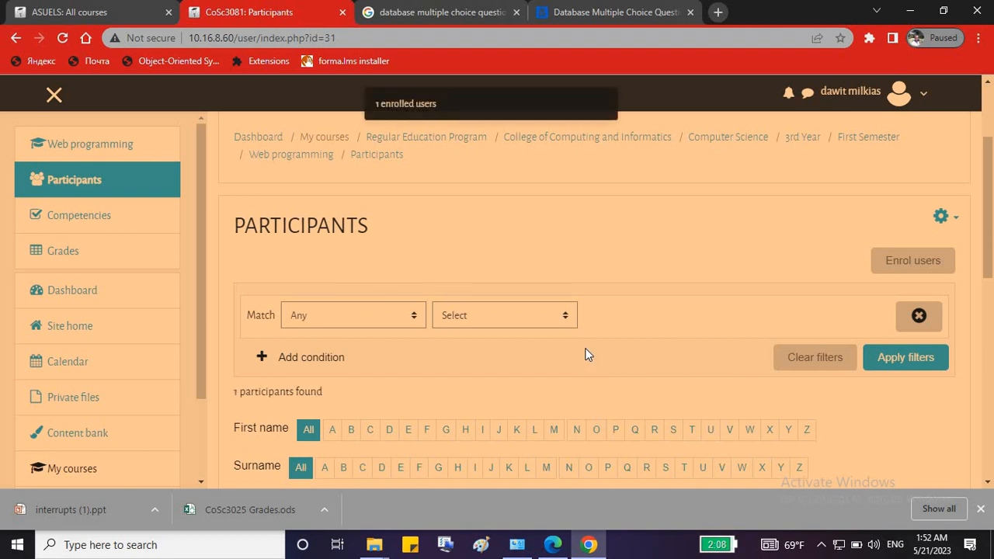
pyautogui.scroll(-2, 584, 348)
pyautogui.scroll(-1, 585, 351)
pyautogui.scroll(3, 586, 351)
pyautogui.scroll(-2, 587, 352)
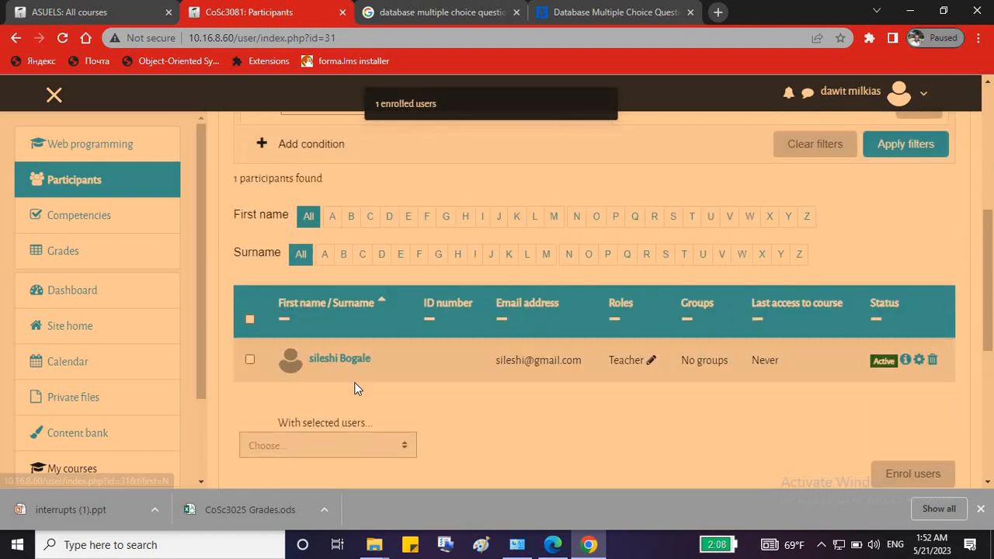
pyautogui.scroll(3, 384, 262)
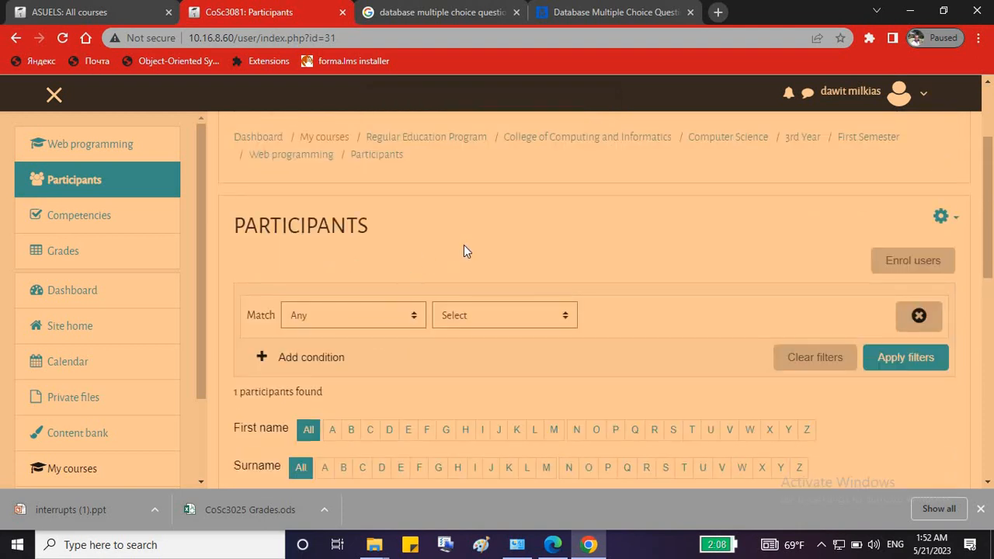
# Enrol the 3rd/2013 Year Computer Science Section One cohort as students.
pyautogui.click(896, 266)
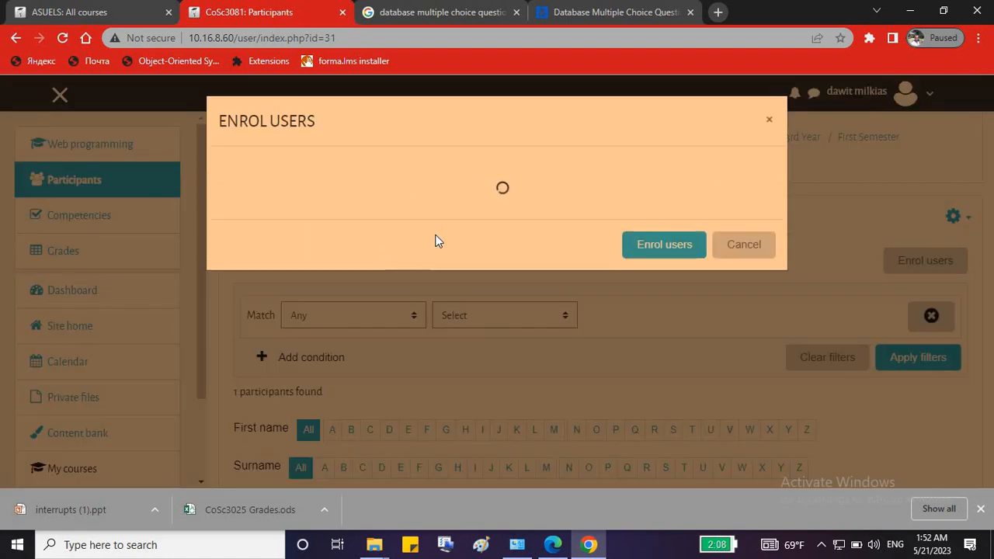
pyautogui.click(404, 330)
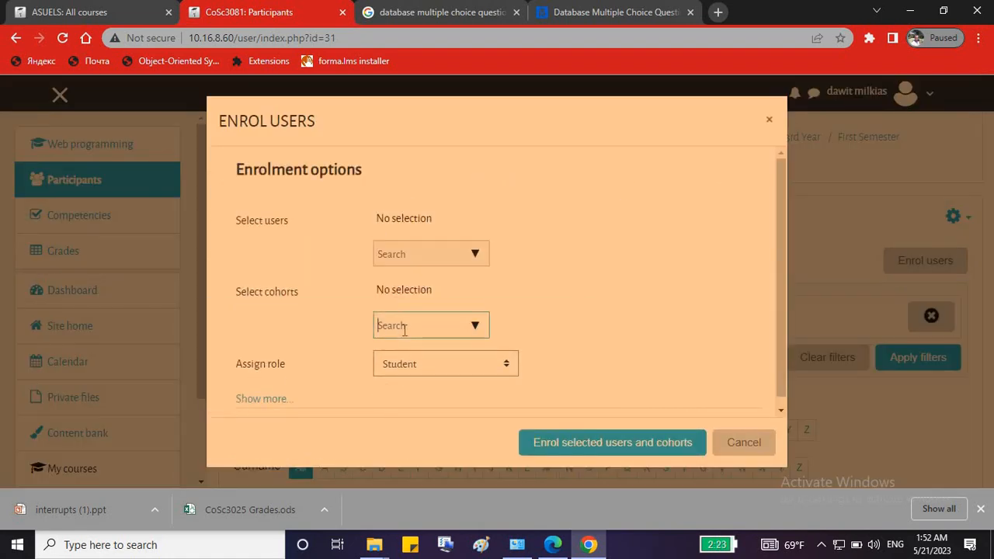
pyautogui.click(473, 325)
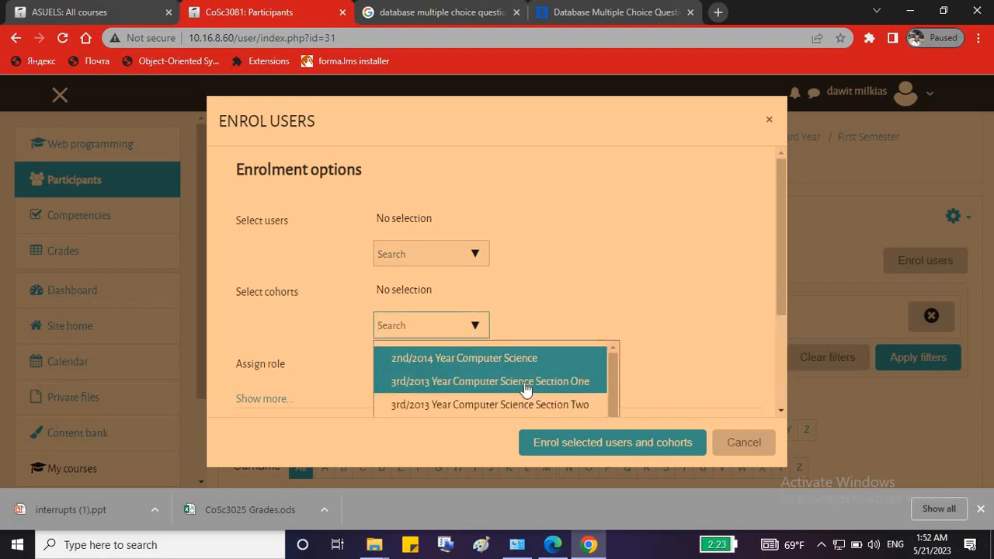
pyautogui.click(501, 388)
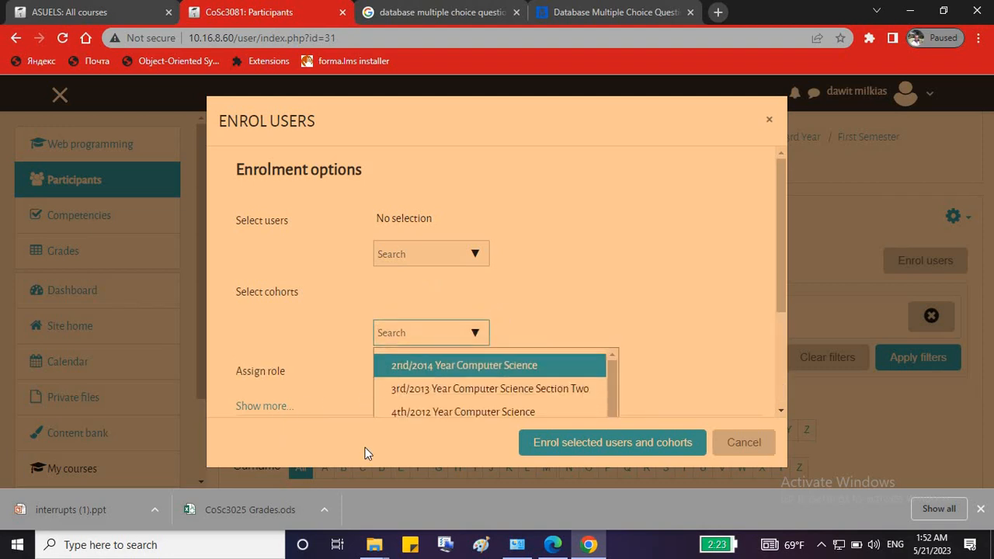
pyautogui.click(618, 442)
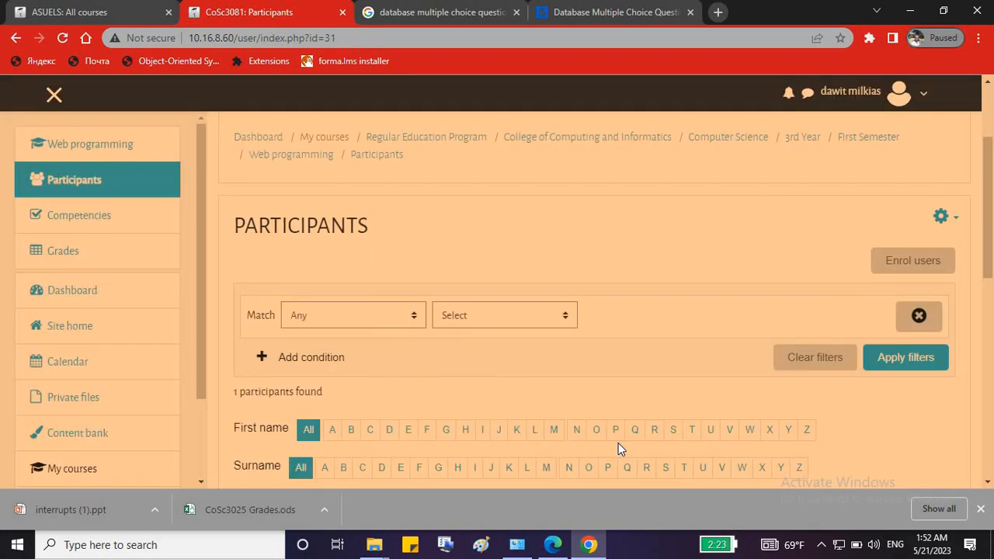
pyautogui.scroll(-4, 613, 264)
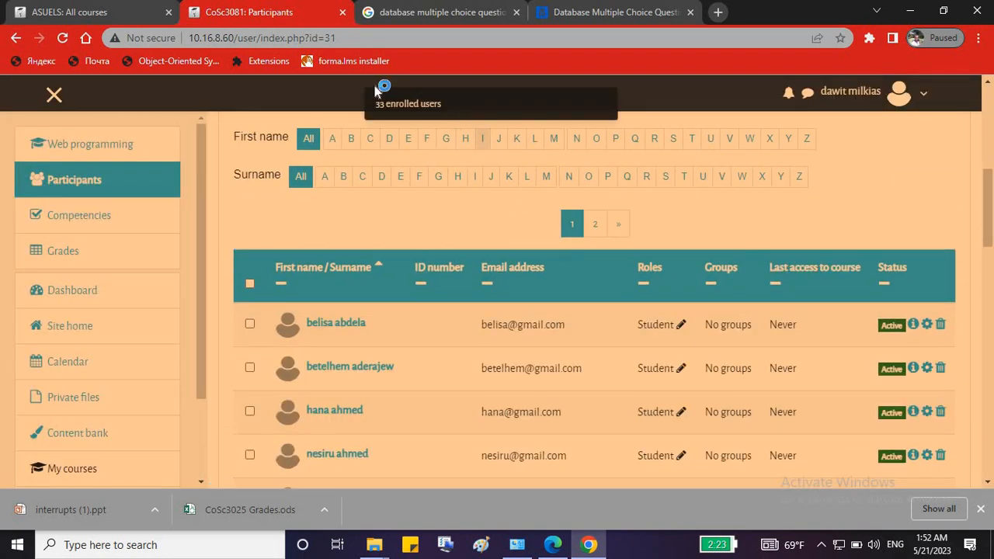
pyautogui.scroll(-8, 614, 412)
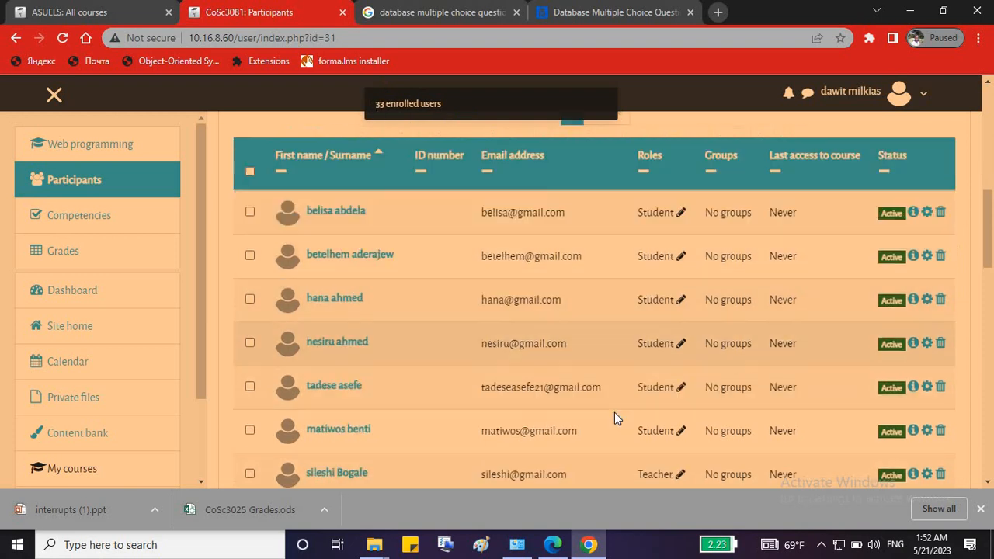
pyautogui.scroll(-3, 614, 412)
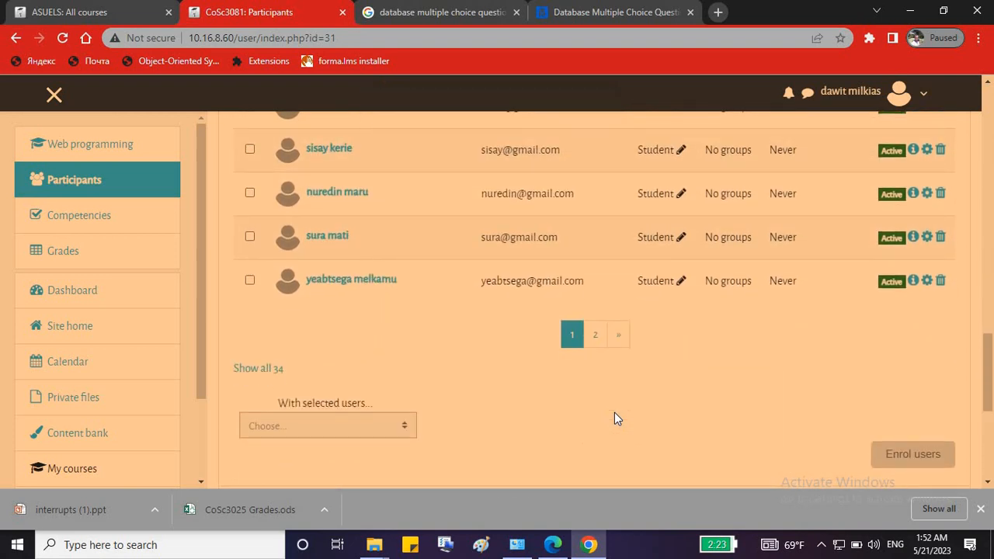
pyautogui.scroll(8, 581, 321)
pyautogui.scroll(4, 560, 237)
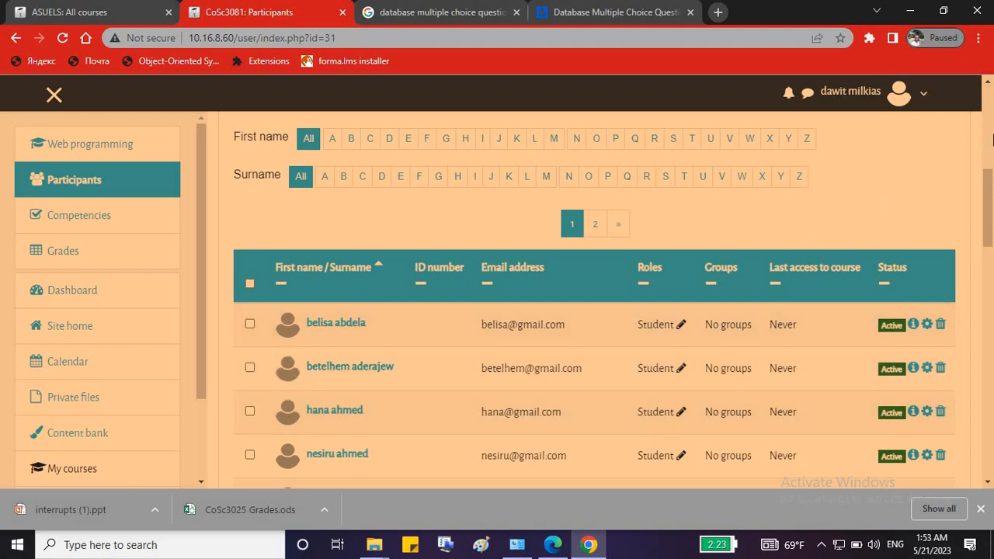
# Log out, then log back in with the teacher's username and password.
pyautogui.click(922, 99)
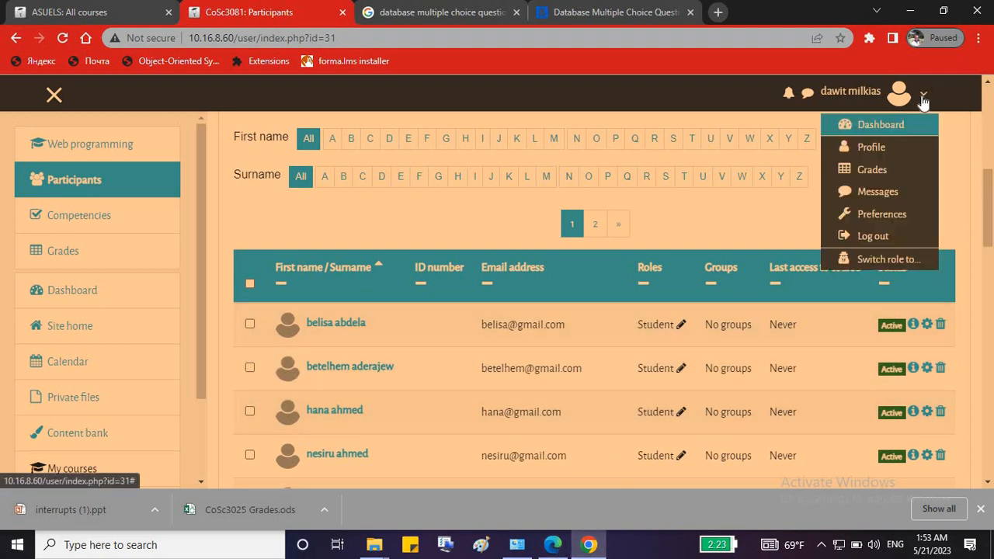
pyautogui.click(891, 241)
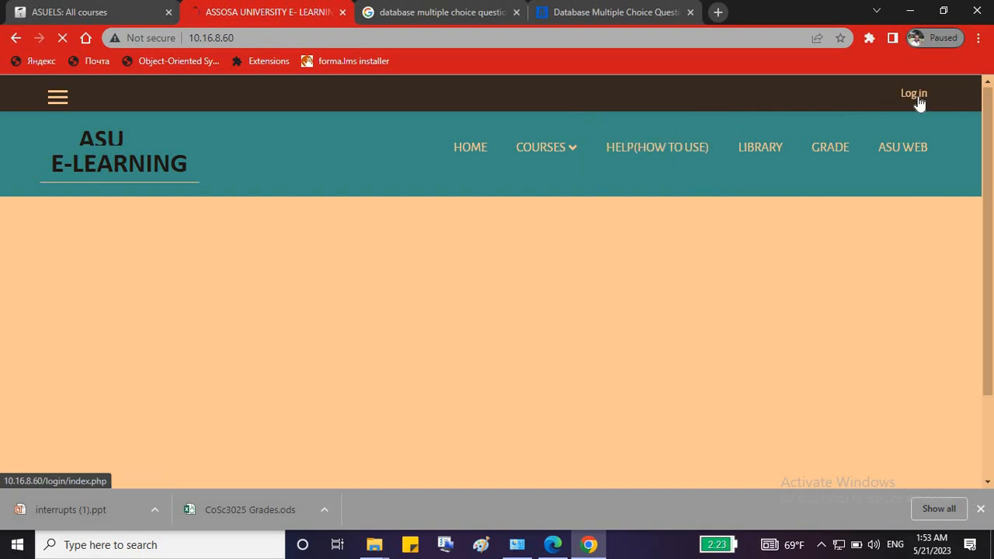
pyautogui.click(916, 95)
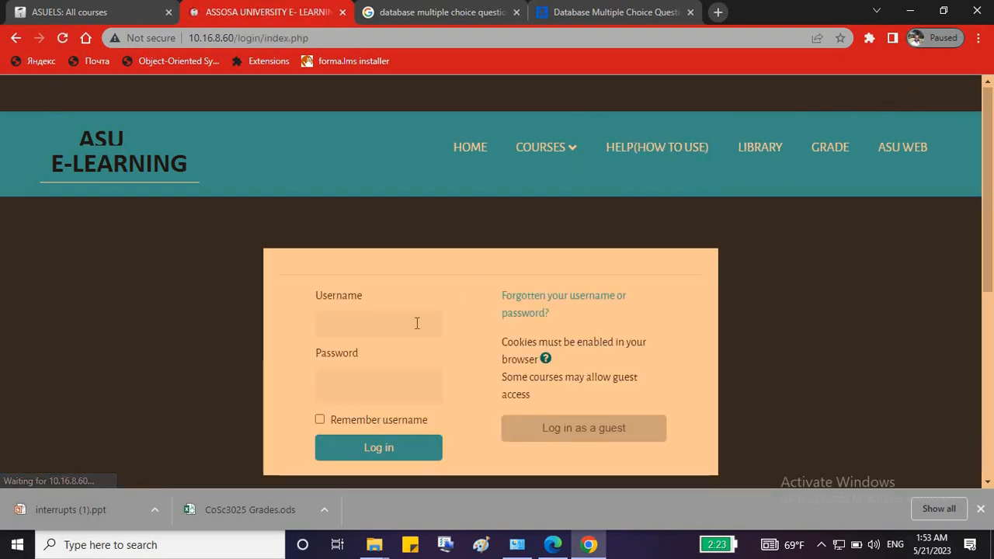
pyautogui.click(390, 322)
pyautogui.write('s')
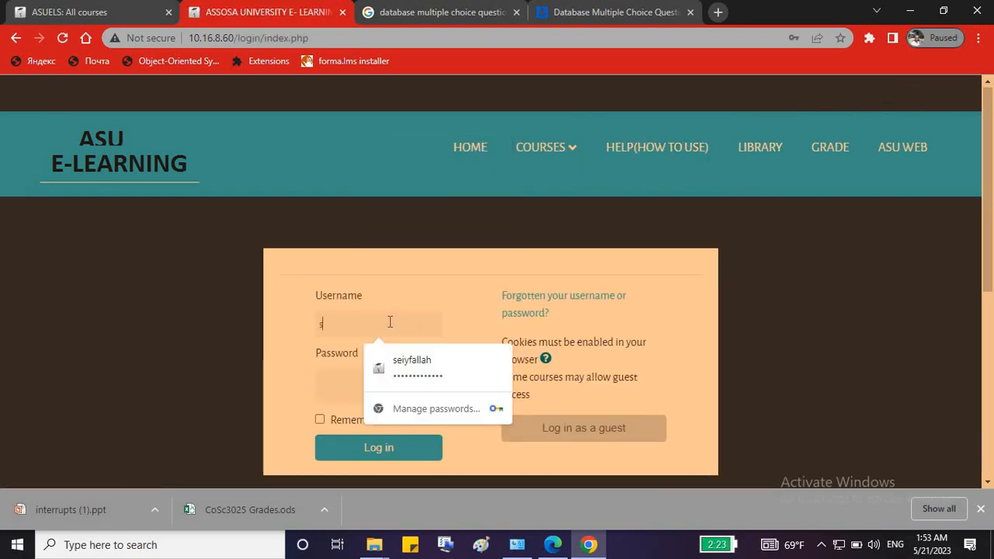
pyautogui.write('ileshi')
pyautogui.press('Tab')
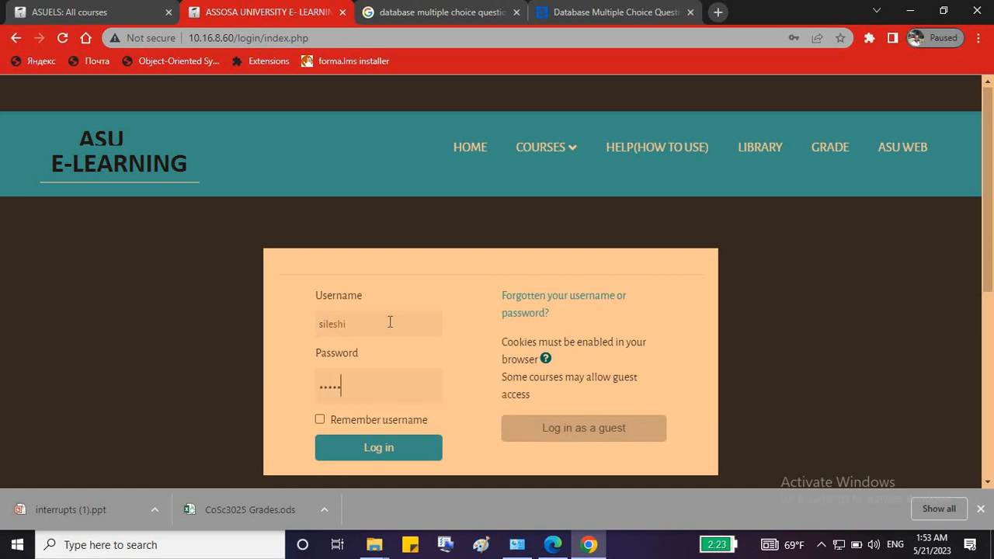
pyautogui.write('••••')
pyautogui.press('Return')
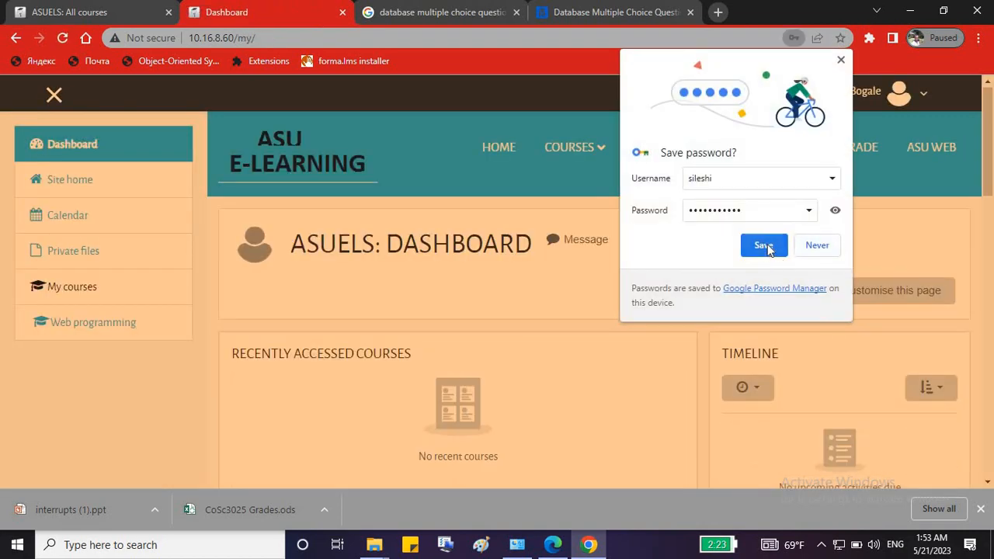
# Dismiss the save-password prompt, open Web programming and turn editing on.
pyautogui.click(814, 247)
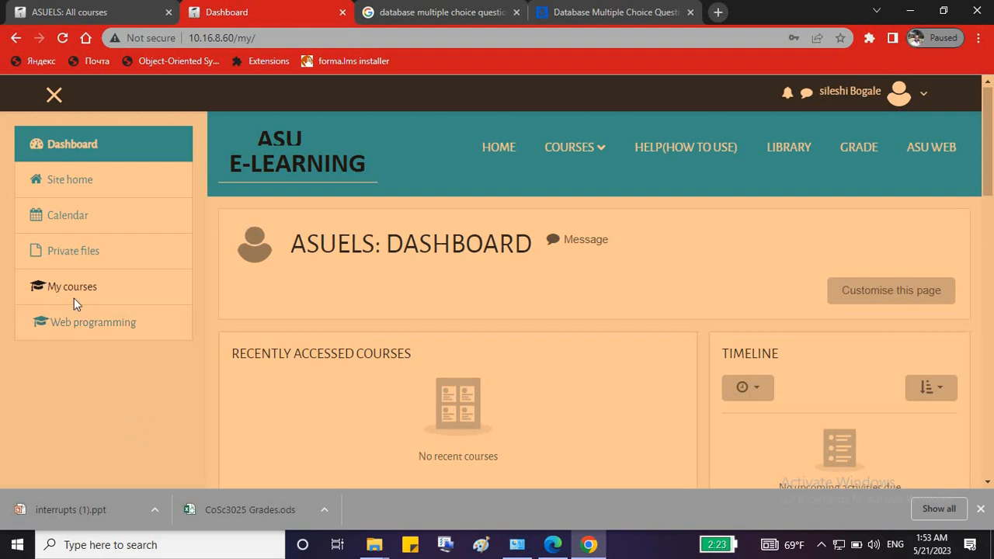
pyautogui.click(108, 326)
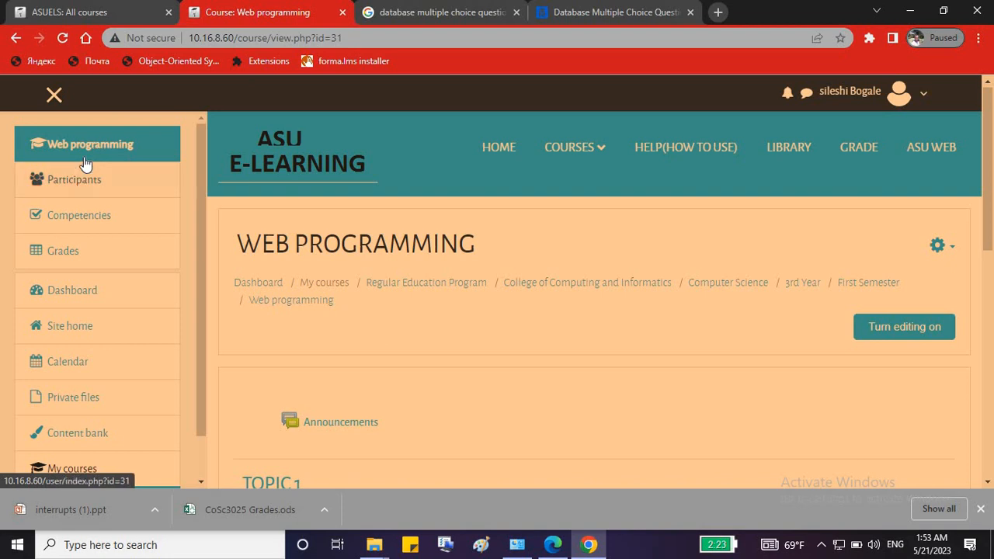
pyautogui.click(905, 339)
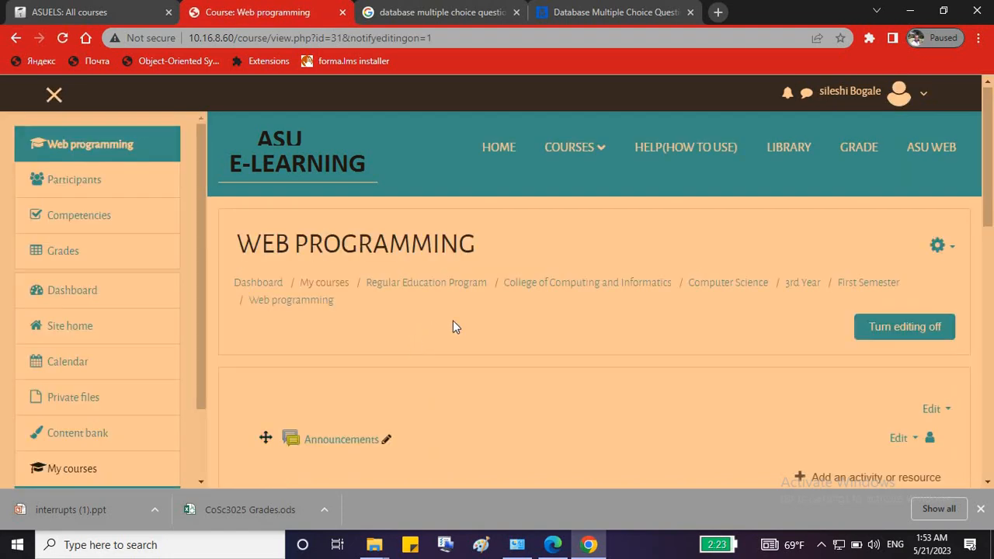
# Rename the TOPIC 1 section to CHAPTER.
pyautogui.scroll(-3, 510, 319)
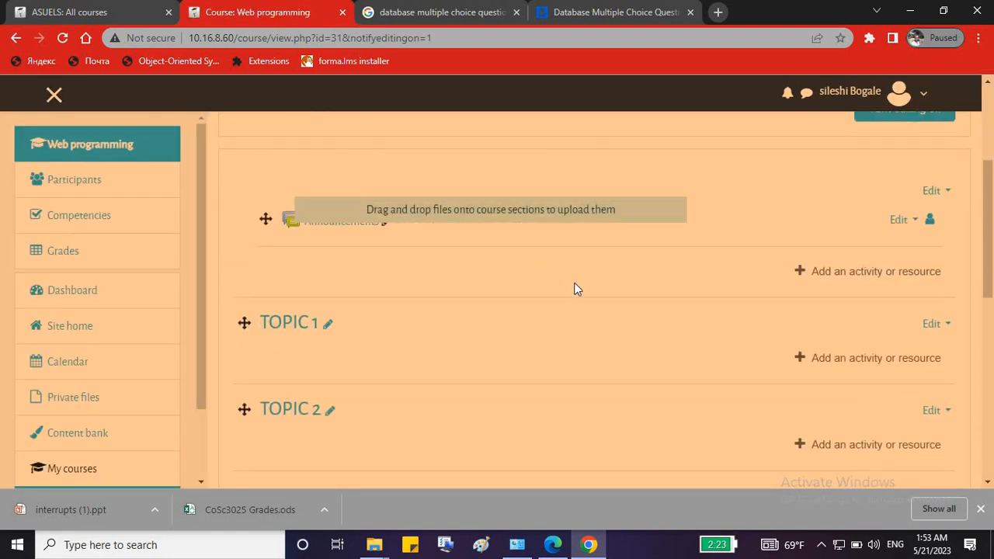
pyautogui.click(327, 325)
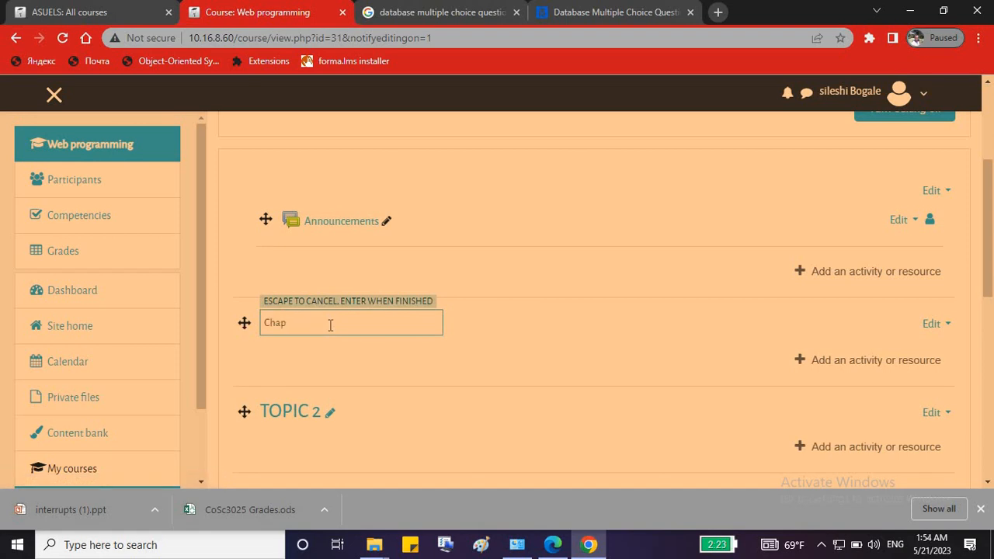
pyautogui.press('Return')
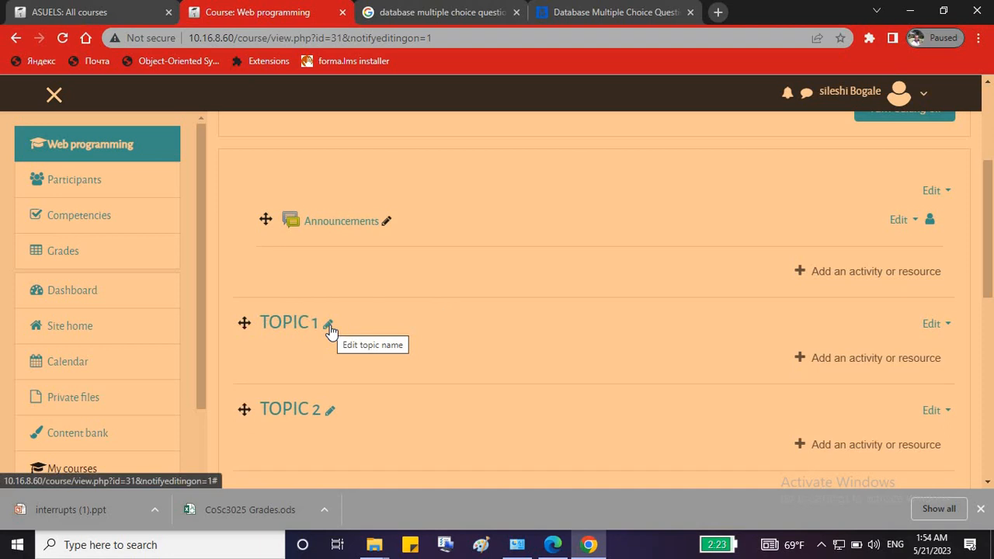
pyautogui.click(854, 364)
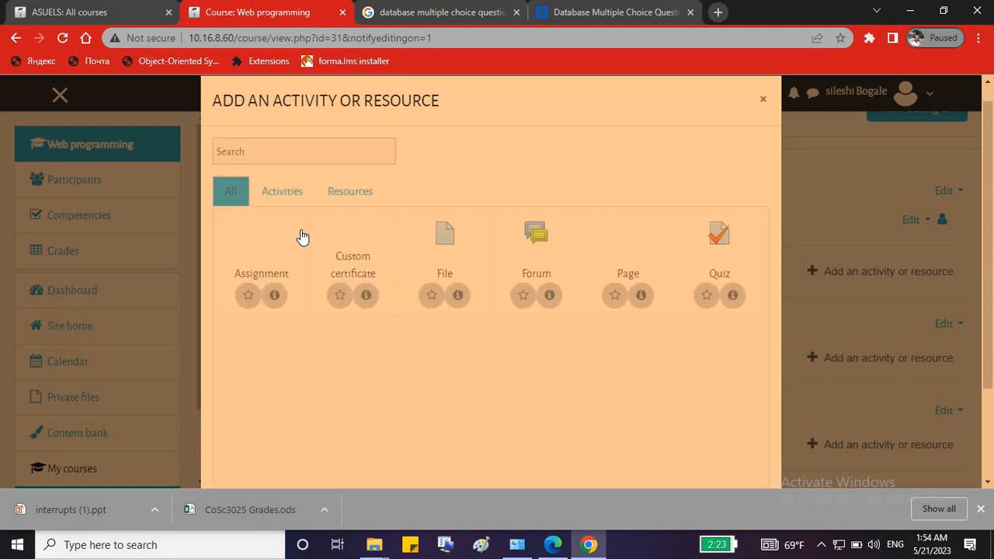
# Add a File resource to CHAPTER and name it 'Chapter One'.
pyautogui.click(446, 237)
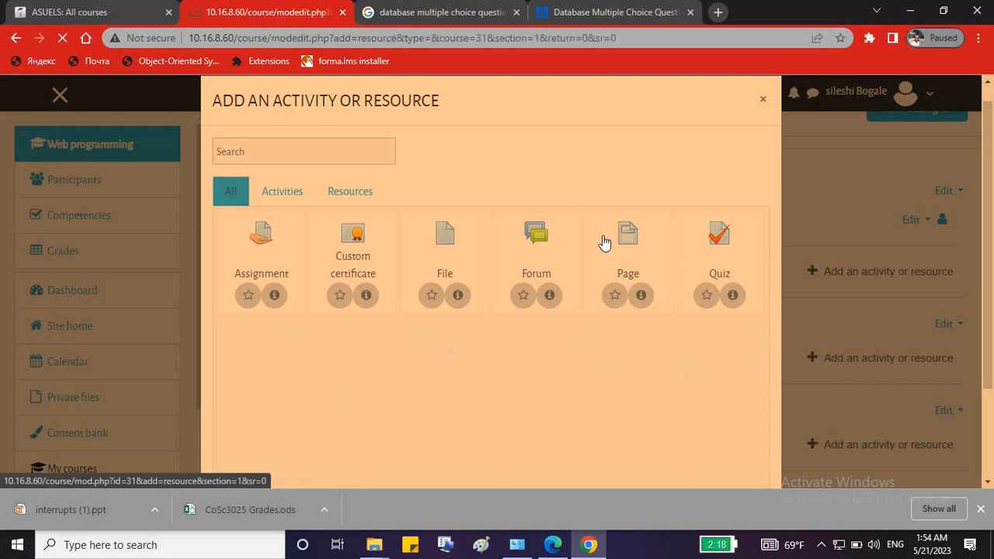
pyautogui.scroll(-2, 418, 395)
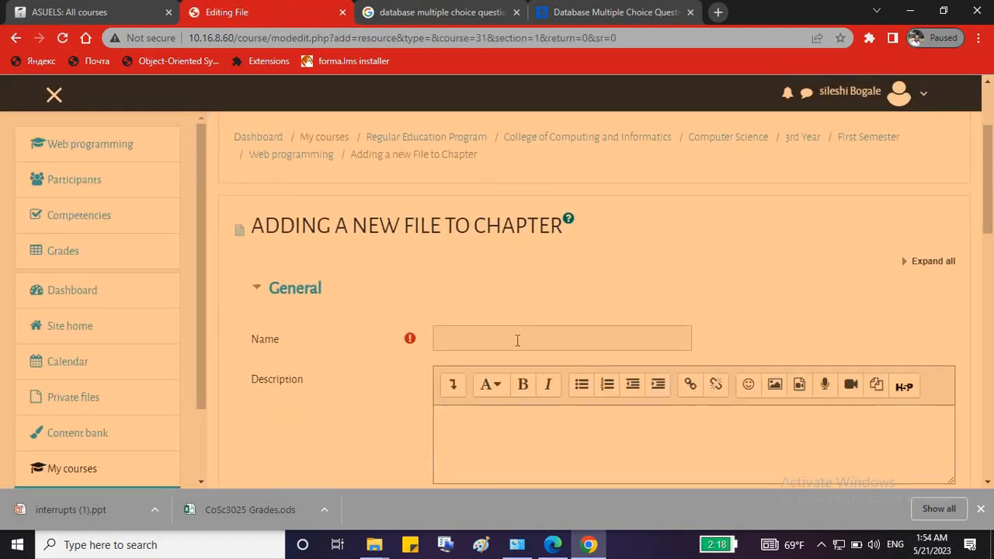
pyautogui.click(517, 340)
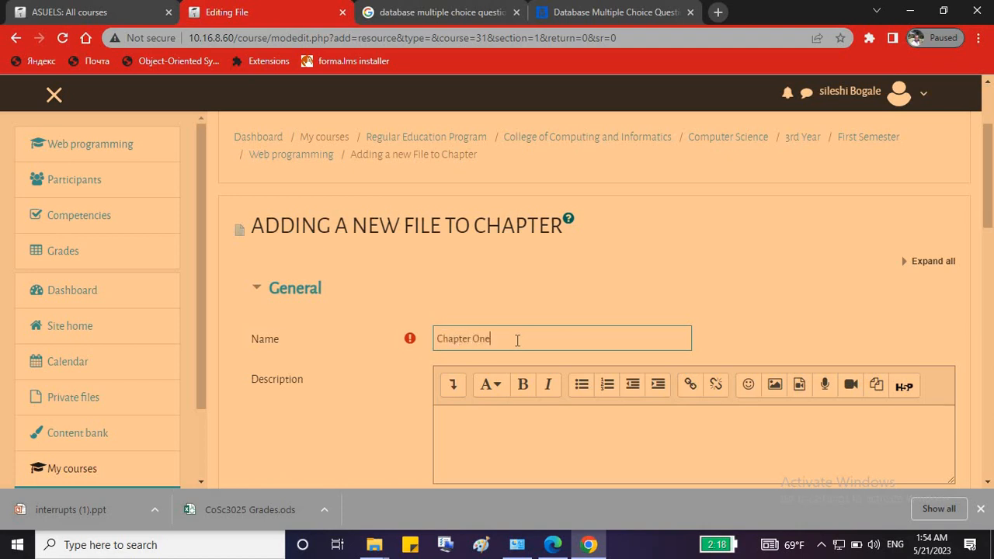
pyautogui.scroll(-3, 520, 339)
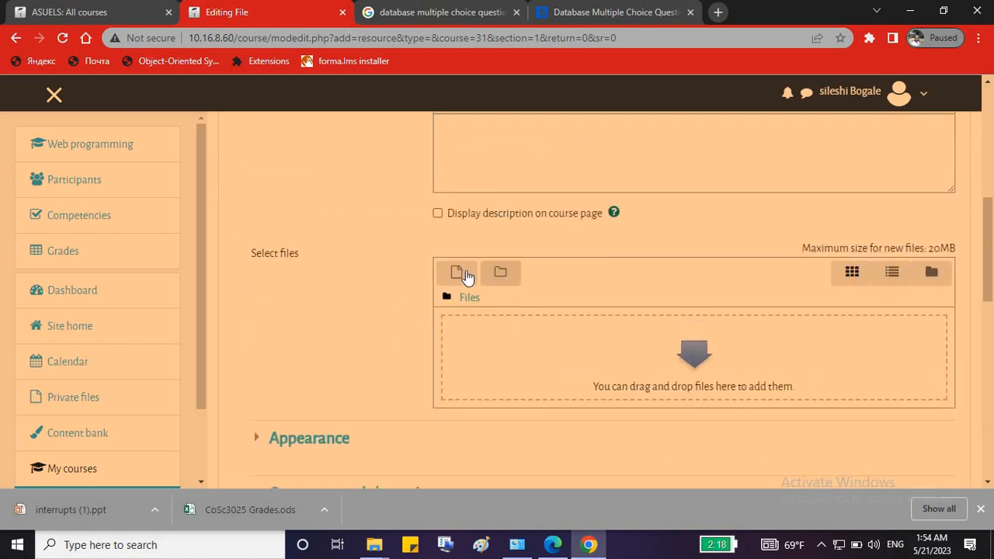
# Upload interrupts (1).ppt to Chapter One and save it to the course.
pyautogui.click(465, 272)
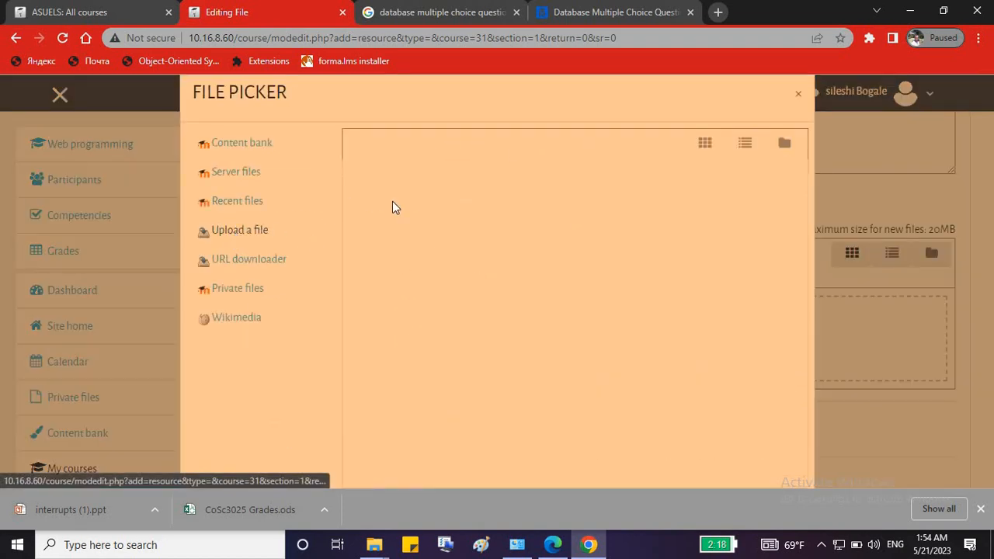
pyautogui.click(404, 218)
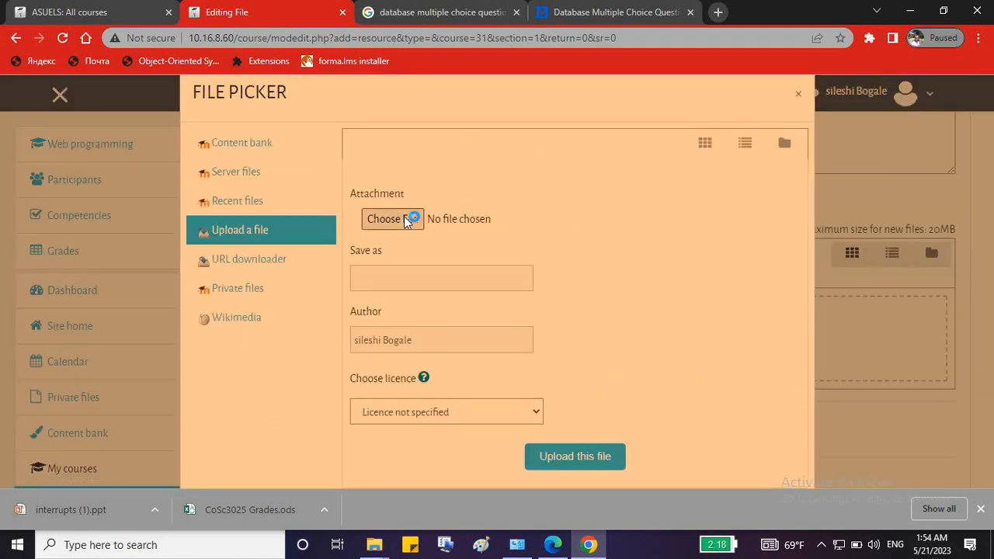
pyautogui.click(459, 215)
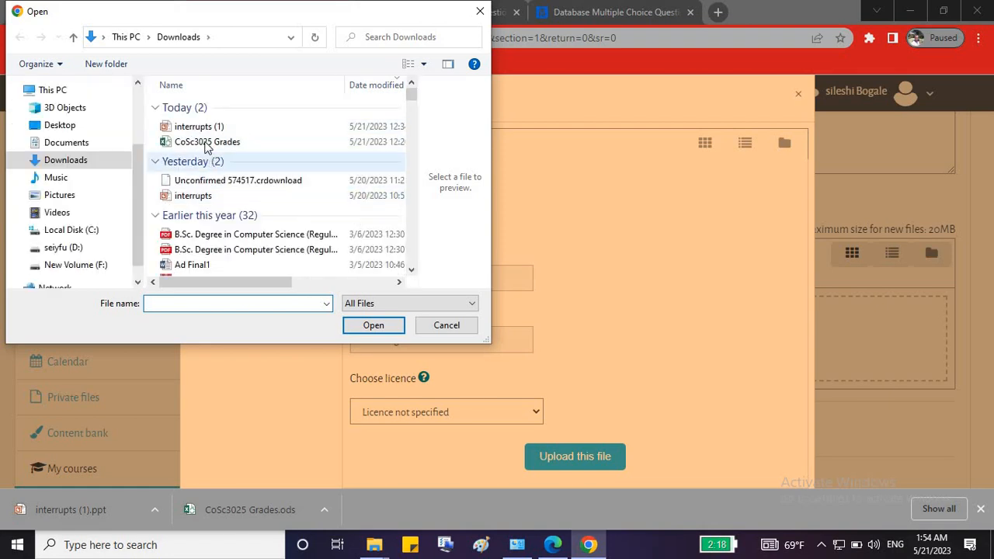
pyautogui.click(220, 126)
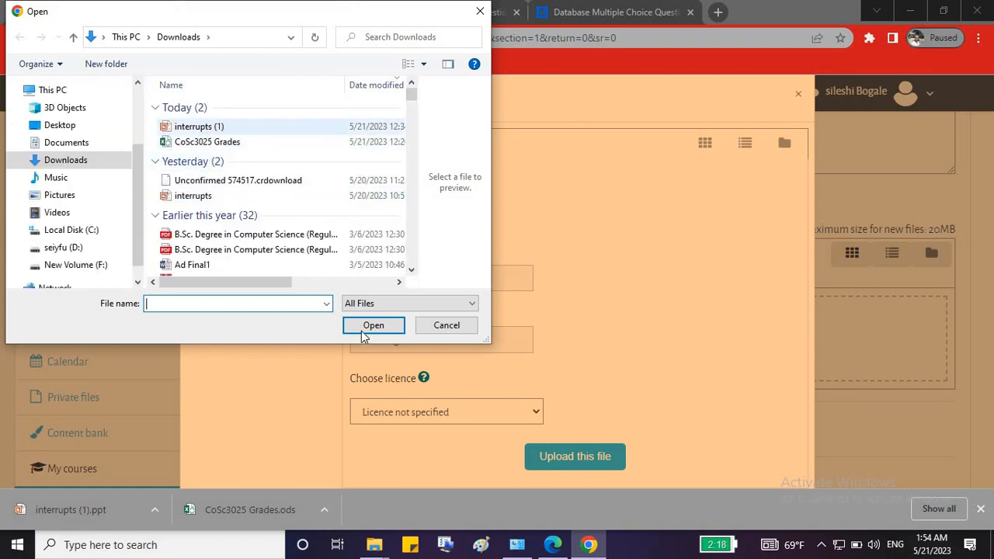
pyautogui.click(366, 324)
pyautogui.click(622, 462)
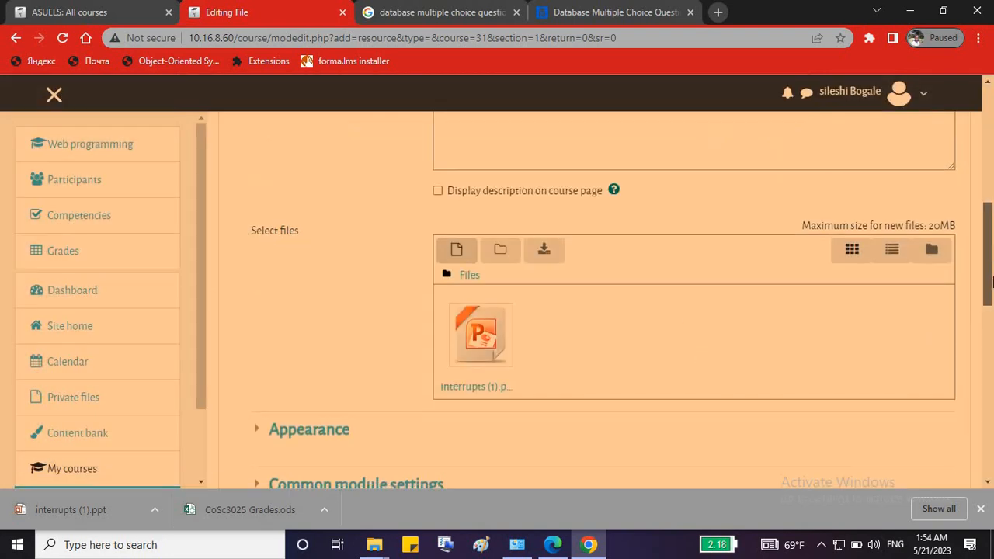
pyautogui.moveTo(989, 264); pyautogui.dragTo(991, 379)
pyautogui.click(554, 315)
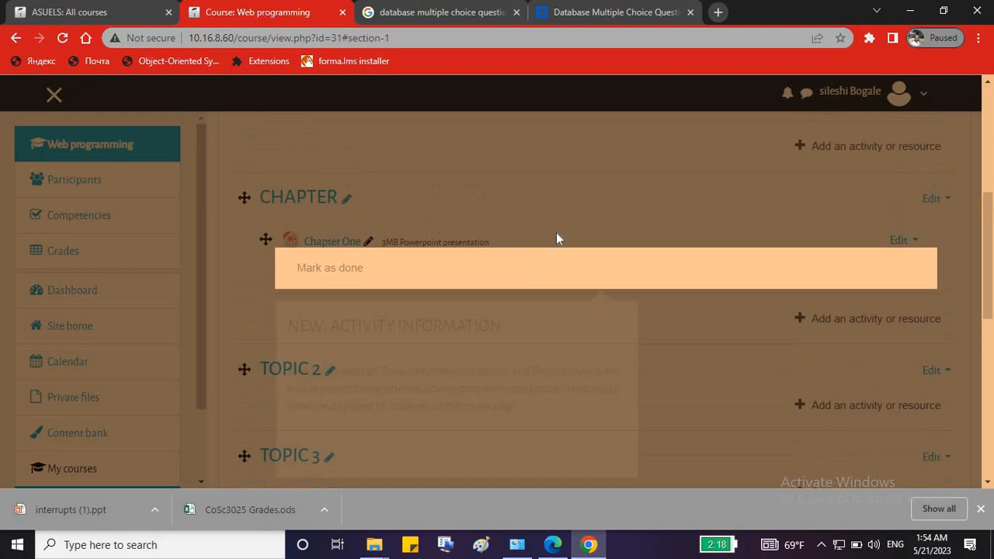
# Dismiss the activity tour and bring up the activity chooser for the CHAPTER section.
pyautogui.click(574, 223)
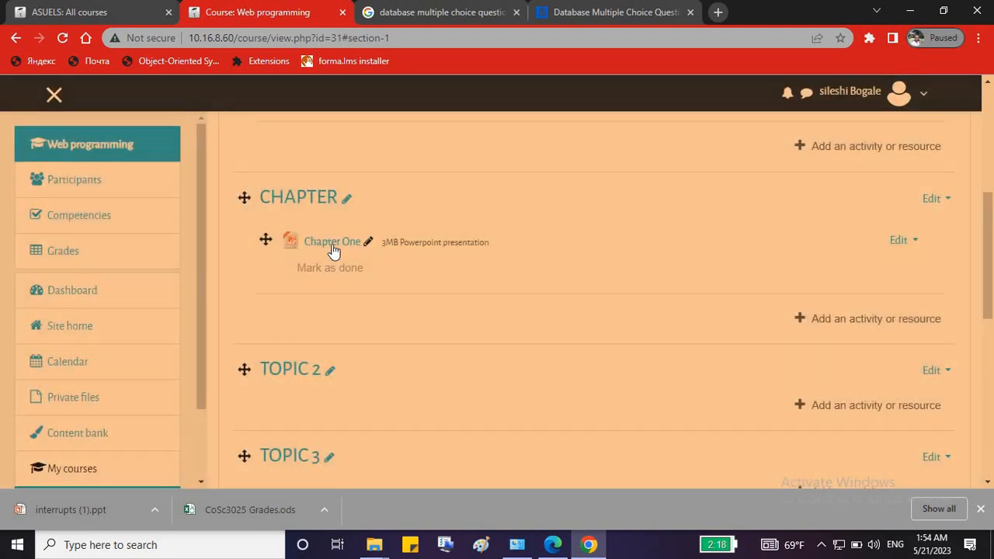
pyautogui.click(824, 326)
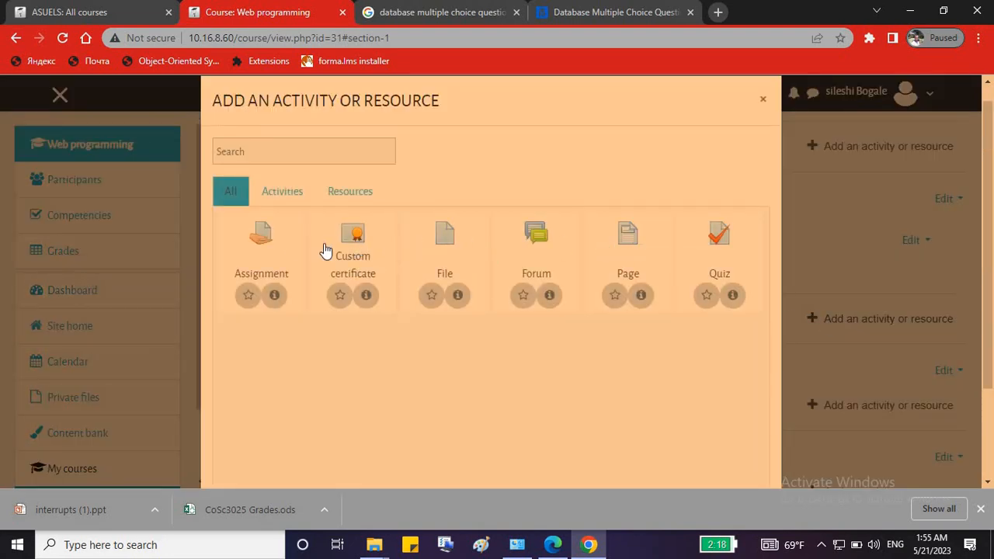
# Create a new assignment named 'Assignemnti'.
pyautogui.click(263, 237)
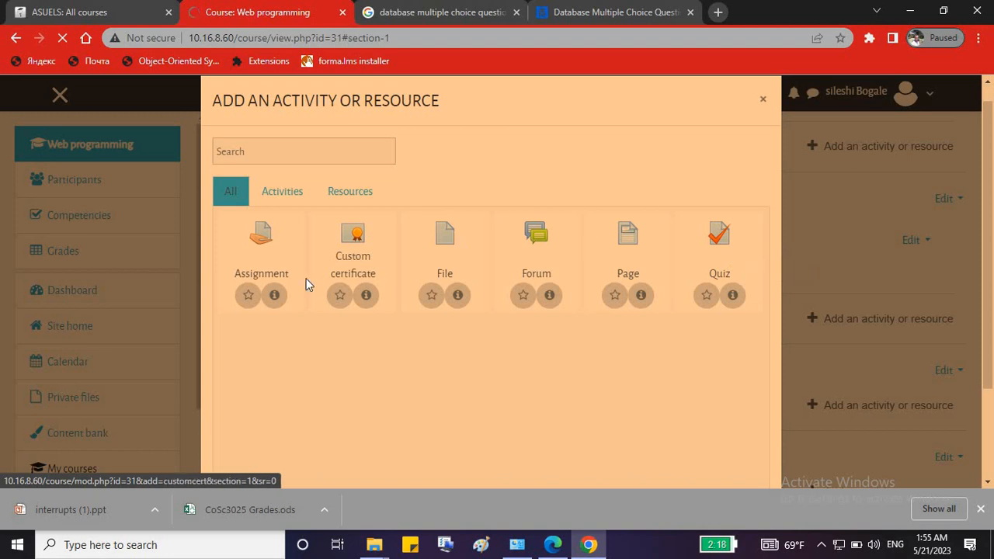
pyautogui.scroll(-3, 637, 302)
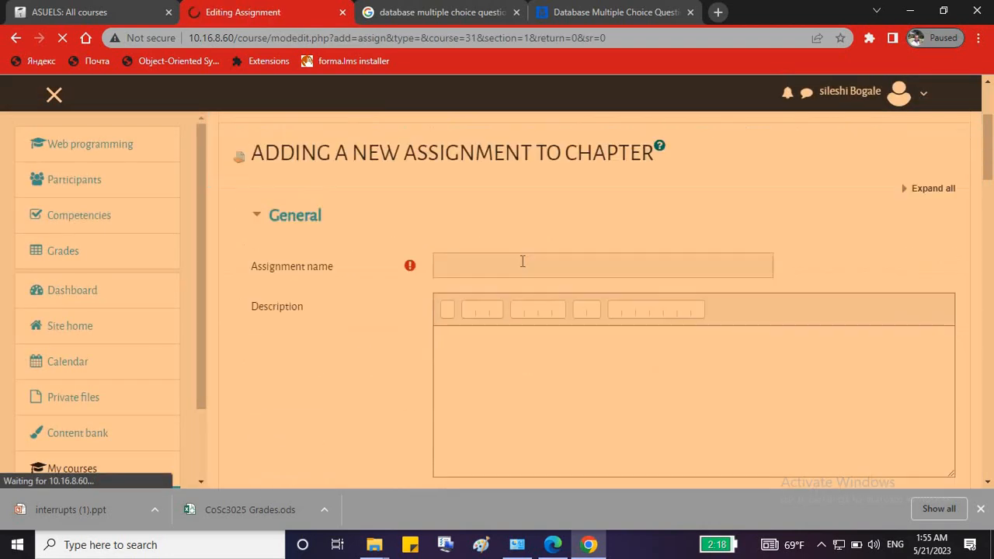
pyautogui.click(522, 261)
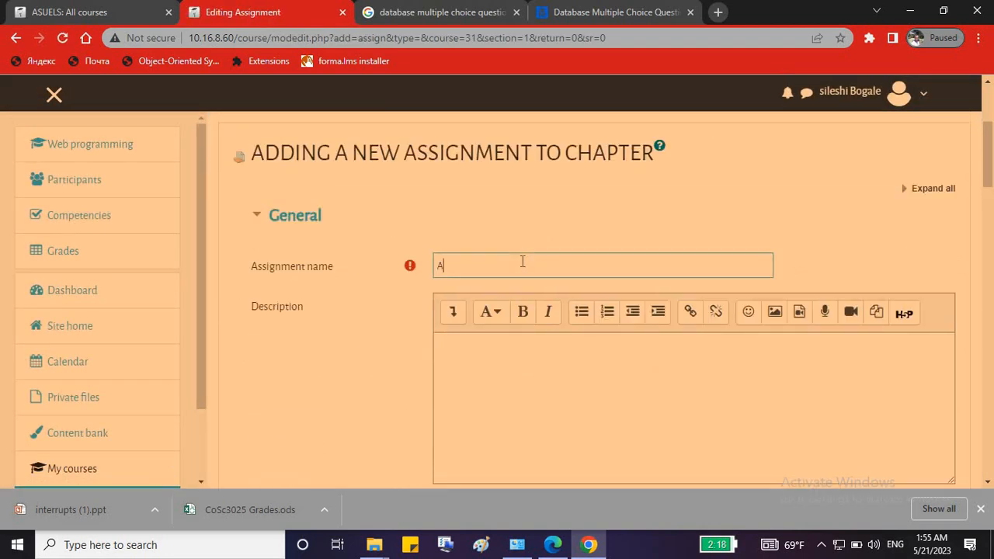
pyautogui.write('Assignemnt')
pyautogui.press('BackSpace')
pyautogui.write('i')
pyautogui.scroll(-2, 524, 272)
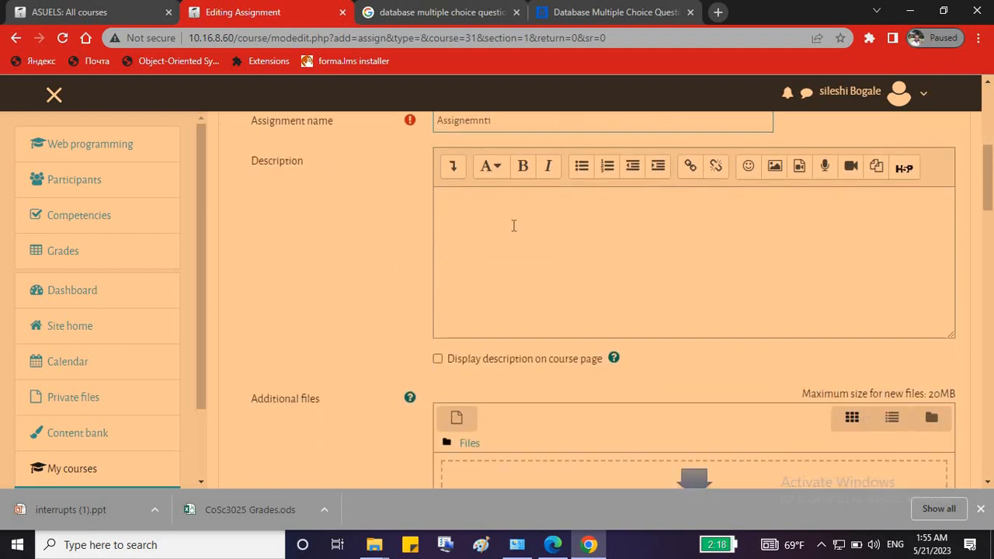
# Attach studenttransdb.sql as the assignment's additional file.
pyautogui.click(468, 208)
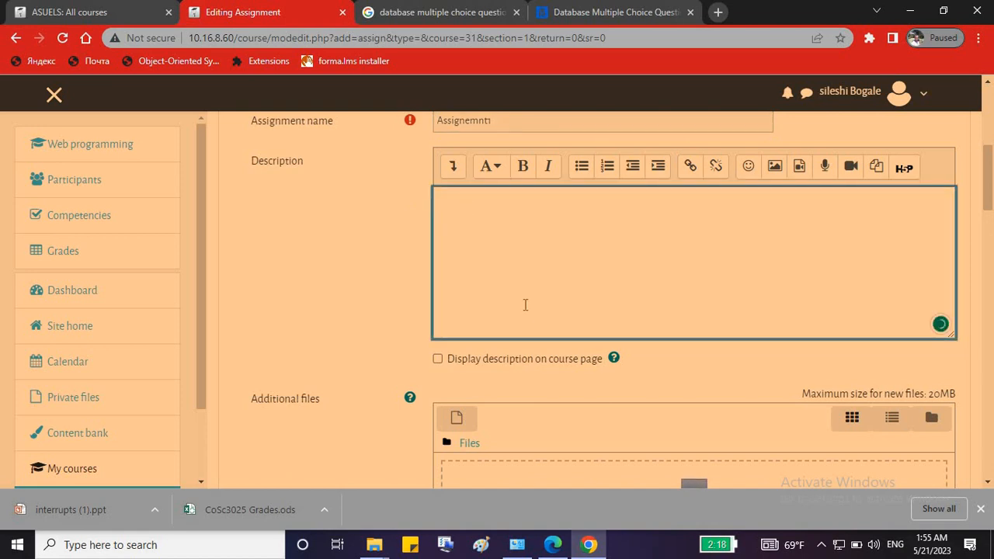
pyautogui.scroll(-1, 513, 313)
pyautogui.scroll(-1, 512, 313)
pyautogui.click(456, 267)
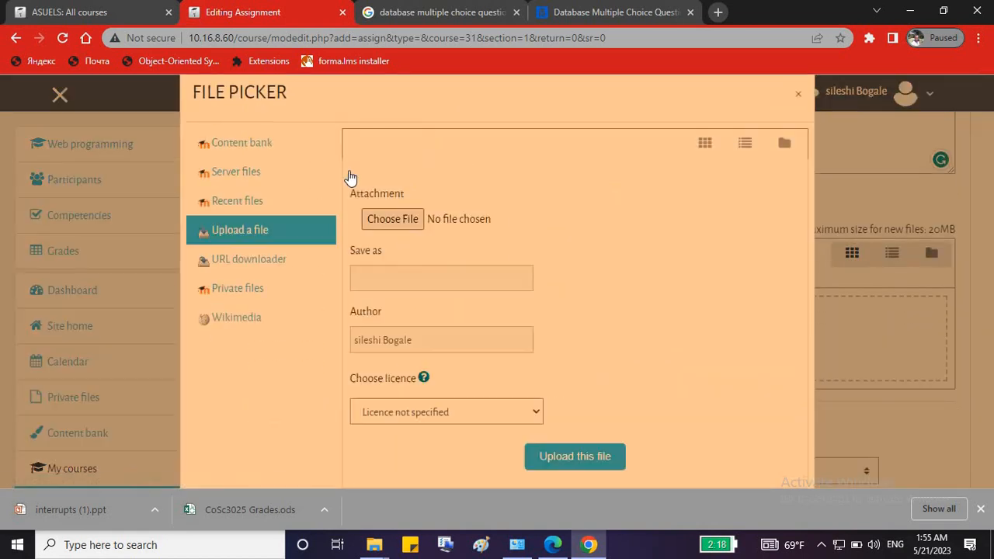
pyautogui.click(380, 217)
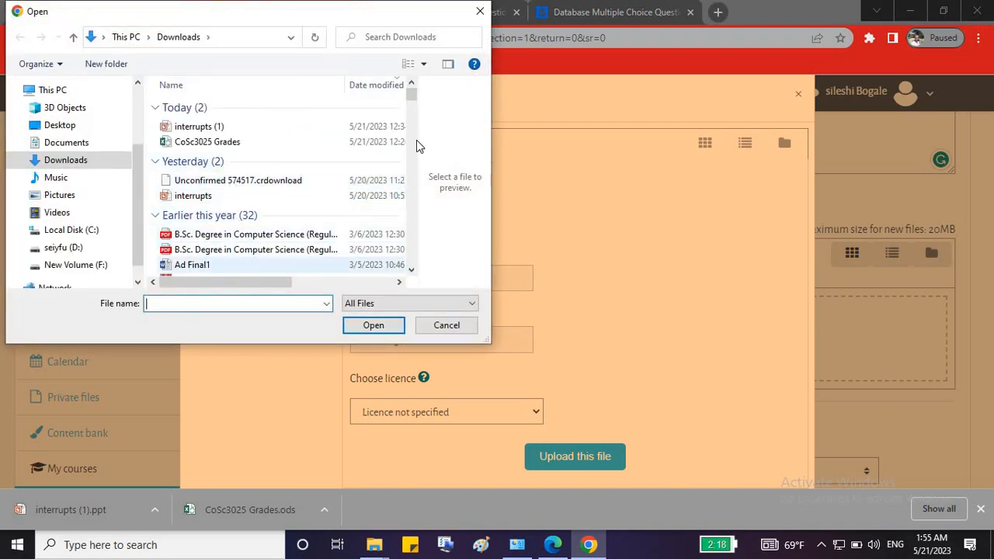
pyautogui.moveTo(412, 98); pyautogui.dragTo(431, 128)
pyautogui.click(194, 139)
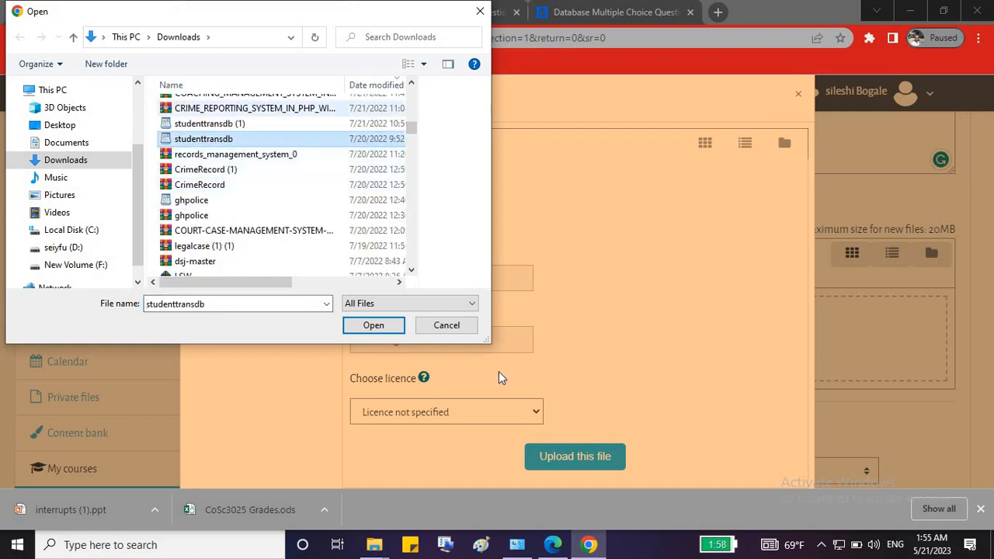
pyautogui.click(372, 326)
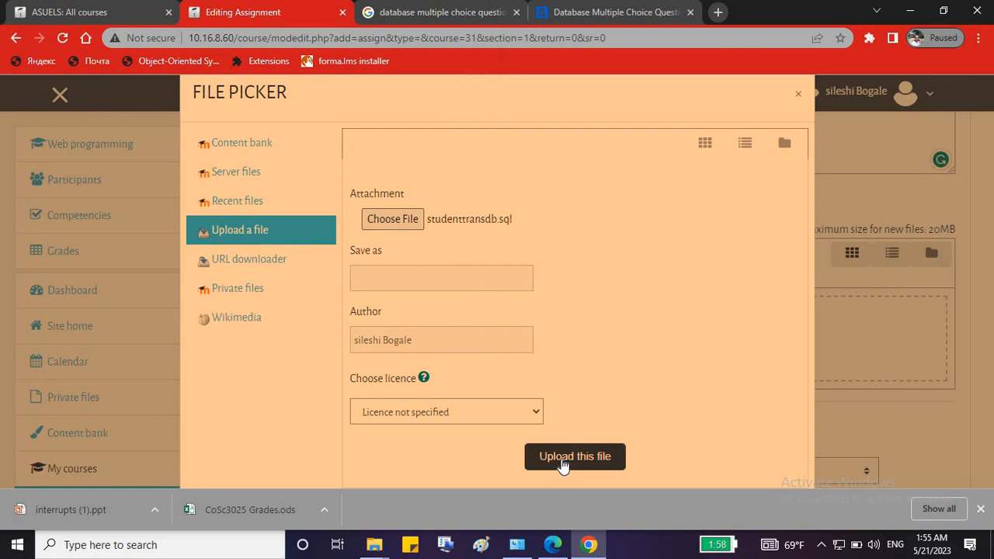
pyautogui.click(562, 460)
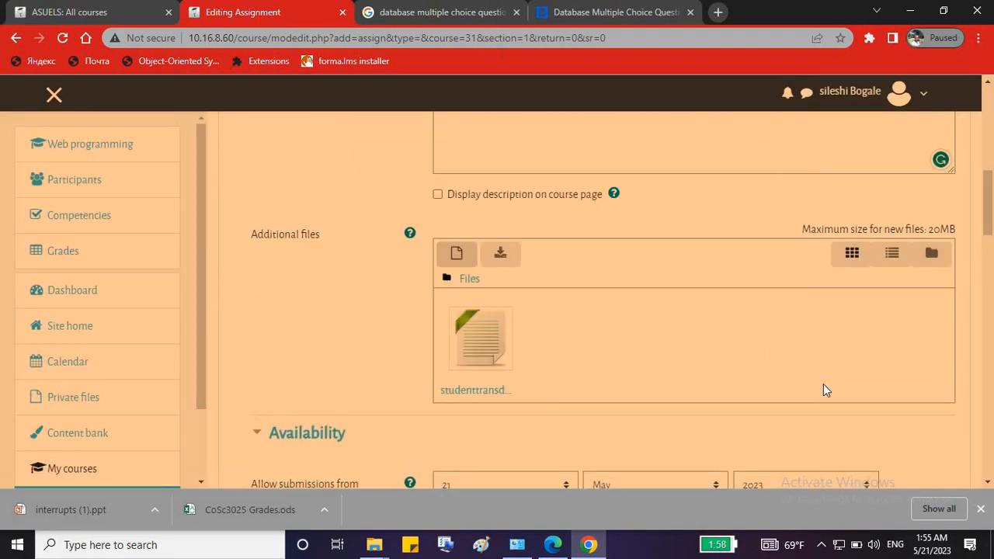
pyautogui.scroll(-3, 811, 383)
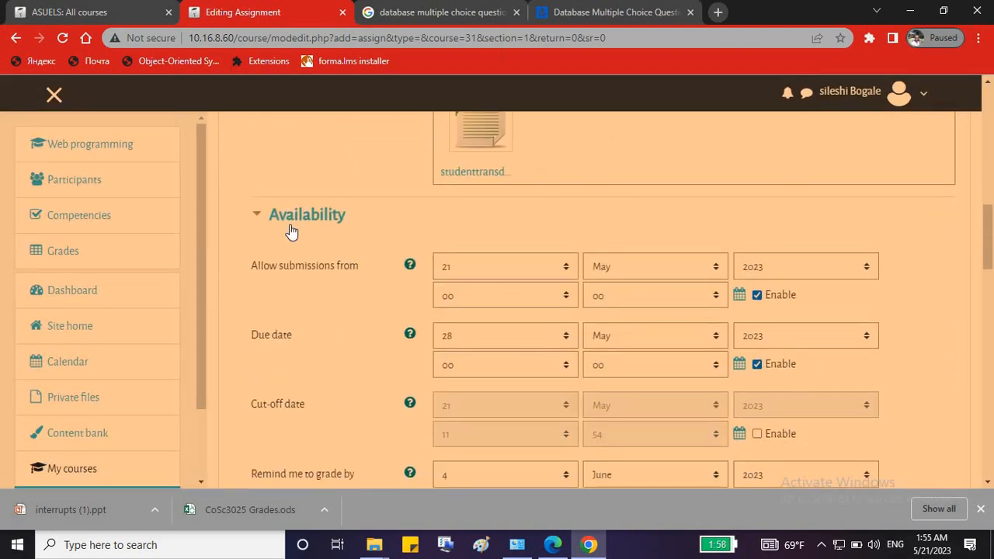
pyautogui.click(257, 215)
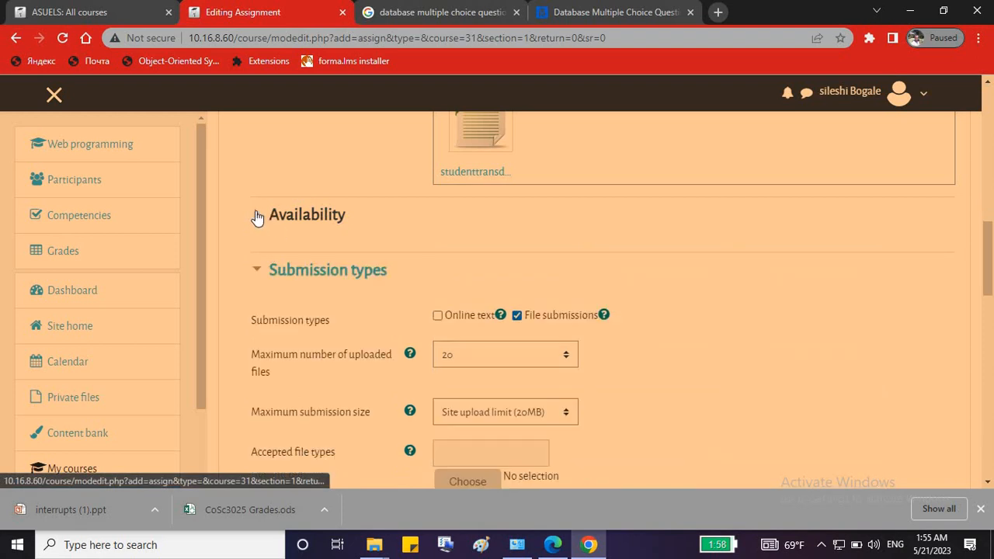
pyautogui.click(257, 216)
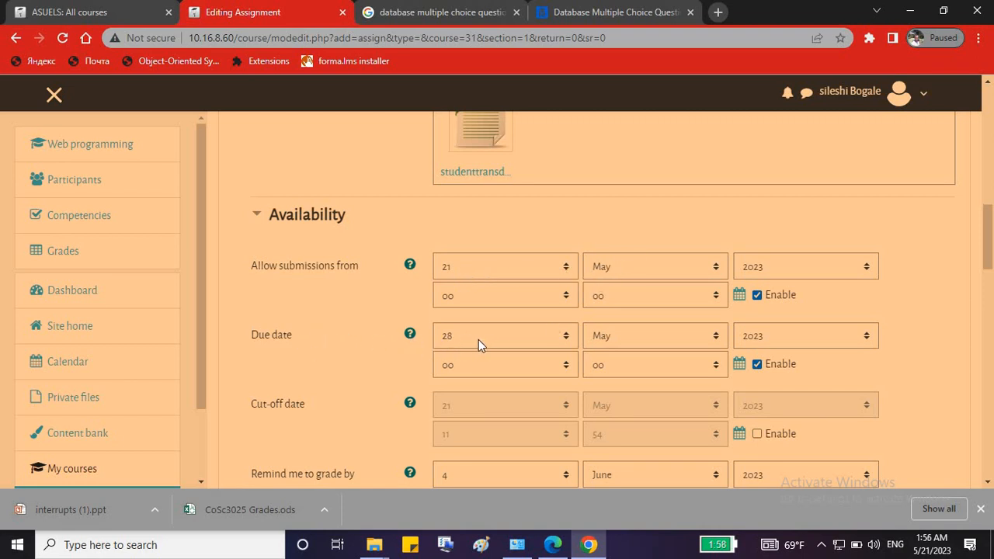
pyautogui.scroll(-2, 625, 397)
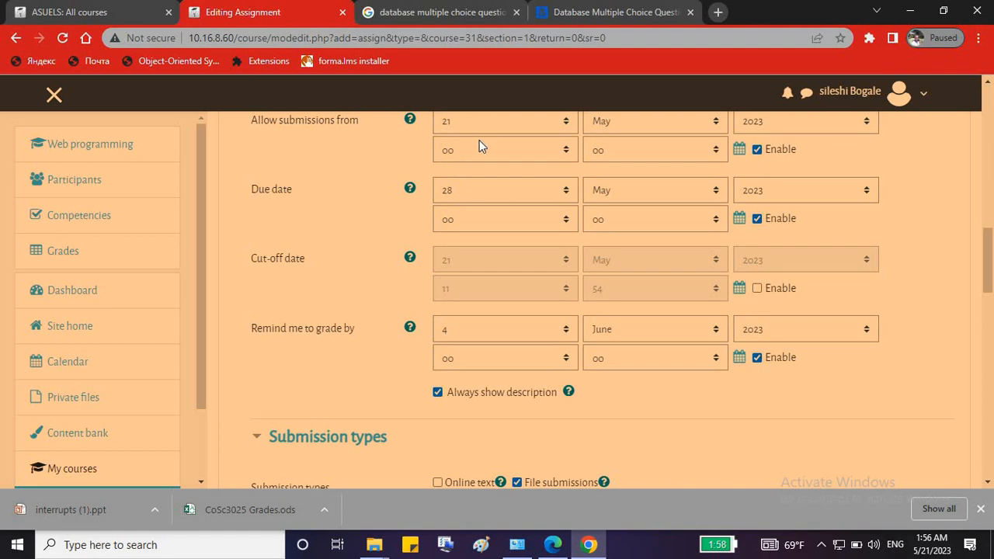
pyautogui.scroll(2, 498, 183)
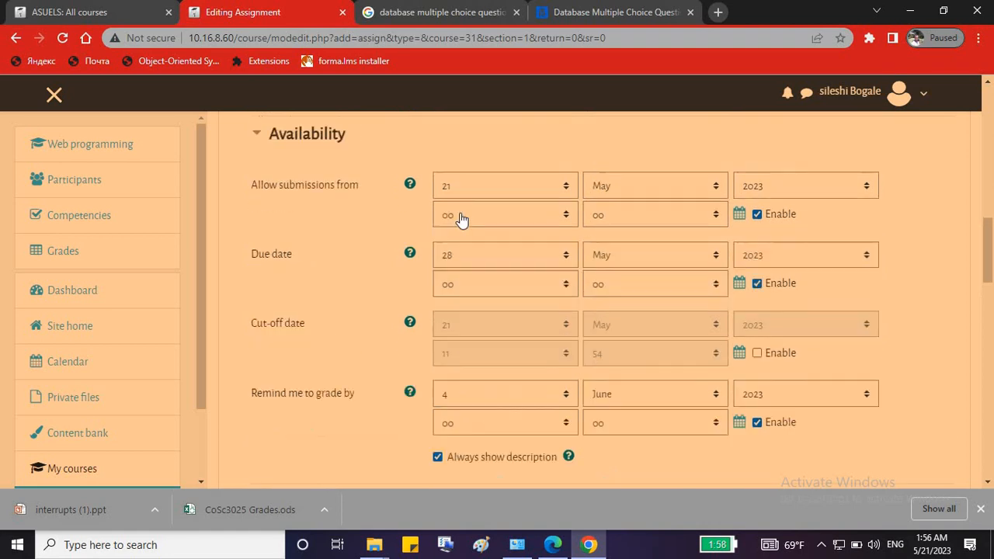
pyautogui.scroll(-4, 539, 336)
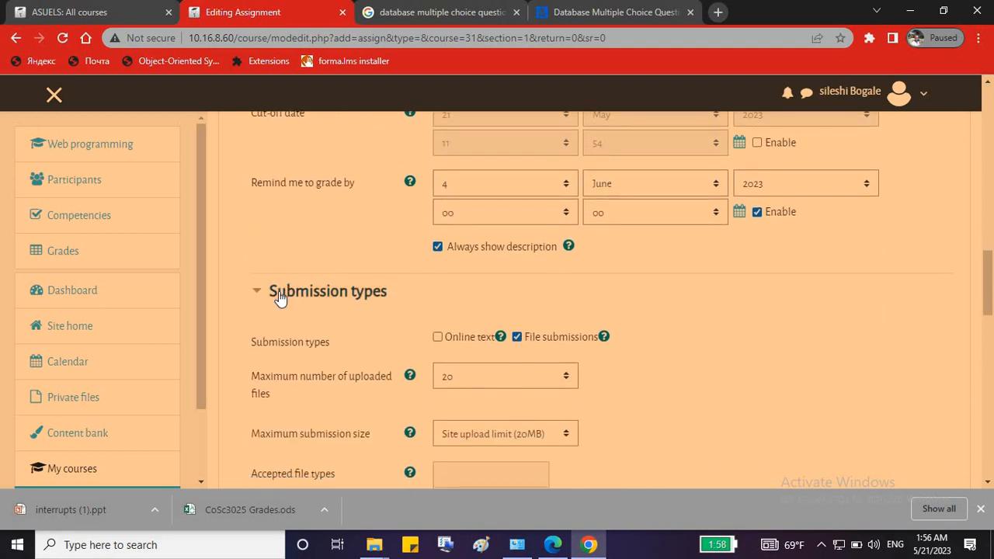
pyautogui.scroll(-1, 232, 221)
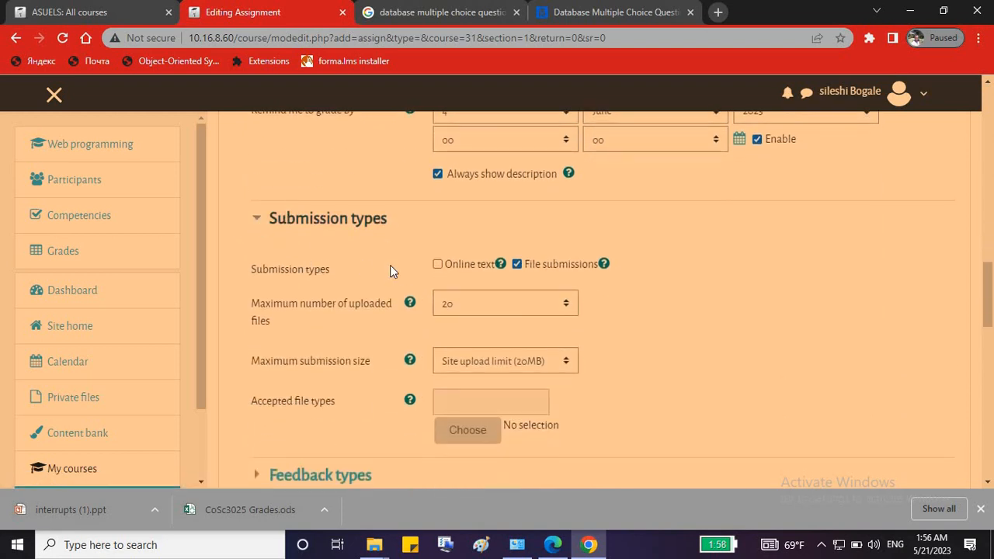
# Limit submissions to 1 uploaded file with a 5MB maximum size.
pyautogui.click(469, 305)
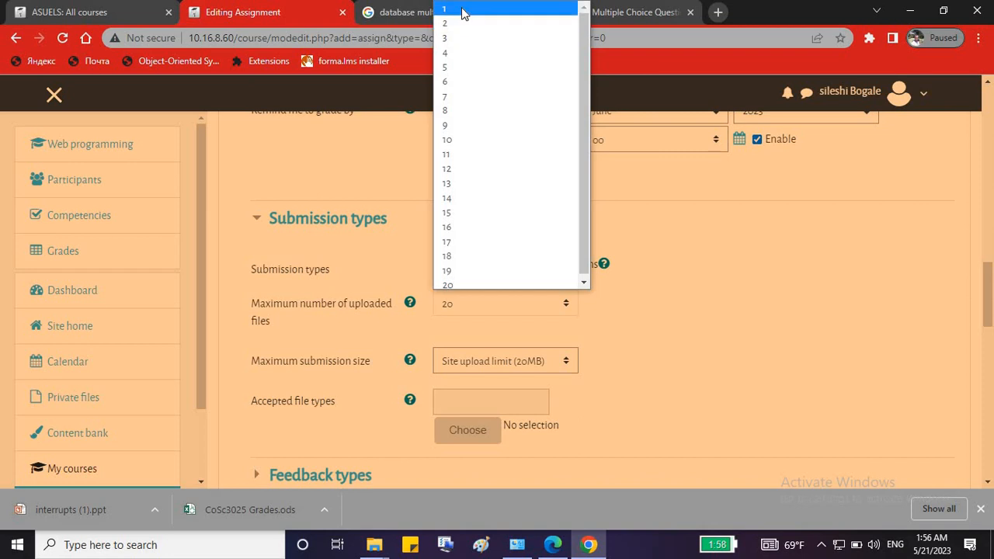
pyautogui.click(464, 10)
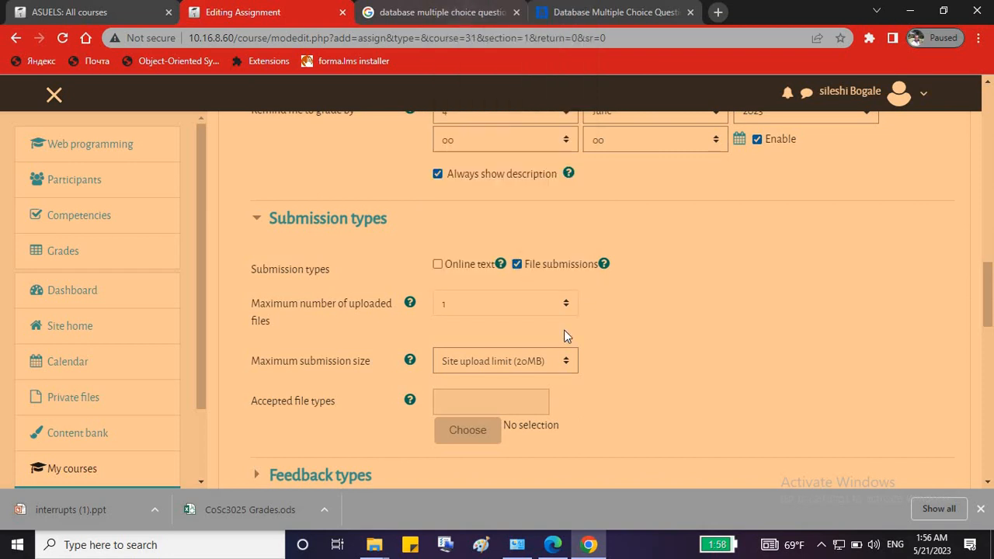
pyautogui.click(469, 364)
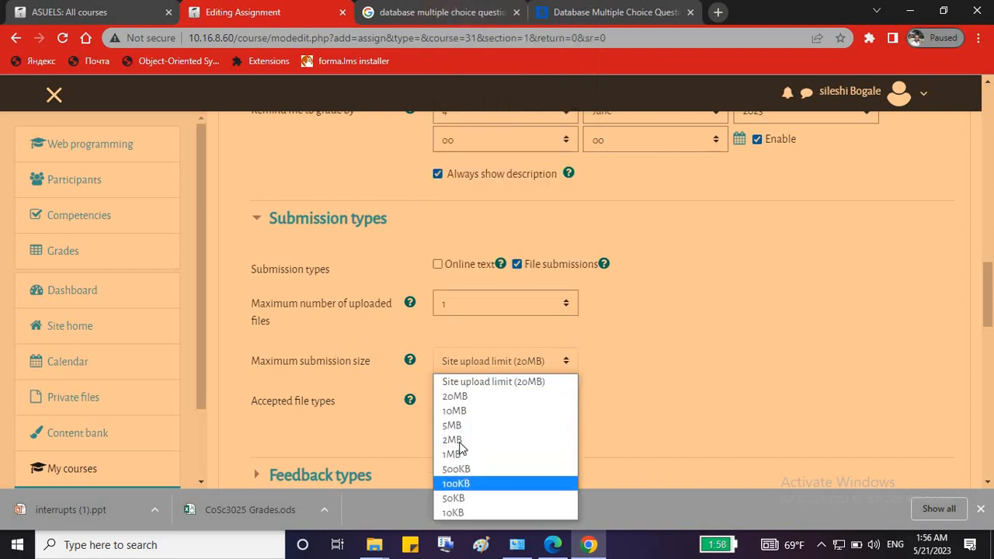
pyautogui.click(464, 425)
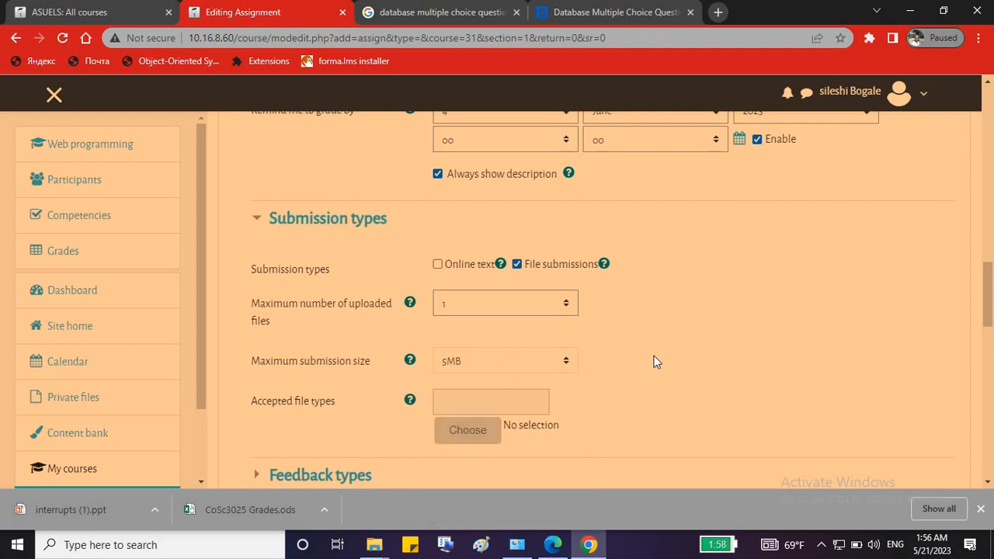
pyautogui.scroll(-1, 649, 353)
pyautogui.scroll(-1, 292, 348)
pyautogui.scroll(-2, 480, 332)
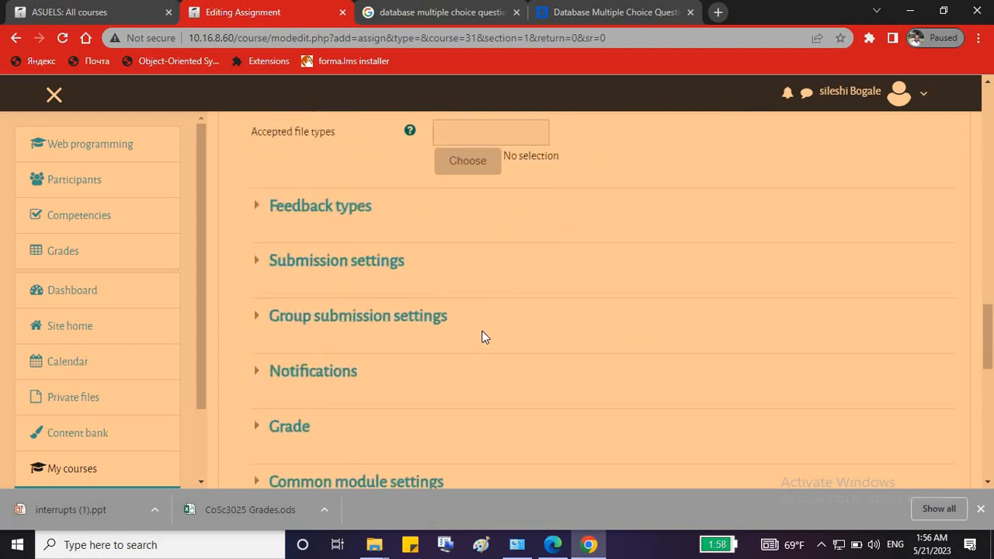
pyautogui.scroll(-1, 419, 346)
# Set the maximum grade to 10 and save the assignment, returning to the course.
pyautogui.click(256, 332)
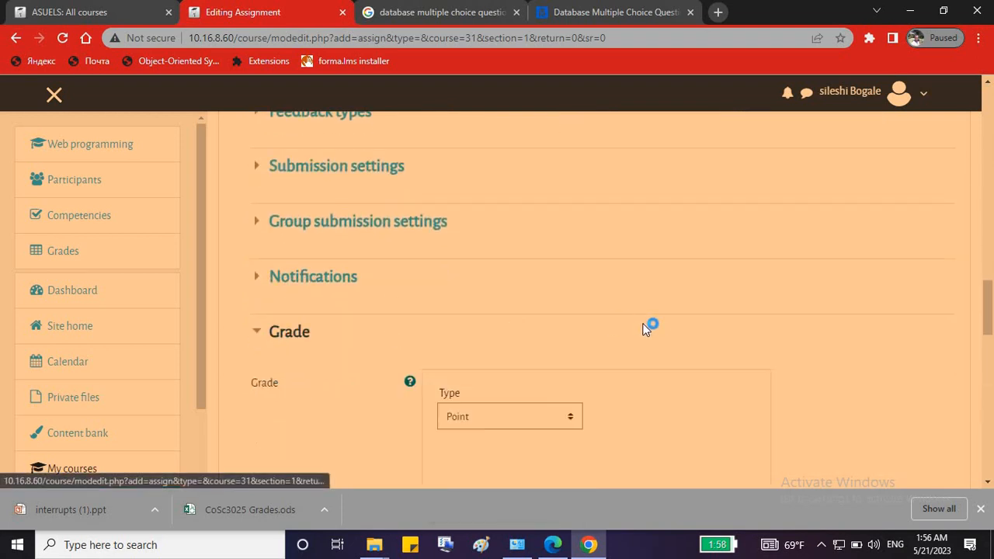
pyautogui.scroll(-1, 648, 327)
pyautogui.scroll(-2, 651, 329)
pyautogui.doubleClick(451, 319)
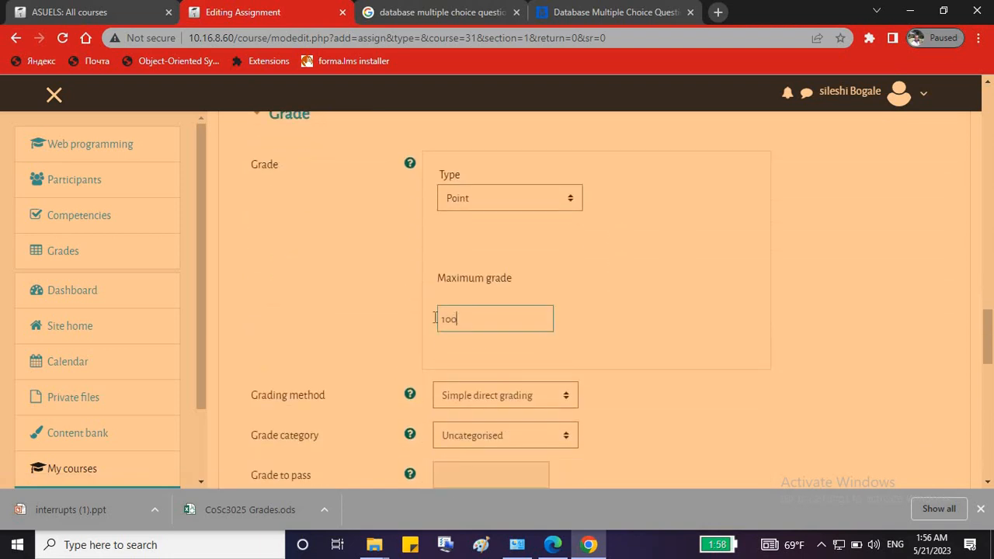
pyautogui.write('10')
pyautogui.scroll(-10, 661, 351)
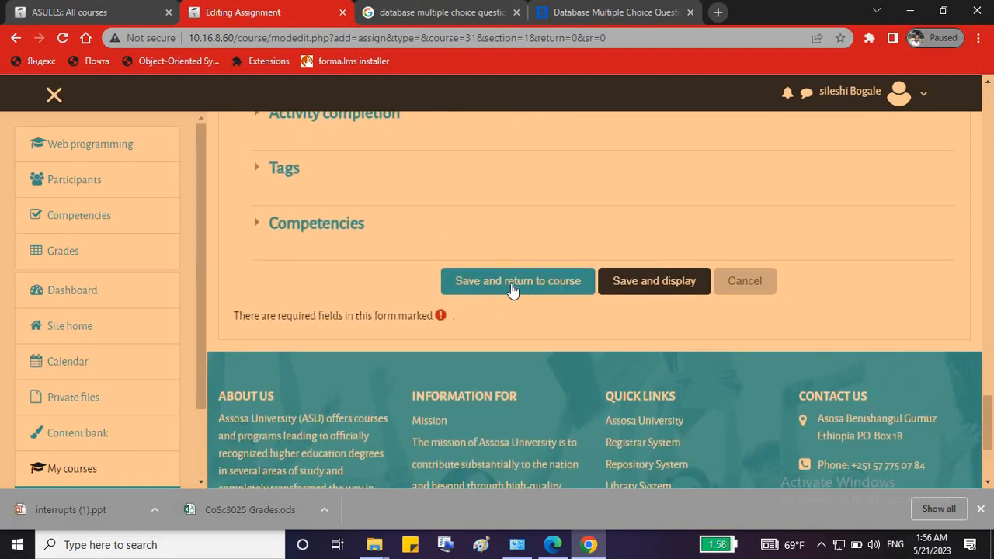
pyautogui.click(515, 289)
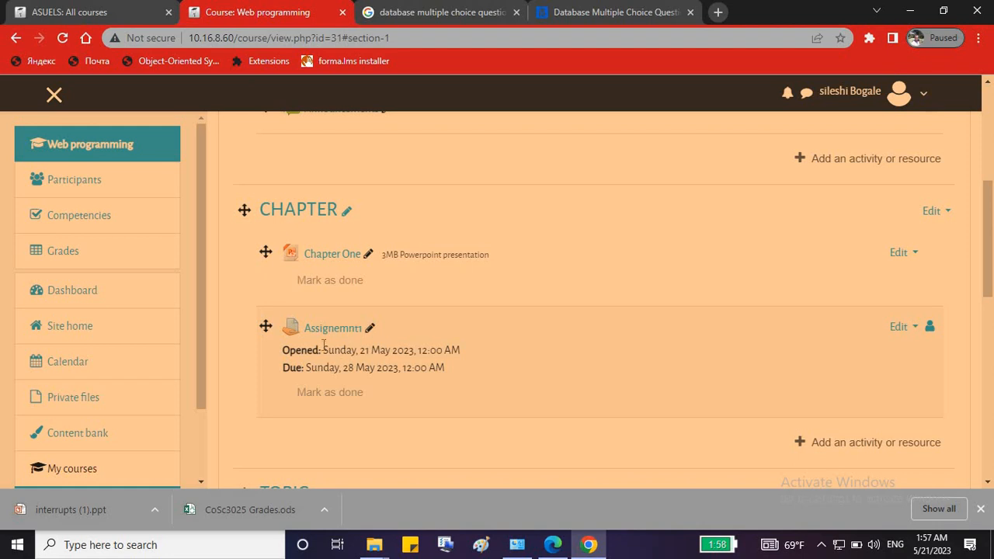
# Bring up the activity chooser under the CHAPTER section below the new assignment.
pyautogui.scroll(-1, 428, 375)
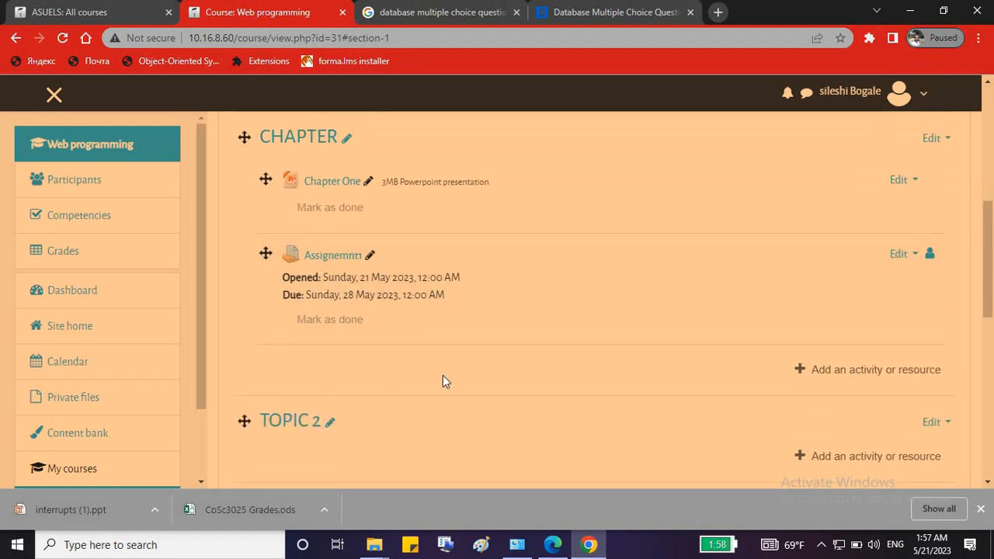
pyautogui.click(822, 369)
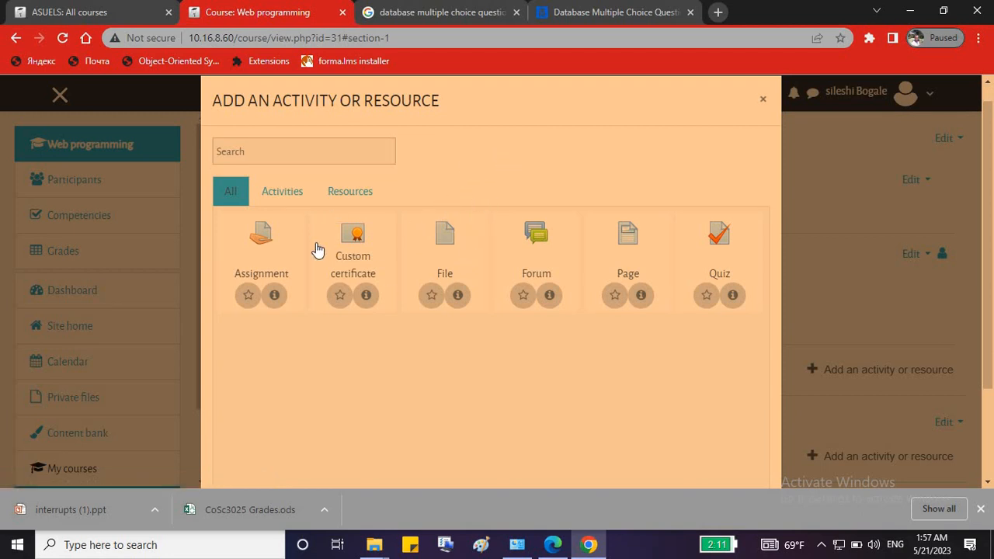
# Create a quiz named 'mid exam(10%)' and move on to its description.
pyautogui.click(721, 239)
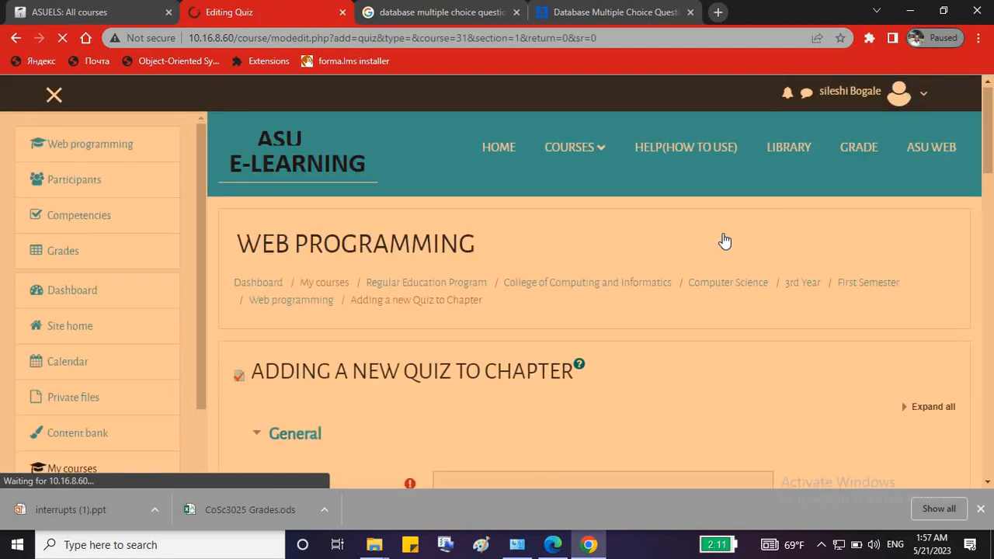
pyautogui.scroll(-3, 722, 240)
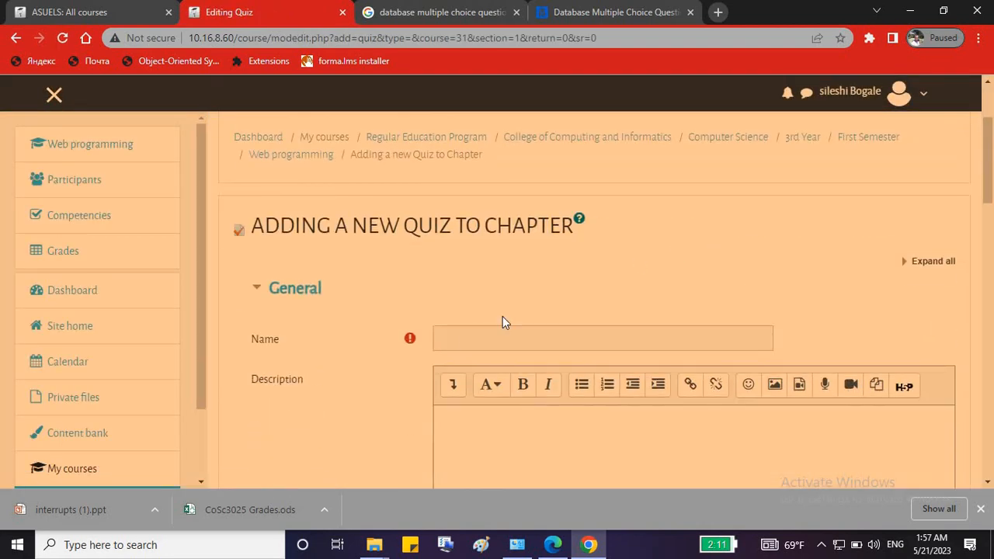
pyautogui.click(468, 337)
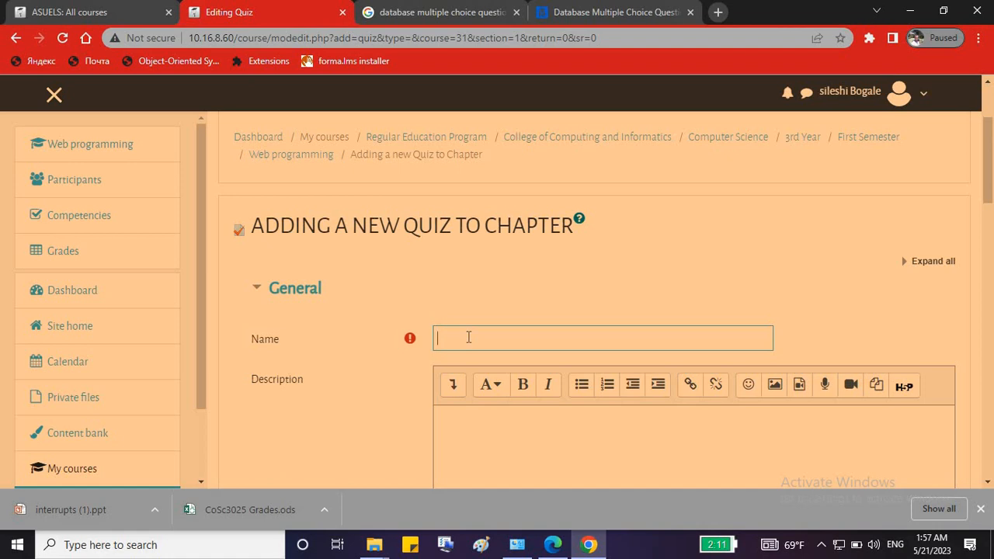
pyautogui.write('s')
pyautogui.press('BackSpace')
pyautogui.write('midd')
pyautogui.press('BackSpace')
pyautogui.write('exam')
pyautogui.write('(3o')
pyautogui.write('%')
pyautogui.press('BackSpace')
pyautogui.press('BackSpace')
pyautogui.press('BackSpace')
pyautogui.write('10%)')
pyautogui.scroll(-2, 470, 305)
pyautogui.click(479, 350)
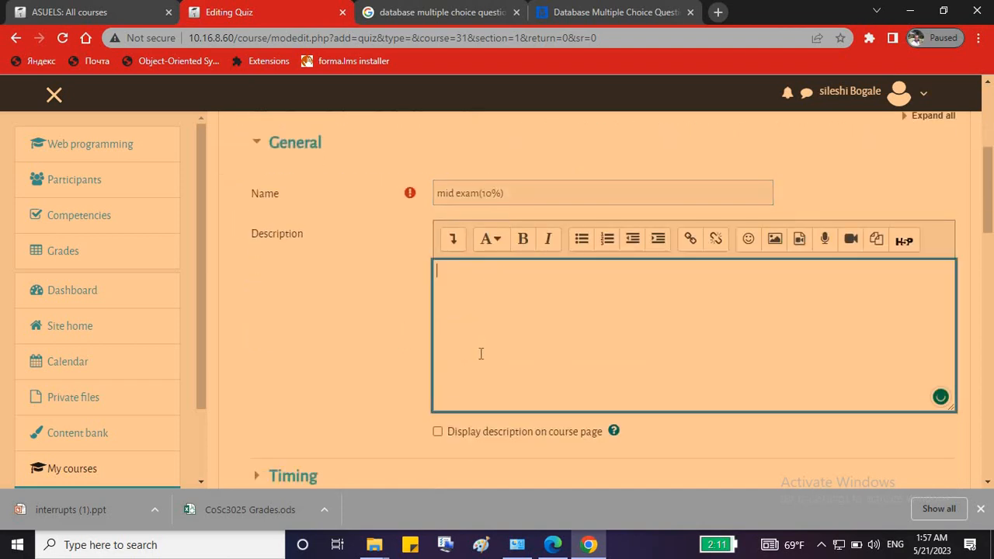
pyautogui.scroll(-1, 501, 304)
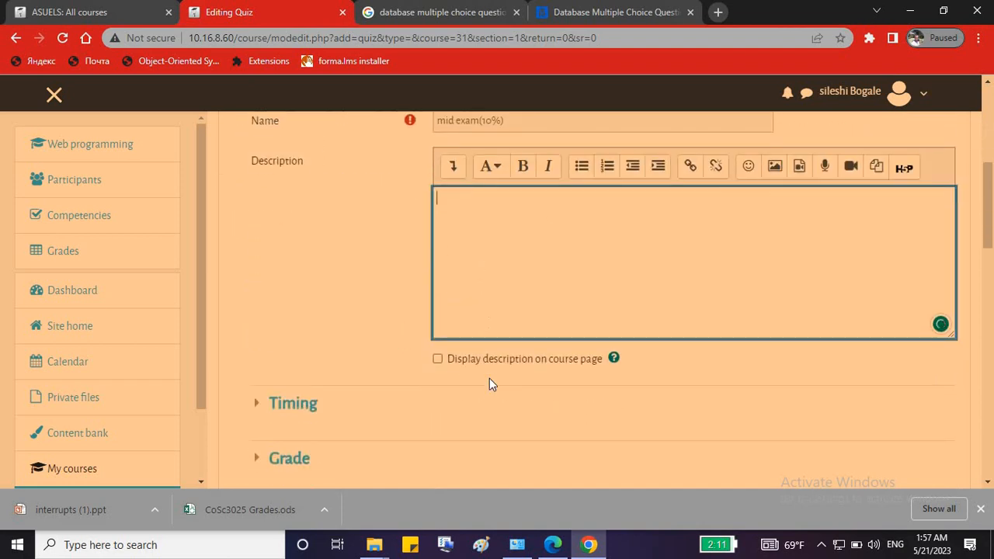
pyautogui.scroll(-2, 339, 364)
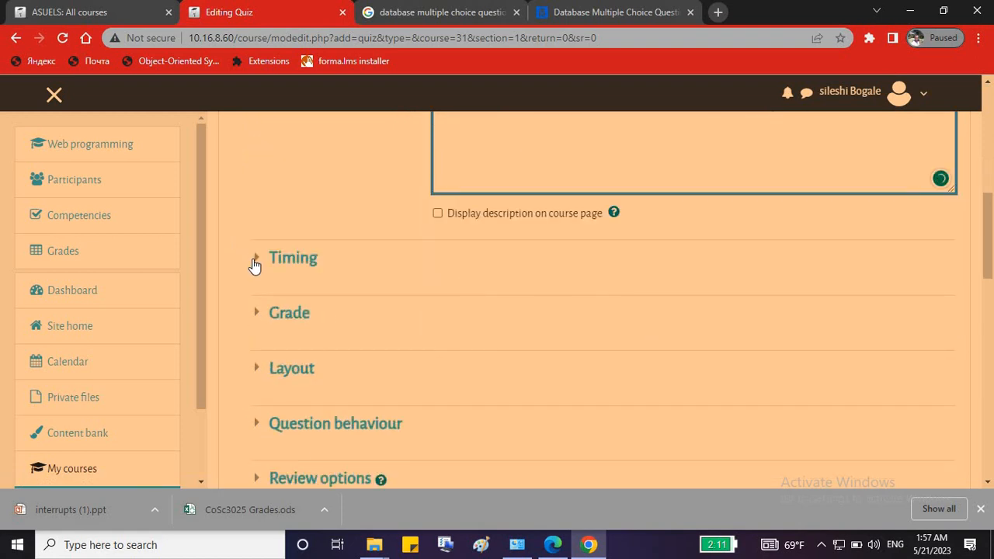
# Enable the quiz open and close dates and set the opening time to 08:00.
pyautogui.click(254, 262)
pyautogui.scroll(-2, 619, 233)
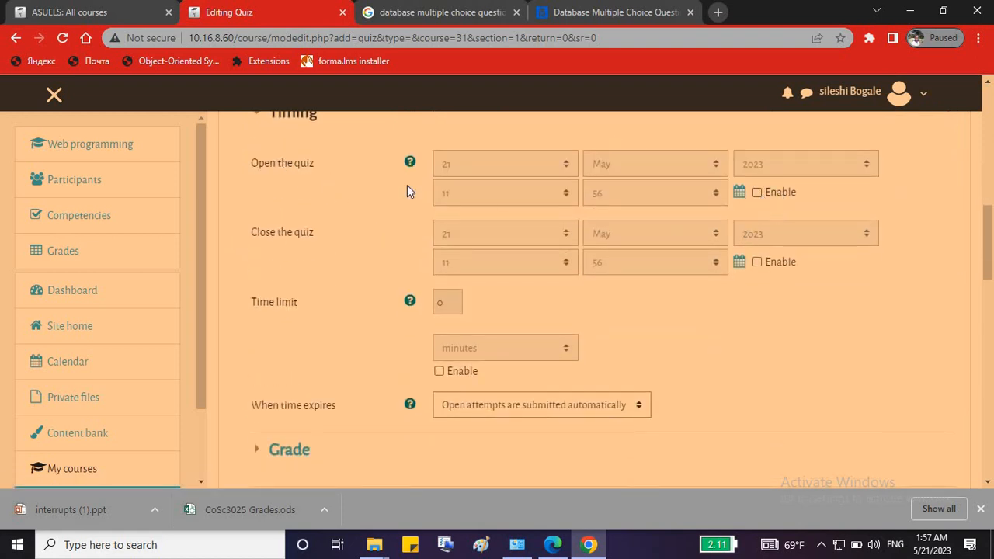
pyautogui.click(756, 193)
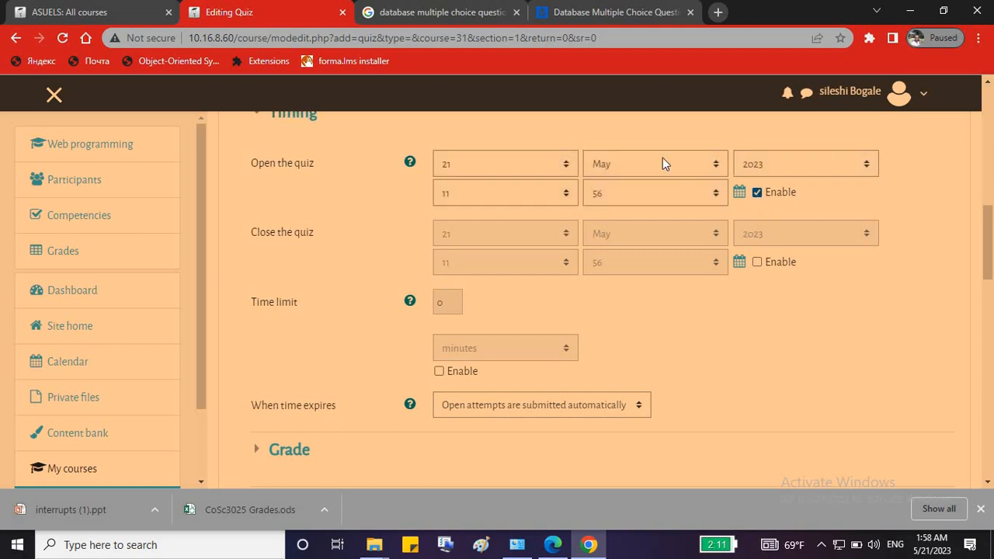
pyautogui.click(462, 166)
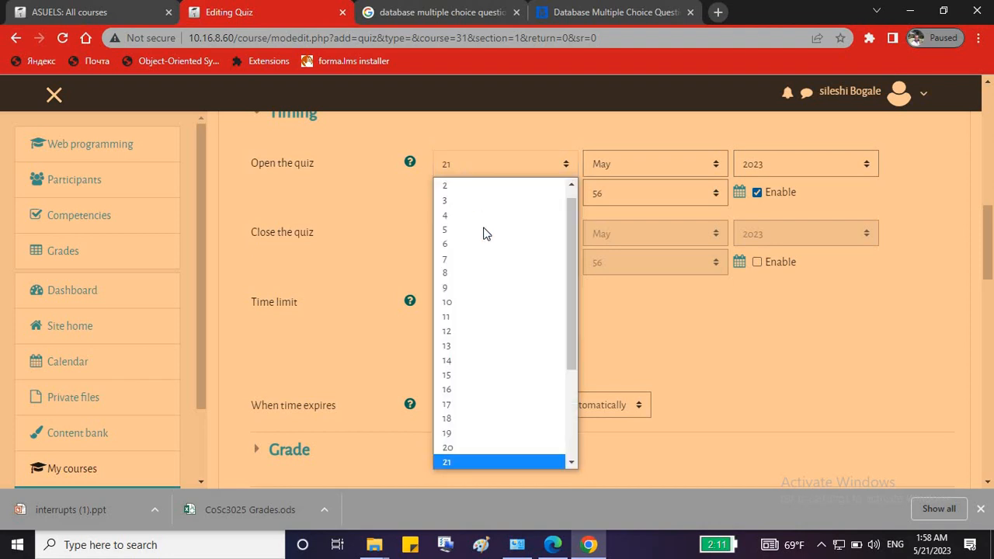
pyautogui.click(462, 448)
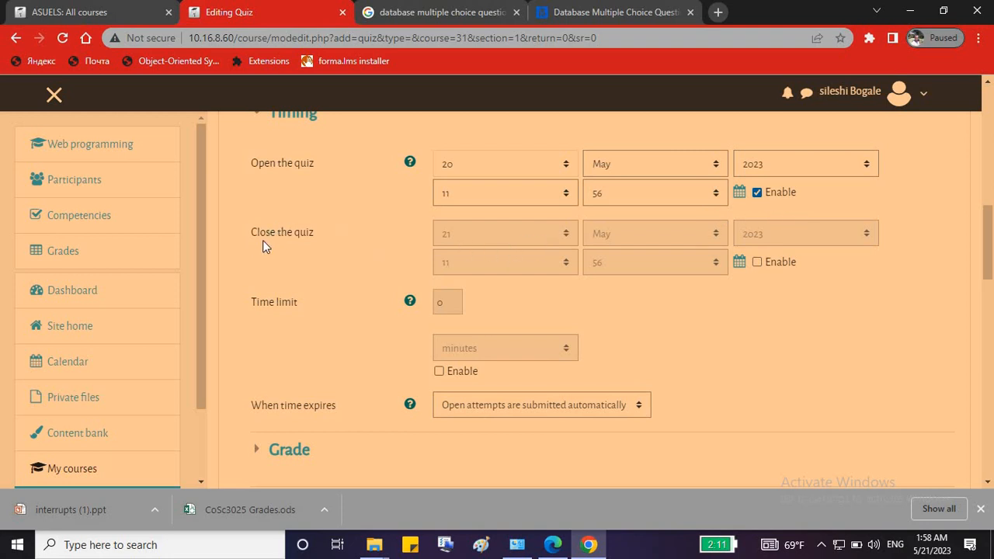
pyautogui.click(757, 262)
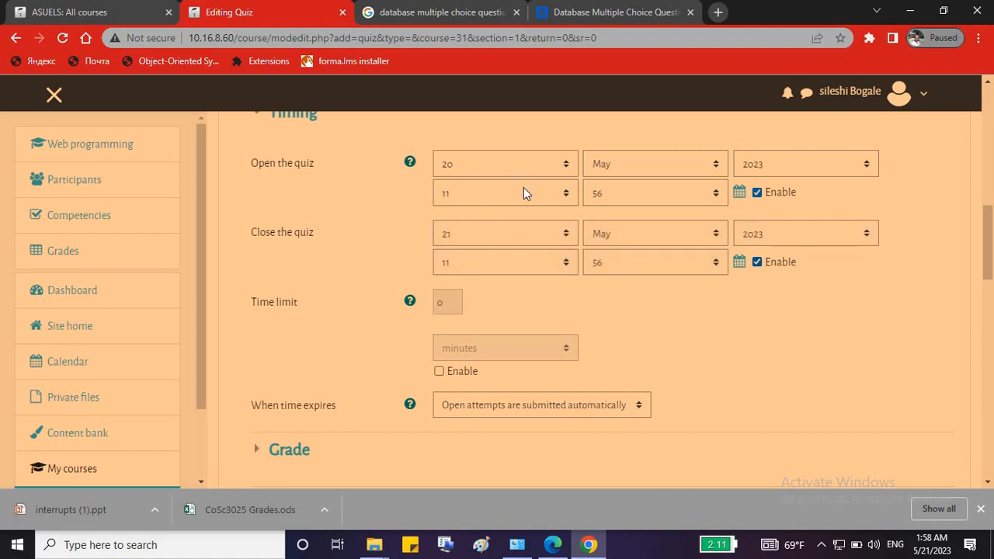
pyautogui.click(489, 164)
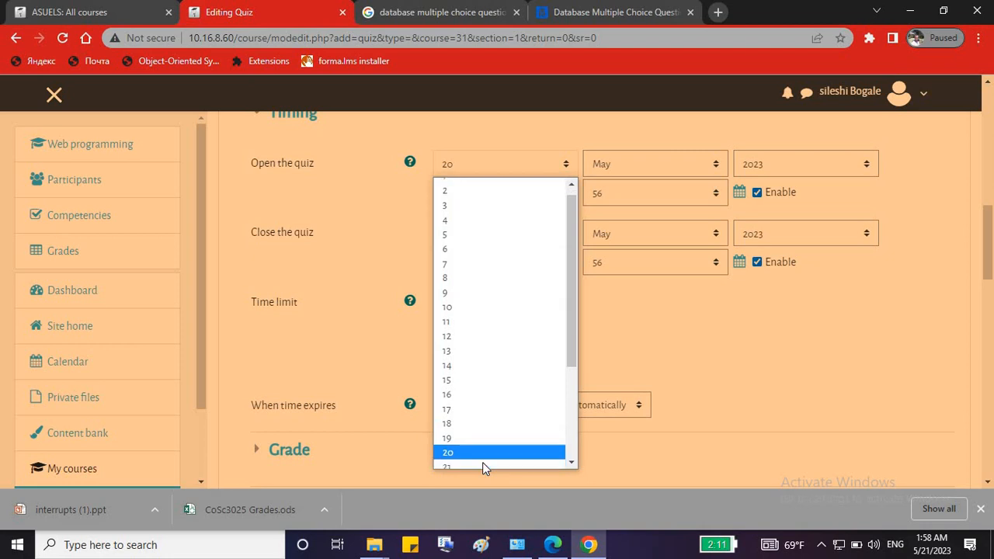
pyautogui.scroll(-3, 482, 462)
pyautogui.click(464, 344)
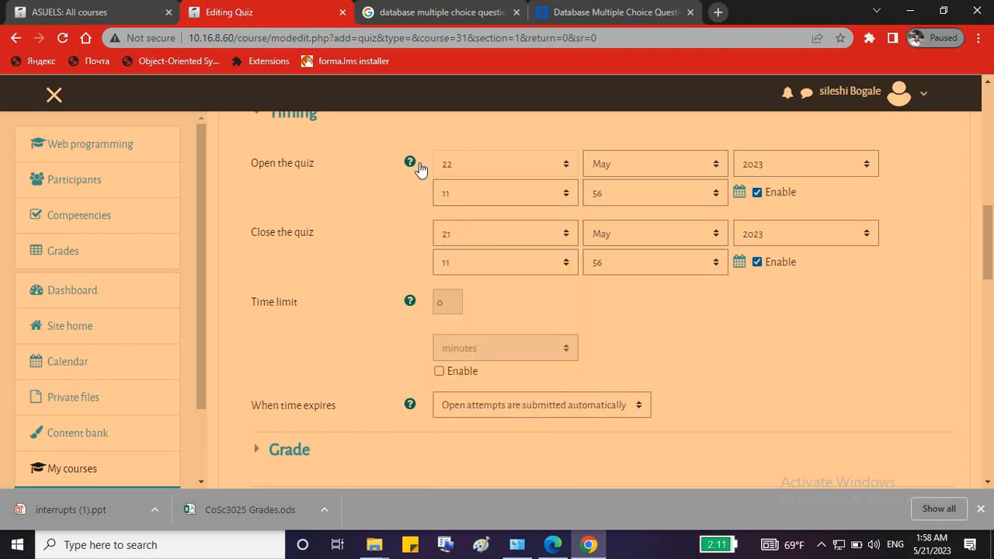
pyautogui.click(467, 191)
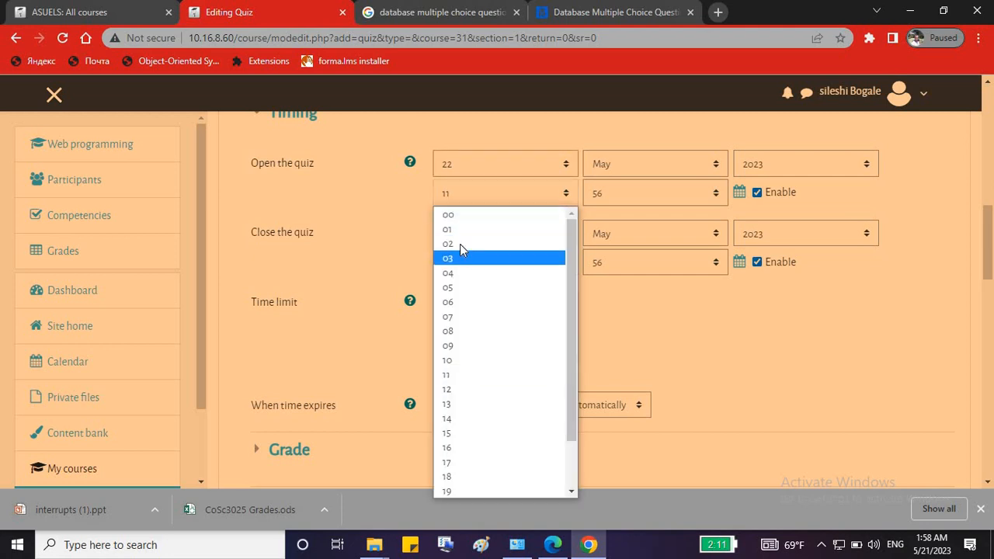
pyautogui.click(456, 331)
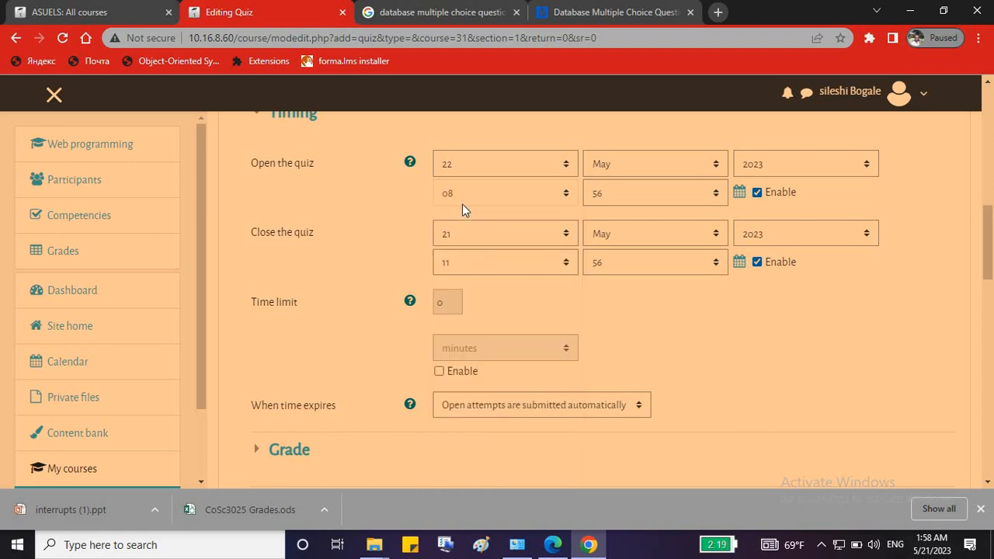
pyautogui.click(624, 191)
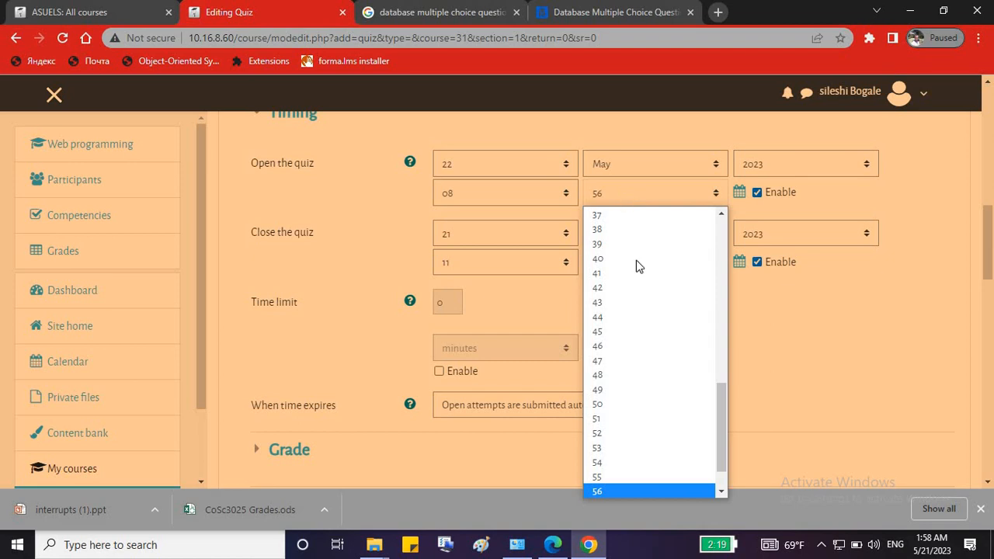
pyautogui.scroll(5, 651, 310)
pyautogui.scroll(3, 651, 314)
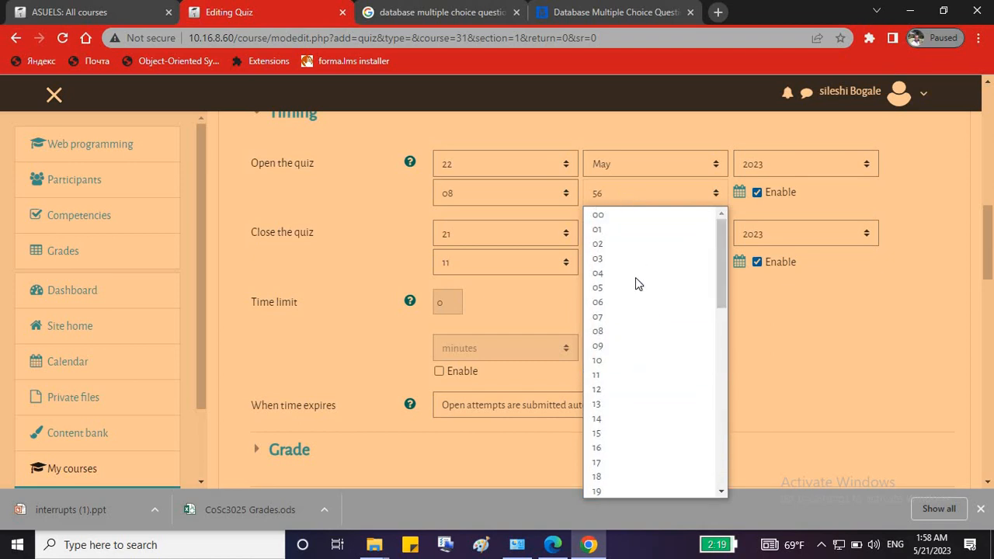
pyautogui.click(598, 215)
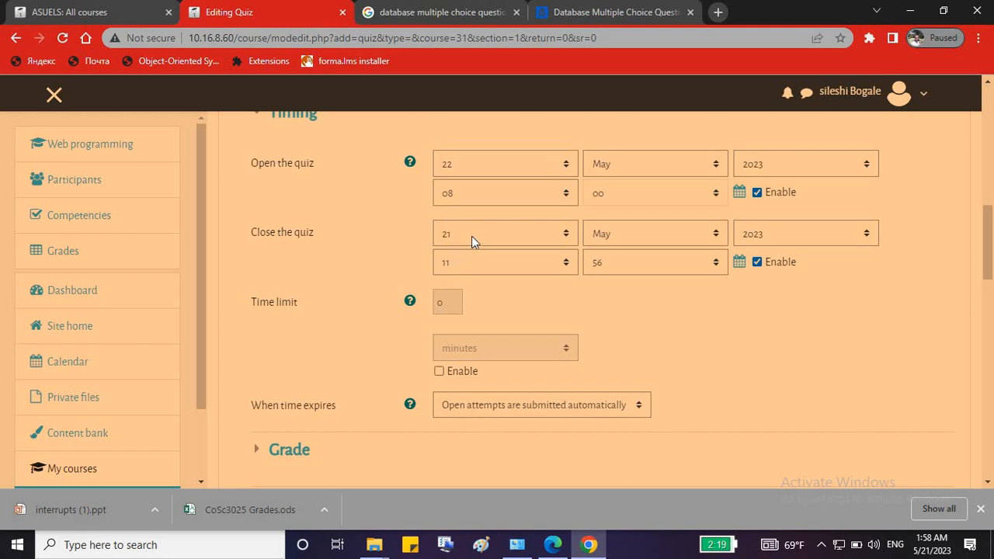
# Set the quiz to close on 22 May at 09:00.
pyautogui.click(471, 236)
pyautogui.scroll(-3, 457, 407)
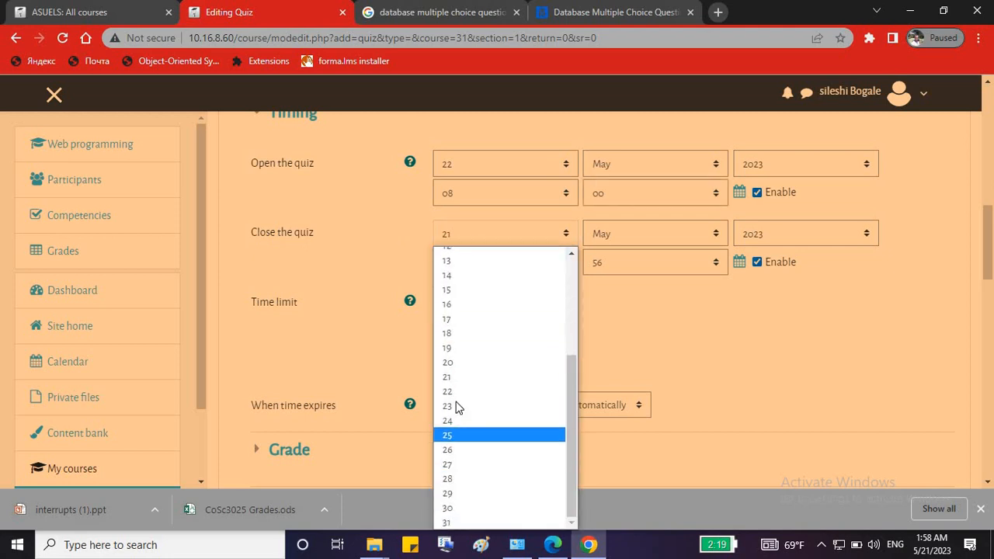
pyautogui.click(456, 391)
pyautogui.click(464, 262)
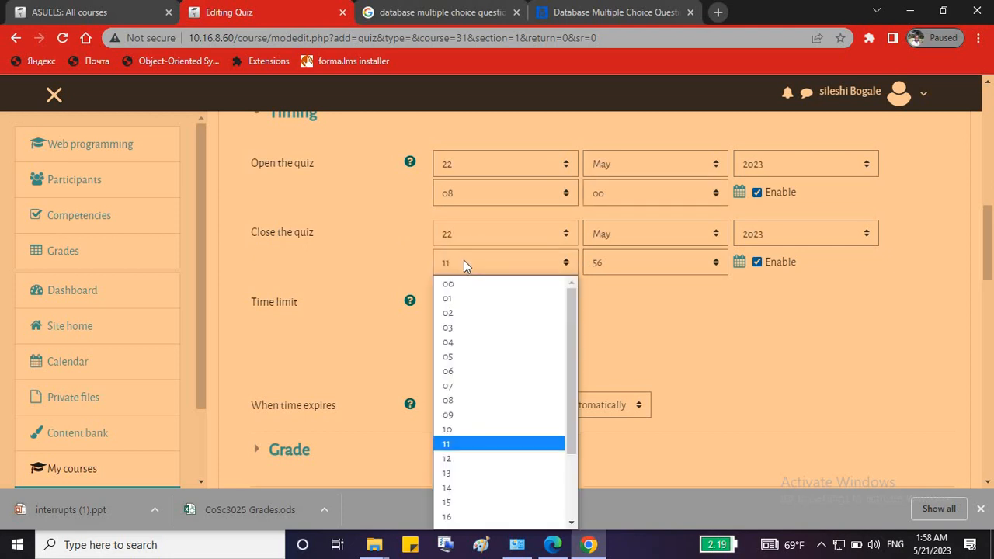
pyautogui.click(464, 414)
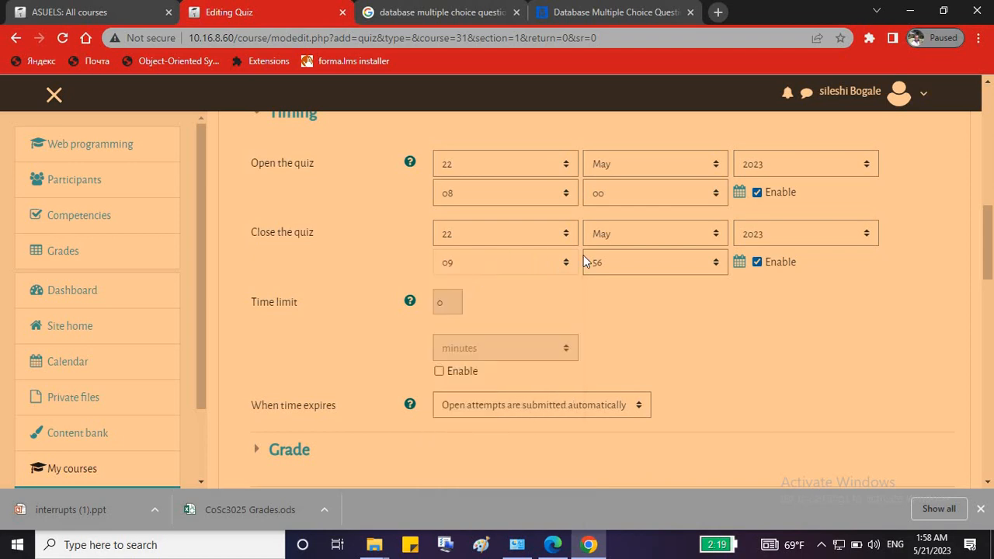
pyautogui.click(627, 261)
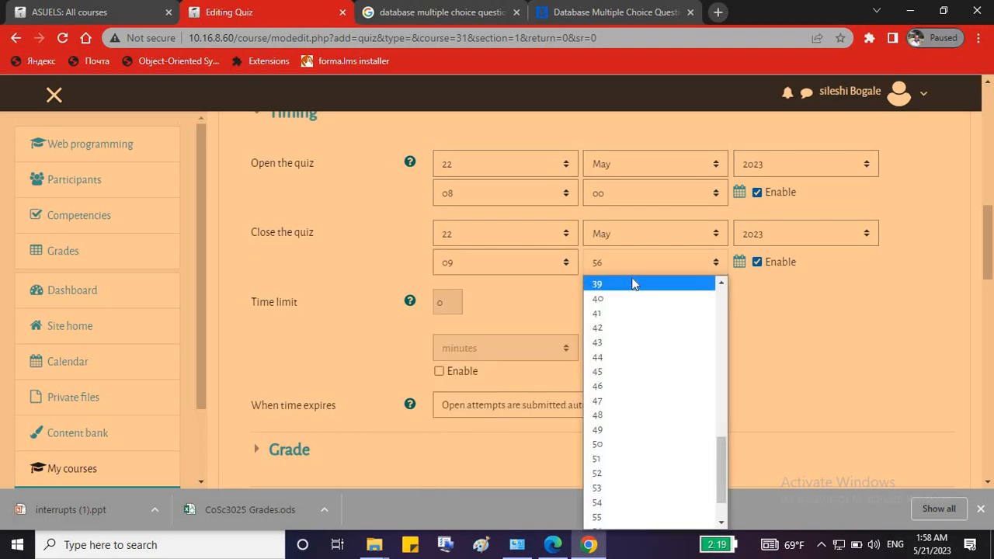
pyautogui.scroll(8, 630, 295)
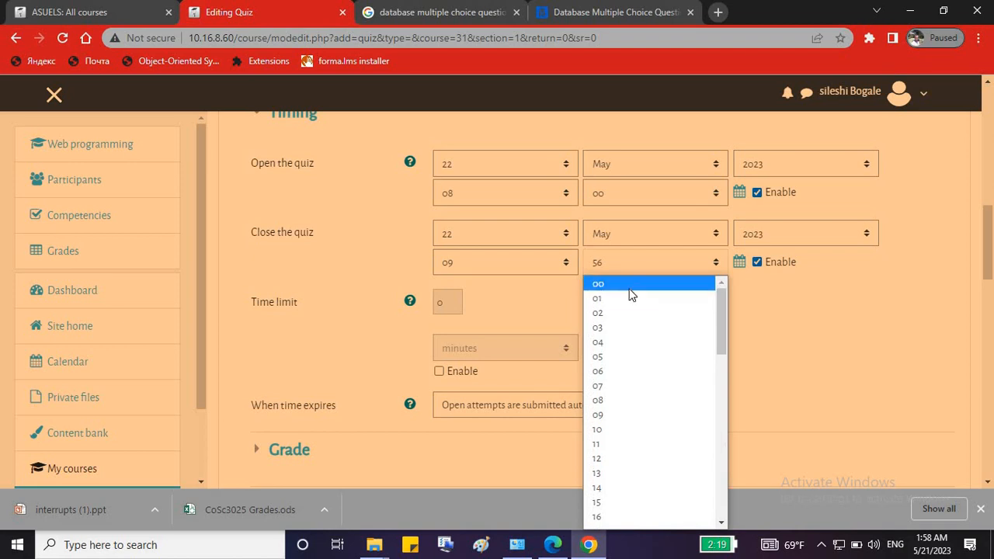
pyautogui.click(631, 284)
# Enable a 30-minute time limit and set the opening day back to 20.
pyautogui.click(439, 371)
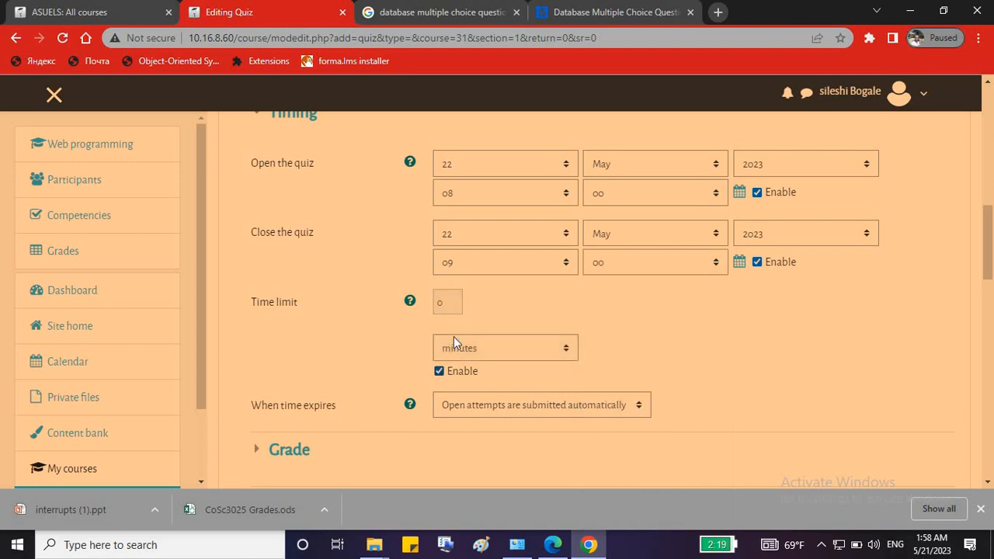
pyautogui.click(436, 302)
pyautogui.doubleClick(456, 302)
pyautogui.click(484, 168)
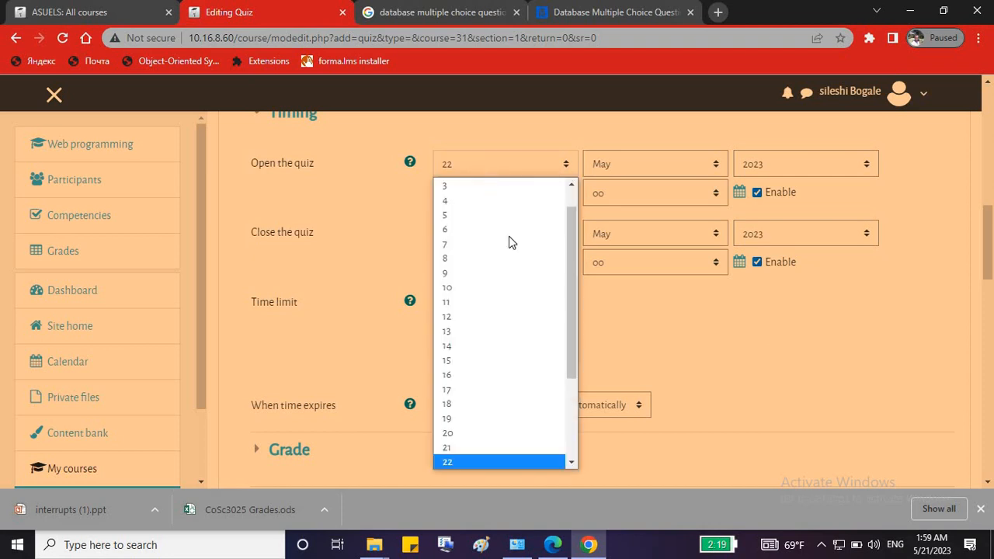
pyautogui.click(529, 435)
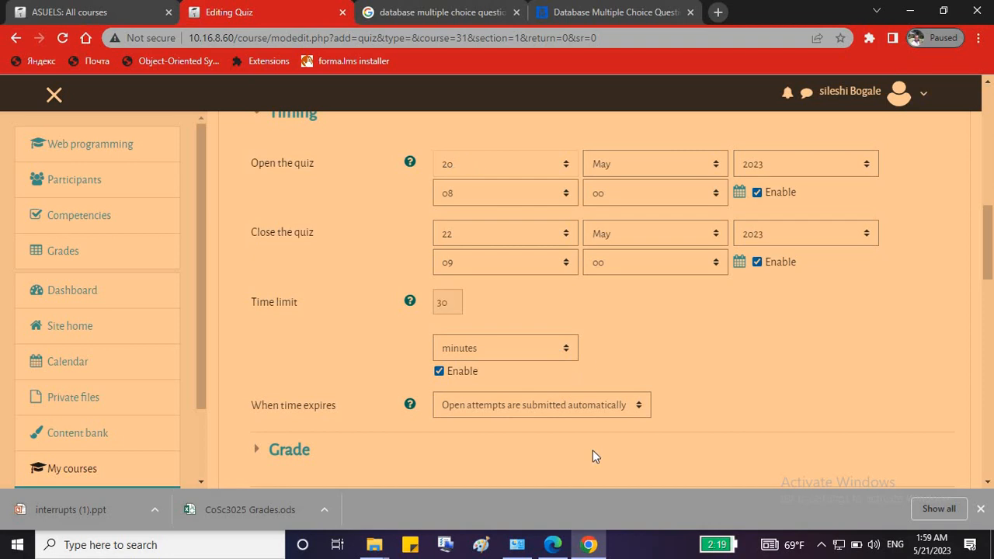
# Allow only 1 attempt on the mid exam and save the quiz settings.
pyautogui.scroll(-1, 429, 446)
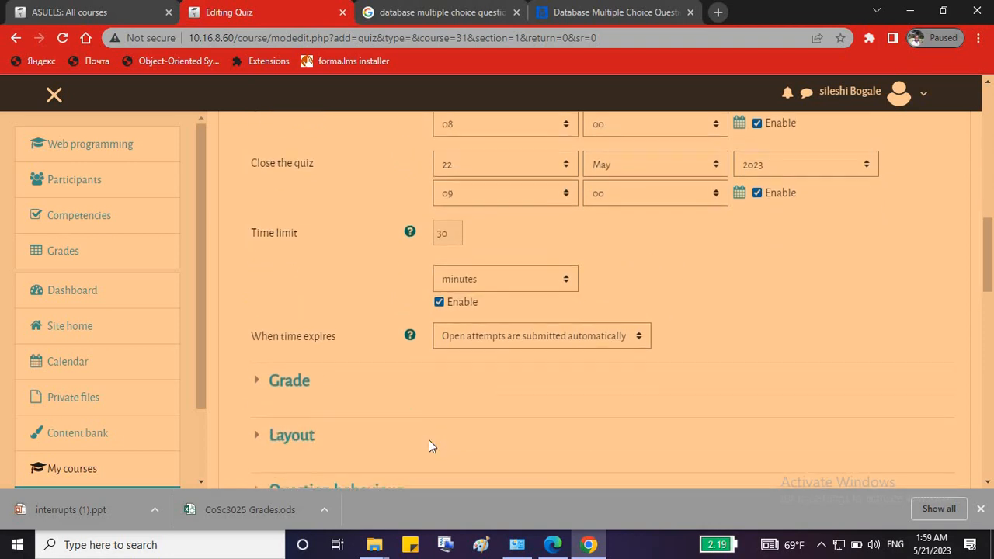
pyautogui.scroll(-2, 428, 446)
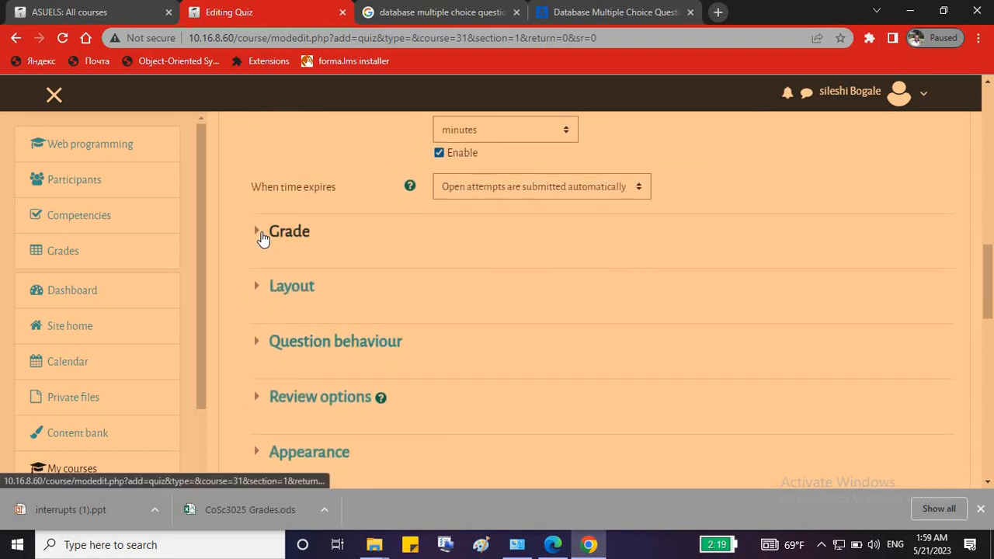
pyautogui.click(262, 238)
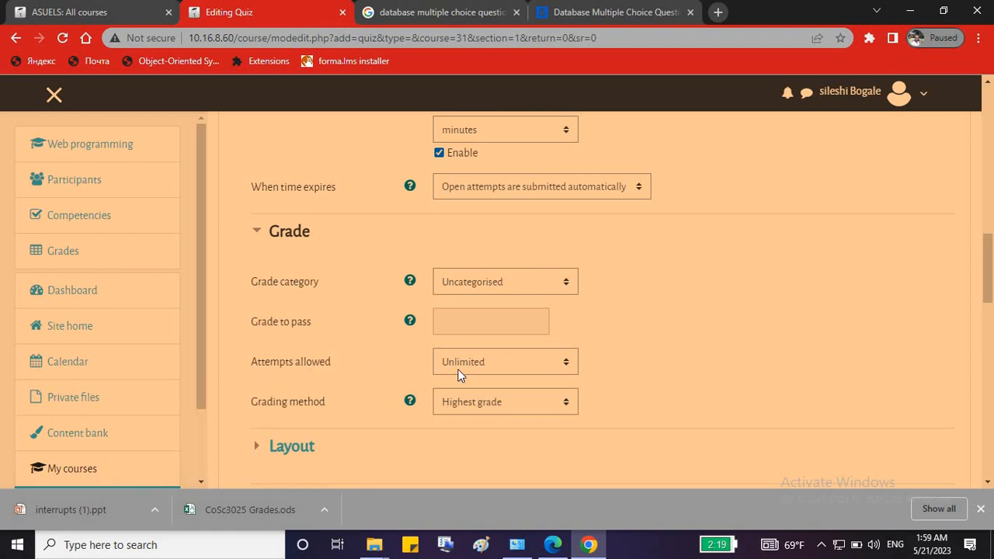
pyautogui.click(458, 375)
pyautogui.click(458, 210)
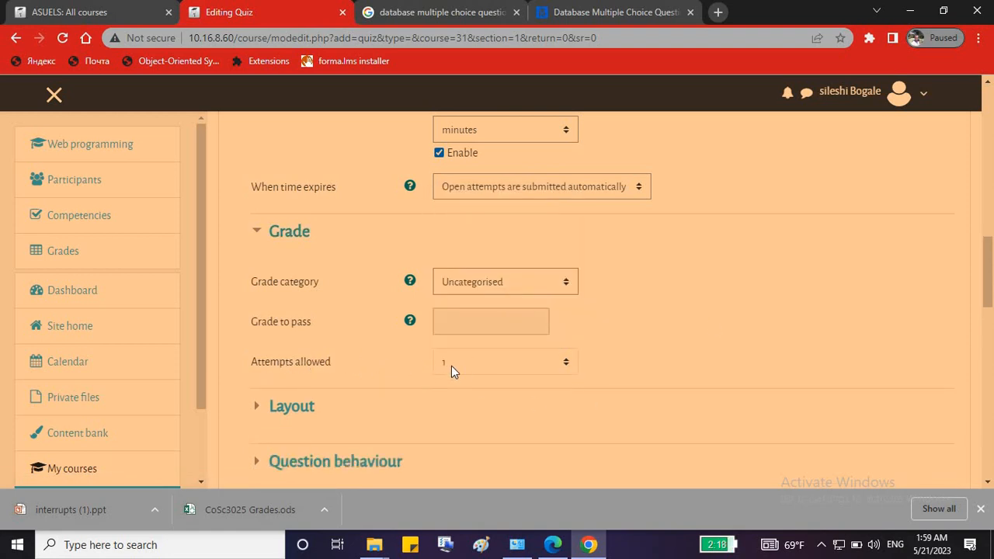
pyautogui.scroll(-4, 778, 306)
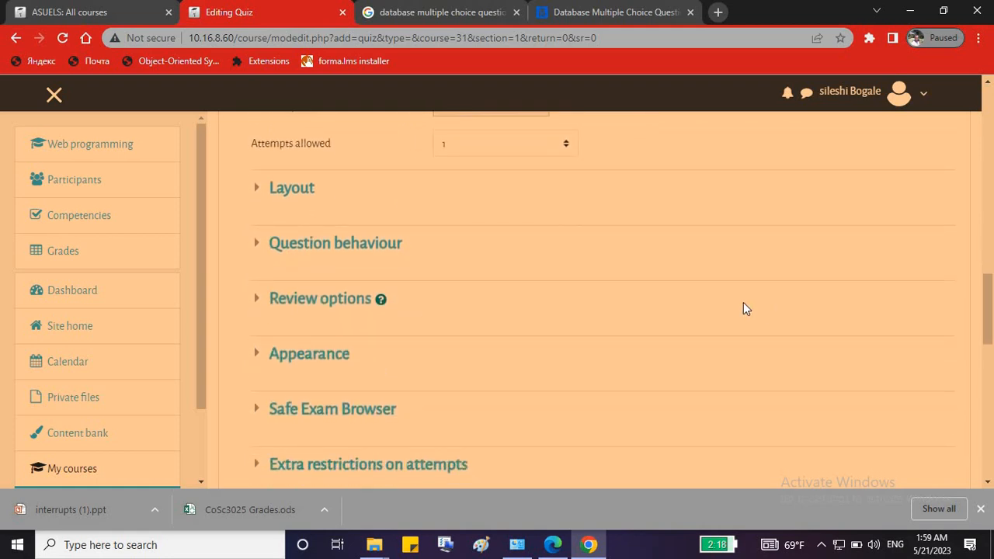
pyautogui.scroll(-6, 743, 308)
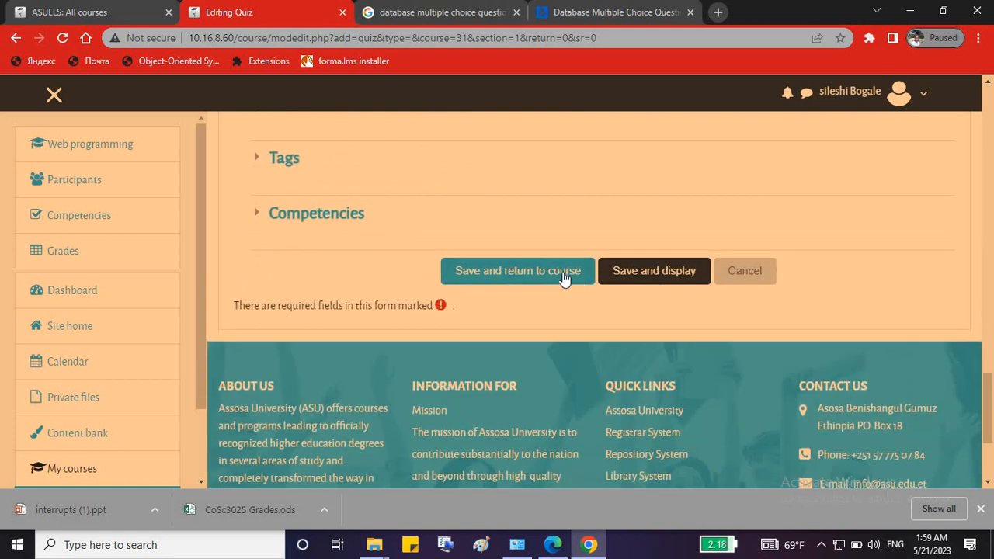
pyautogui.click(554, 272)
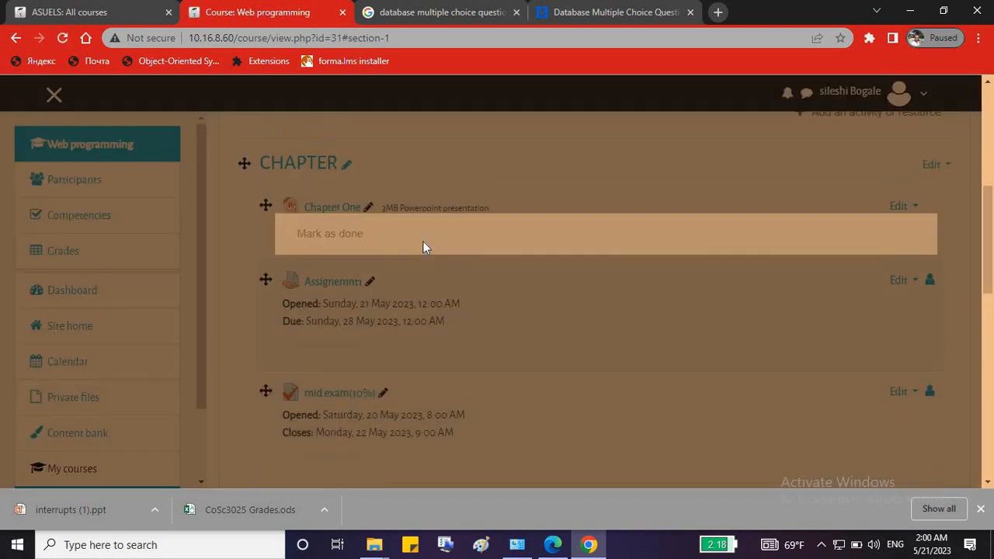
# Open the mid exam(10%) quiz page and review its 1-attempt, 30-minute summary.
pyautogui.click(464, 228)
pyautogui.scroll(-1, 604, 366)
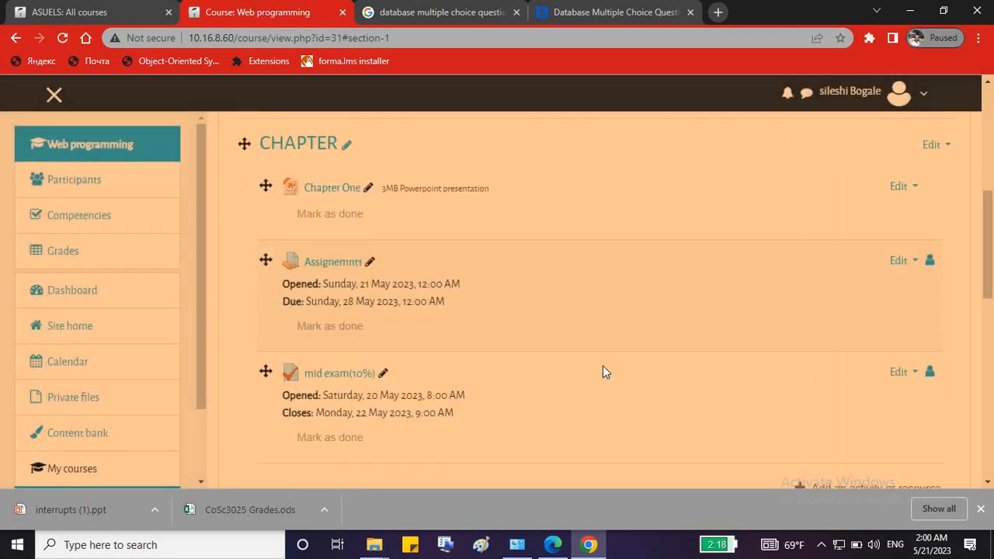
pyautogui.scroll(-2, 602, 372)
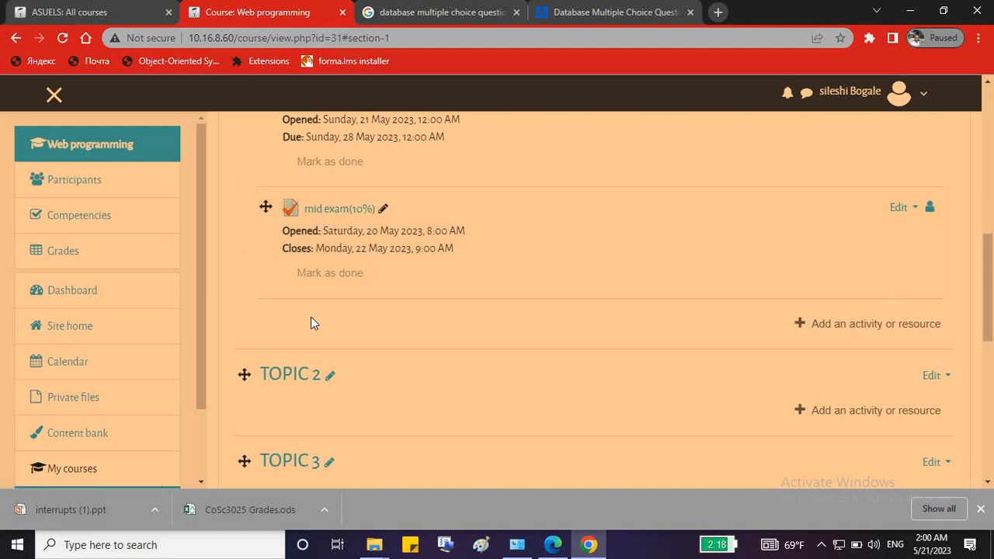
pyautogui.click(915, 208)
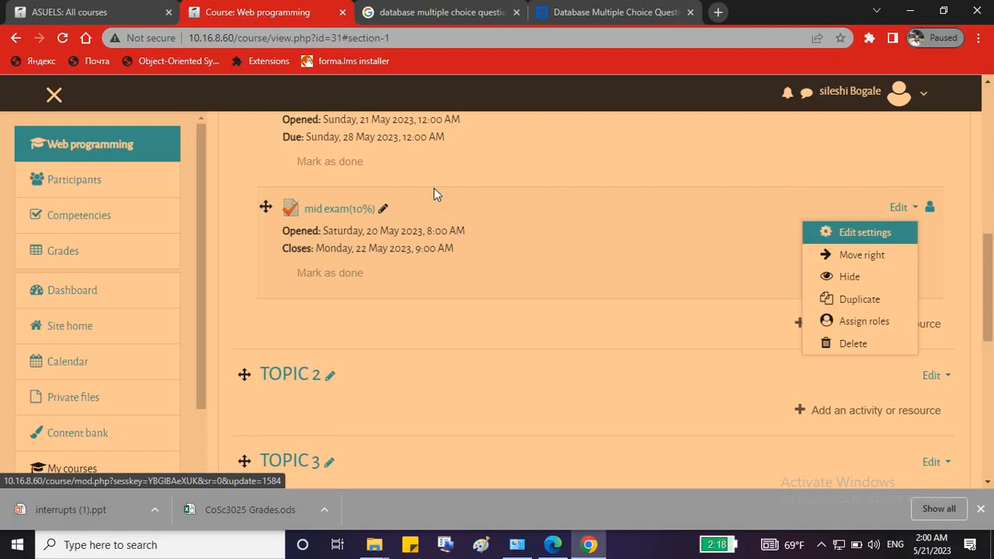
pyautogui.click(329, 211)
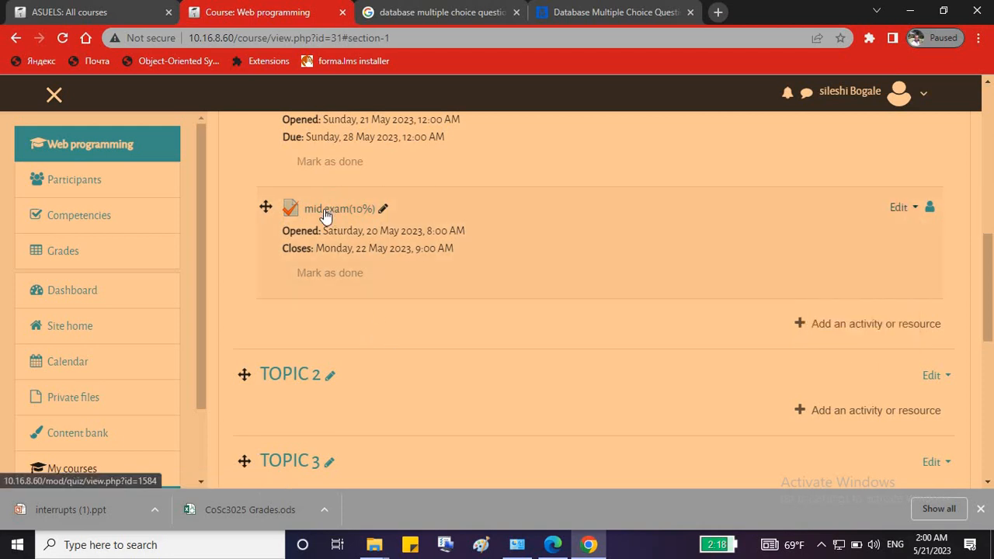
pyautogui.click(325, 216)
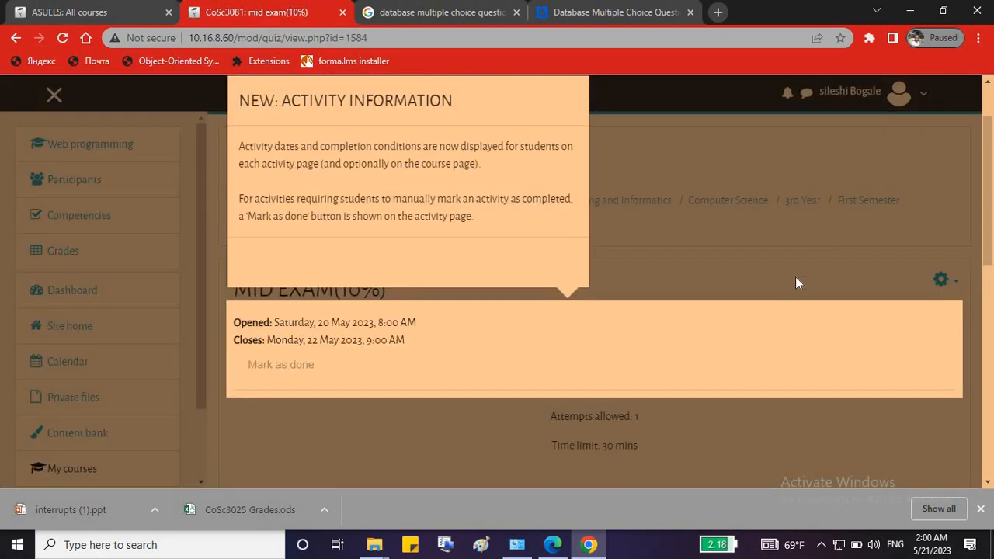
pyautogui.click(769, 323)
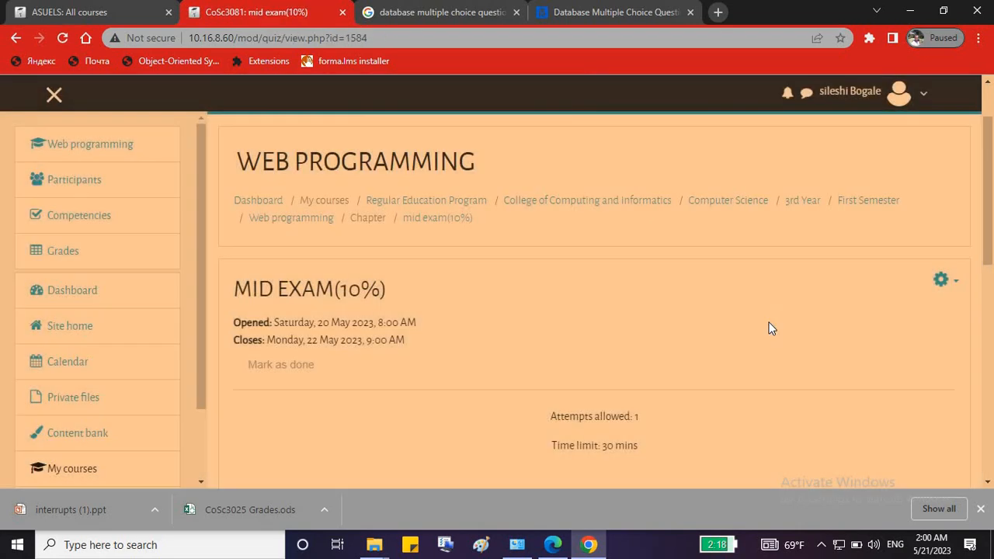
pyautogui.scroll(-1, 769, 330)
pyautogui.scroll(-1, 709, 294)
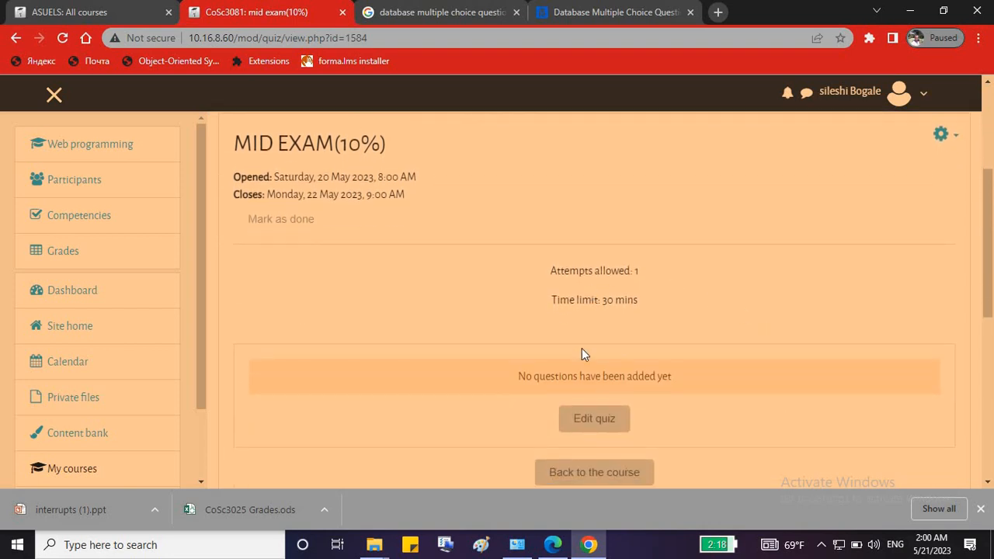
pyautogui.scroll(-1, 597, 350)
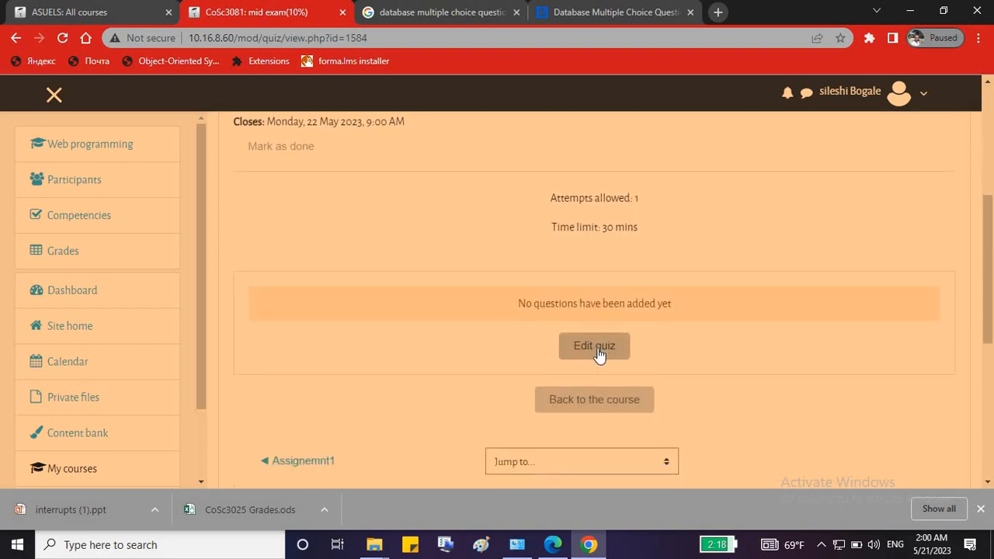
# In the quiz editor, turn on question shuffling and keep maximum grade at 10.00.
pyautogui.click(599, 350)
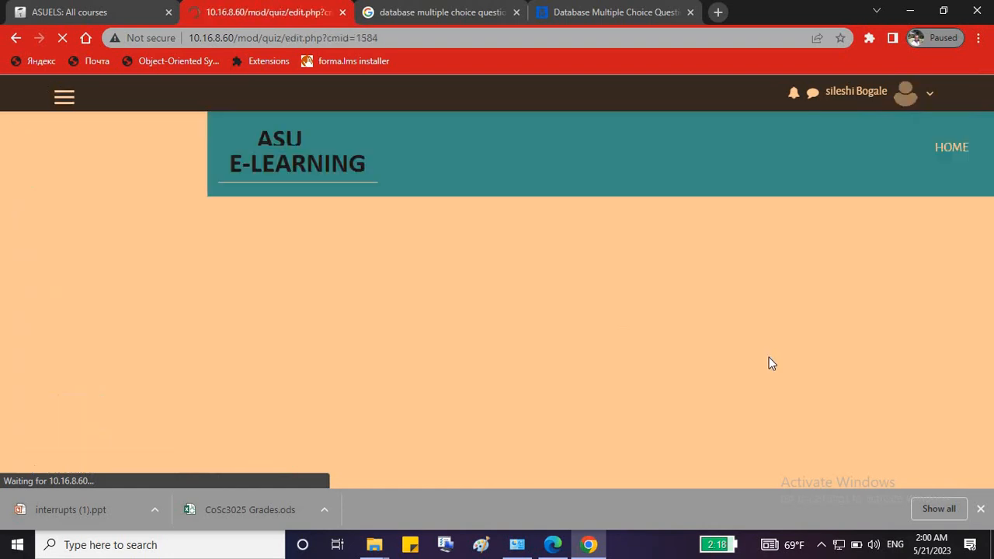
pyautogui.scroll(-4, 662, 308)
pyautogui.scroll(3, 662, 315)
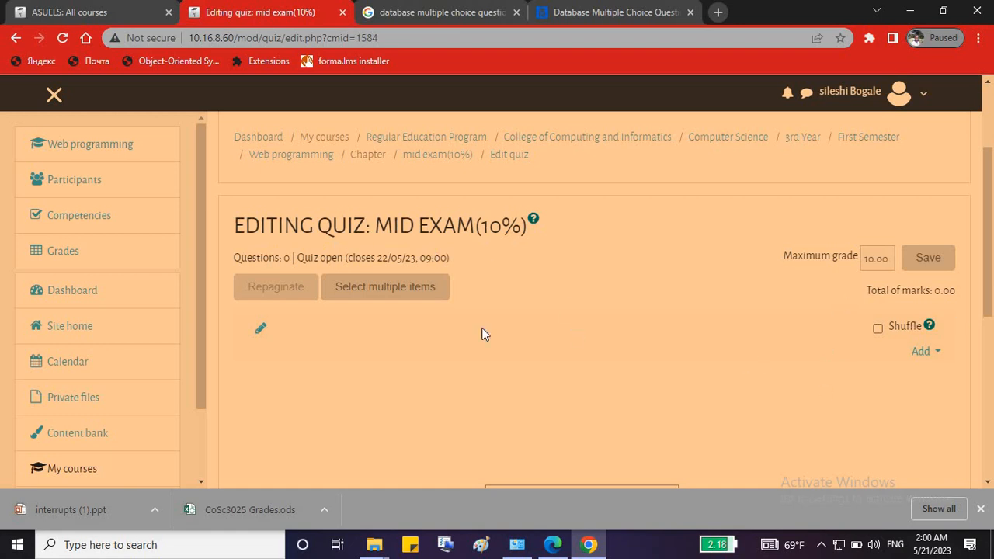
pyautogui.click(878, 329)
pyautogui.write('0')
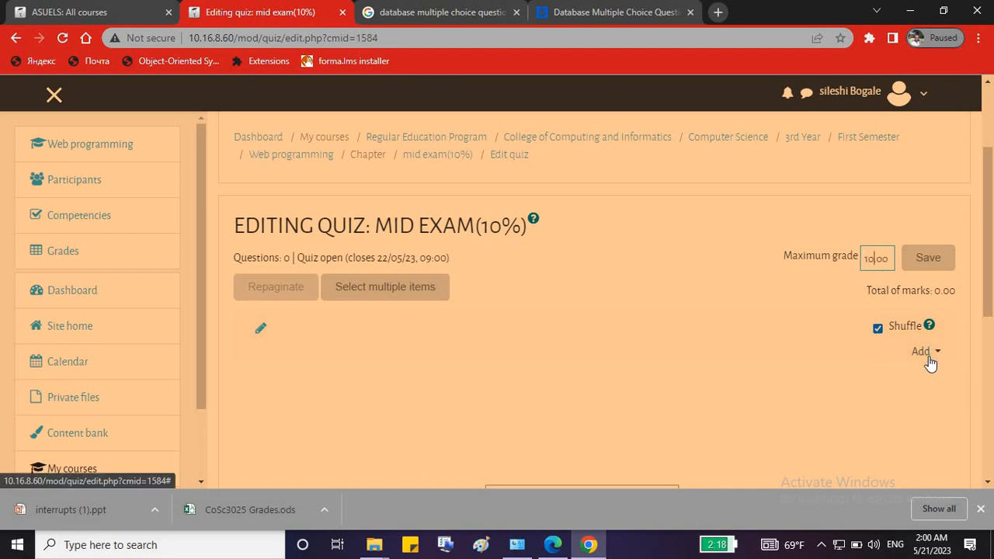
pyautogui.click(889, 409)
# Add a new True/False question to the quiz.
pyautogui.click(928, 354)
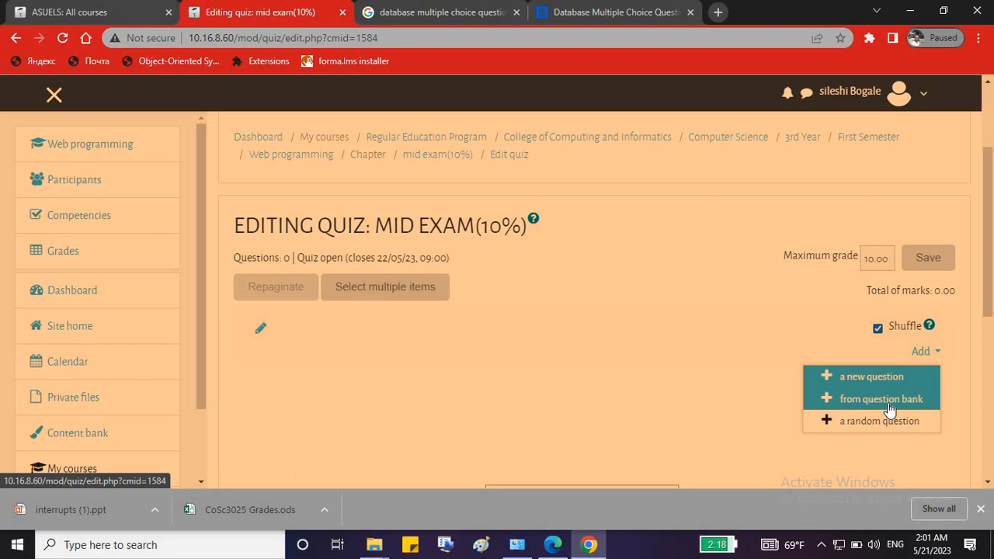
pyautogui.click(861, 378)
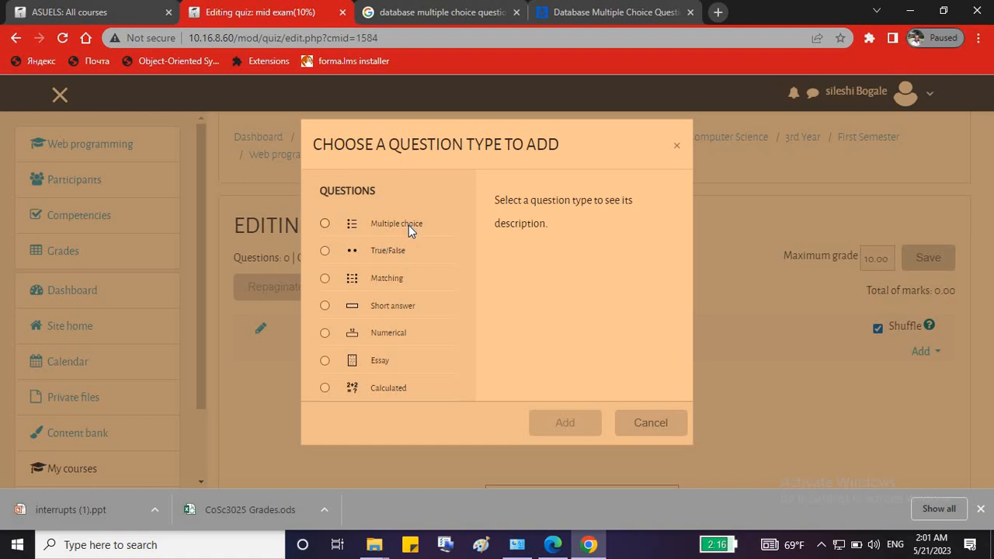
pyautogui.click(325, 251)
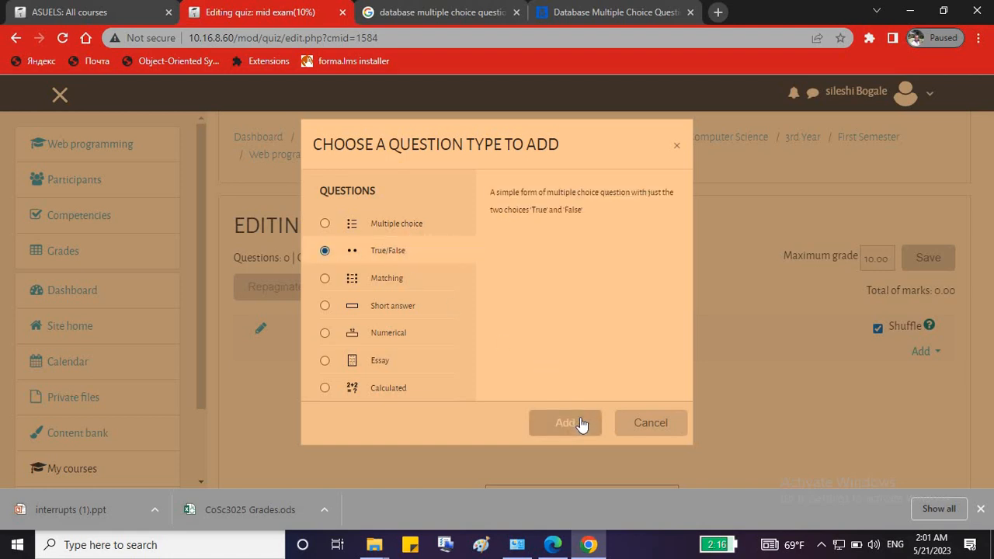
pyautogui.click(575, 422)
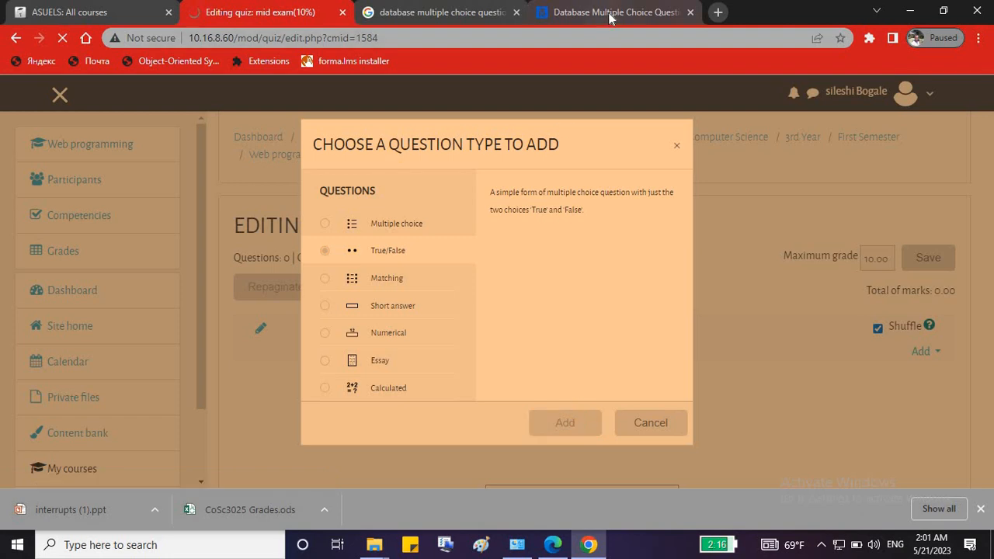
# Select the MeritNotes question text 'A row in a table represents' and return to the True/False form.
pyautogui.click(609, 12)
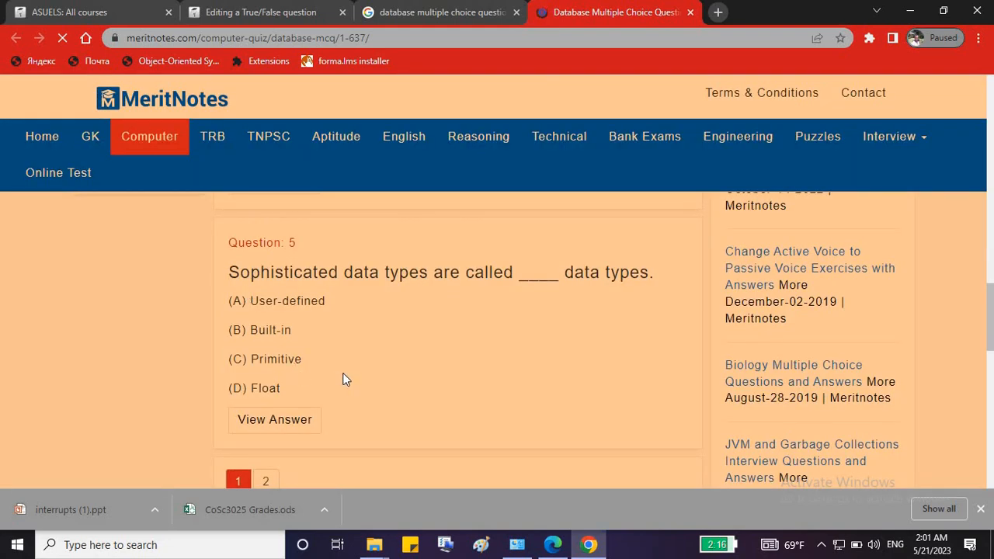
pyautogui.scroll(3, 383, 333)
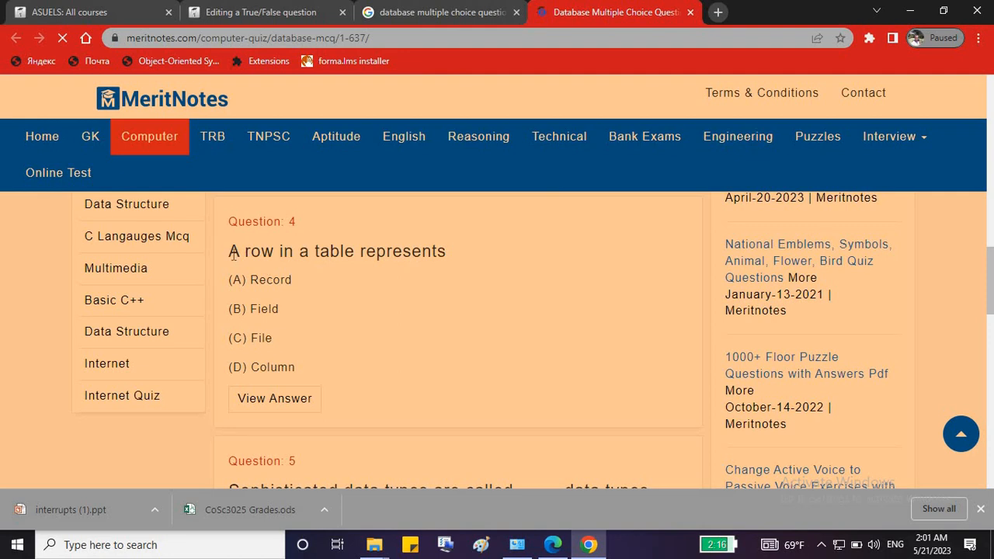
pyautogui.moveTo(228, 251); pyautogui.dragTo(447, 252)
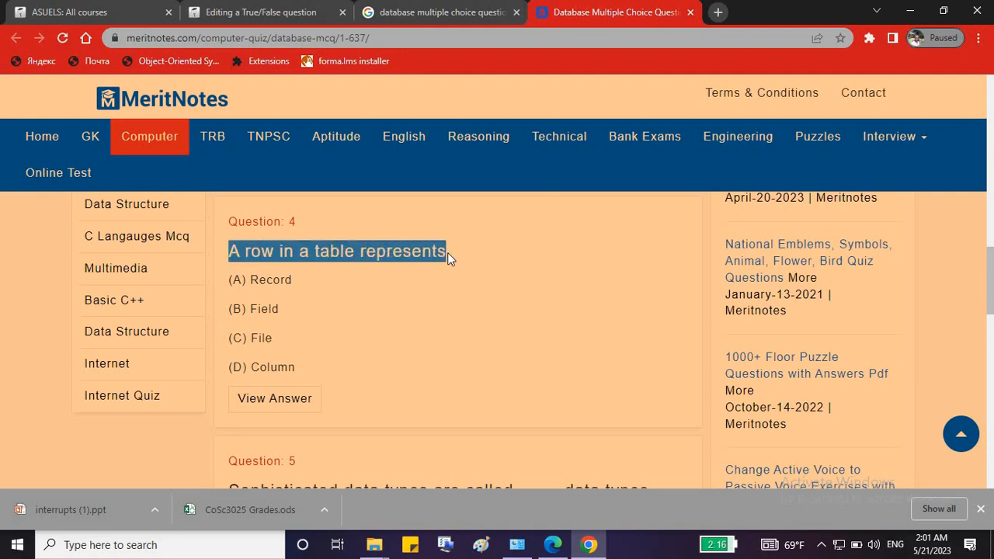
pyautogui.click(273, 11)
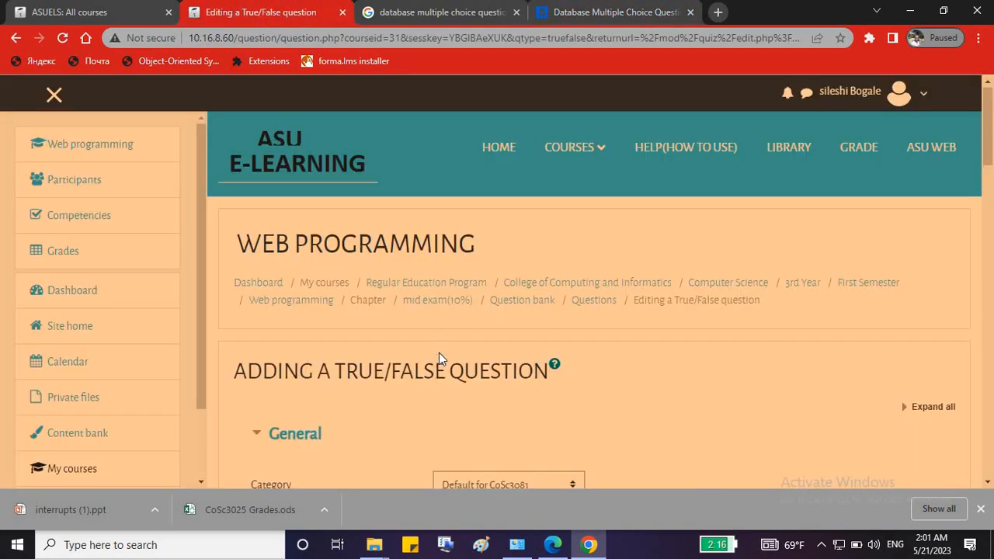
# Name the True/False question q1 with the text 'A row in a table represents record'.
pyautogui.scroll(-3, 451, 444)
pyautogui.click(499, 302)
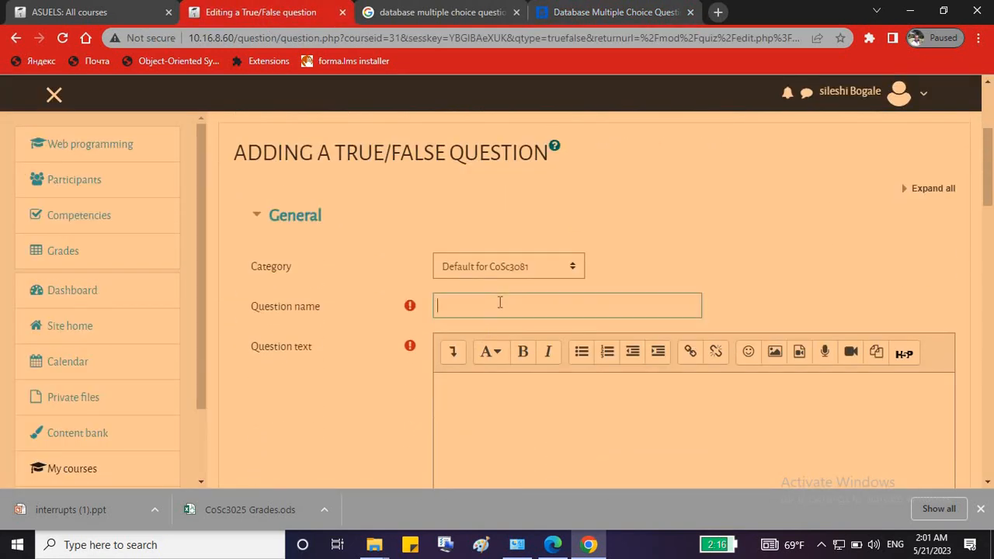
pyautogui.write('q1')
pyautogui.click(448, 382)
pyautogui.write('A row in a table represents ')
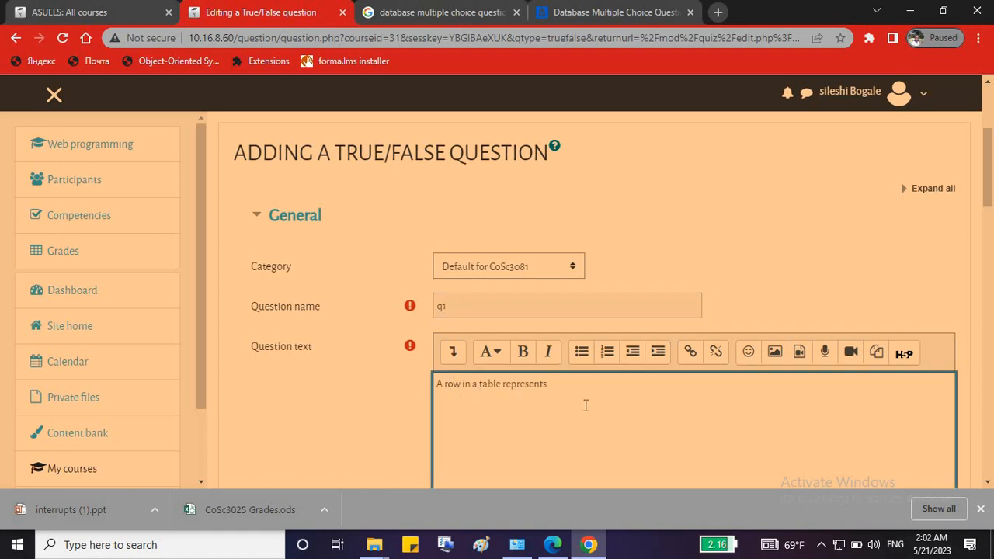
pyautogui.write('record')
# Set the default mark to 2 and the correct answer to True.
pyautogui.scroll(-4, 605, 397)
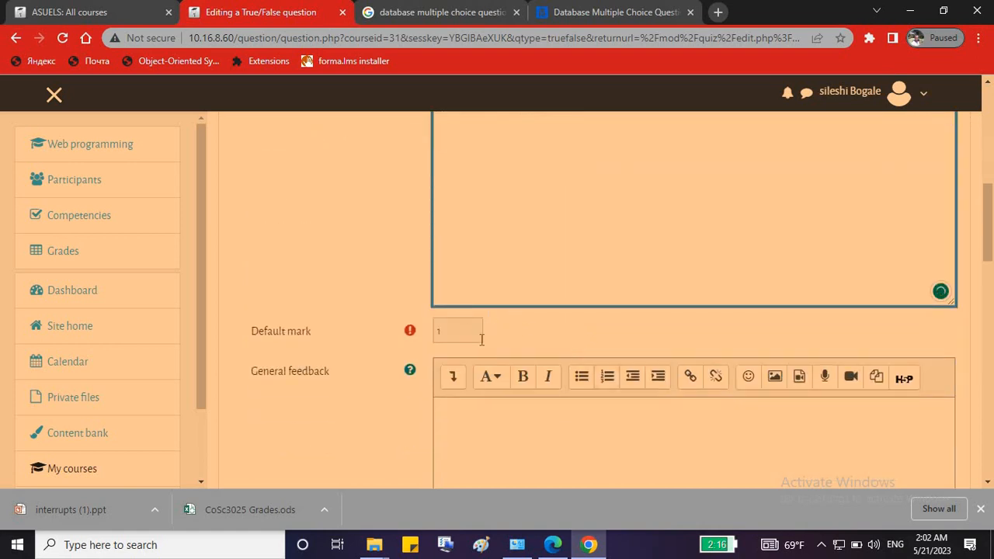
pyautogui.doubleClick(458, 335)
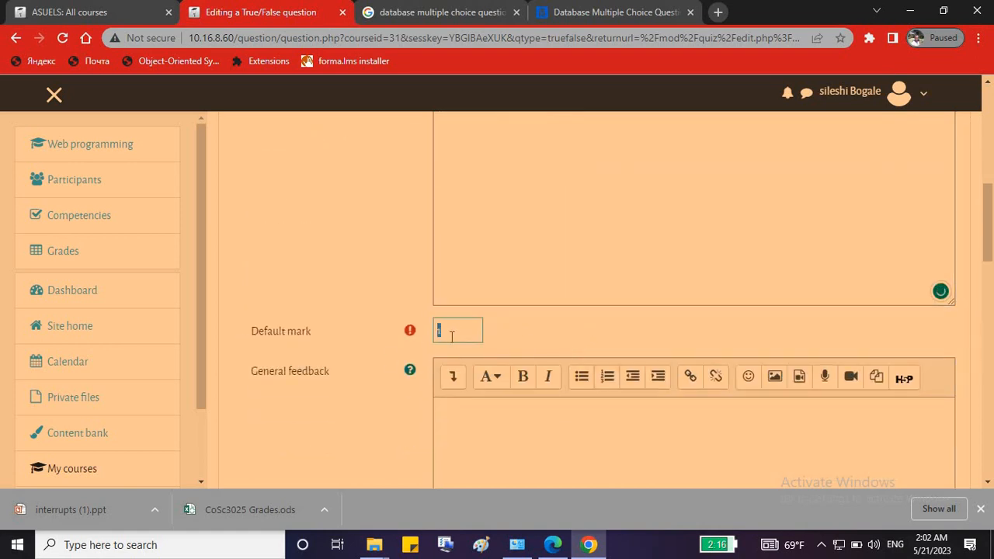
pyautogui.moveTo(455, 334); pyautogui.dragTo(434, 335)
pyautogui.write('2')
pyautogui.scroll(-4, 627, 334)
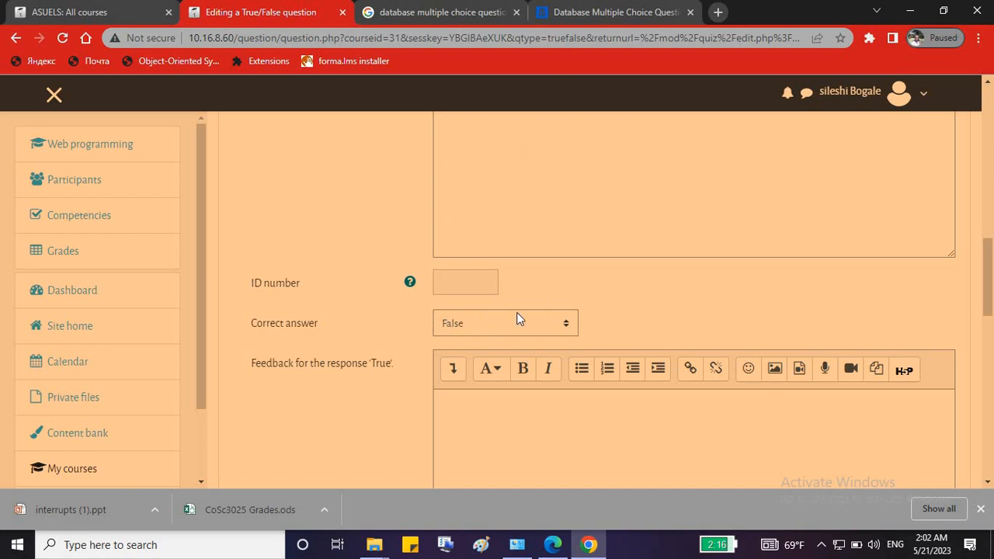
pyautogui.click(492, 326)
pyautogui.click(459, 356)
# Save question q1, reopen it for editing, then return to the quiz page.
pyautogui.scroll(-9, 642, 305)
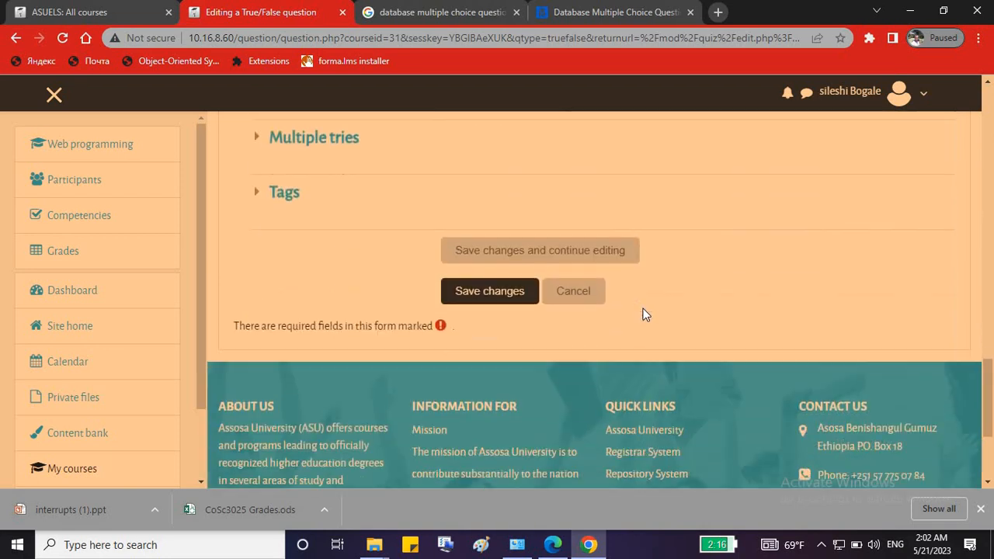
pyautogui.click(494, 271)
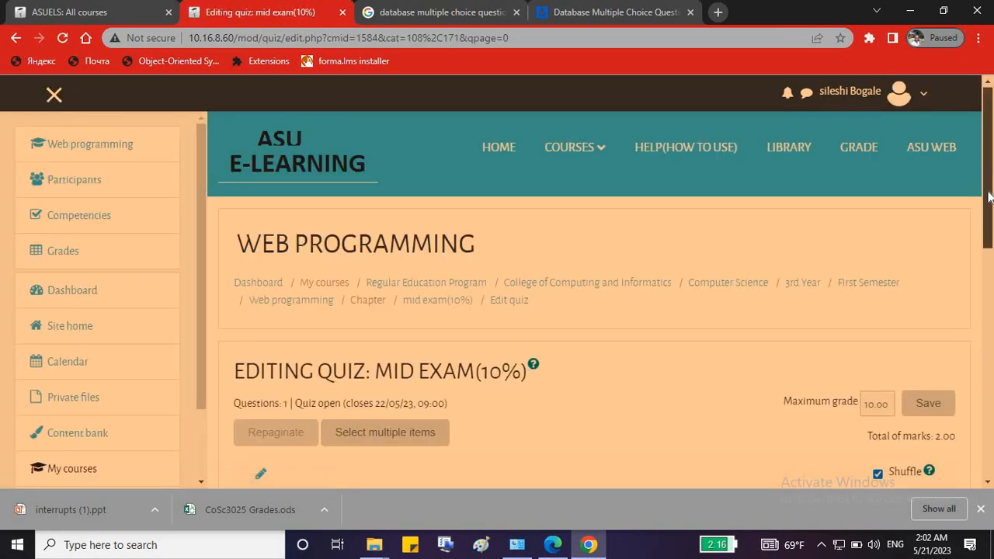
pyautogui.scroll(-3, 988, 197)
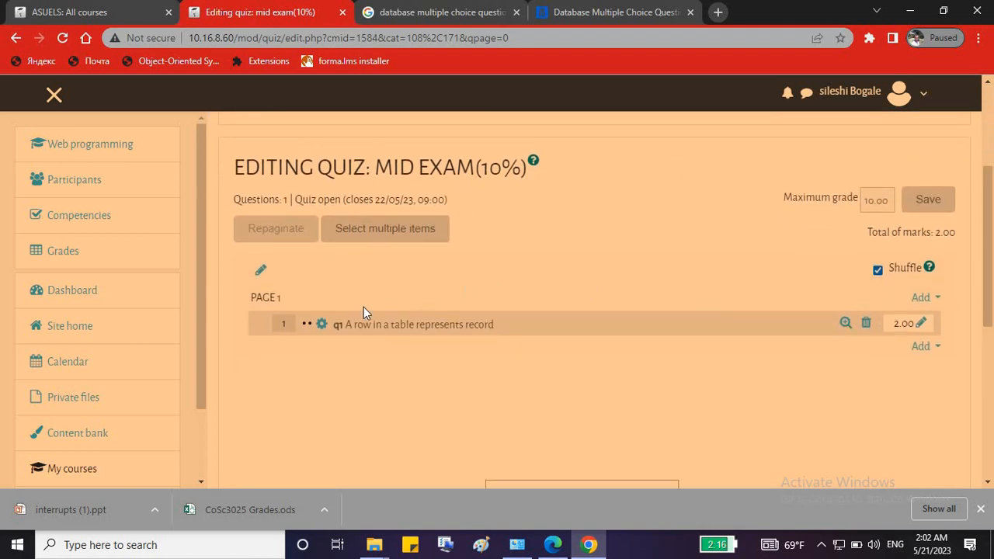
pyautogui.click(340, 324)
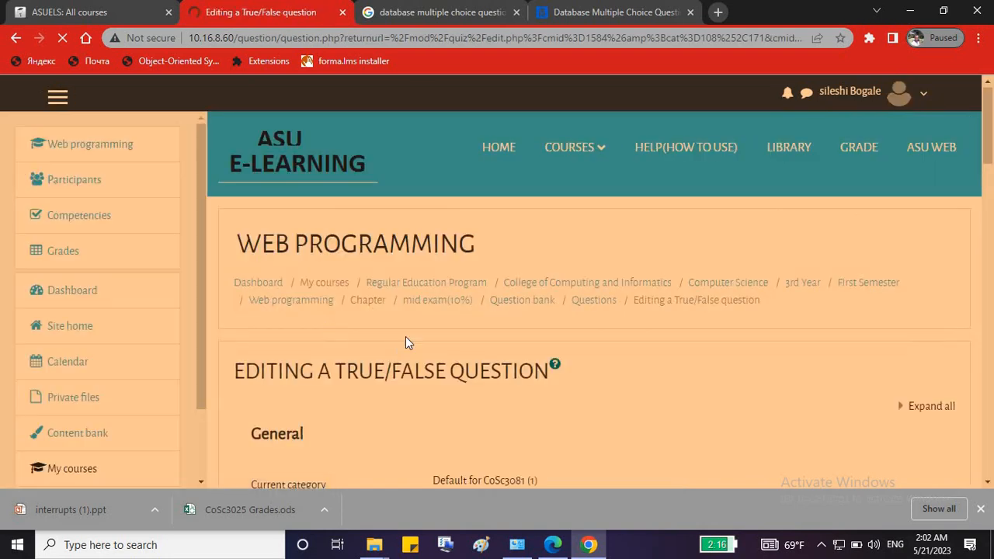
pyautogui.scroll(-10, 458, 350)
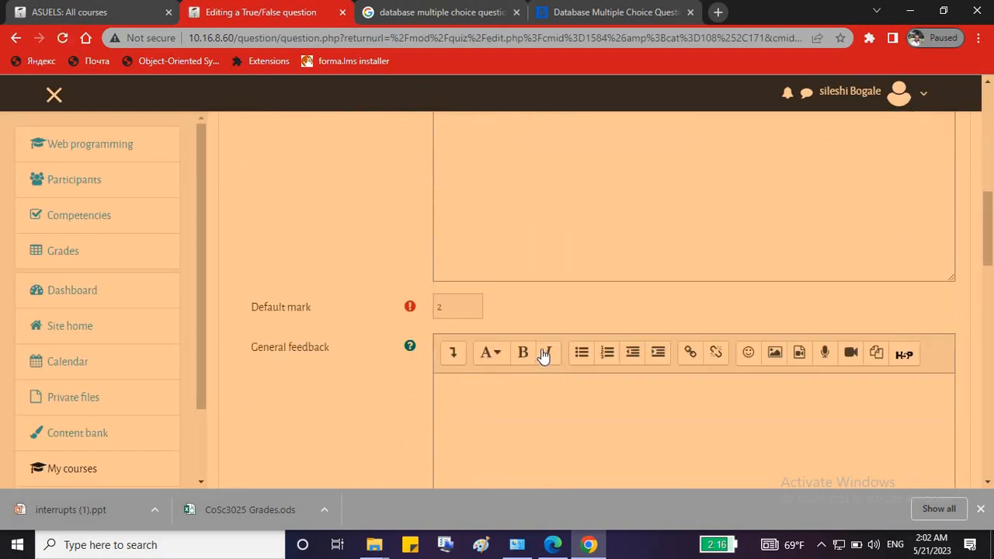
pyautogui.scroll(5, 223, 77)
pyautogui.click(16, 38)
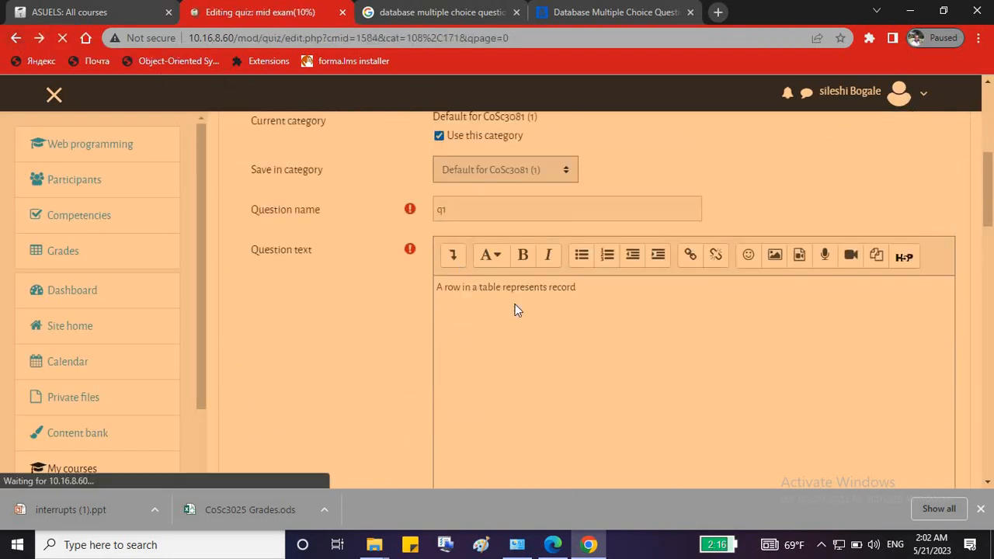
# Start a new Multiple choice question in the mid exam quiz.
pyautogui.click(931, 347)
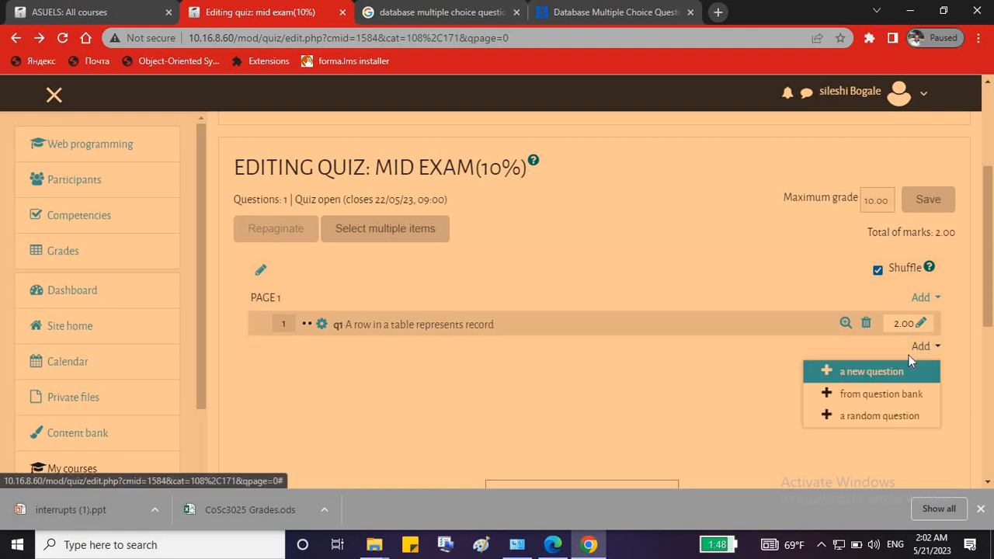
pyautogui.click(866, 373)
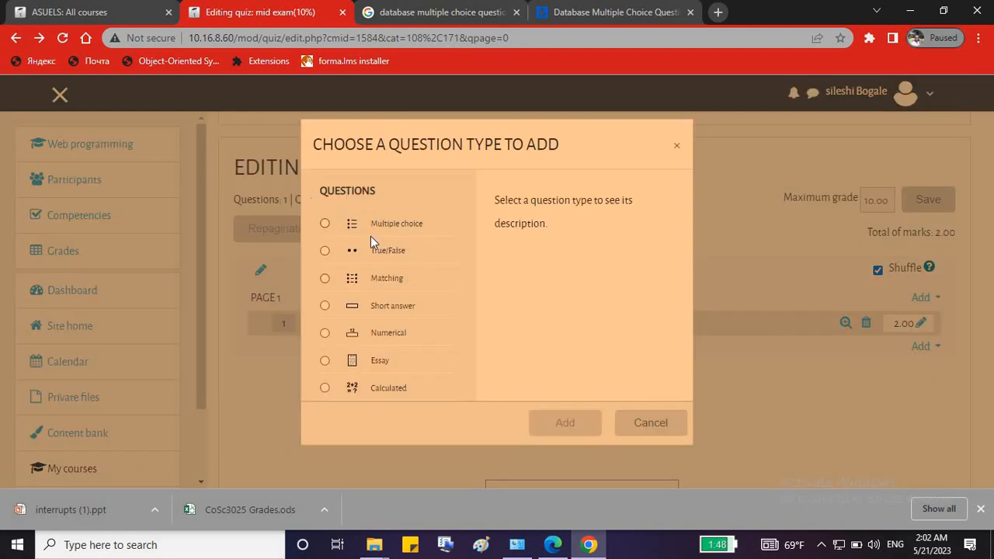
pyautogui.click(326, 225)
pyautogui.click(563, 426)
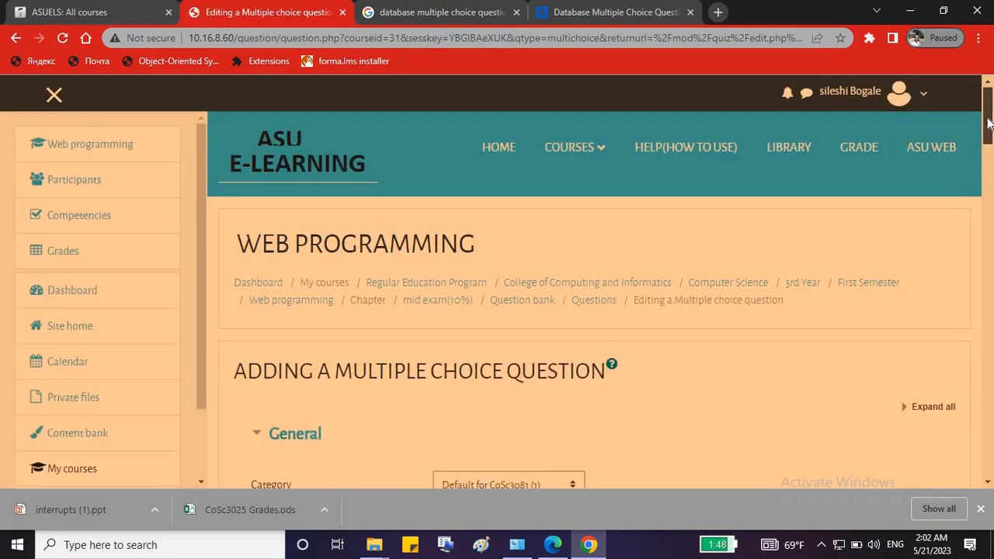
# Name it q2 and paste 'Queries are special views of data in a' from MeritNotes as its text.
pyautogui.scroll(-6, 989, 136)
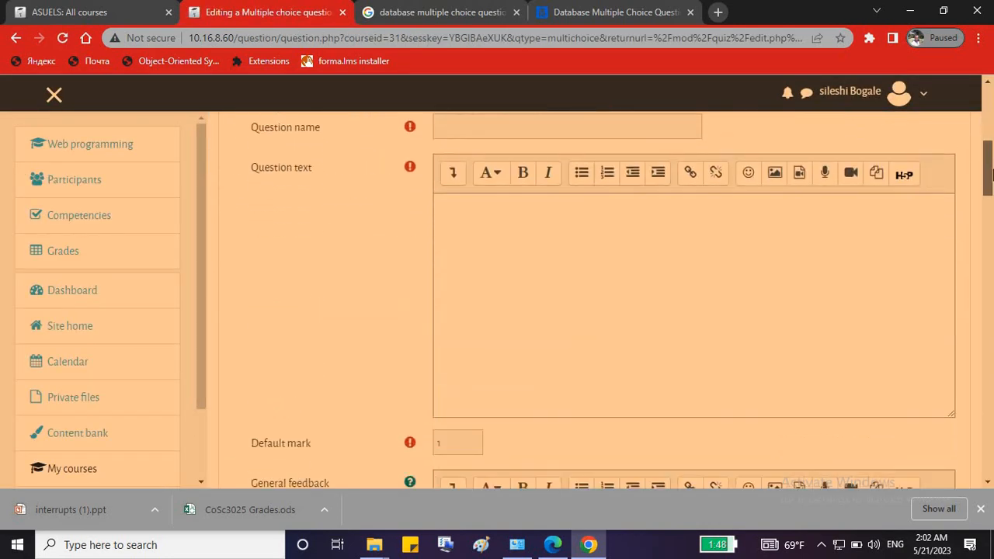
pyautogui.click(508, 125)
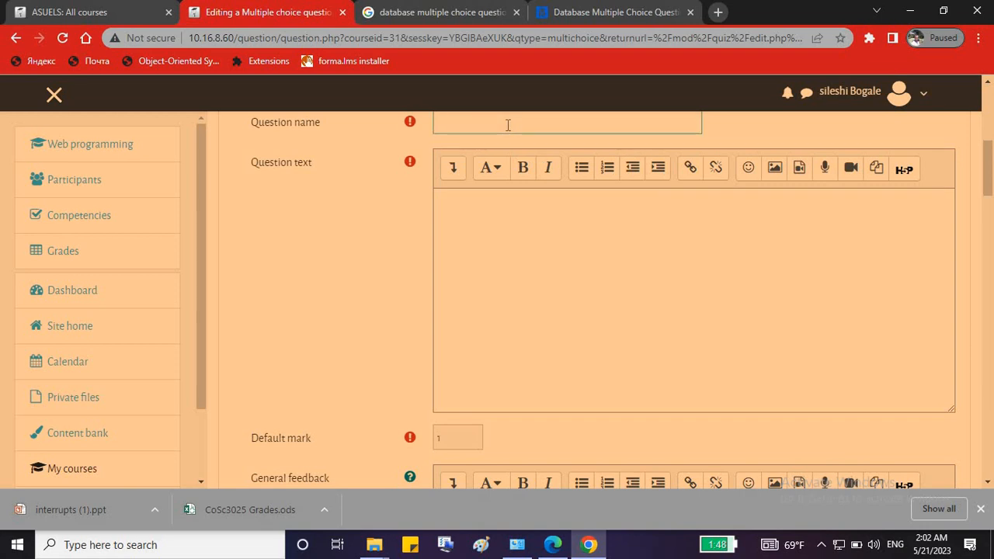
pyautogui.write('q2')
pyautogui.click(498, 217)
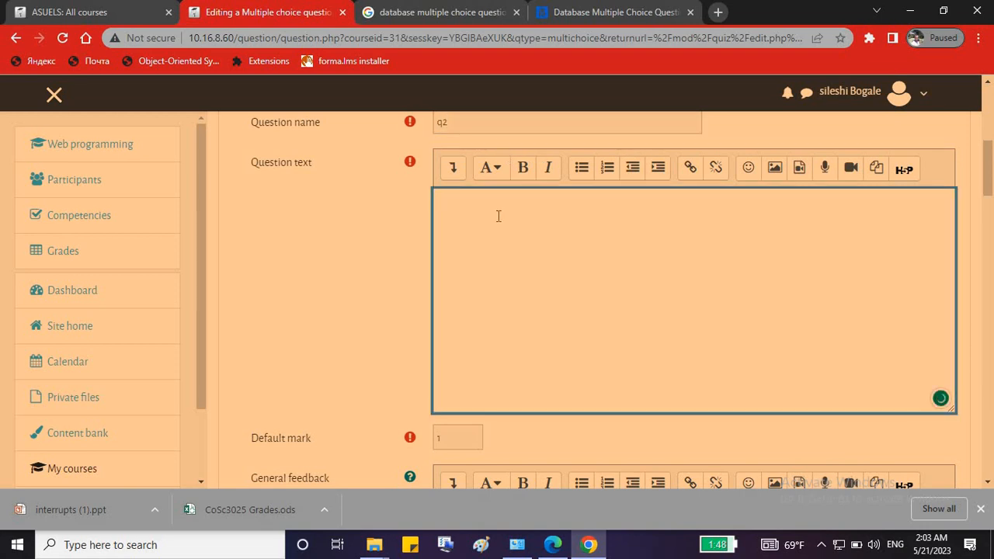
pyautogui.click(574, 14)
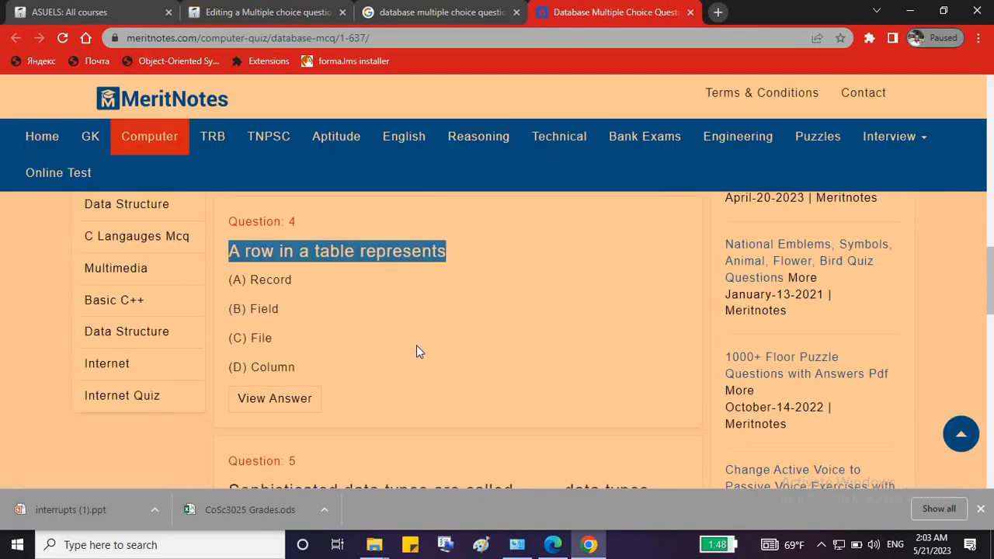
pyautogui.scroll(1, 415, 345)
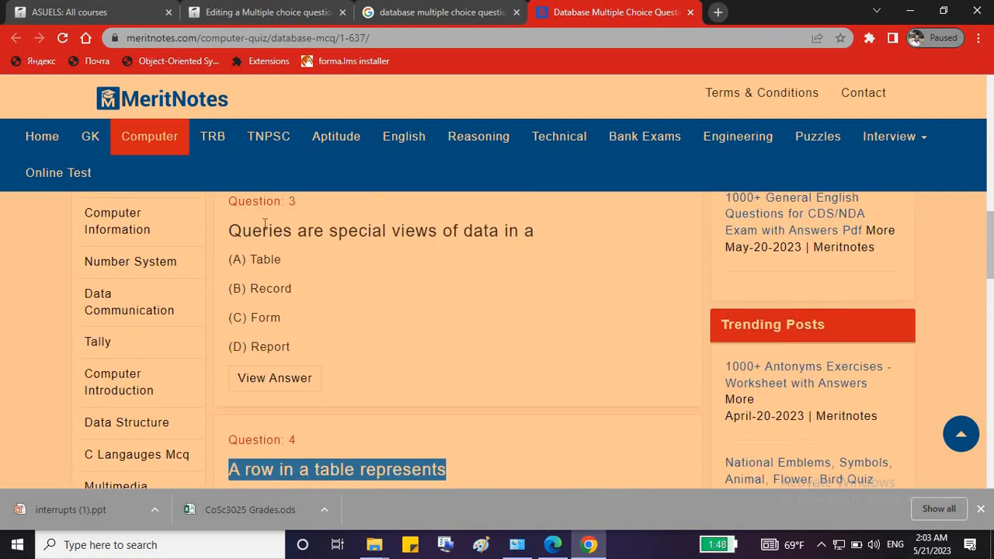
pyautogui.moveTo(230, 232); pyautogui.dragTo(541, 238)
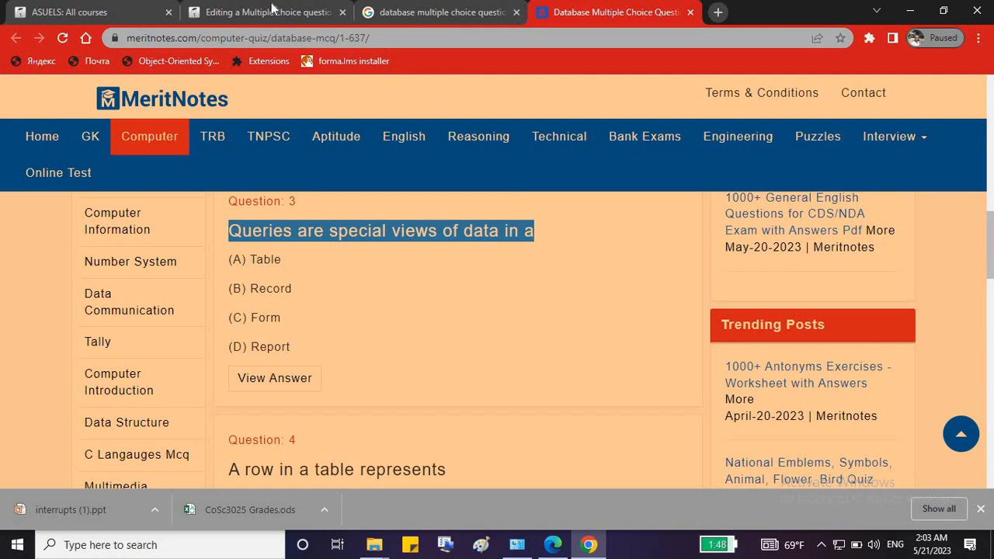
pyautogui.click(268, 12)
pyautogui.write('Queries are special views of data in a')
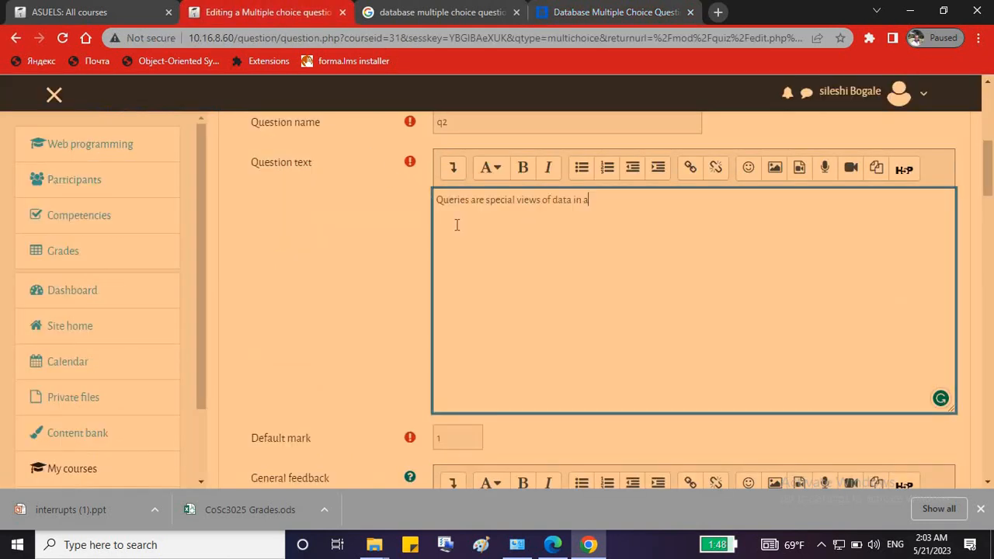
pyautogui.scroll(-2, 444, 365)
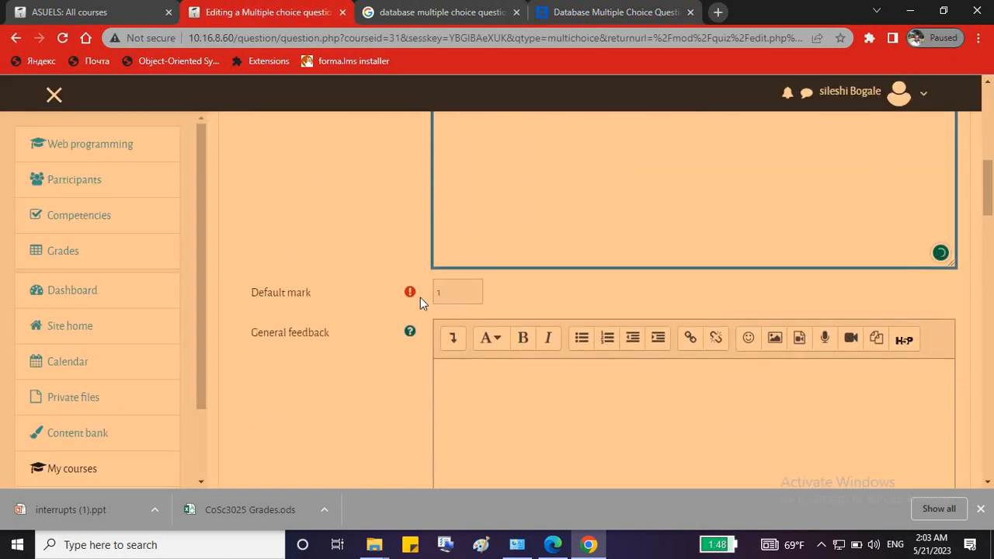
pyautogui.press('Tab')
pyautogui.scroll(-3, 535, 404)
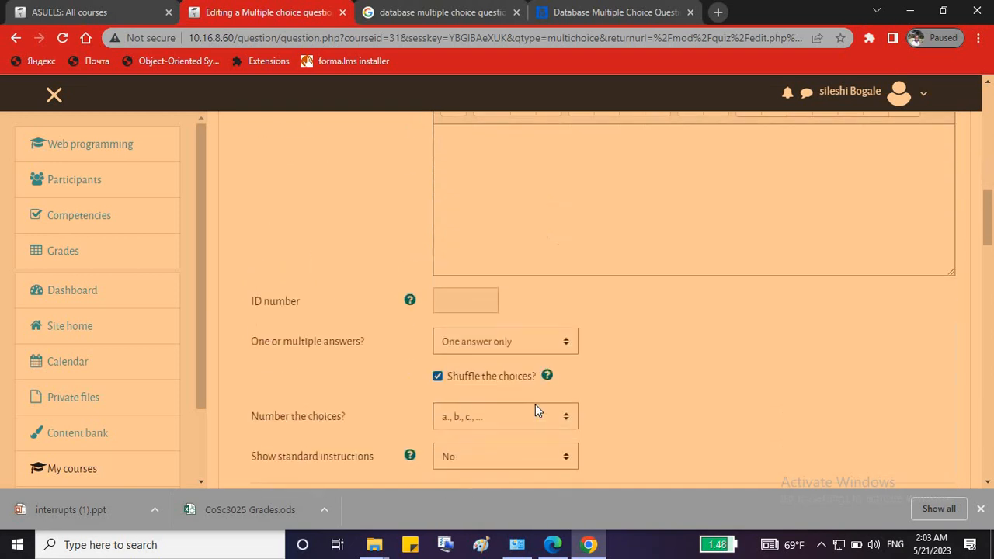
pyautogui.scroll(-3, 548, 308)
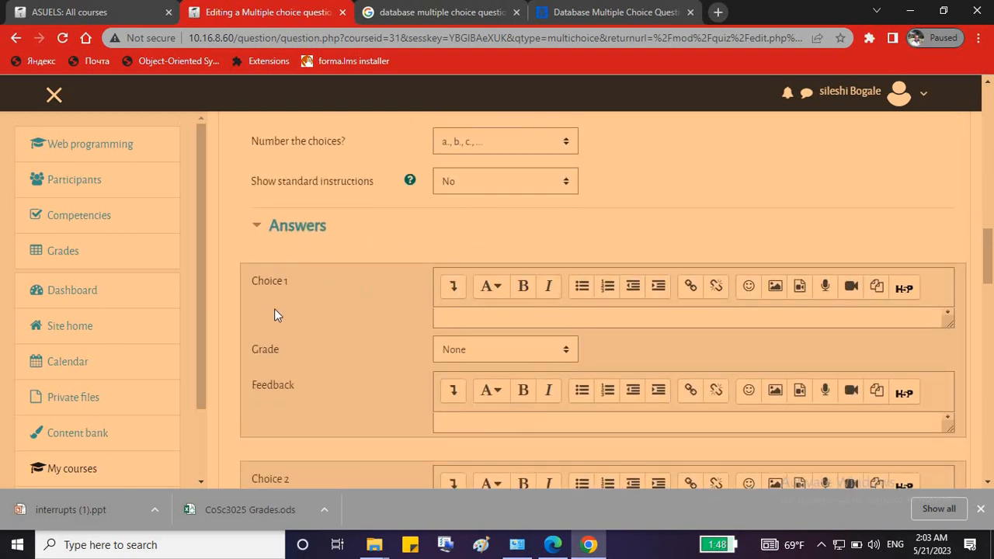
# Fill Choice 1 with 'Table', copied from MeritNotes, and grade it 100%.
pyautogui.click(463, 316)
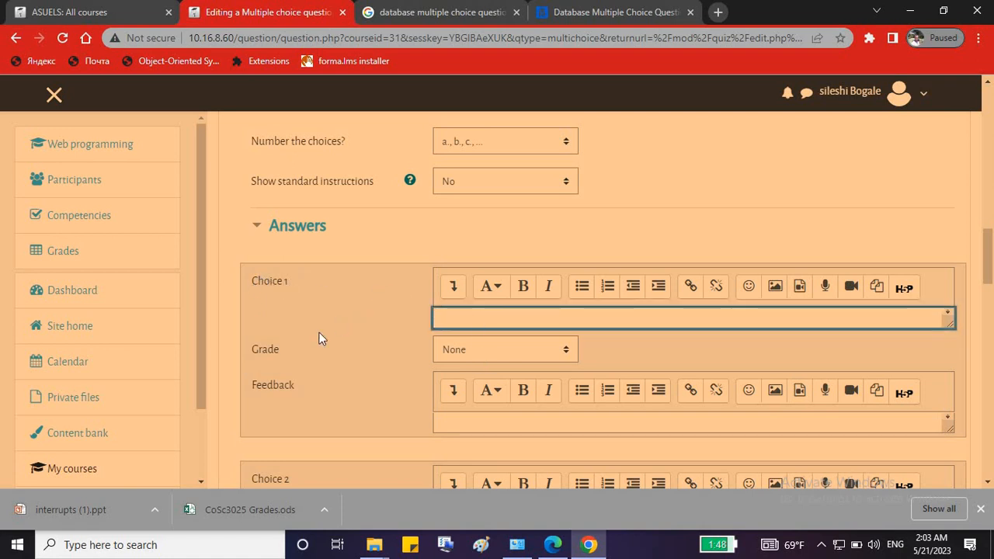
pyautogui.click(468, 354)
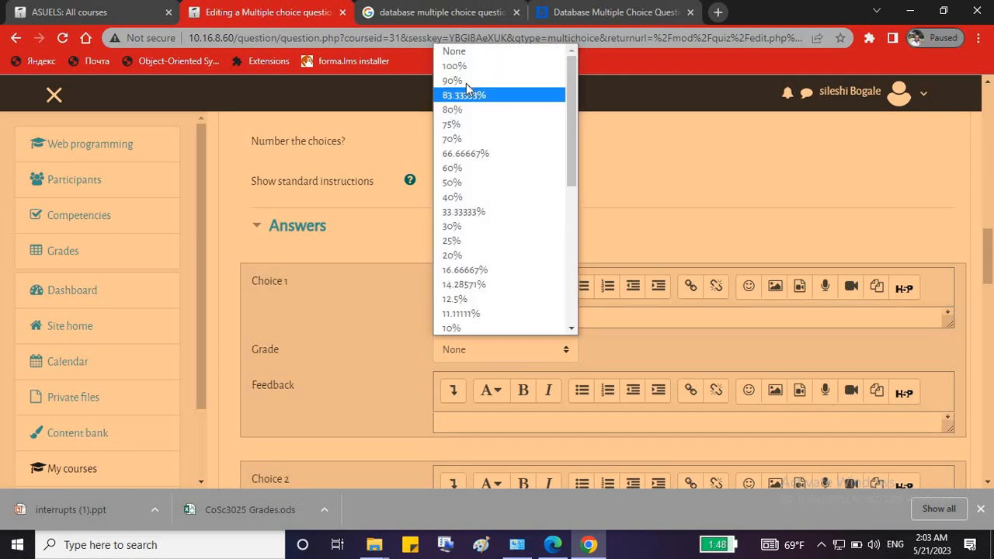
pyautogui.click(469, 66)
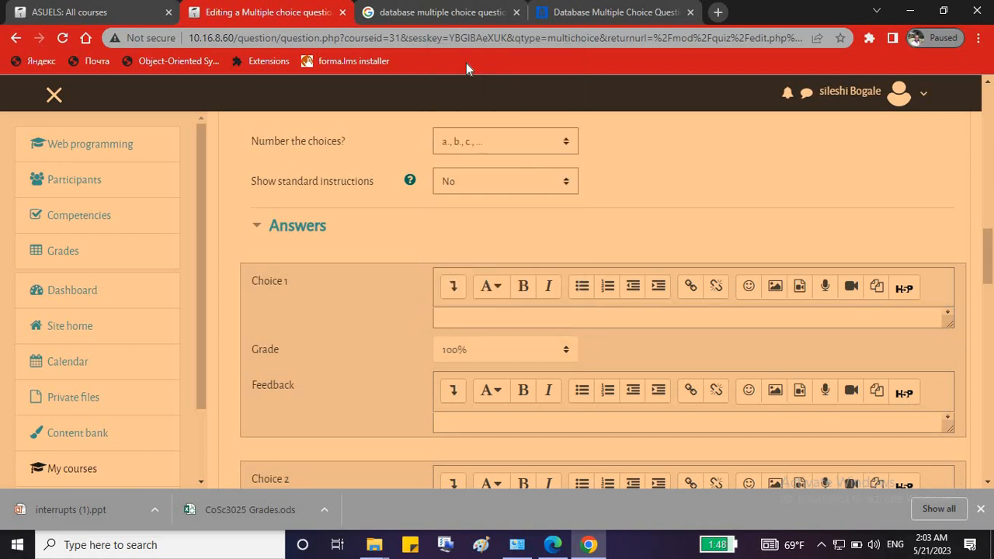
pyautogui.click(576, 12)
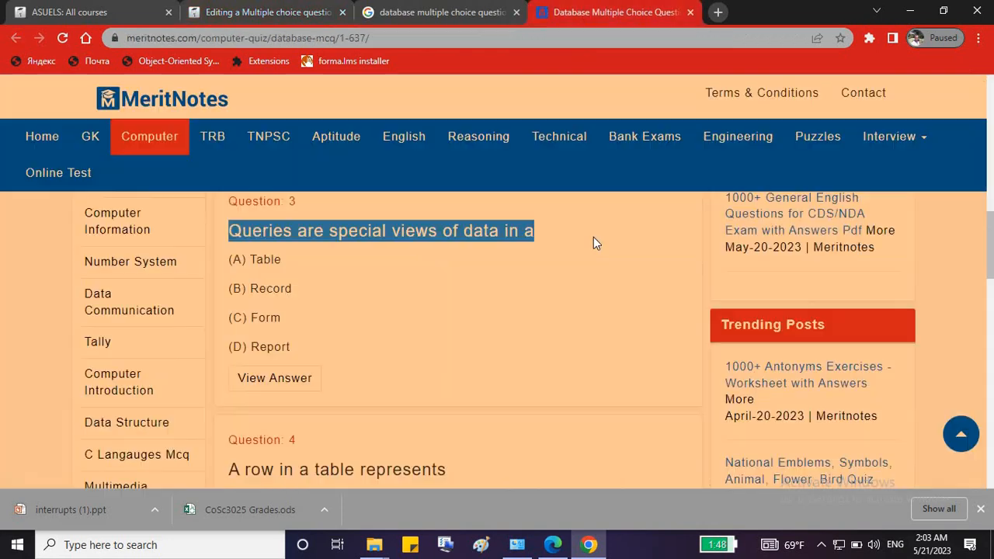
pyautogui.doubleClick(264, 259)
pyautogui.hotkey('ctrl', 'c')
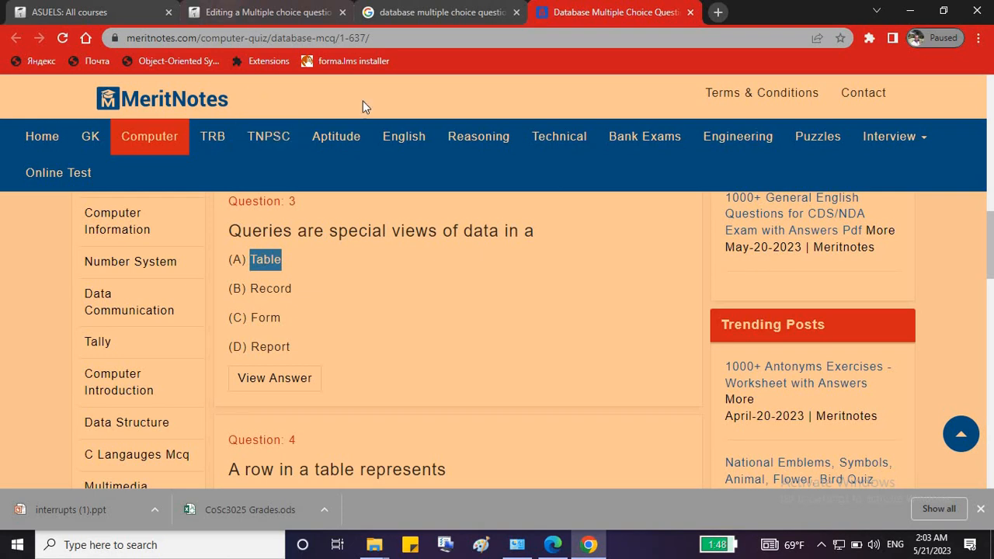
pyautogui.click(311, 12)
pyautogui.click(467, 316)
pyautogui.hotkey('ctrl', 'v')
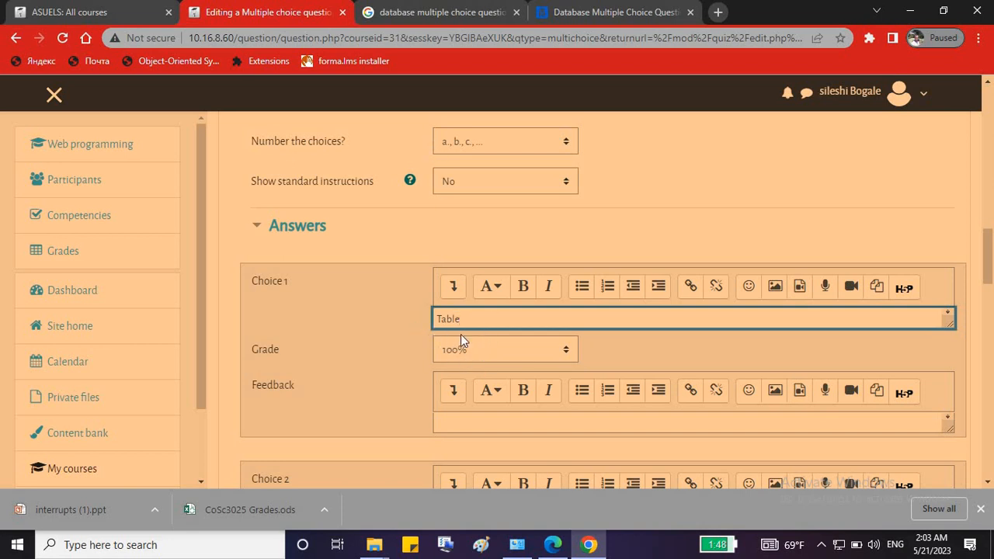
# Paste 'Record' into Choice 2 and 'Form' into Choice 3 from MeritNotes.
pyautogui.scroll(-2, 481, 388)
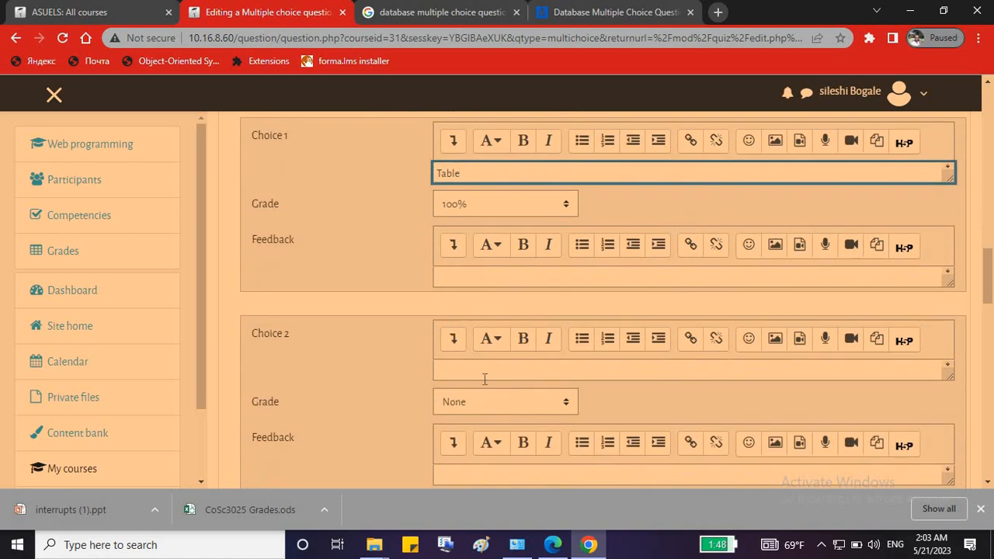
pyautogui.click(587, 11)
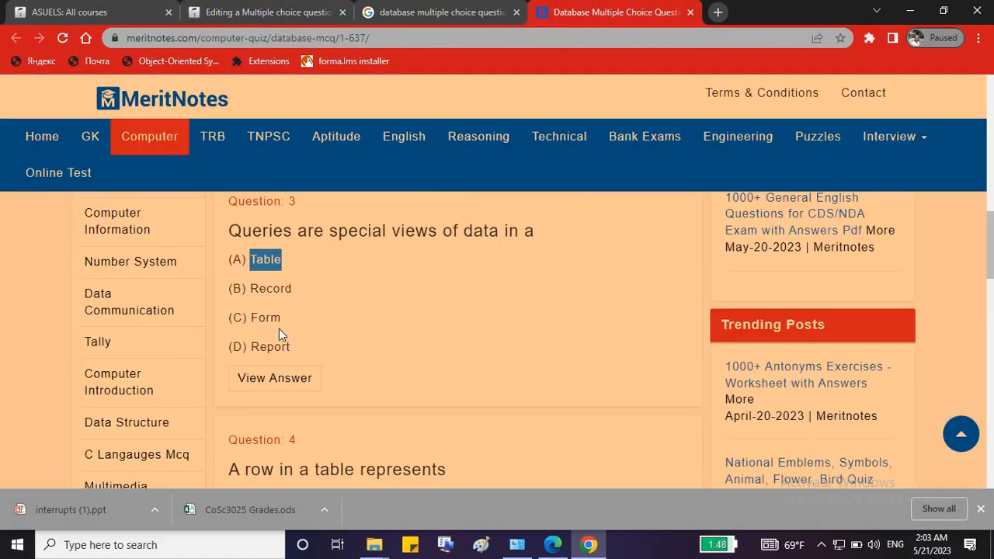
pyautogui.doubleClick(270, 288)
pyautogui.hotkey('ctrl', 'c')
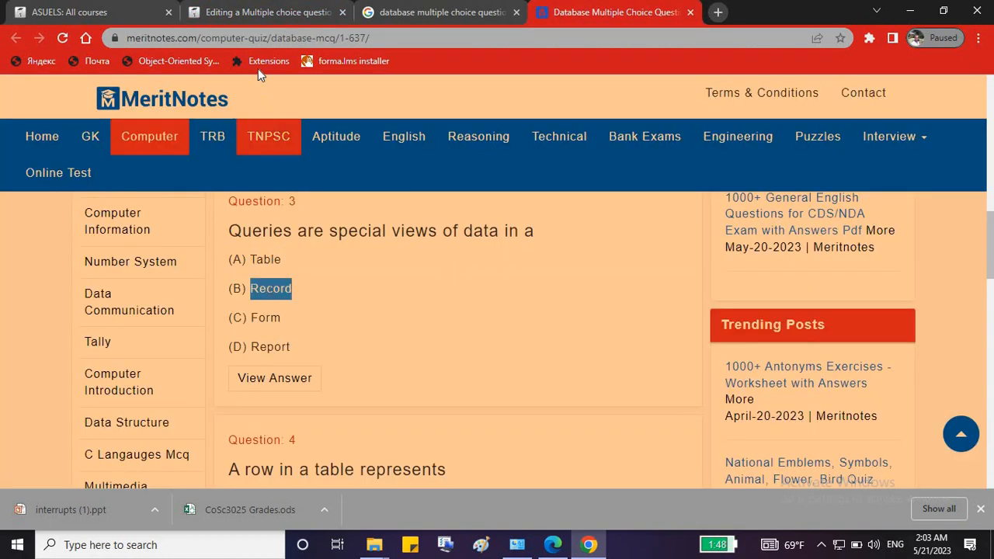
pyautogui.click(272, 13)
pyautogui.click(484, 373)
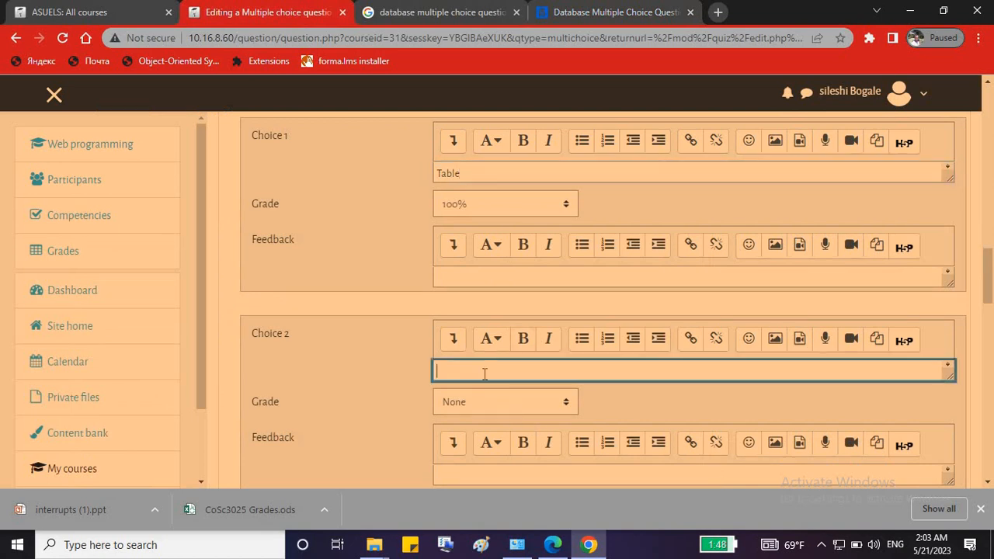
pyautogui.hotkey('ctrl', 'v')
pyautogui.scroll(-2, 502, 390)
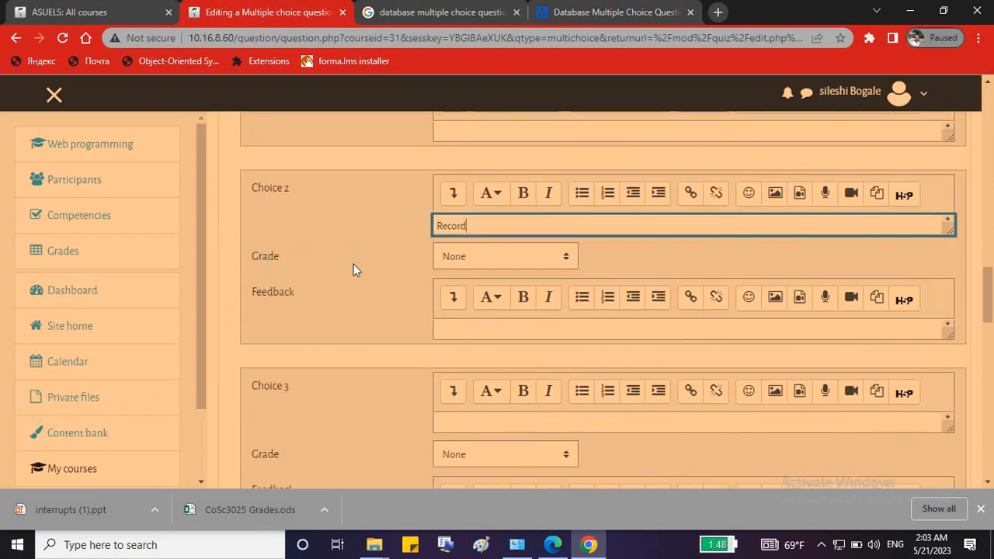
pyautogui.click(609, 13)
pyautogui.doubleClick(271, 316)
pyautogui.hotkey('ctrl', 'c')
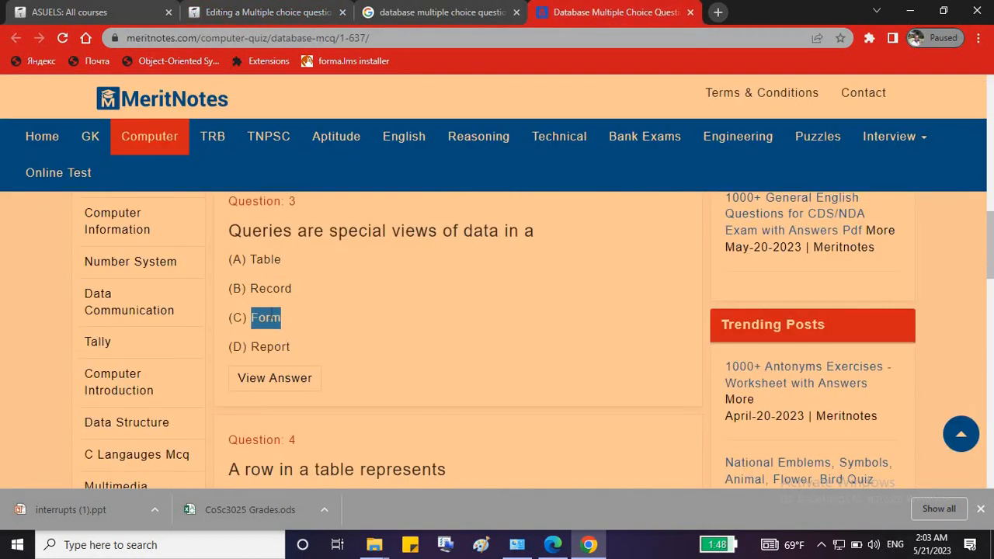
pyautogui.click(266, 16)
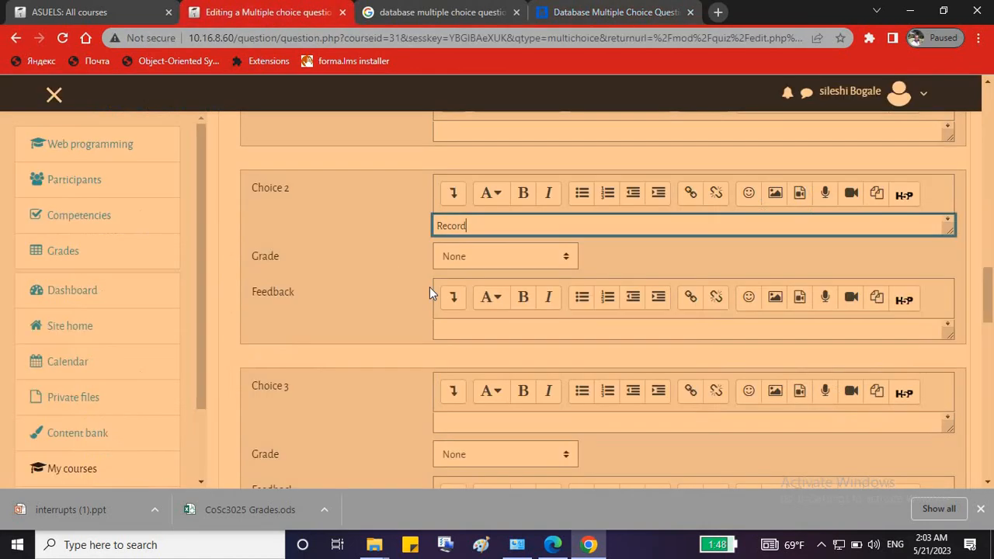
pyautogui.scroll(-1, 534, 384)
pyautogui.click(466, 379)
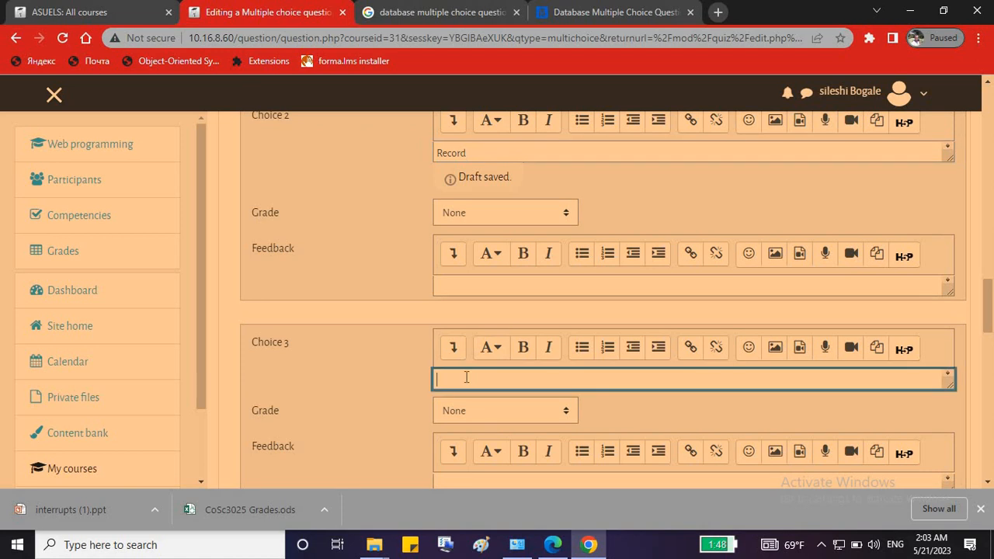
pyautogui.hotkey('ctrl', 'v')
# Paste 'Report' into Choice 4 and type 'none' into Choice 5.
pyautogui.scroll(-3, 516, 354)
pyautogui.click(617, 12)
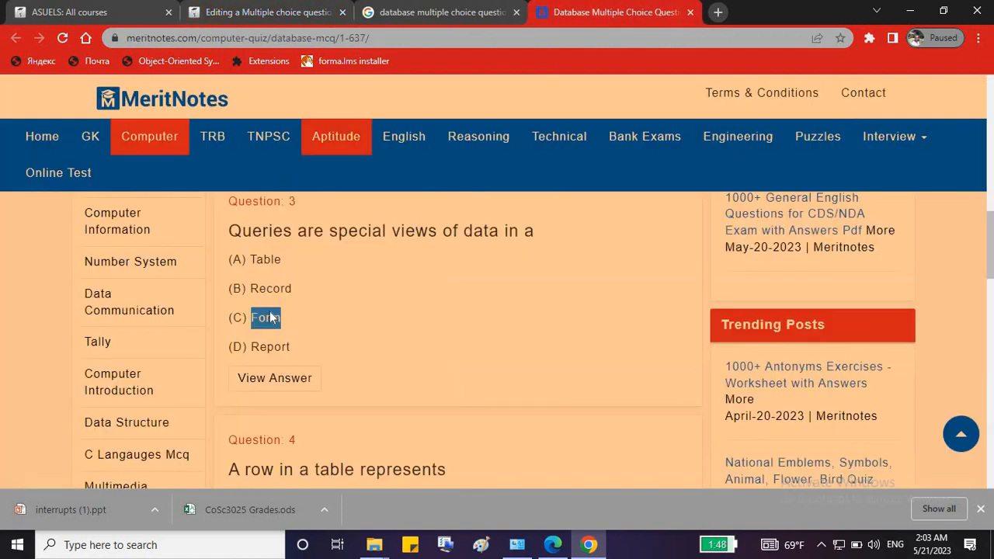
pyautogui.doubleClick(272, 347)
pyautogui.hotkey('ctrl', 'c')
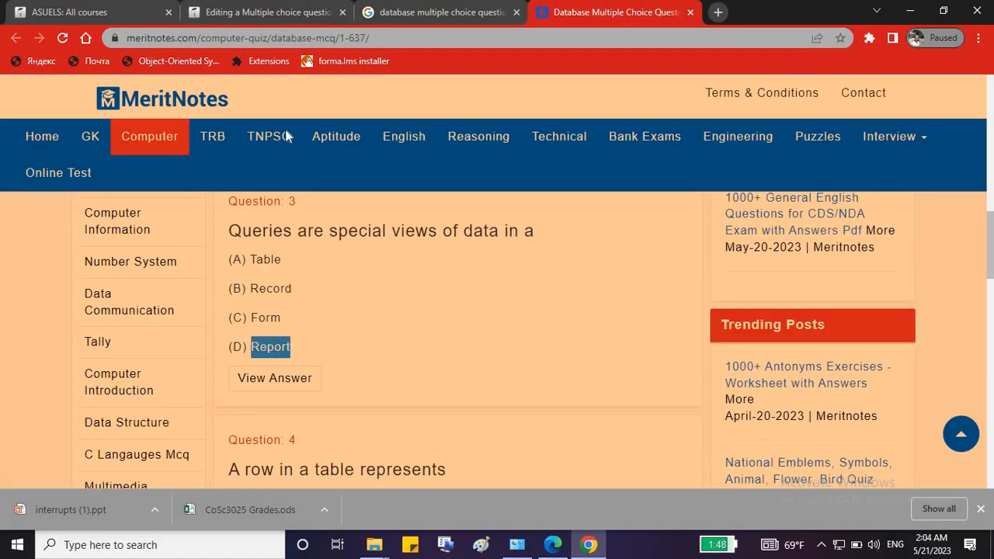
pyautogui.click(281, 9)
pyautogui.scroll(-2, 455, 336)
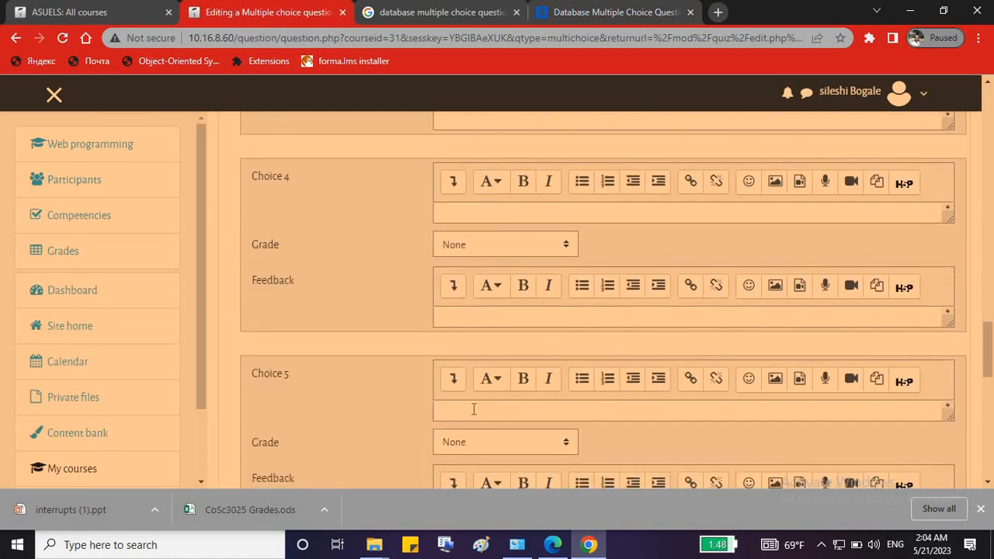
pyautogui.click(474, 409)
pyautogui.click(492, 211)
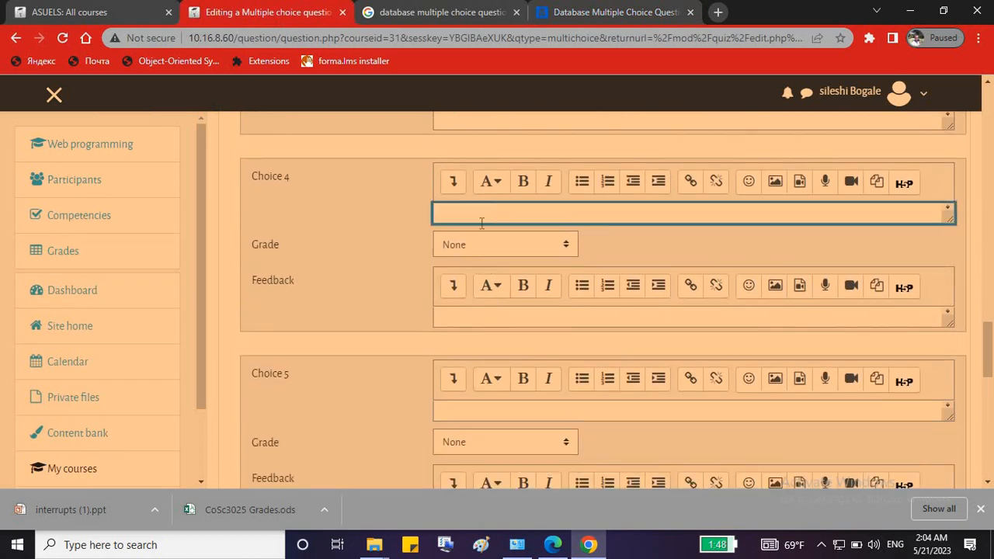
pyautogui.hotkey('ctrl', 'v')
pyautogui.click(462, 406)
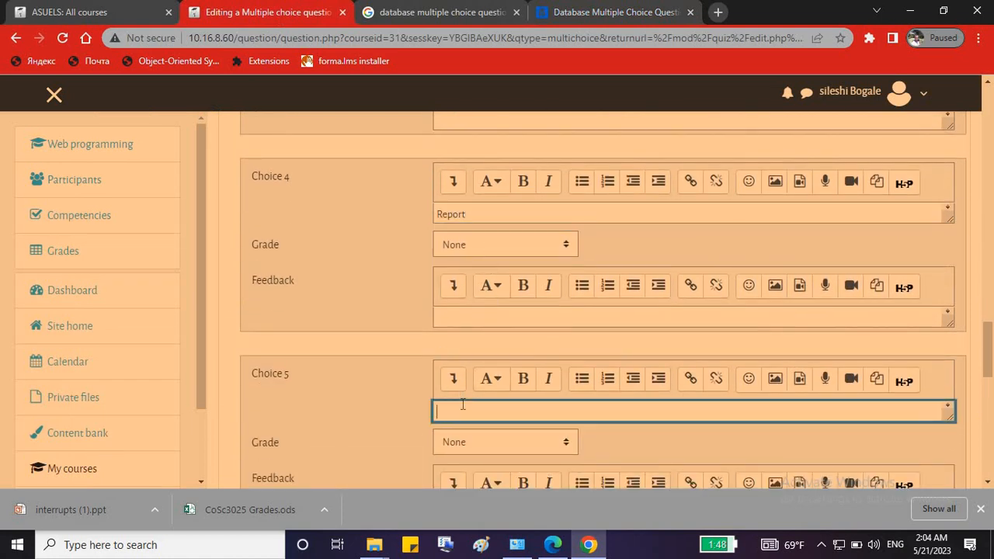
pyautogui.write('none')
pyautogui.press('Return')
pyautogui.press('BackSpace')
pyautogui.click(339, 402)
pyautogui.scroll(2, 339, 402)
# Save the q2 multiple-choice question to the mid exam quiz.
pyautogui.scroll(-3, 340, 408)
pyautogui.scroll(-2, 340, 402)
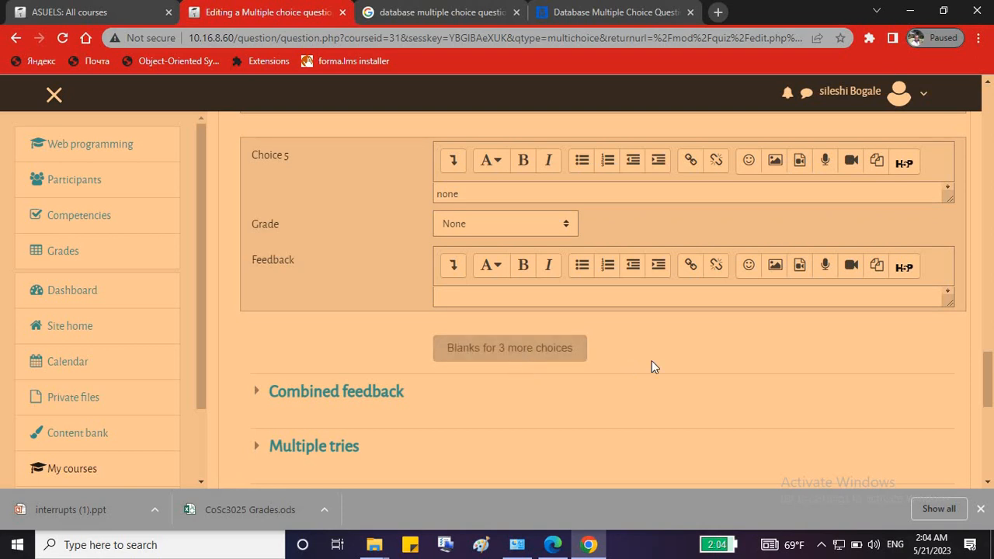
pyautogui.scroll(5, 652, 360)
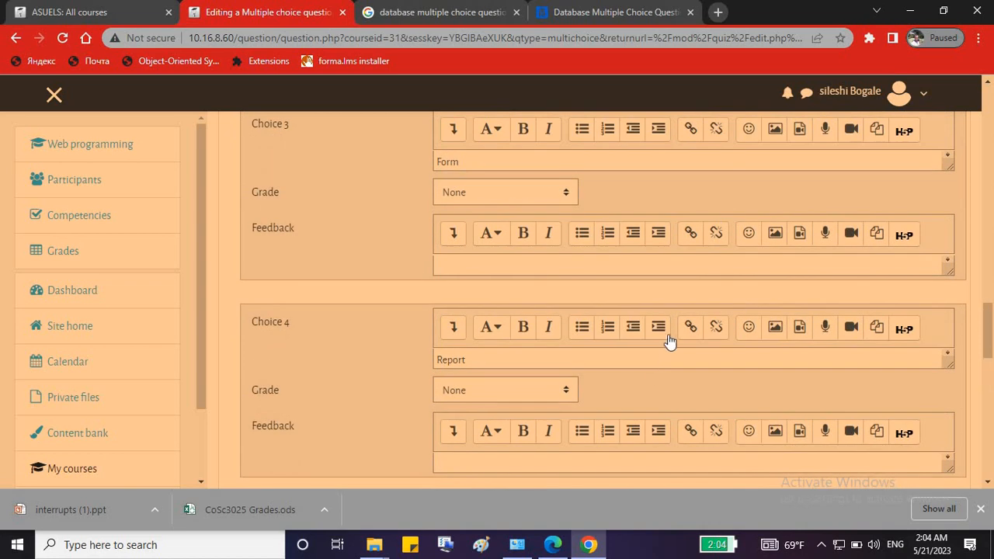
pyautogui.scroll(9, 669, 342)
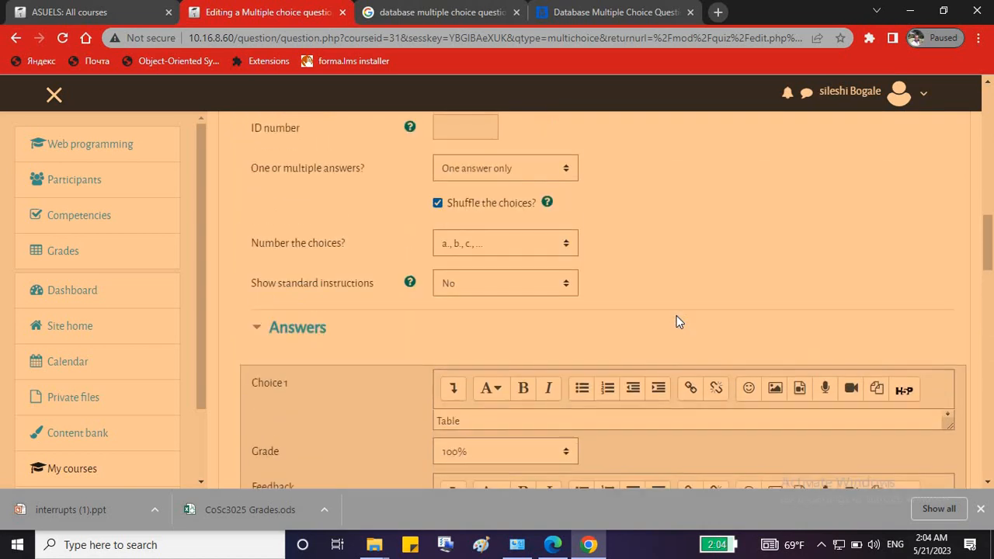
pyautogui.scroll(-15, 676, 315)
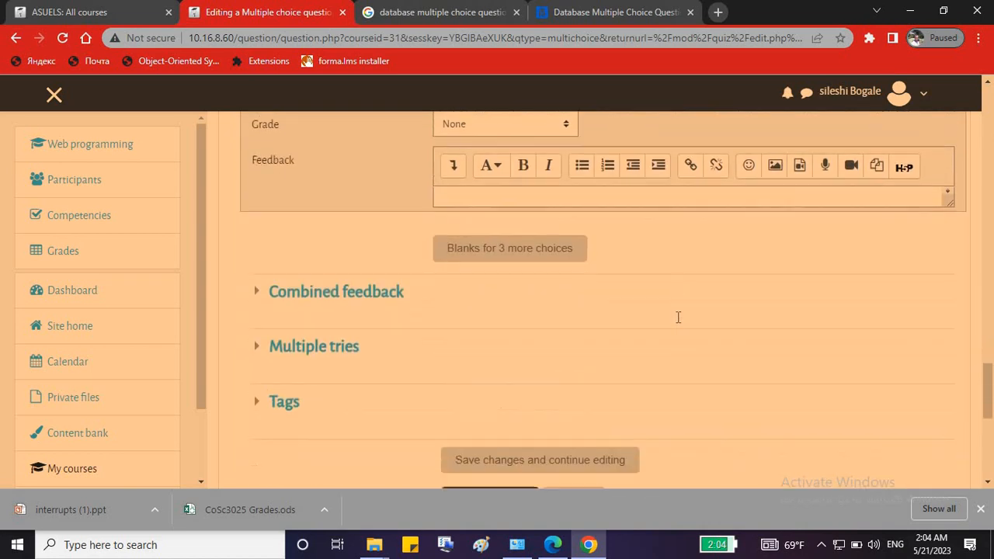
pyautogui.scroll(-3, 678, 317)
pyautogui.click(481, 310)
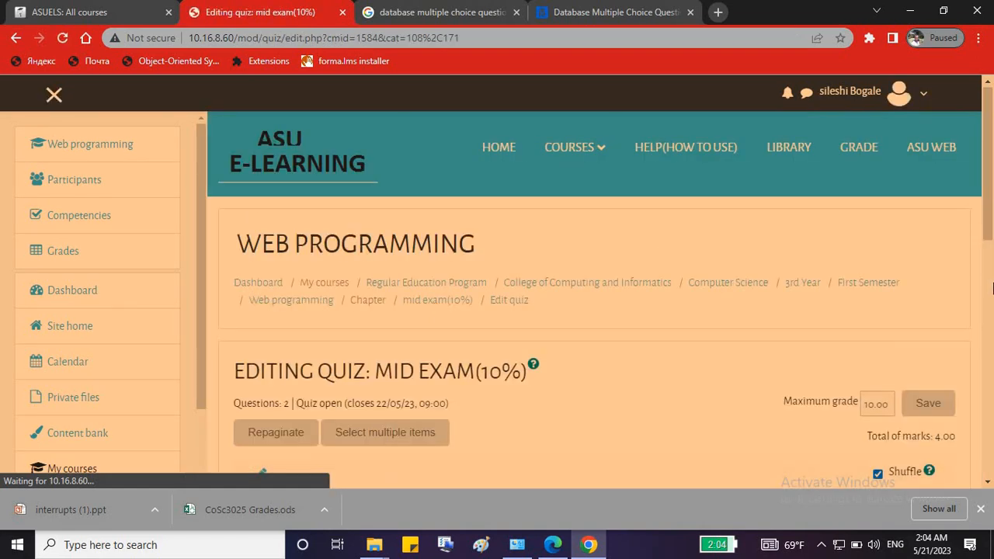
# Add a new Short answer question to the quiz, then switch to the MeritNotes tab.
pyautogui.click(990, 281)
pyautogui.click(922, 241)
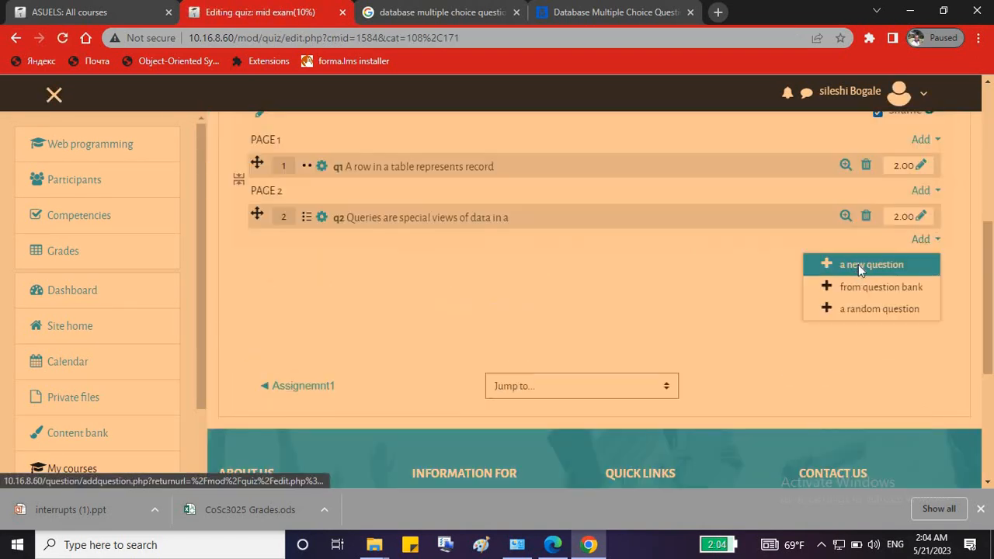
pyautogui.click(859, 264)
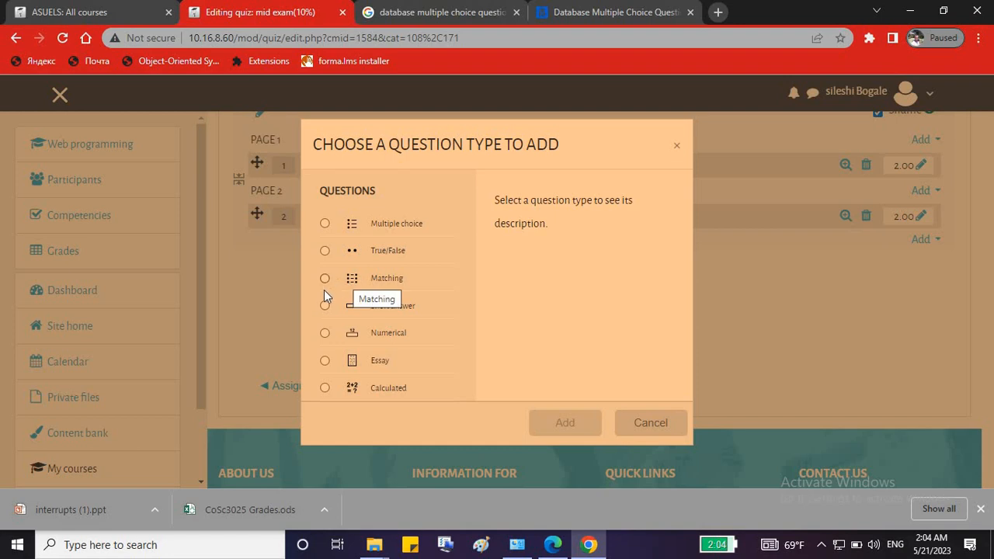
pyautogui.click(388, 305)
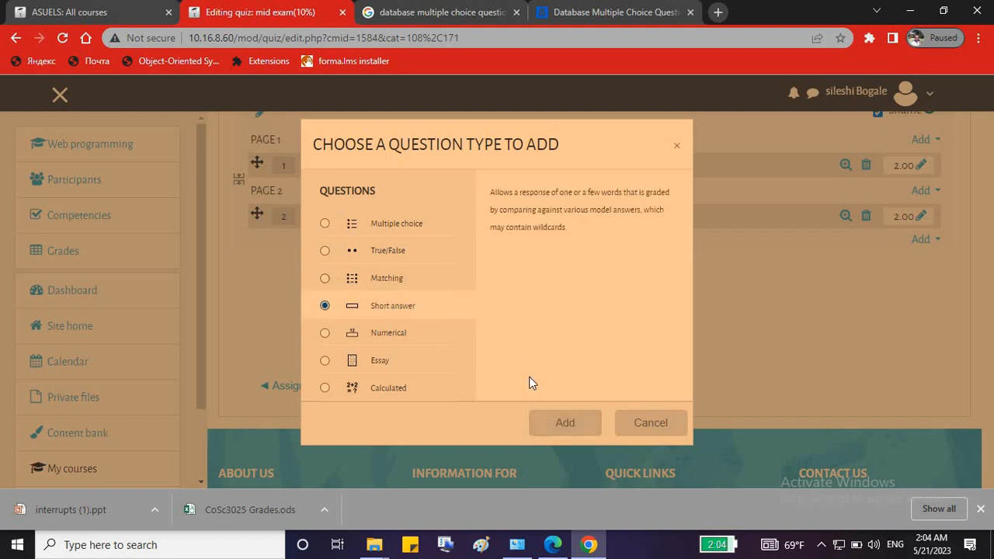
pyautogui.click(557, 426)
pyautogui.click(609, 12)
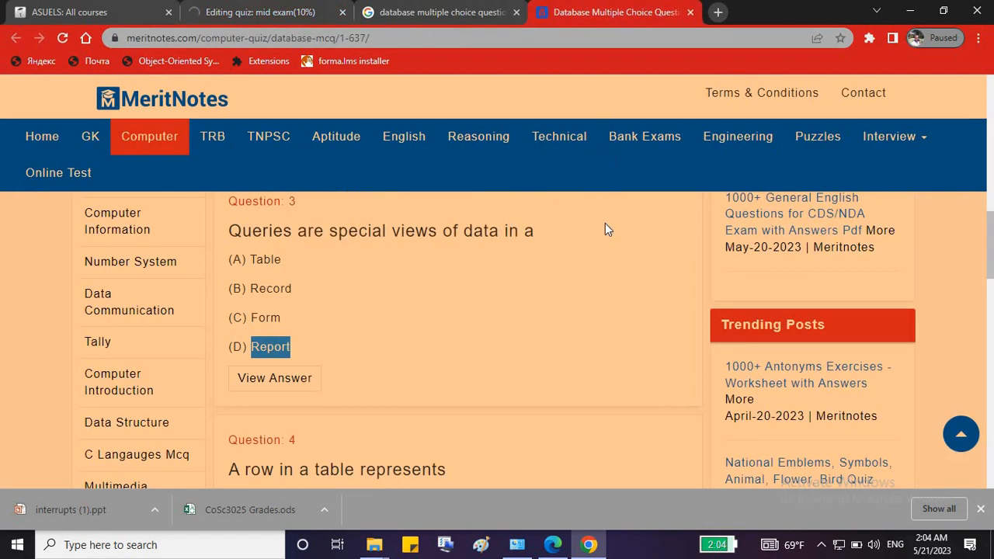
# Copy Question 1's sentence 'The relation between ___ is called parent-child relationships' from MeritNotes.
pyautogui.scroll(-5, 516, 329)
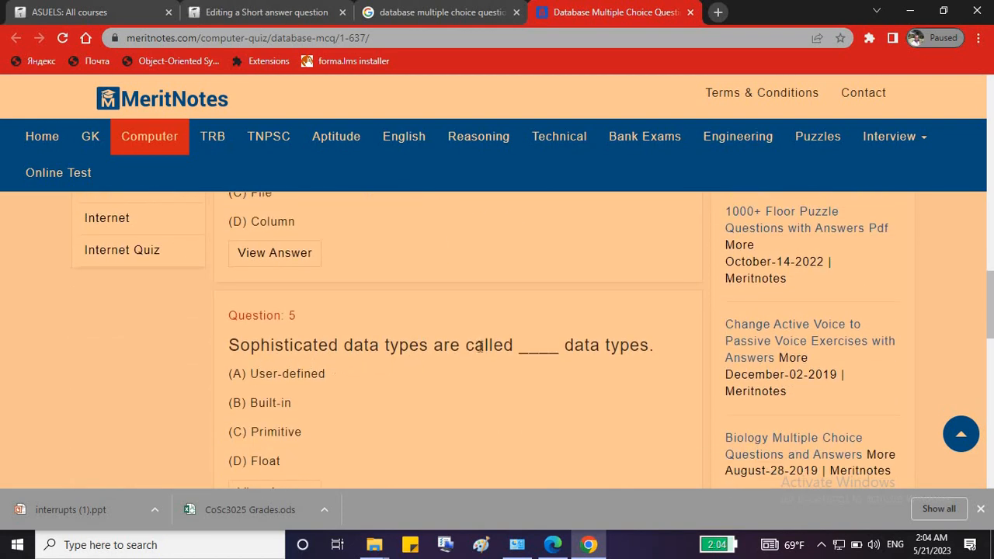
pyautogui.scroll(10, 380, 358)
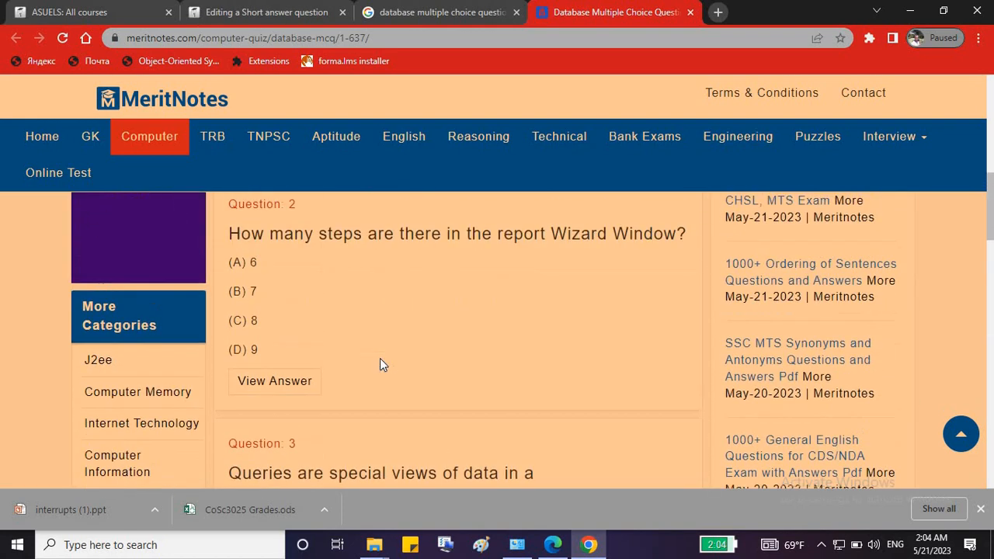
pyautogui.scroll(5, 379, 364)
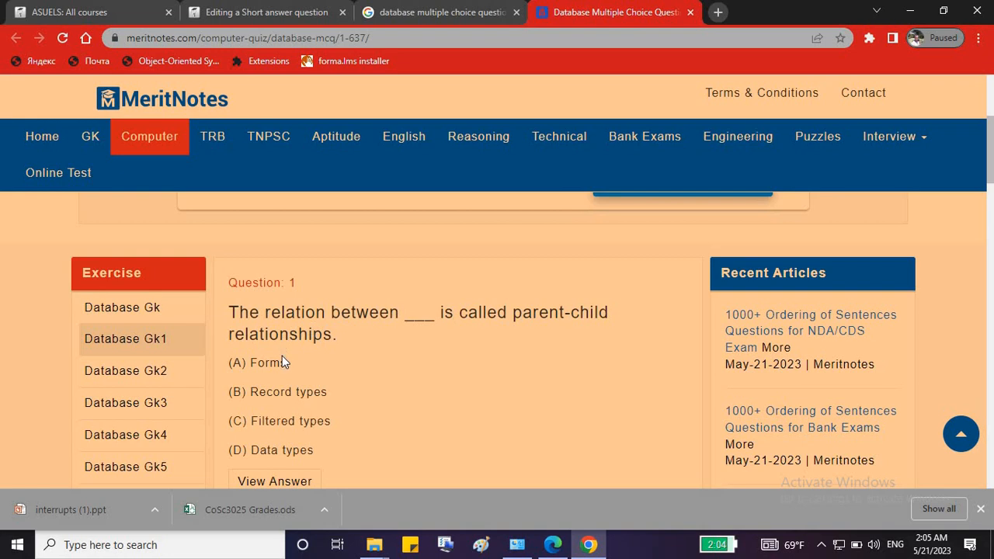
pyautogui.moveTo(230, 312); pyautogui.dragTo(341, 340)
pyautogui.hotkey('ctrl', 'c')
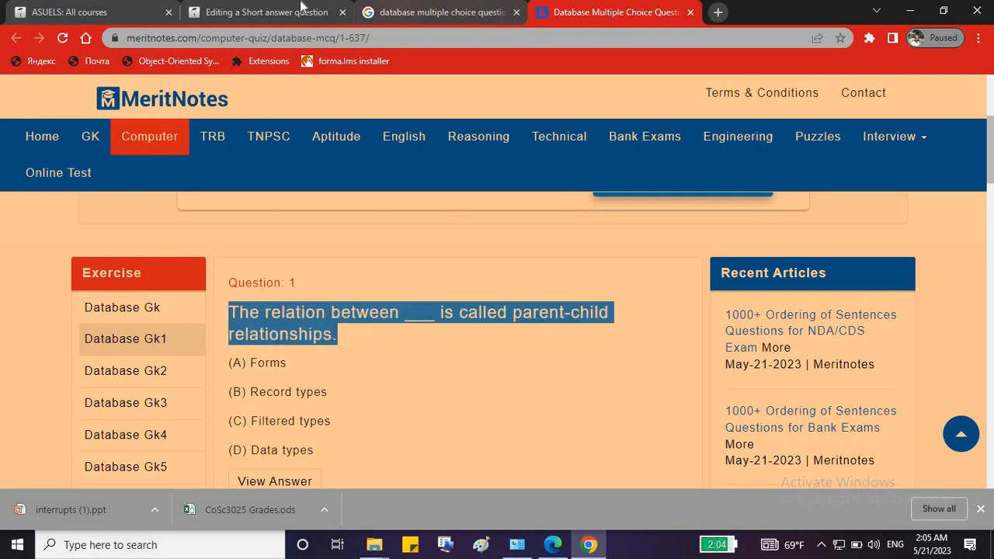
pyautogui.click(302, 11)
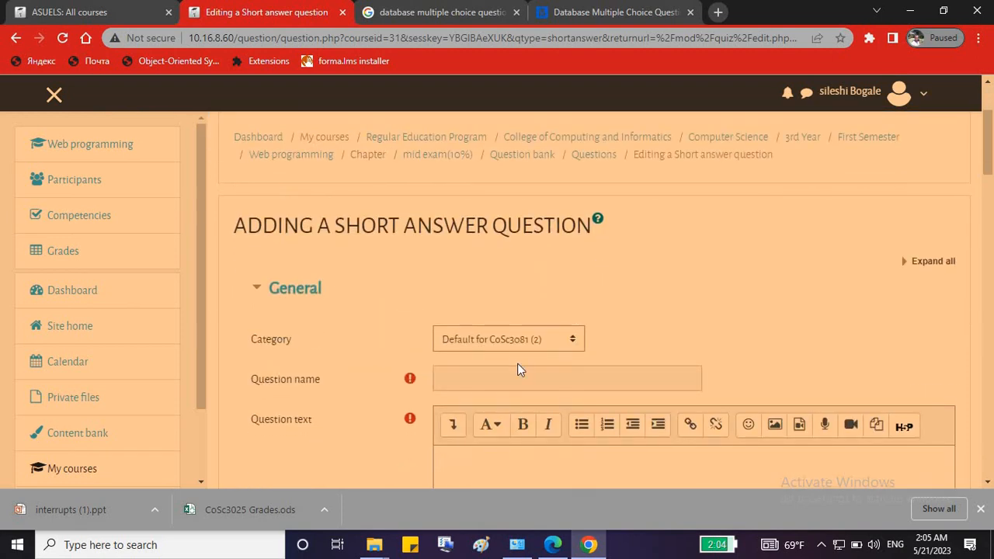
# Name the short-answer question q3 and paste the parent-child sentence with a '__________' blank.
pyautogui.click(516, 371)
pyautogui.write('q3')
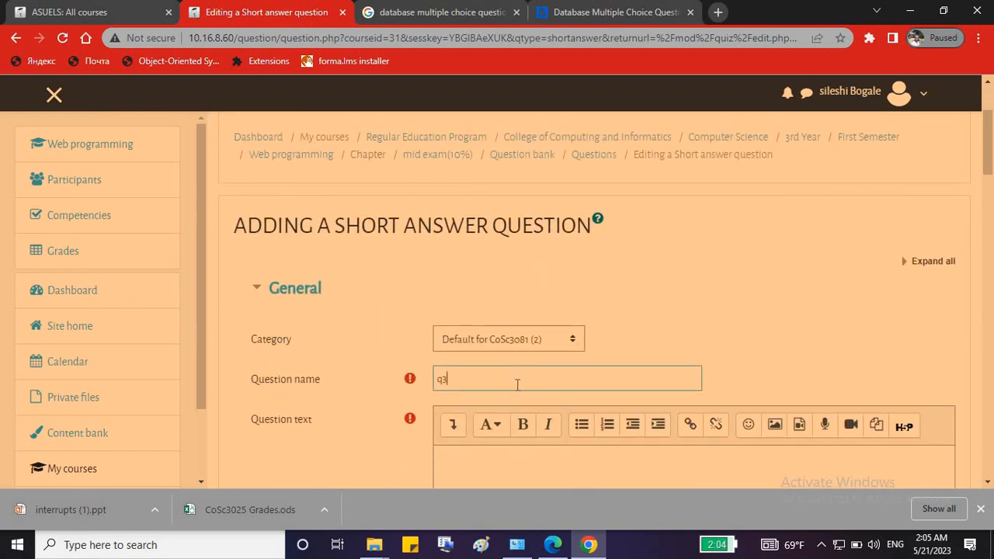
pyautogui.scroll(-3, 517, 373)
pyautogui.click(521, 275)
pyautogui.hotkey('ctrl', 'v')
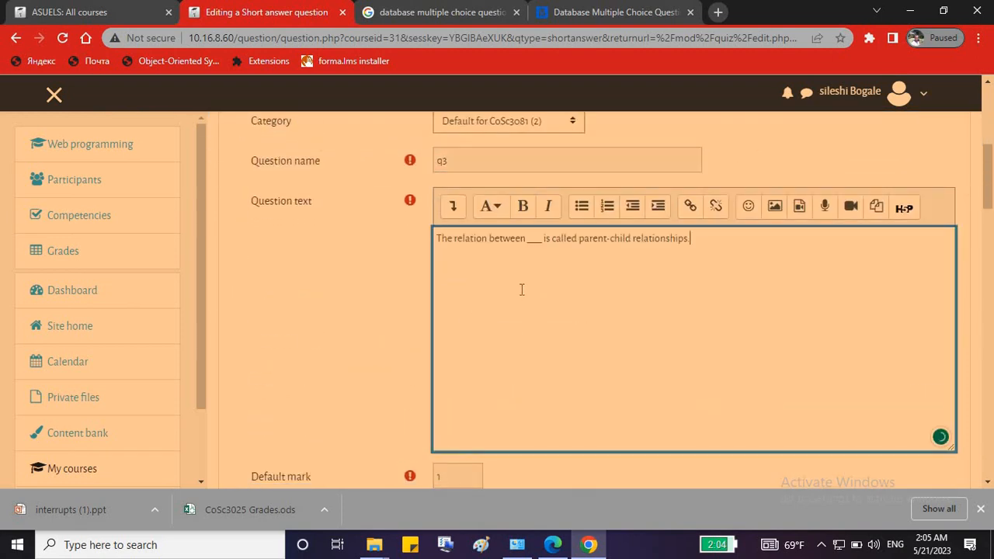
pyautogui.write('--')
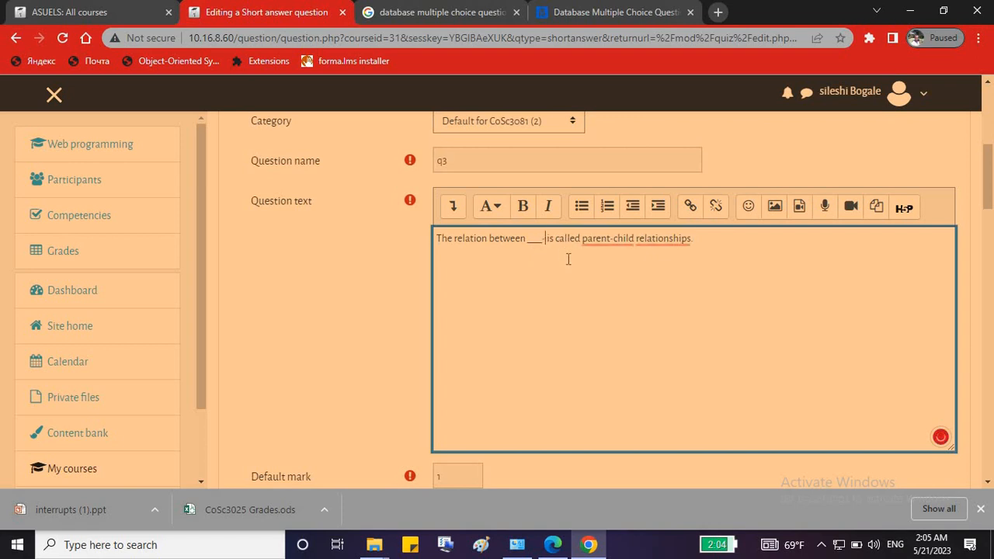
pyautogui.press('BackSpace')
pyautogui.press('BackSpace')
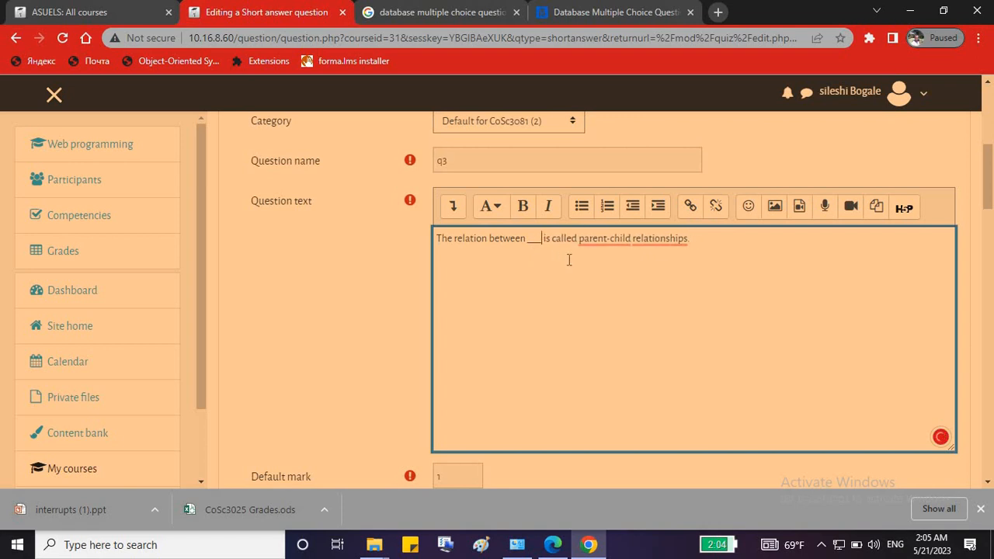
pyautogui.write('_____________')
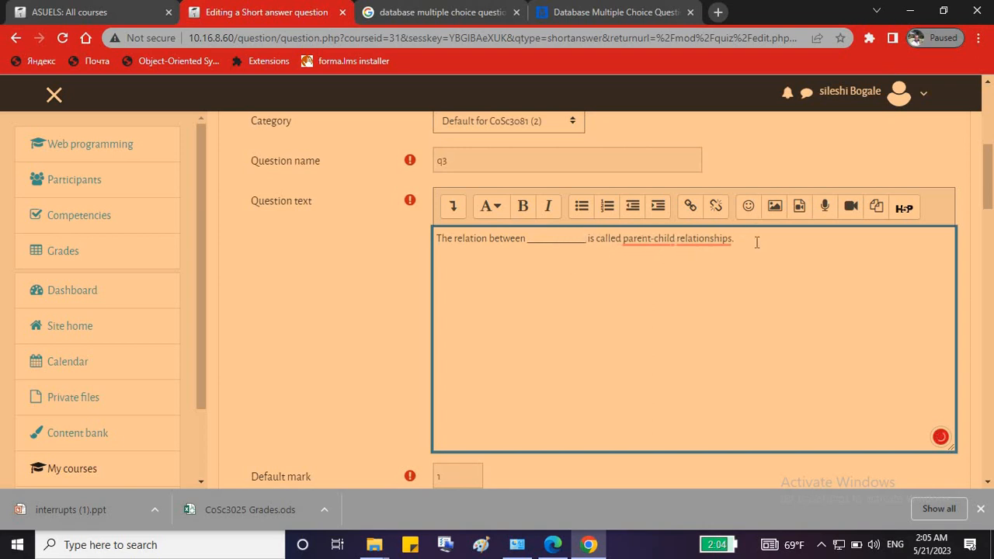
# Append '(write your answer using uppercase only)' to the question text and look up the answer Forms.
pyautogui.click(756, 242)
pyautogui.write('(write your answer using uppercase ')
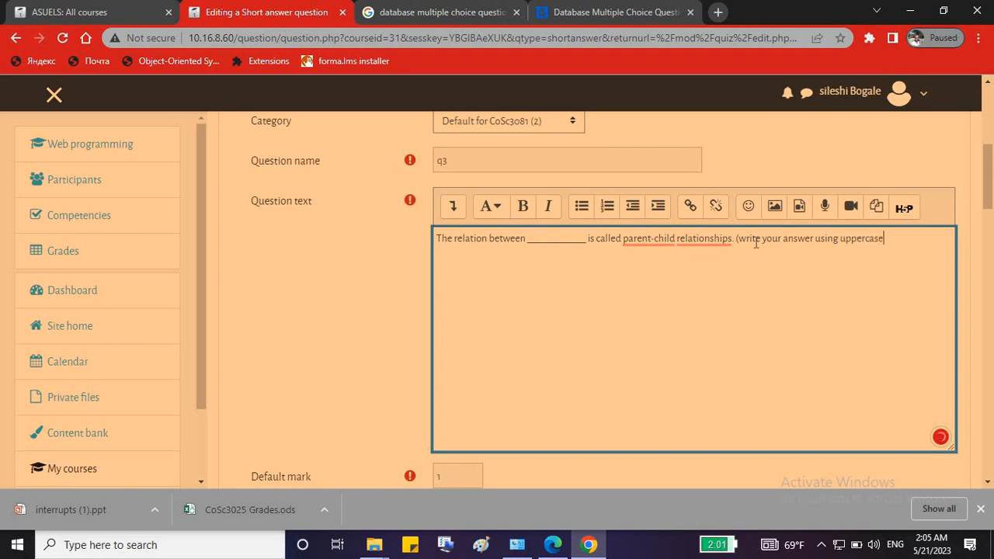
pyautogui.write('only')
pyautogui.click(618, 12)
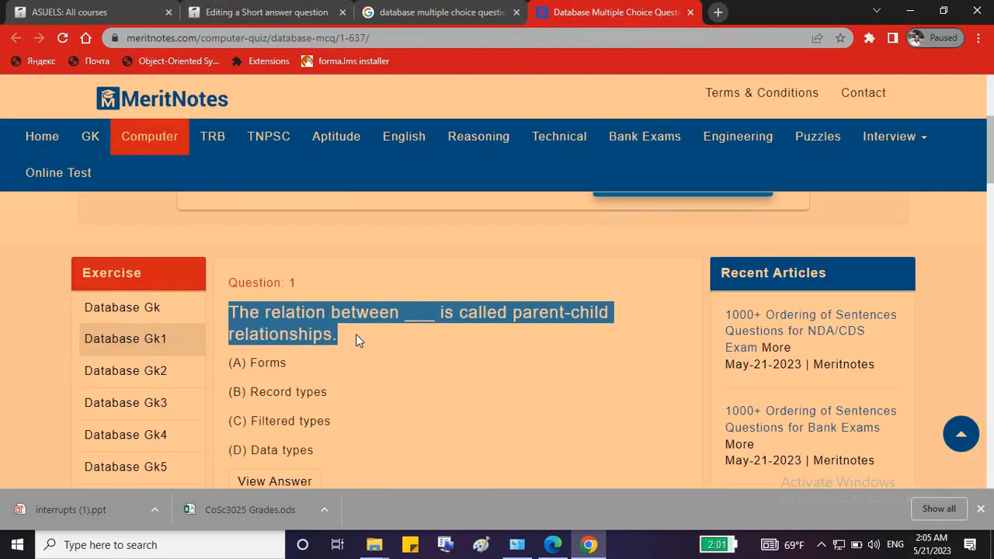
pyautogui.doubleClick(256, 362)
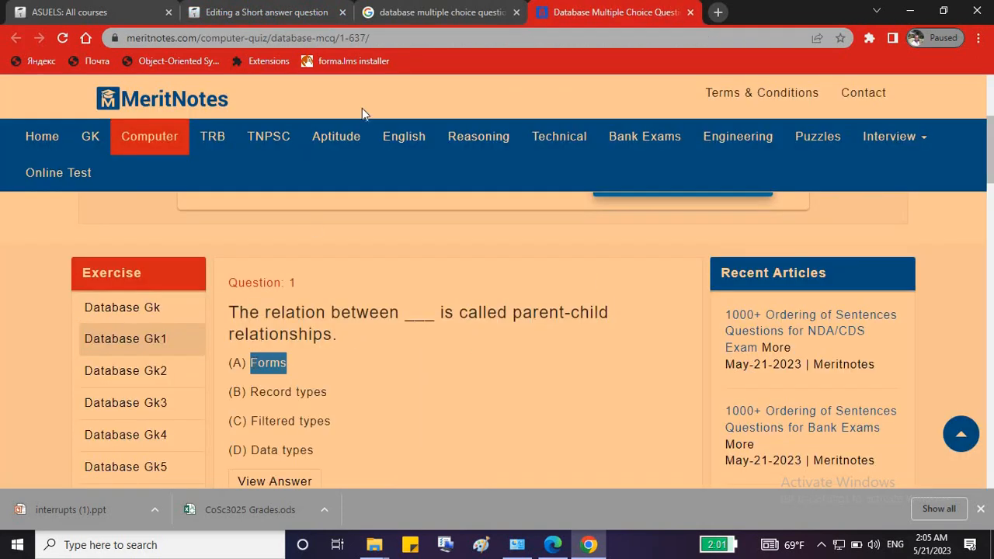
pyautogui.click(264, 11)
pyautogui.scroll(-3, 512, 377)
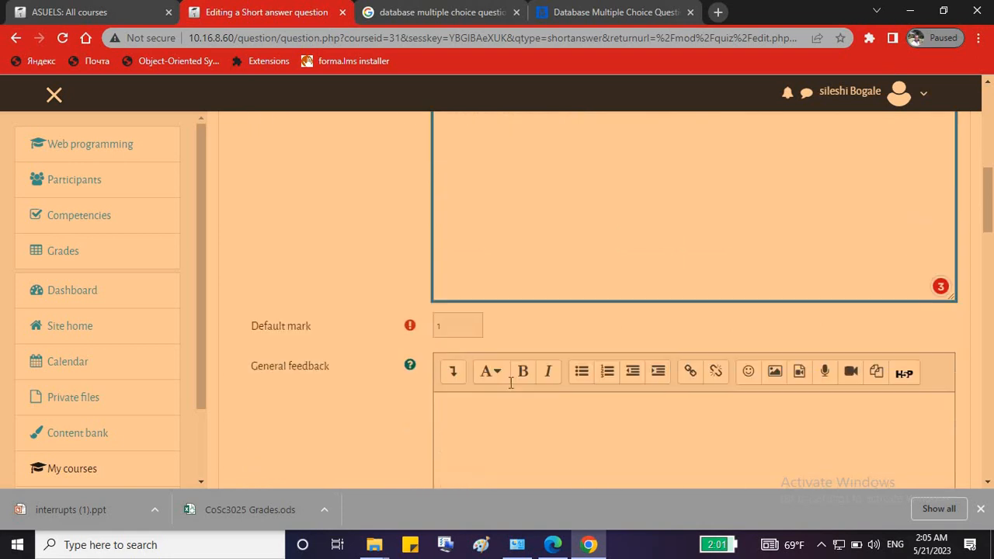
# Set the default mark to 2 and enter 'Forms' as Answer 1 graded 100%.
pyautogui.press('Tab')
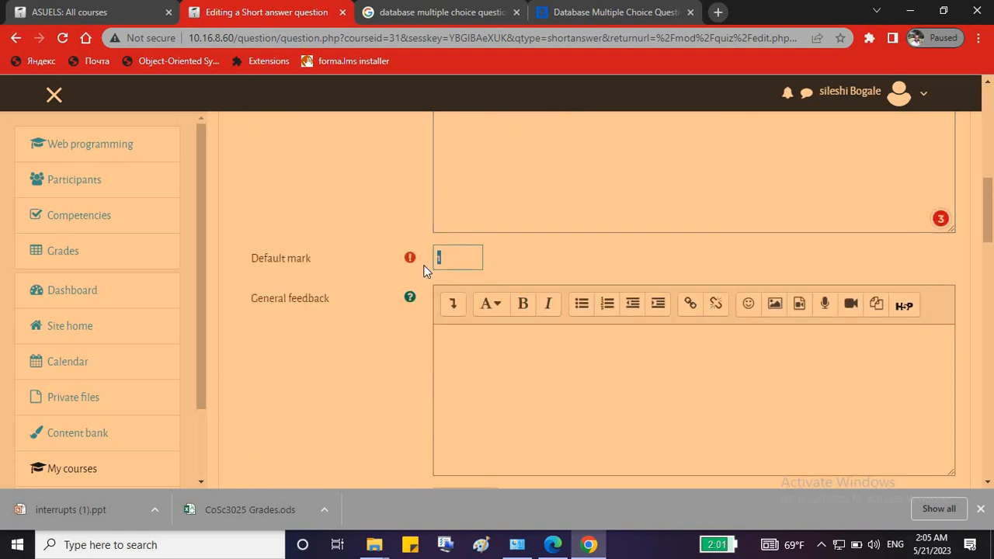
pyautogui.write('2')
pyautogui.scroll(-2, 593, 391)
pyautogui.scroll(-3, 592, 391)
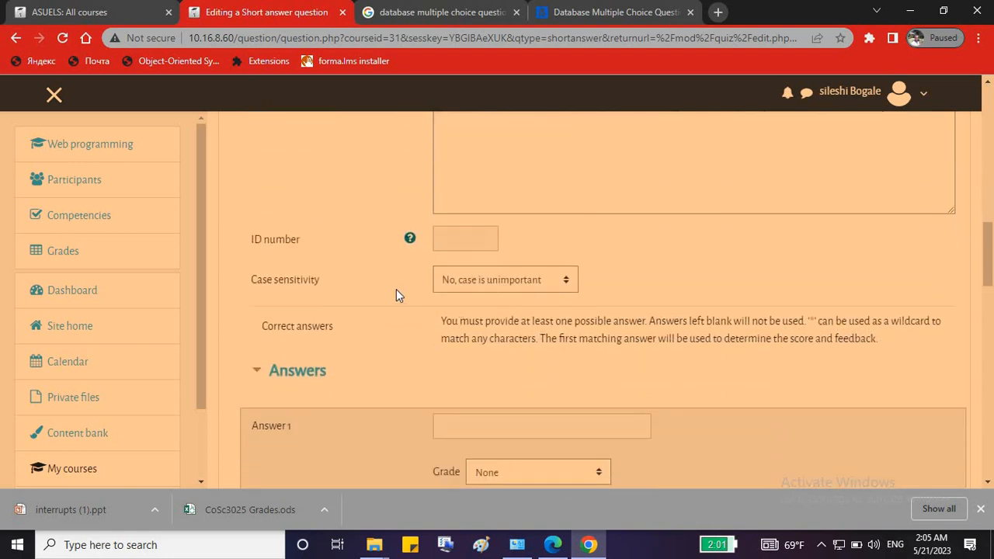
pyautogui.click(473, 280)
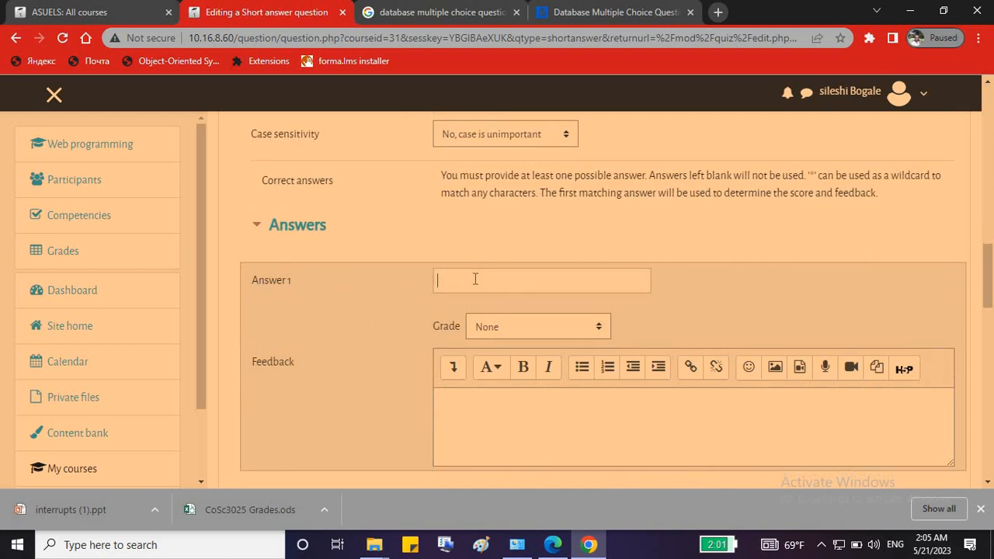
pyautogui.write('Forms')
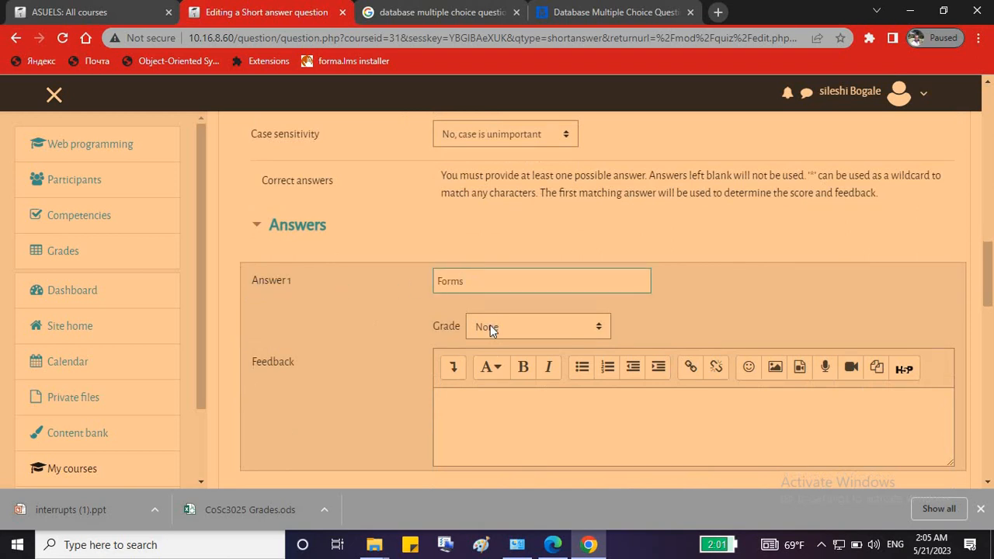
pyautogui.click(491, 326)
pyautogui.click(510, 42)
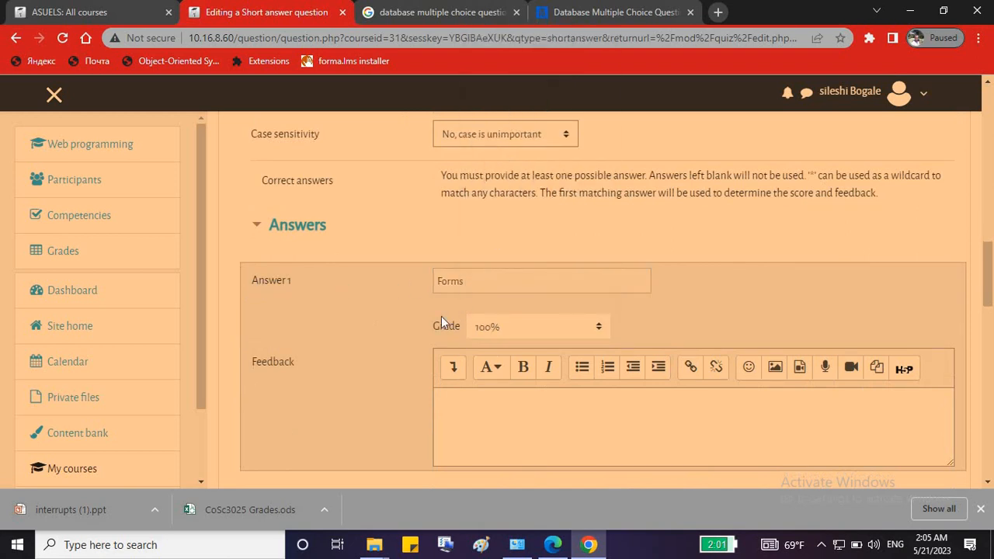
pyautogui.click(468, 286)
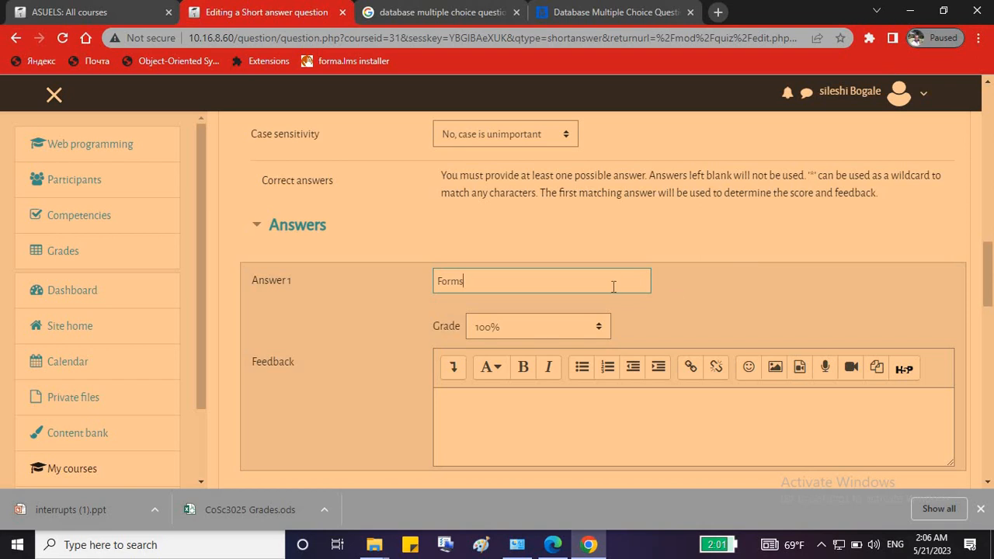
# Enter 'FORMS' as Answer 2 graded 100%.
pyautogui.scroll(-2, 715, 288)
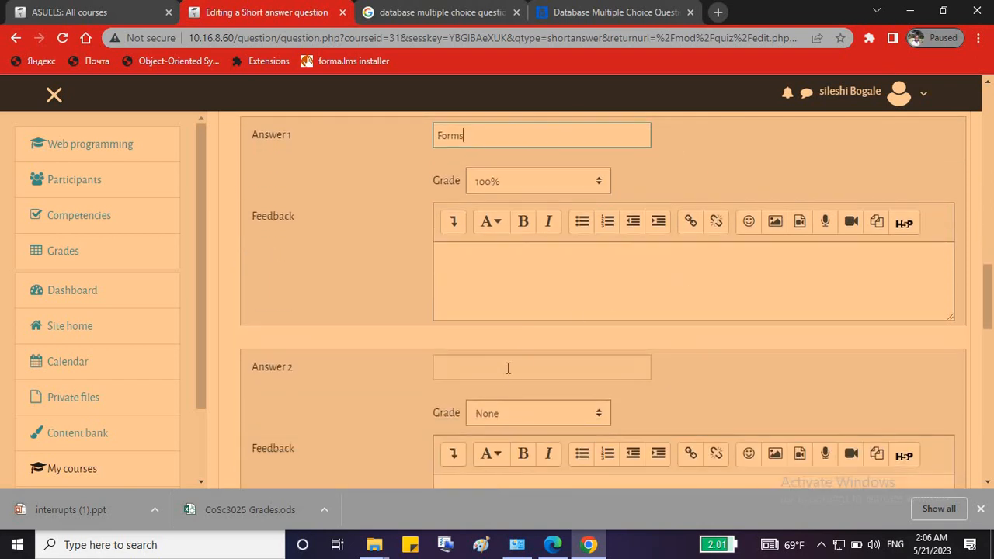
pyautogui.click(505, 369)
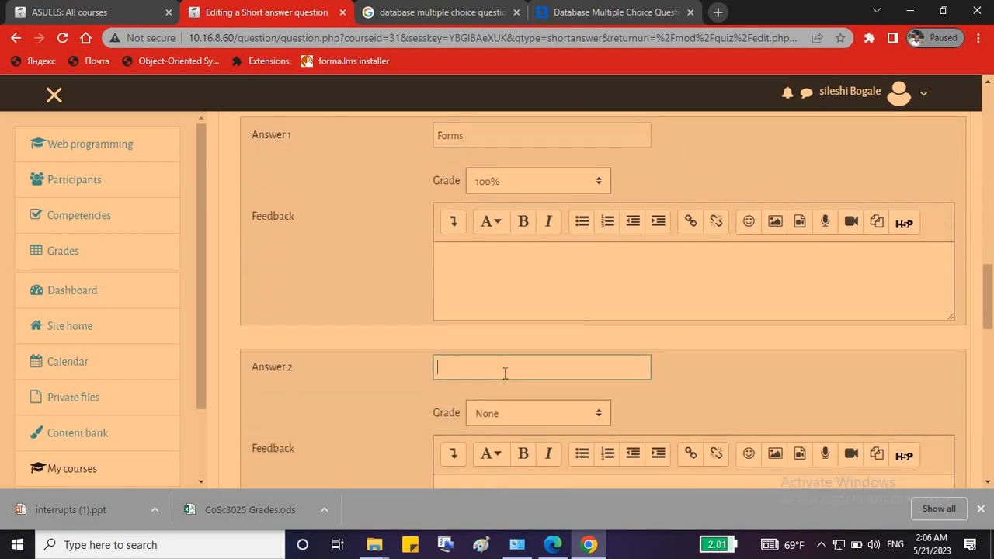
pyautogui.write('FORMS')
pyautogui.click(497, 413)
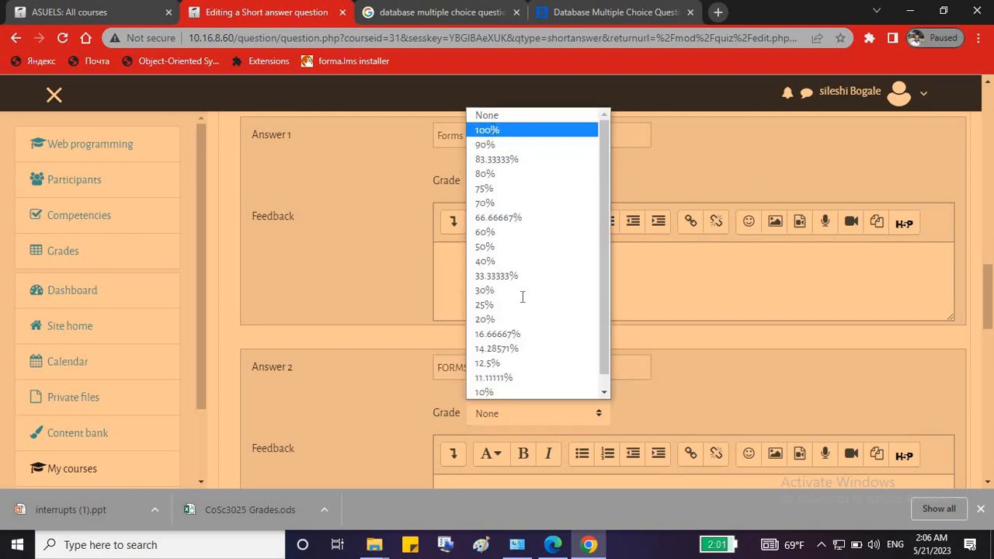
pyautogui.click(492, 131)
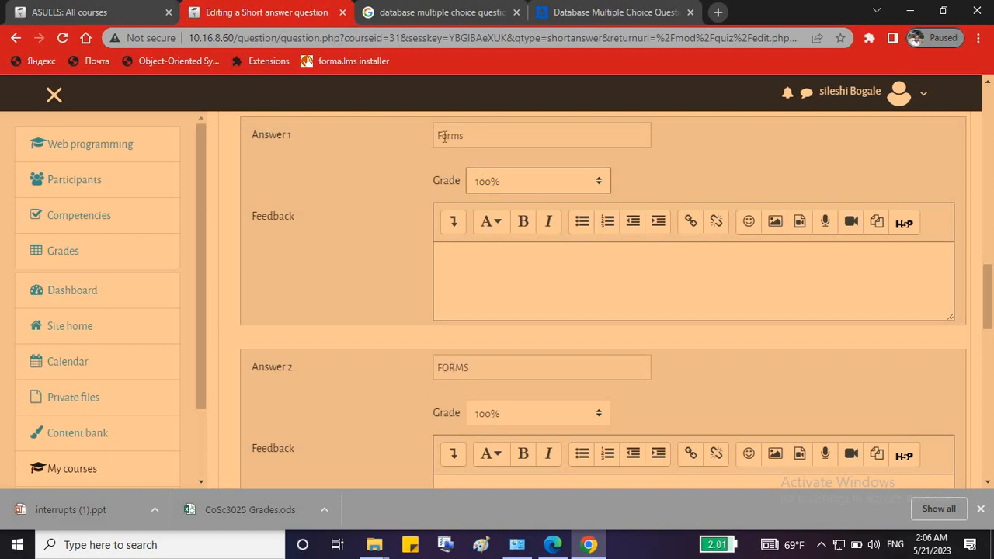
pyautogui.moveTo(442, 137); pyautogui.dragTo(437, 136)
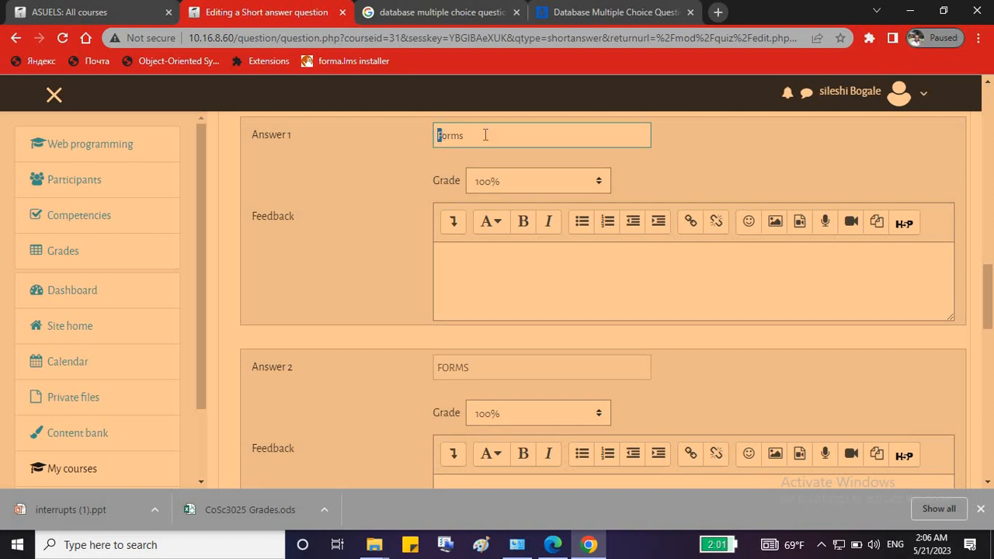
pyautogui.click(478, 144)
pyautogui.click(404, 172)
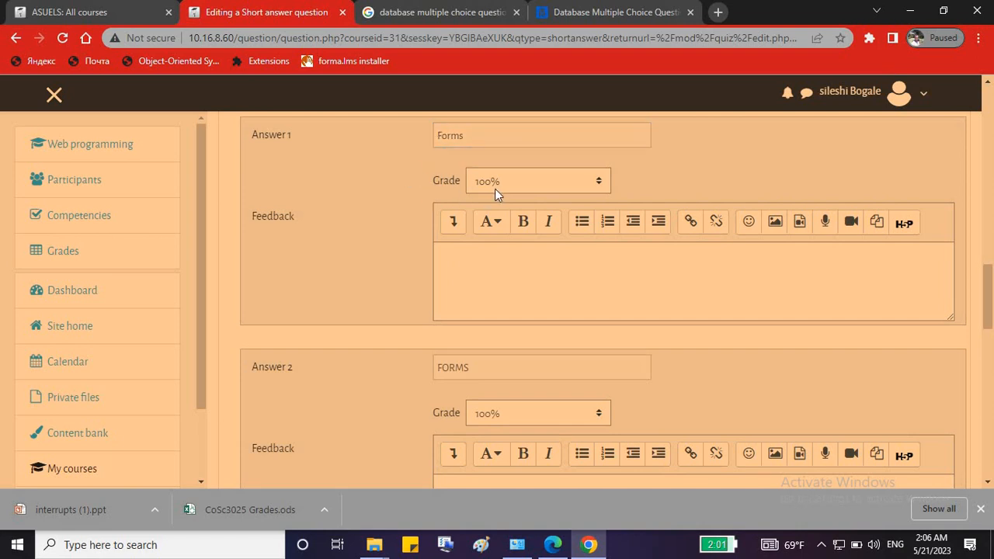
pyautogui.scroll(-4, 505, 355)
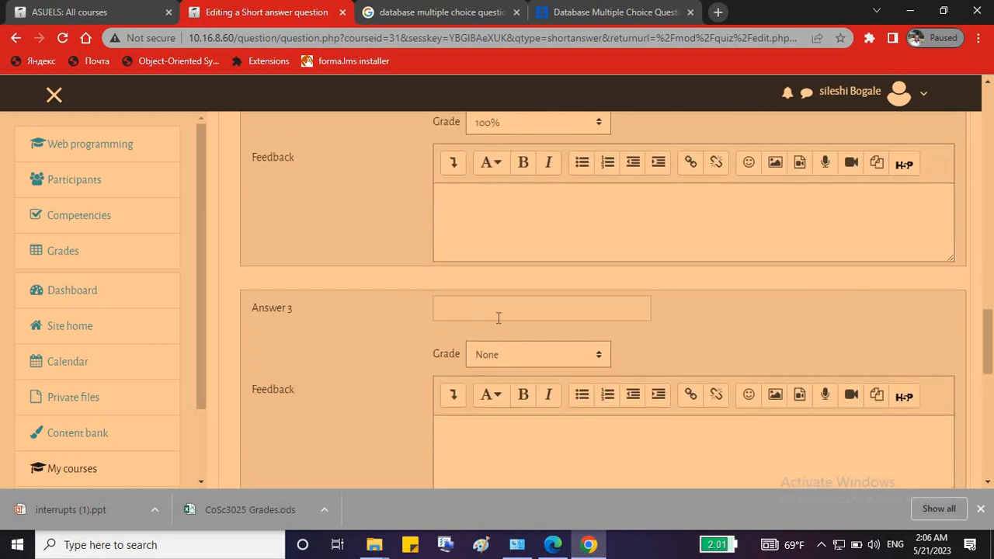
# Enter lowercase 'forms' as Answer 3, replacing the capital F, and grade it 100%.
pyautogui.click(498, 316)
pyautogui.write('Forms')
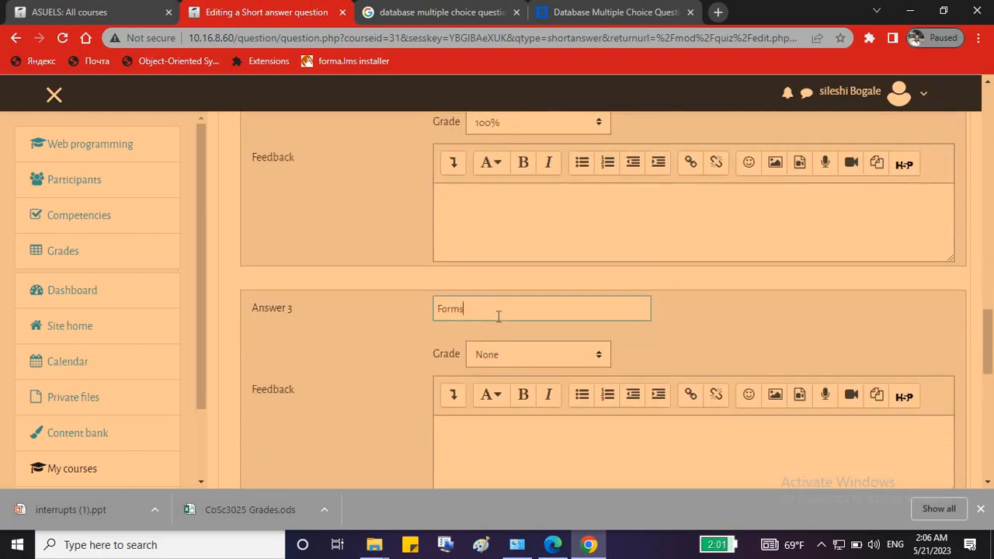
pyautogui.click(441, 308)
pyautogui.press('BackSpace')
pyautogui.write('f')
pyautogui.click(496, 361)
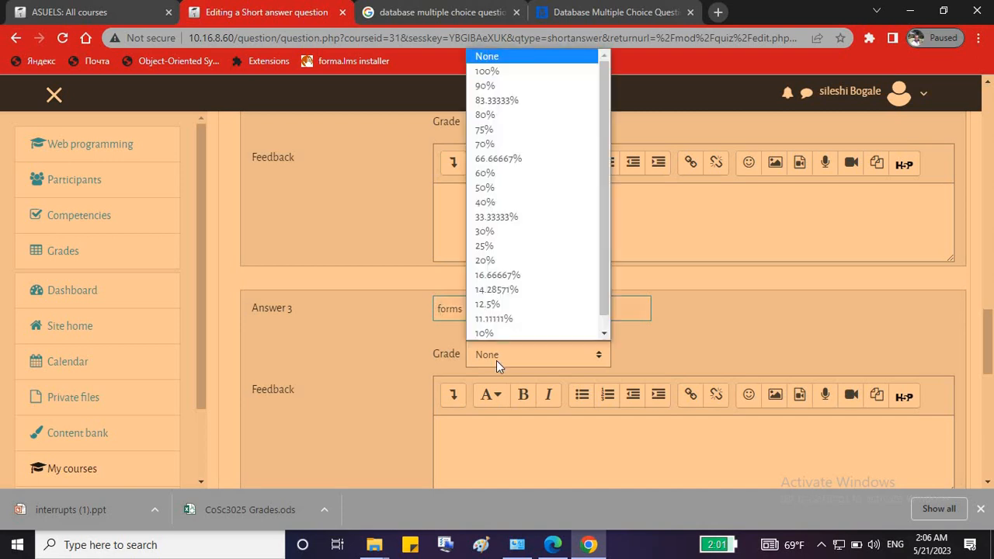
pyautogui.click(528, 72)
pyautogui.scroll(-2, 334, 414)
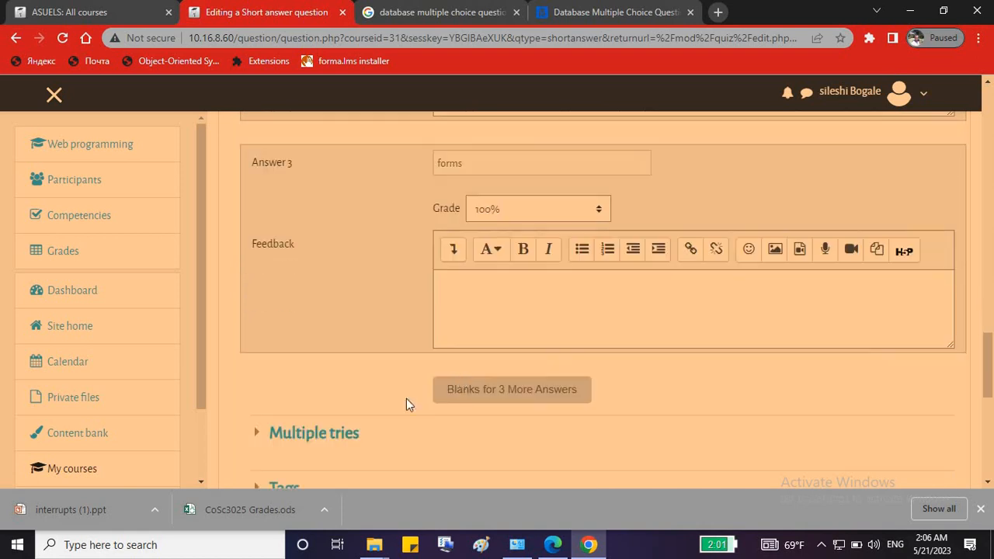
pyautogui.click(498, 396)
pyautogui.click(493, 164)
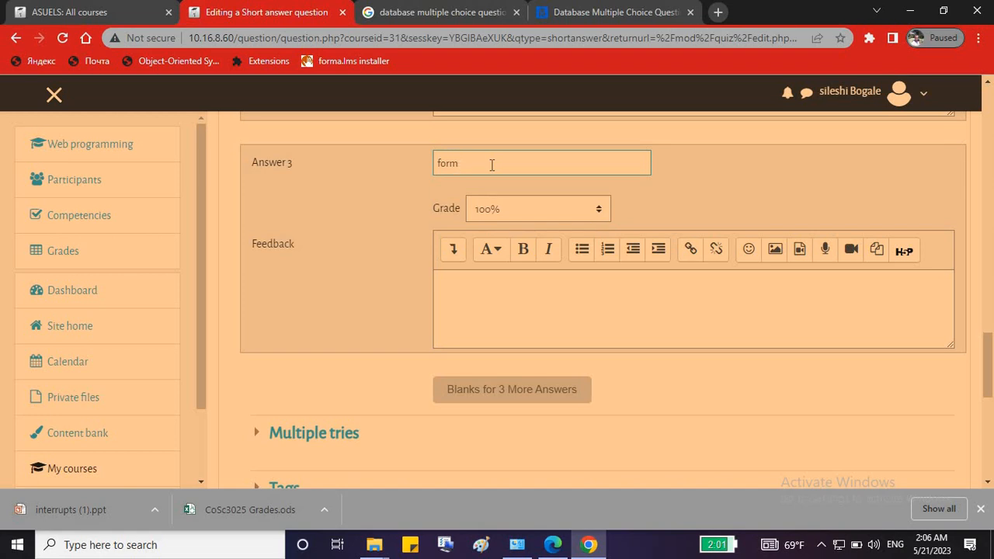
pyautogui.write('s')
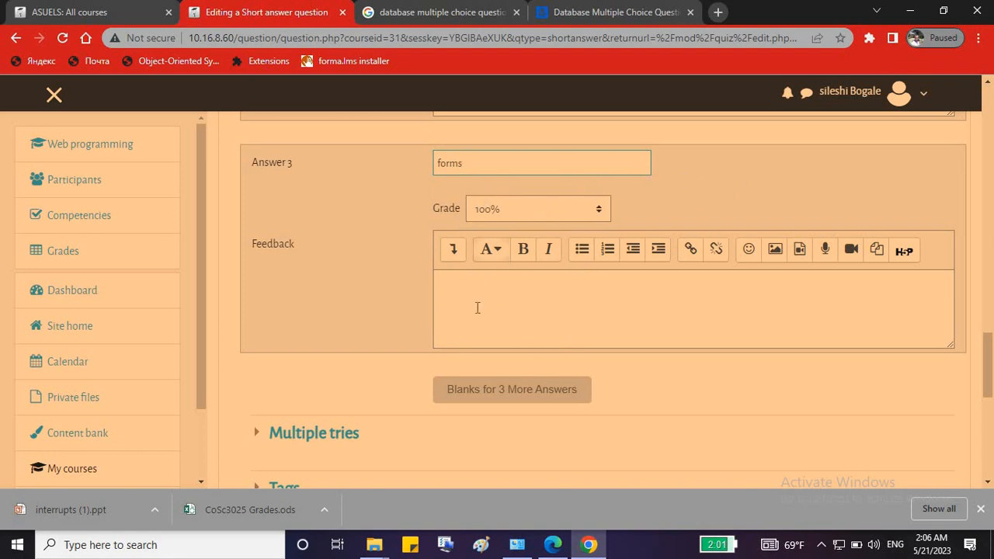
# Save the short answer question so the quiz lists 3 questions totalling 6.00 marks.
pyautogui.scroll(-4, 484, 407)
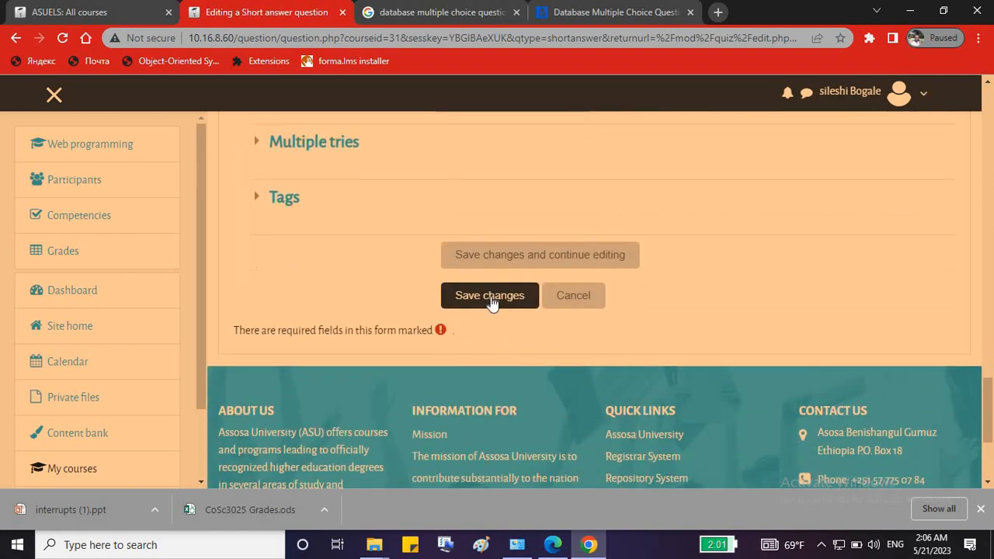
pyautogui.click(489, 296)
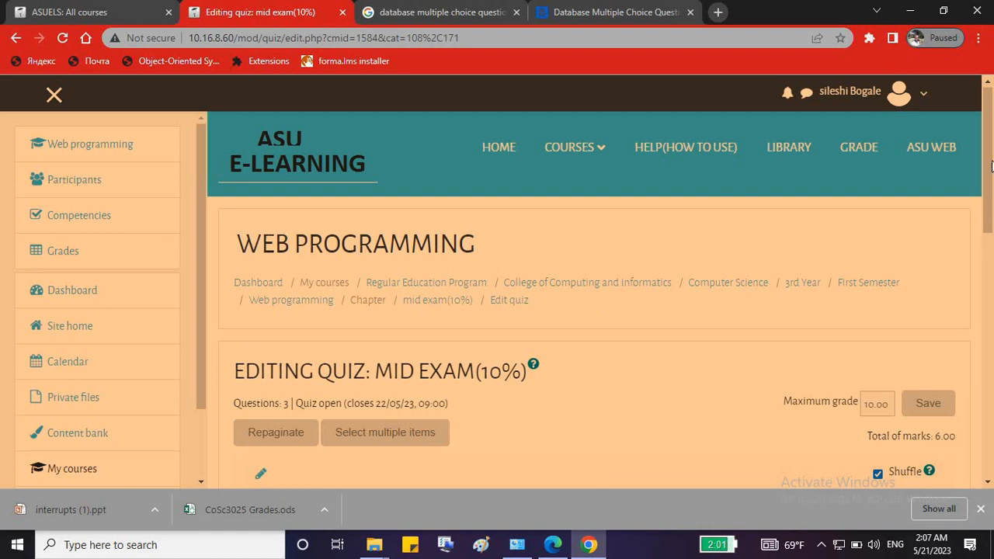
# Add a new Matching question after question 3 of the mid exam.
pyautogui.moveTo(989, 138); pyautogui.dragTo(991, 297)
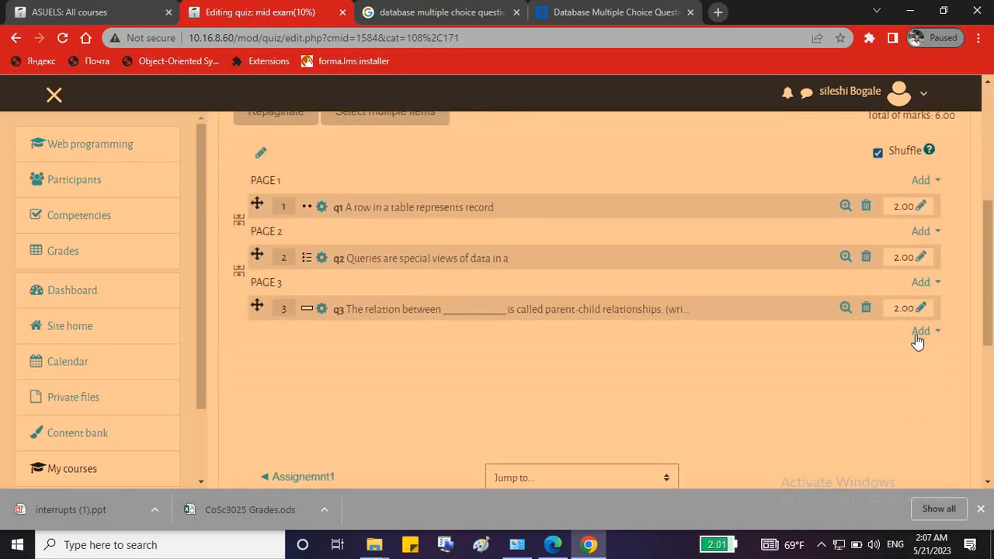
pyautogui.click(921, 330)
pyautogui.click(822, 359)
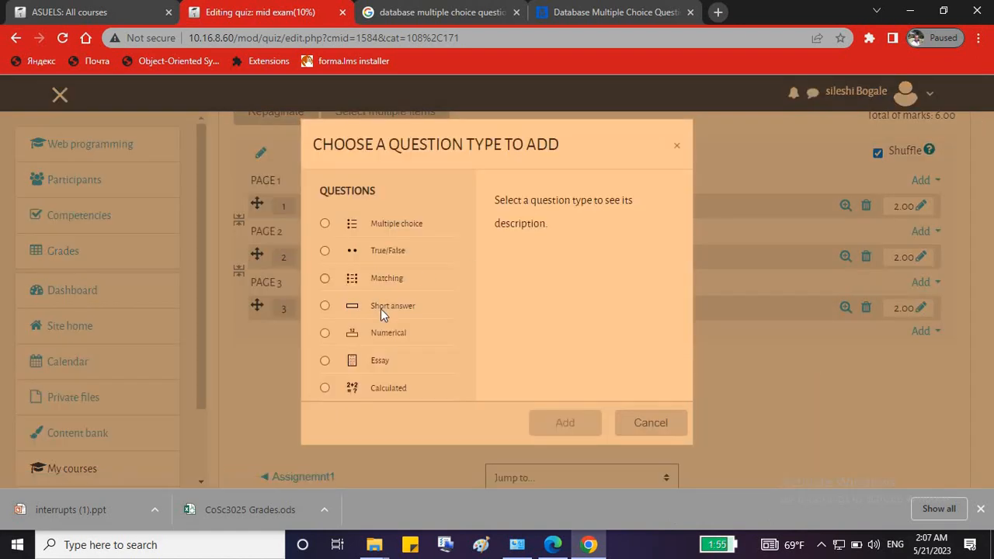
pyautogui.click(371, 284)
pyautogui.click(551, 423)
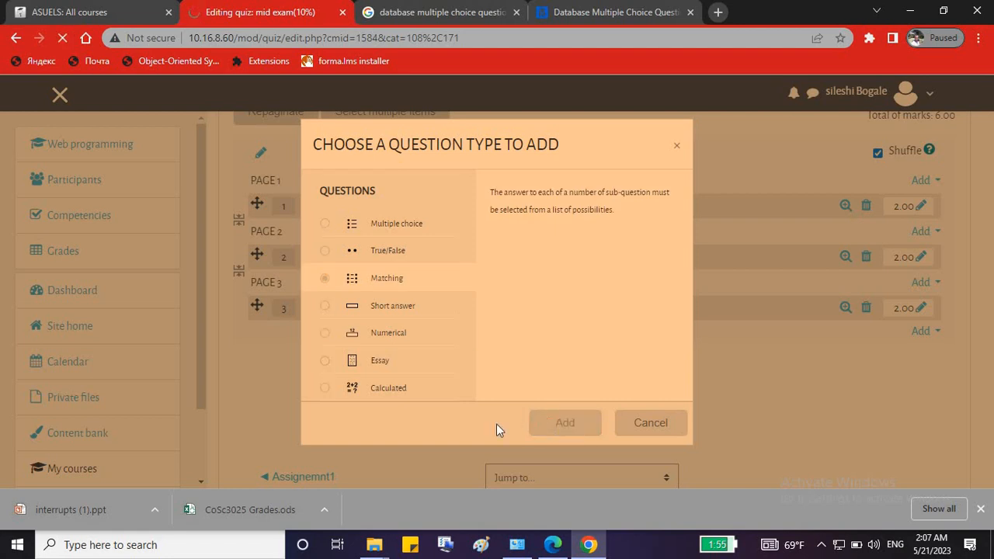
# Name the question 'q4' with question text 'Matching' and default mark 4.
pyautogui.scroll(-3, 872, 248)
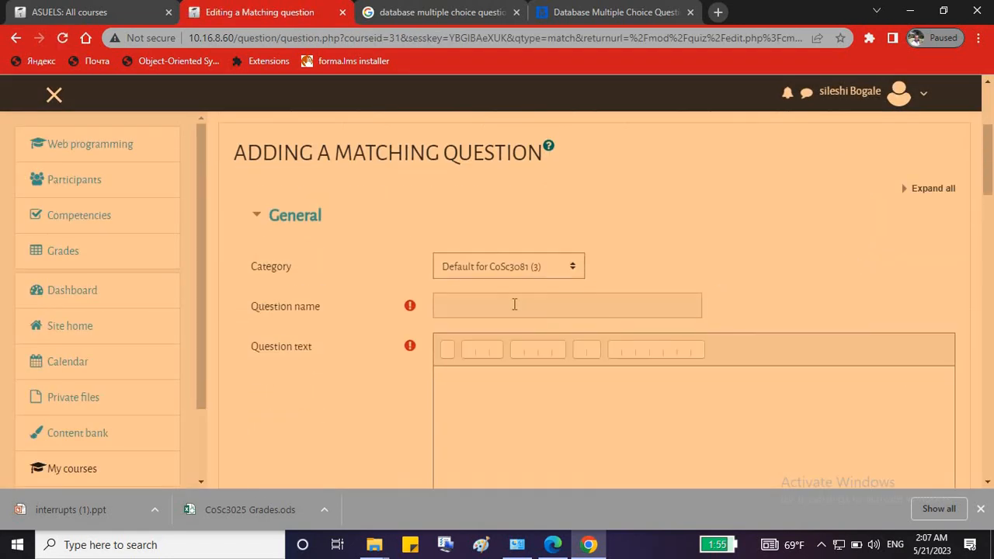
pyautogui.click(514, 304)
pyautogui.write('q4')
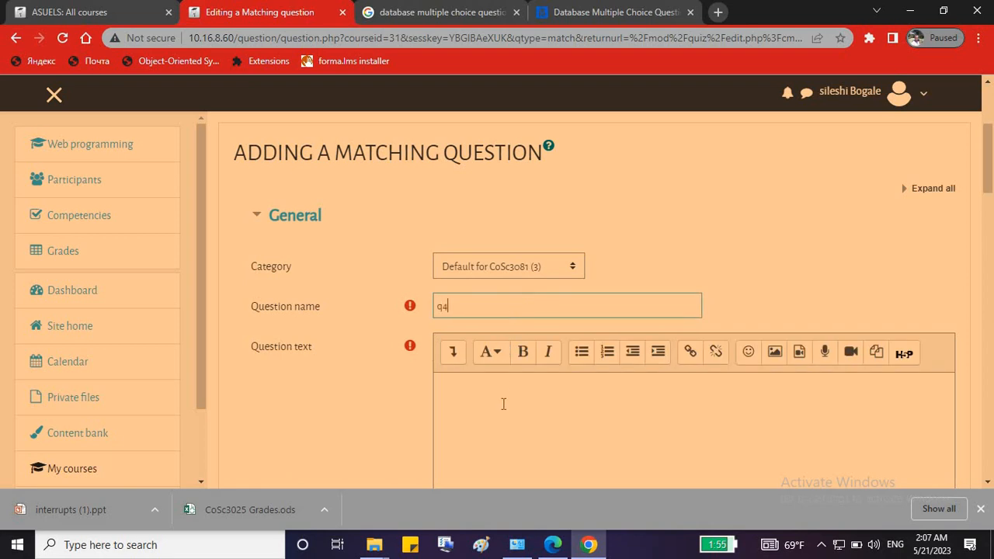
pyautogui.click(503, 404)
pyautogui.write('Ma')
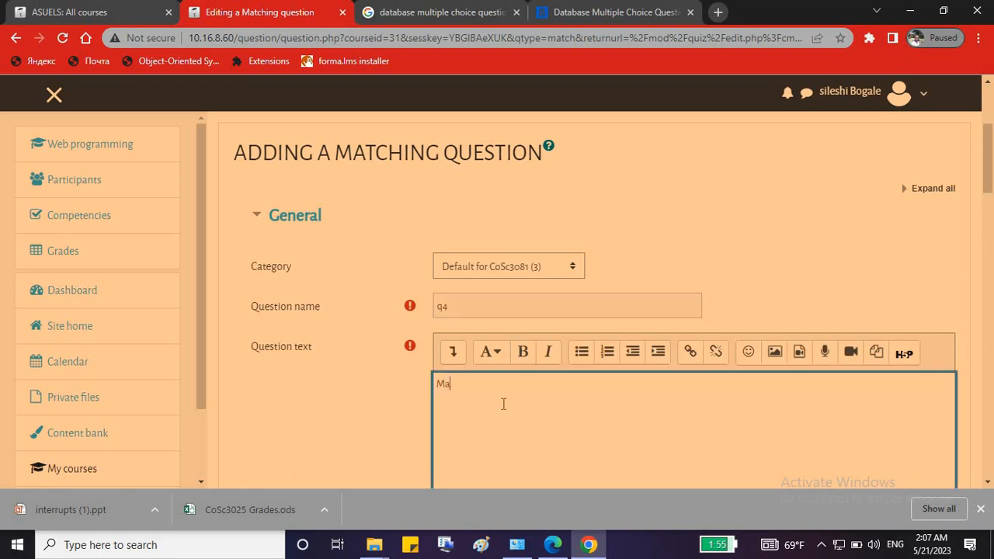
pyautogui.write('tching')
pyautogui.scroll(-2, 391, 302)
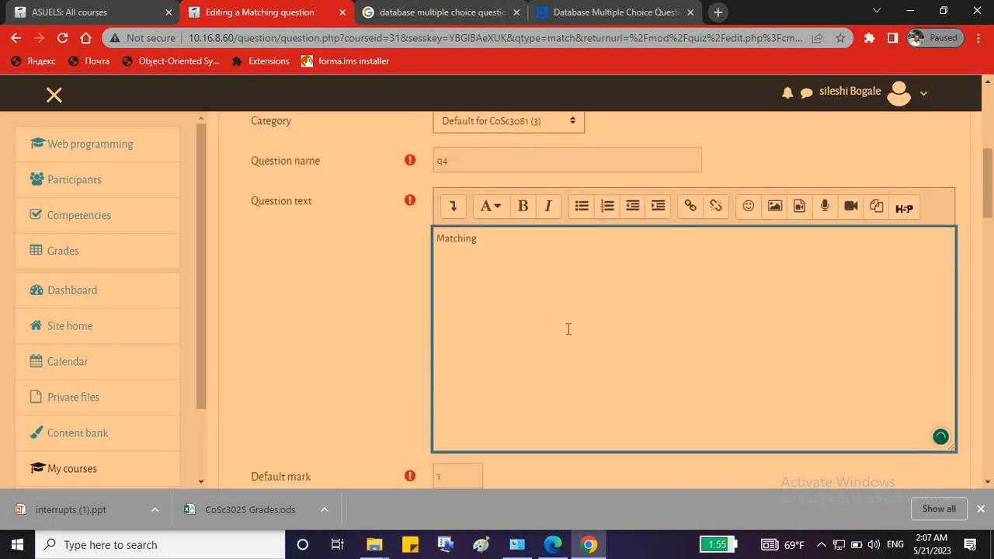
pyautogui.scroll(-3, 568, 330)
pyautogui.press('Tab')
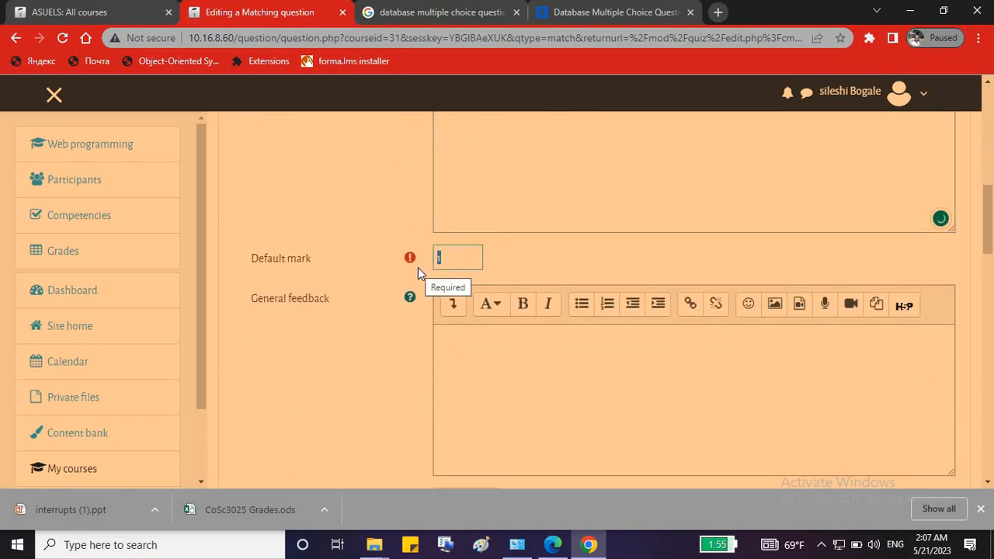
pyautogui.write('4')
pyautogui.click(577, 414)
pyautogui.scroll(-4, 576, 414)
pyautogui.scroll(-2, 577, 416)
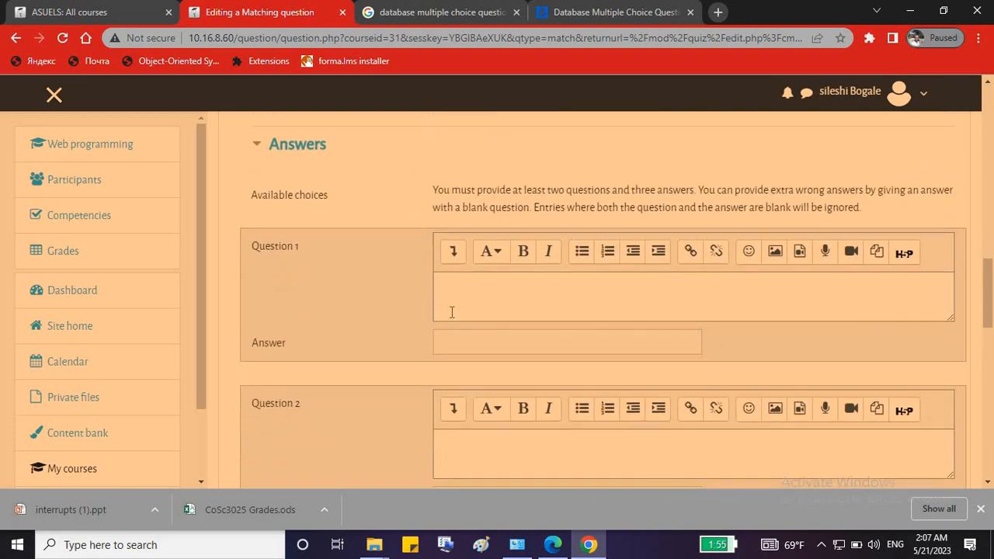
# Enter 'mouse', 'input' and 'hdd' as the first three matching sub-questions.
pyautogui.click(472, 279)
pyautogui.write('m')
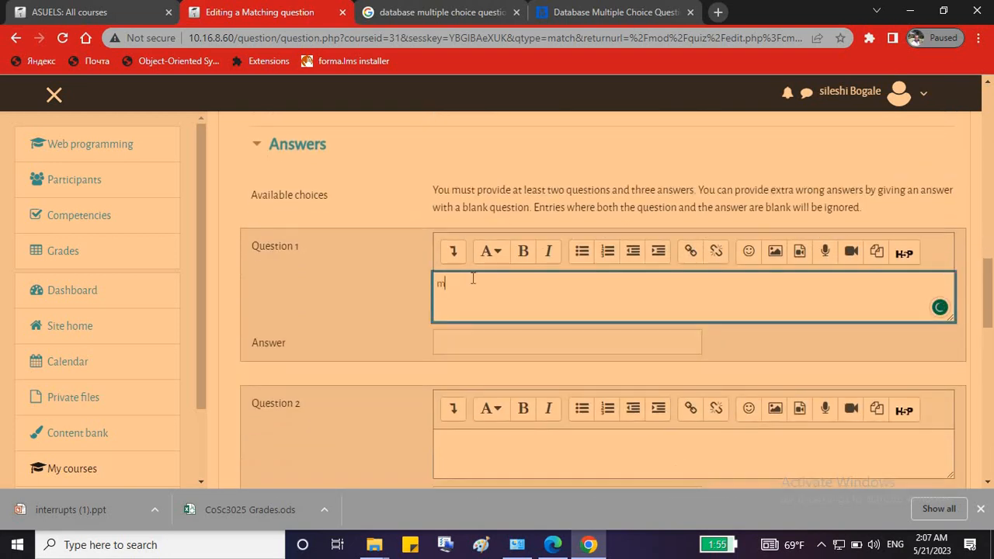
pyautogui.write('ouse')
pyautogui.scroll(-1, 481, 311)
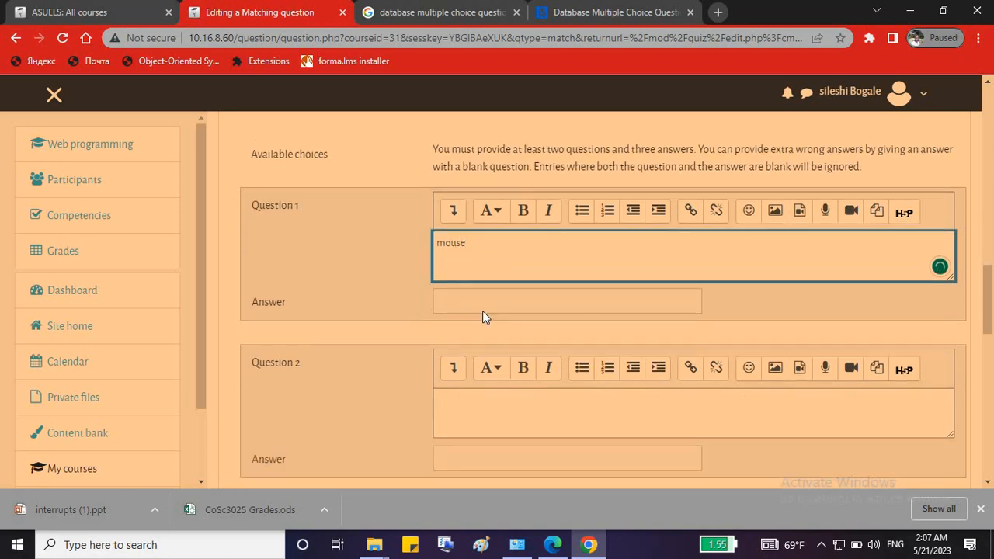
pyautogui.click(486, 361)
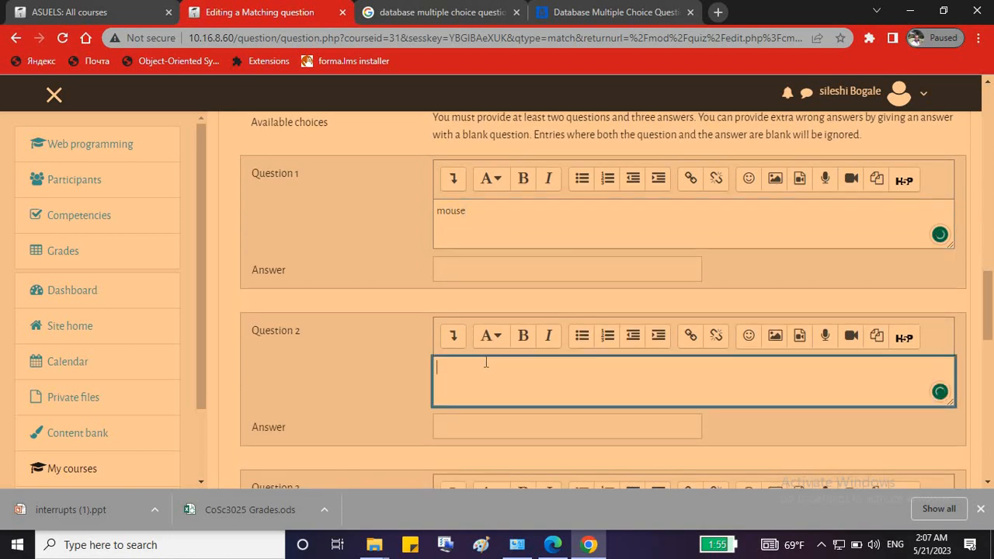
pyautogui.write('input')
pyautogui.scroll(-2, 486, 362)
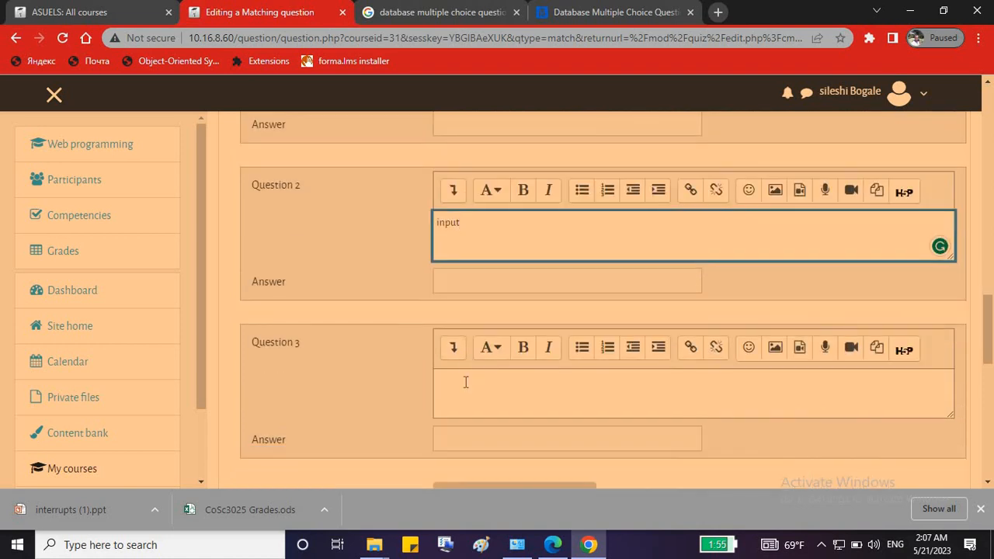
pyautogui.click(465, 382)
pyautogui.write('h')
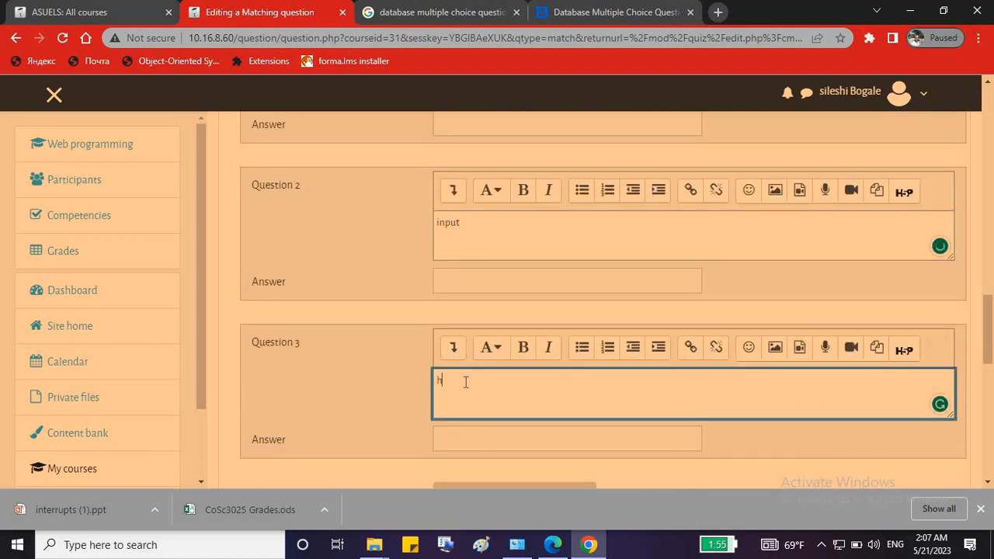
pyautogui.write('dd')
pyautogui.scroll(-2, 470, 379)
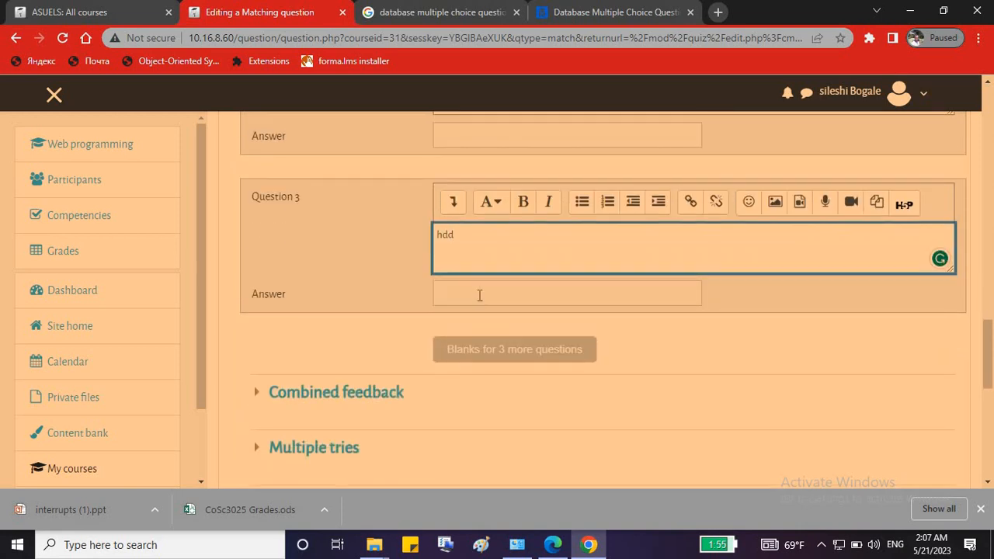
pyautogui.scroll(3, 484, 284)
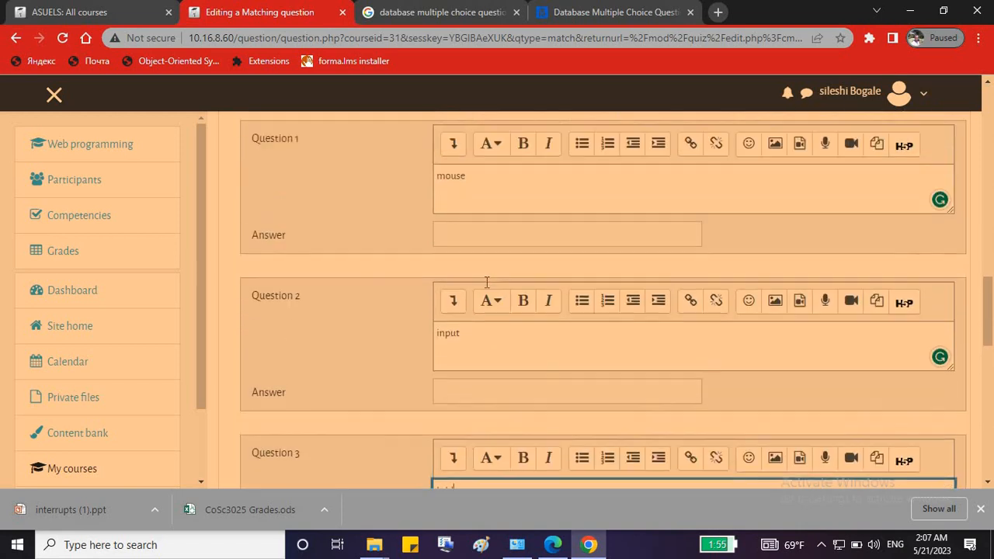
pyautogui.scroll(1, 486, 282)
# Give 'mouse' the answer 'Input' and change sub-question 2 to cpu with answer 'process'.
pyautogui.click(476, 337)
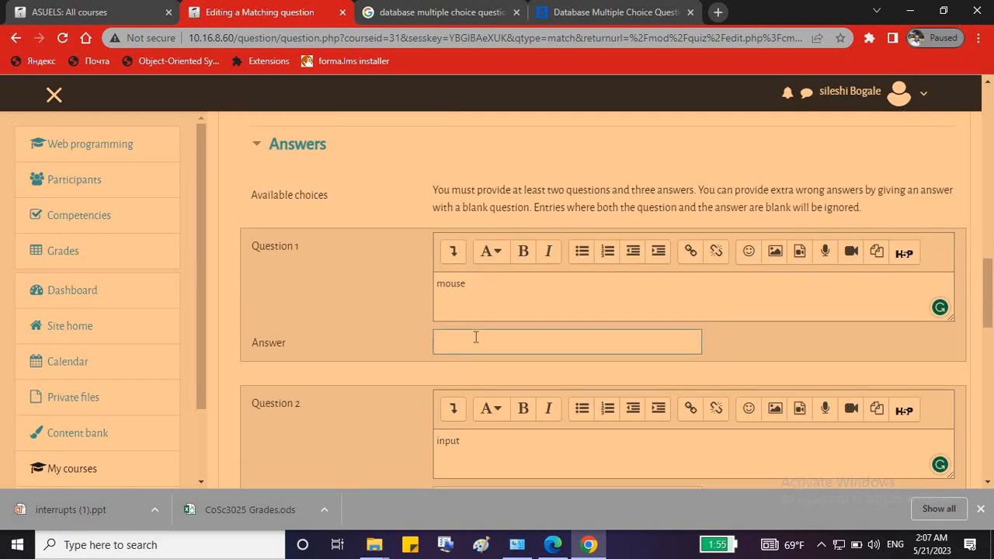
pyautogui.write('Input')
pyautogui.doubleClick(461, 442)
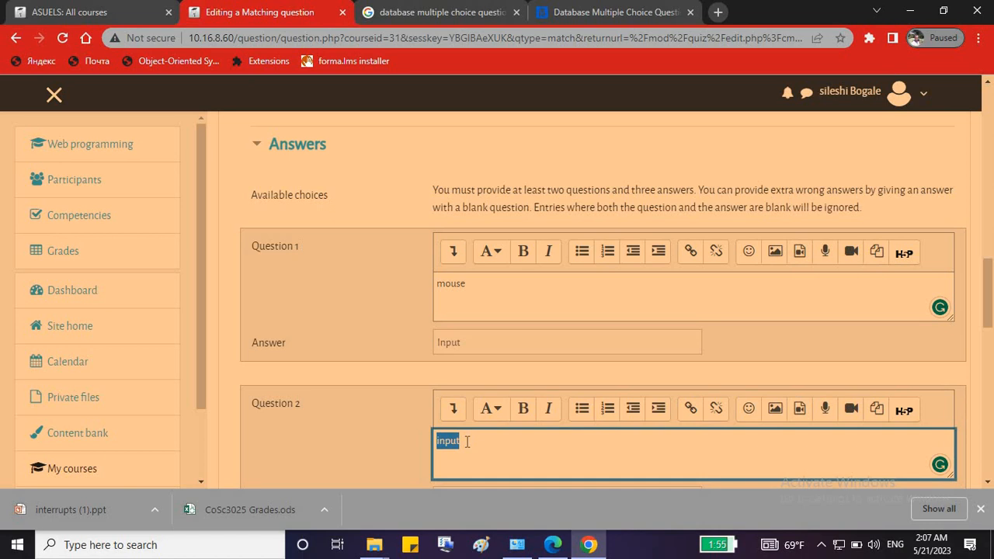
pyautogui.write('cpu')
pyautogui.scroll(-2, 467, 441)
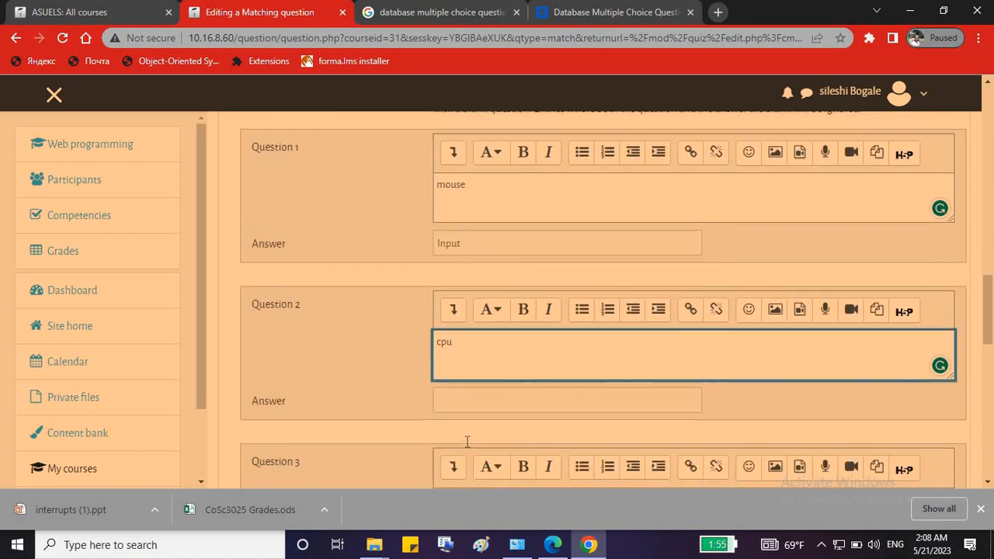
pyautogui.scroll(-1, 468, 401)
pyautogui.click(474, 343)
pyautogui.click(473, 343)
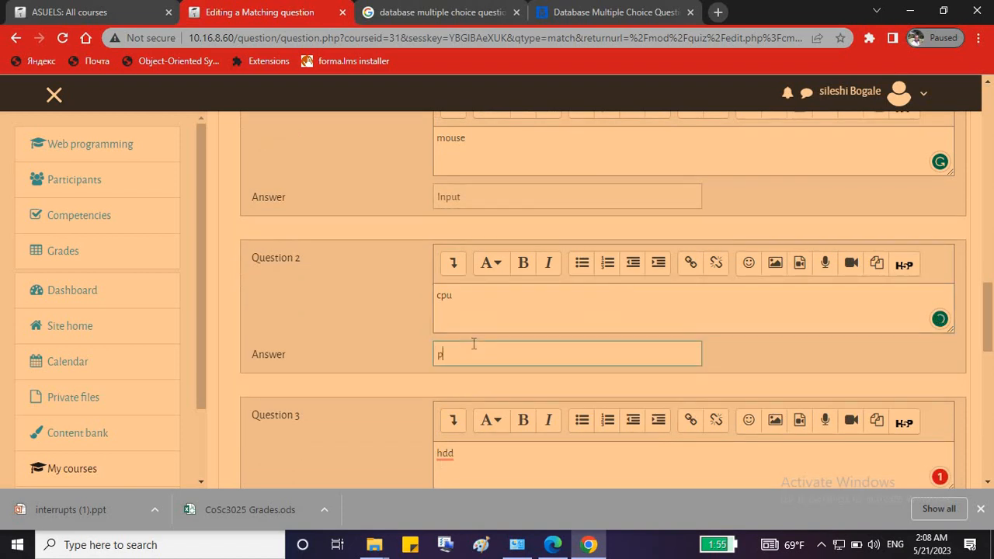
pyautogui.write('process')
# Change sub-question 2 to 'hdd' with the answer 'storage'.
pyautogui.doubleClick(444, 298)
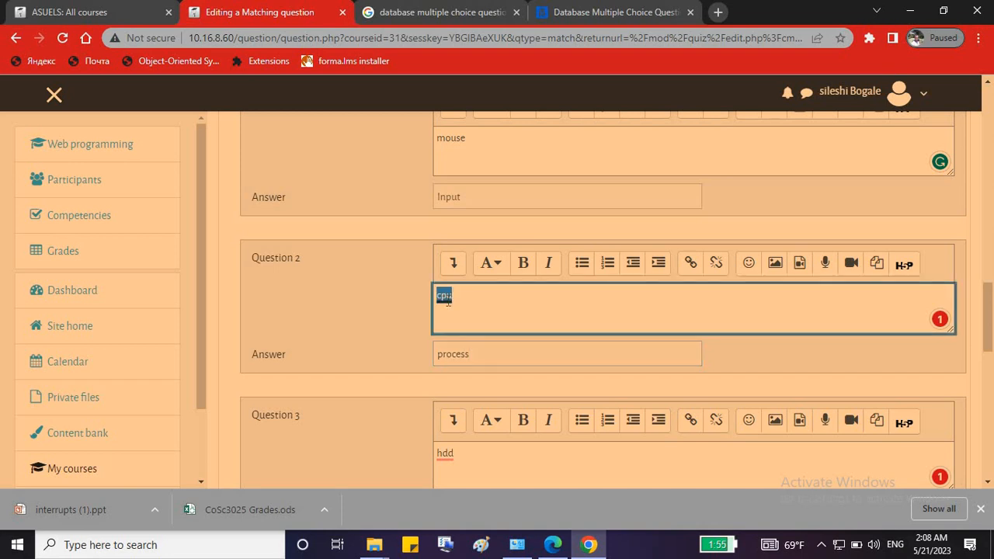
pyautogui.write('hdd')
pyautogui.click(460, 353)
pyautogui.doubleClick(461, 353)
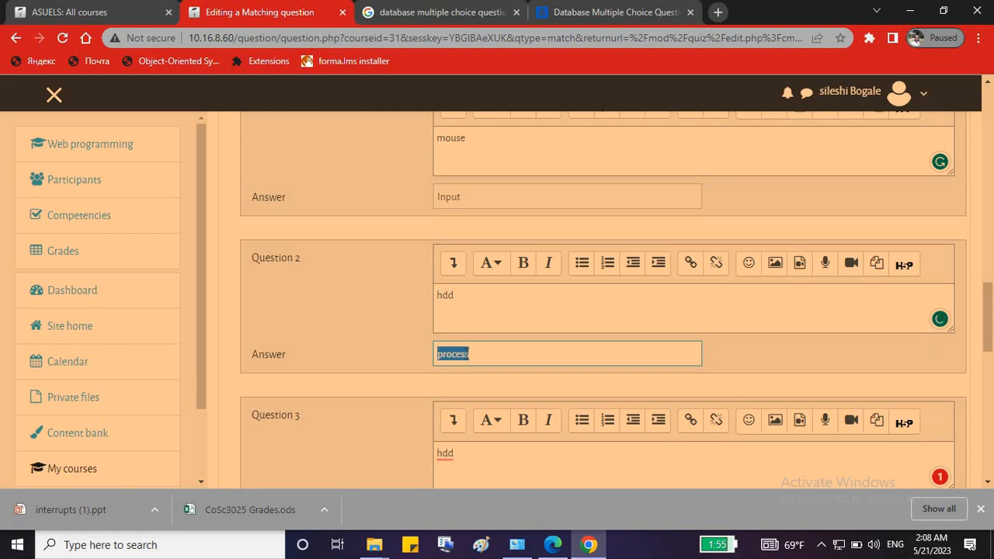
pyautogui.write('storage')
# Clear sub-question 3's text and give it the extra wrong answer 'output'.
pyautogui.scroll(-2, 455, 363)
pyautogui.click(456, 308)
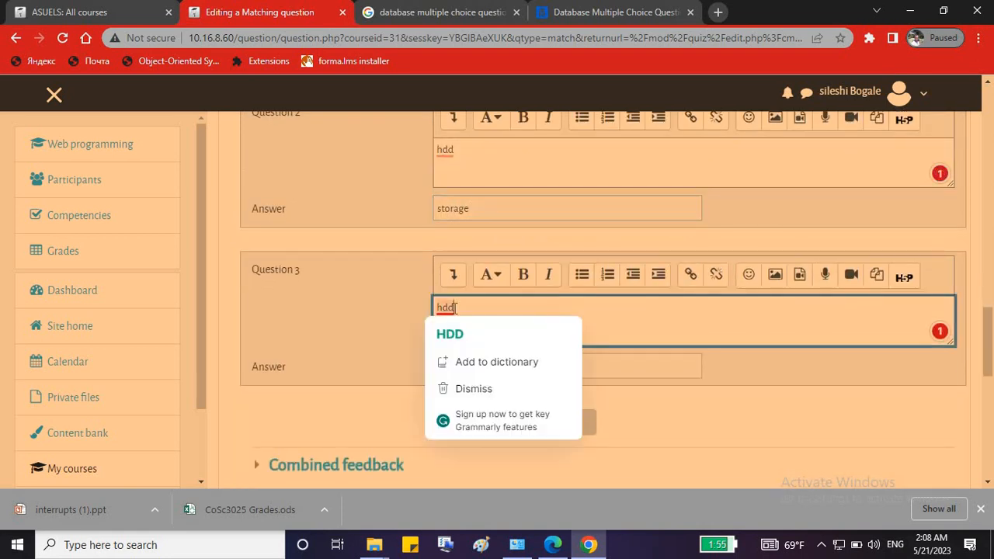
pyautogui.press('BackSpace')
pyautogui.press('BackSpace')
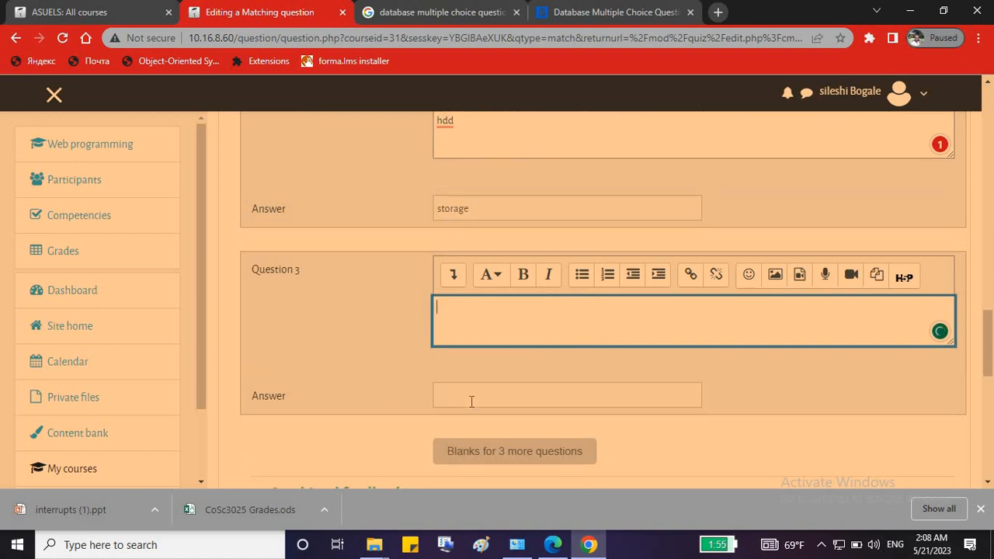
pyautogui.click(477, 398)
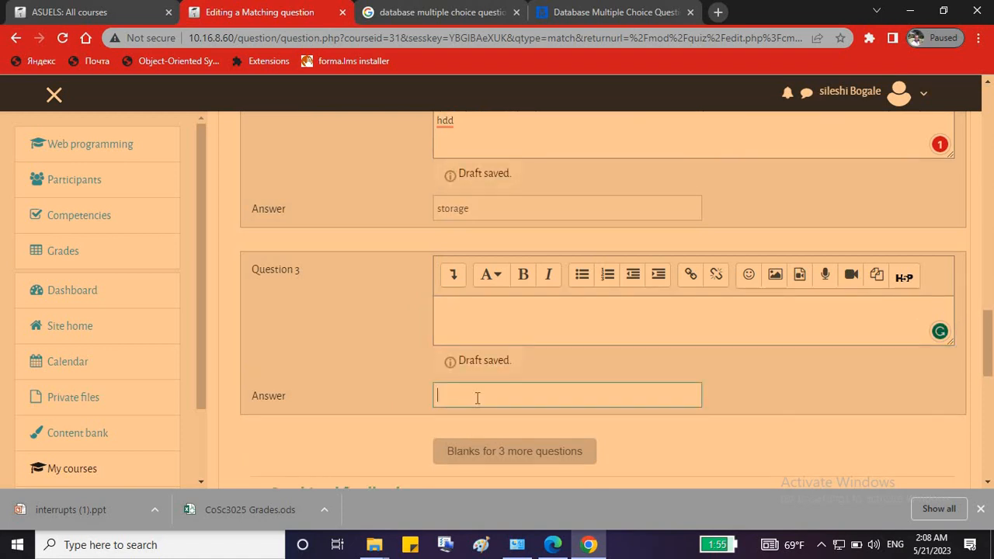
pyautogui.write('output')
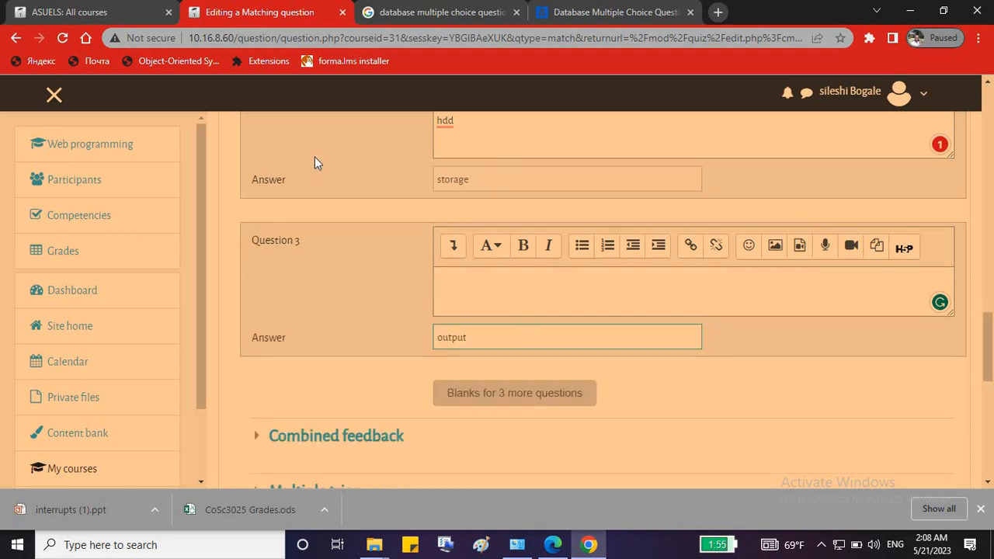
pyautogui.scroll(2, 314, 156)
pyautogui.scroll(-2, 362, 266)
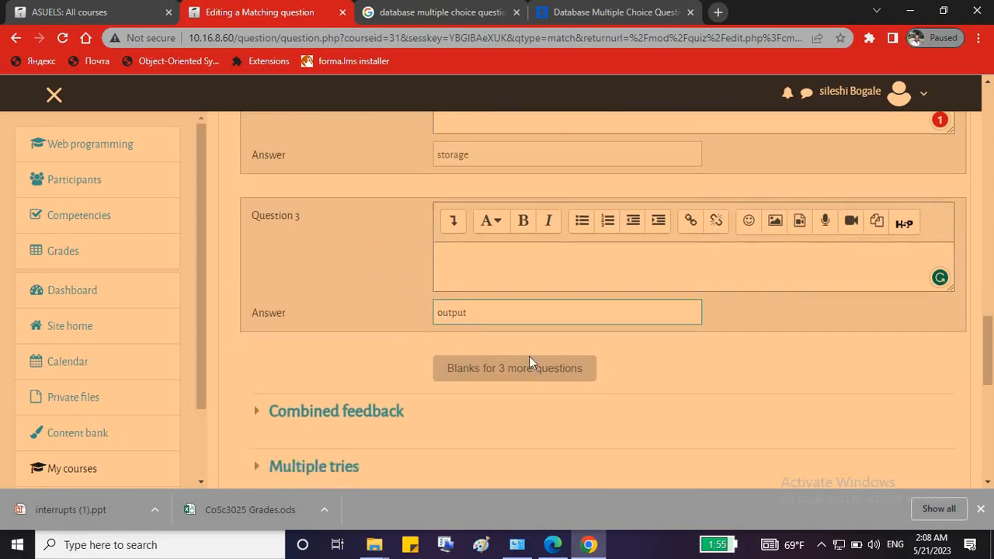
pyautogui.scroll(-2, 530, 359)
pyautogui.scroll(-2, 517, 403)
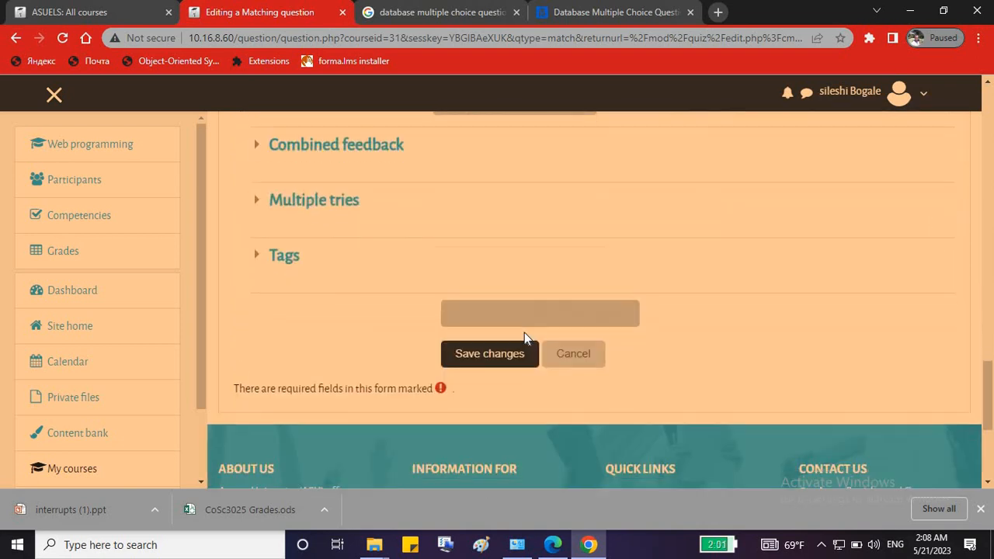
# Save the matching question, bringing the quiz to 4 questions totalling 10.00 marks.
pyautogui.click(490, 355)
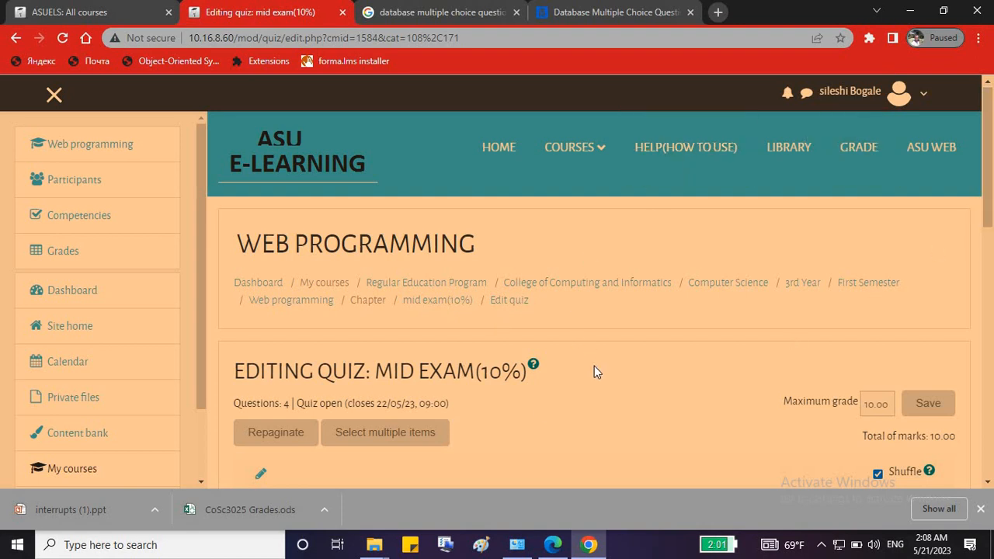
pyautogui.scroll(-5, 595, 373)
pyautogui.scroll(3, 595, 378)
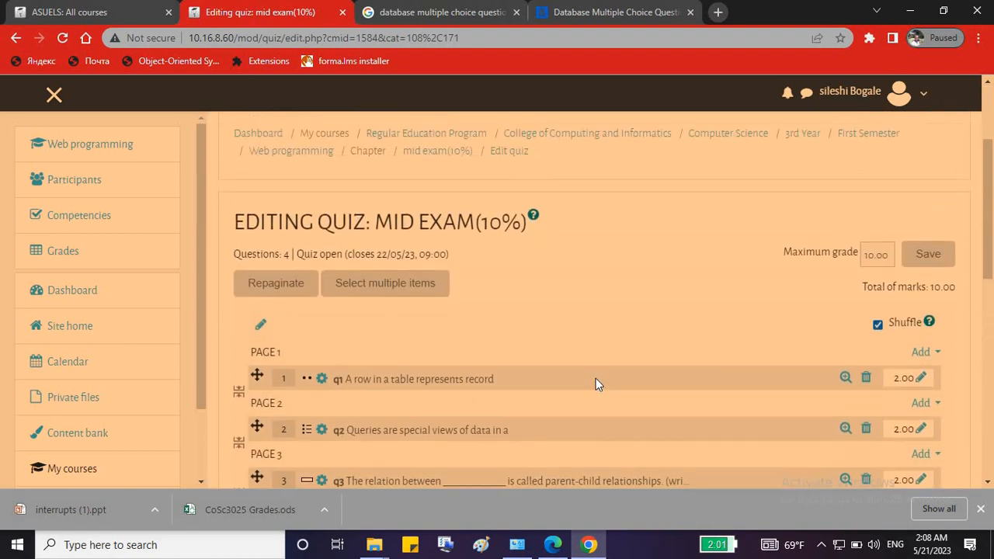
pyautogui.scroll(2, 596, 378)
# Review the quiz question list, then switch to the administrator's Assign roles window.
pyautogui.moveTo(991, 160); pyautogui.dragTo(992, 296)
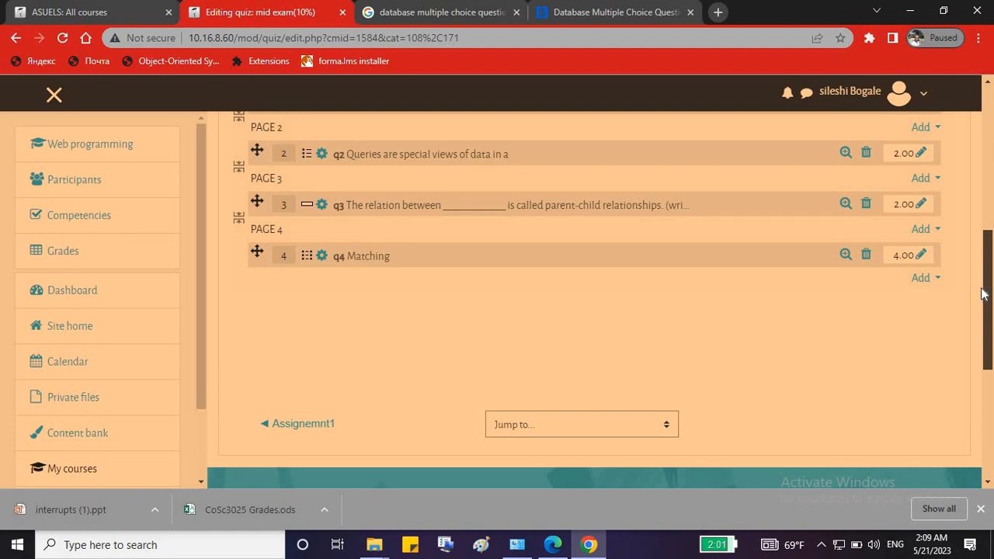
pyautogui.moveTo(990, 288); pyautogui.dragTo(989, 183)
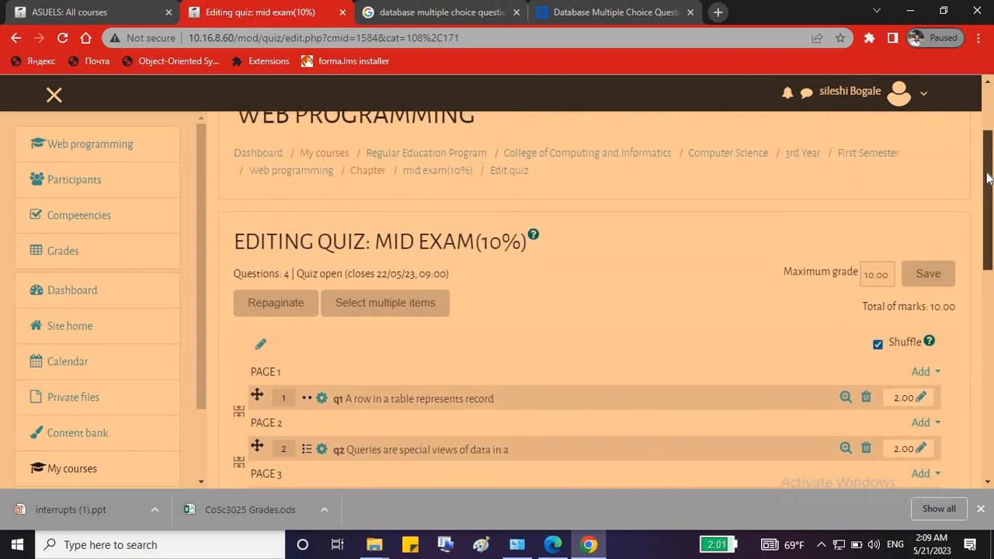
pyautogui.click(552, 545)
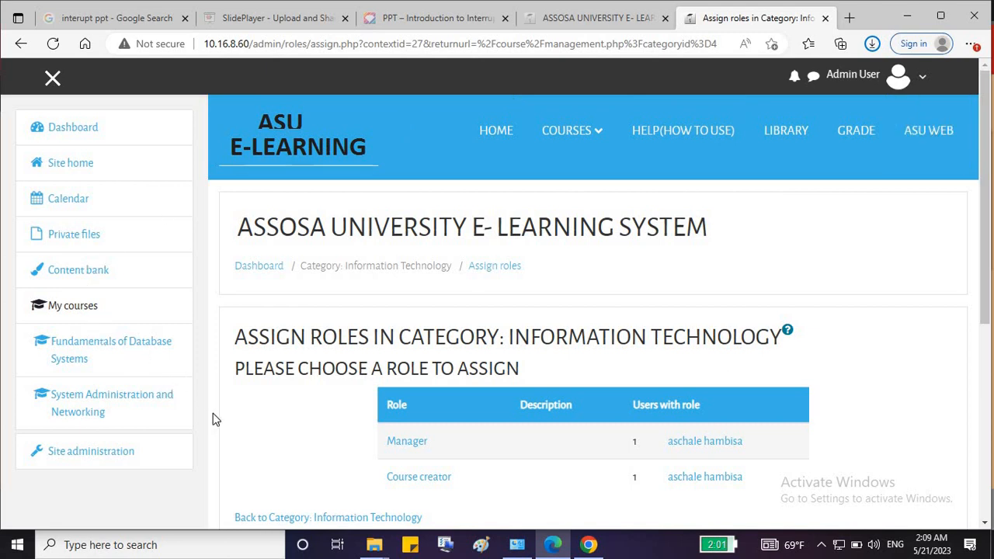
# Back in the administrator's window, open Site home from the navigation drawer.
pyautogui.click(588, 544)
pyautogui.scroll(2, 664, 363)
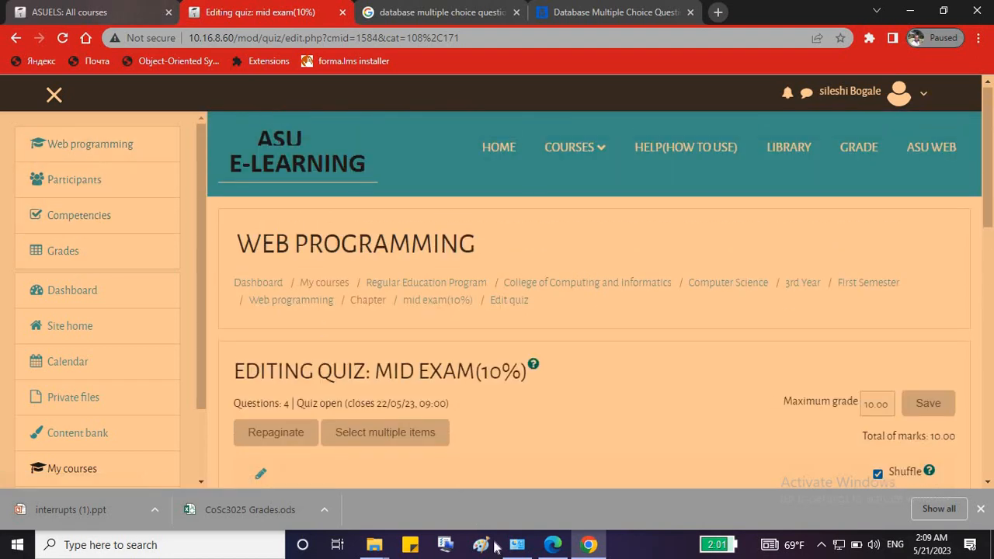
pyautogui.click(553, 544)
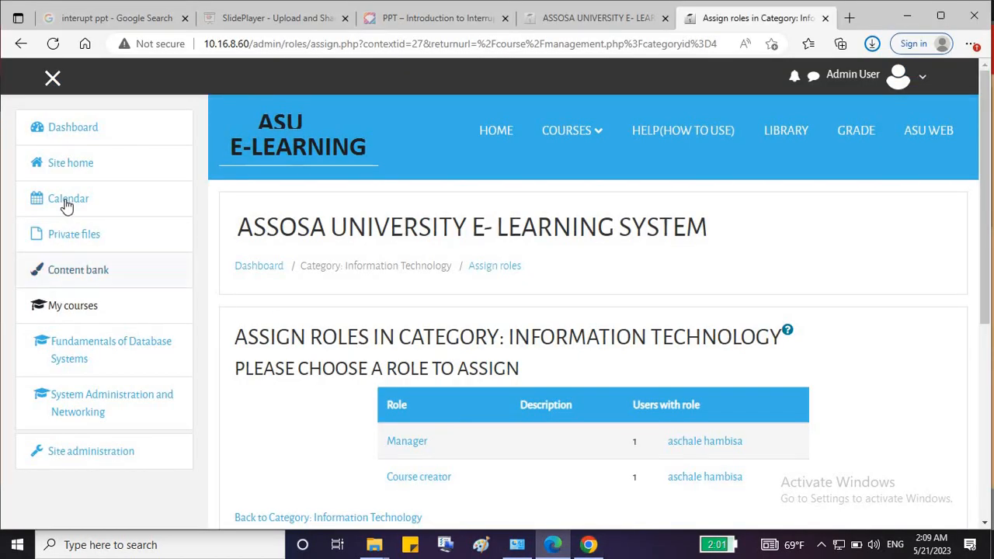
pyautogui.click(68, 164)
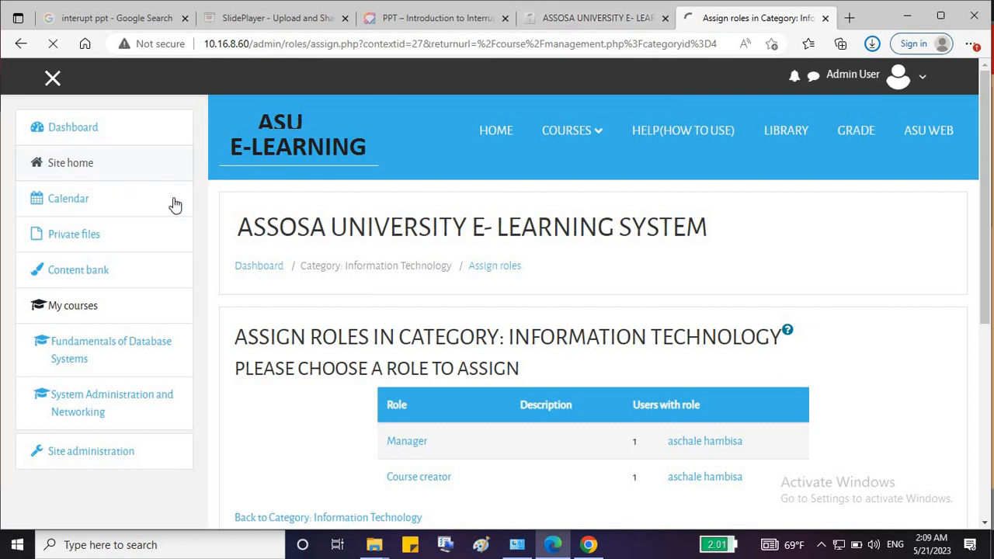
pyautogui.scroll(-2, 432, 318)
pyautogui.click(116, 201)
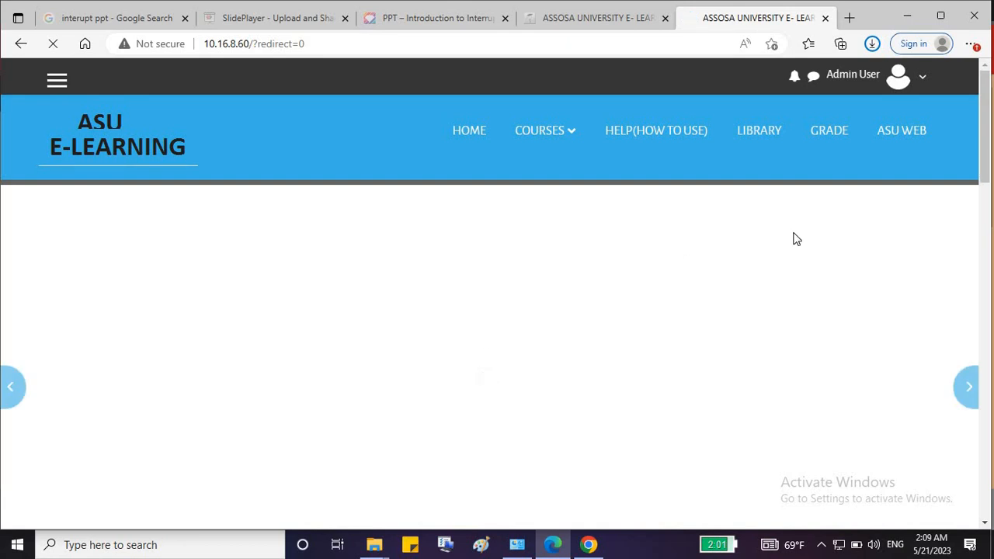
# Search the site's courses for 'web prog'.
pyautogui.scroll(-2, 793, 238)
pyautogui.scroll(-2, 792, 240)
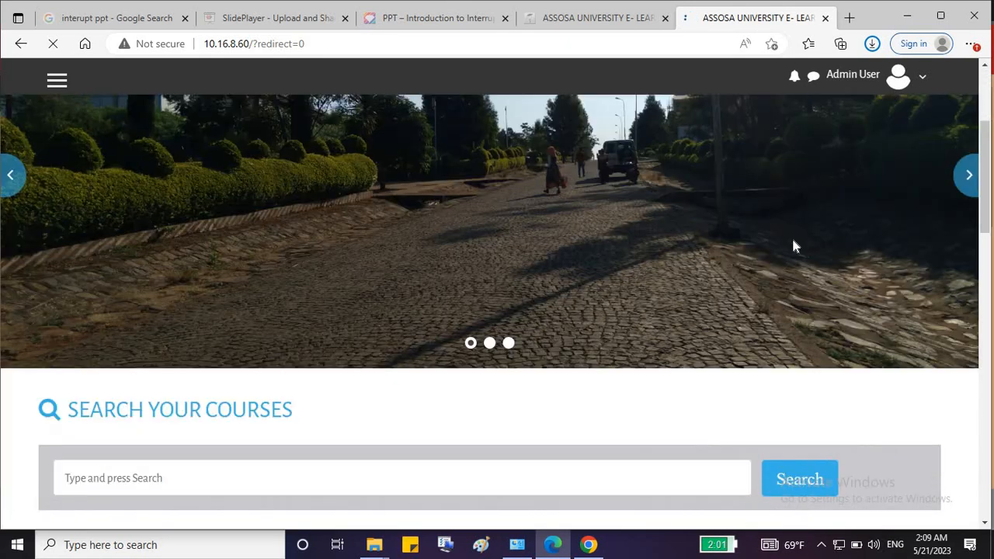
pyautogui.scroll(-4, 791, 235)
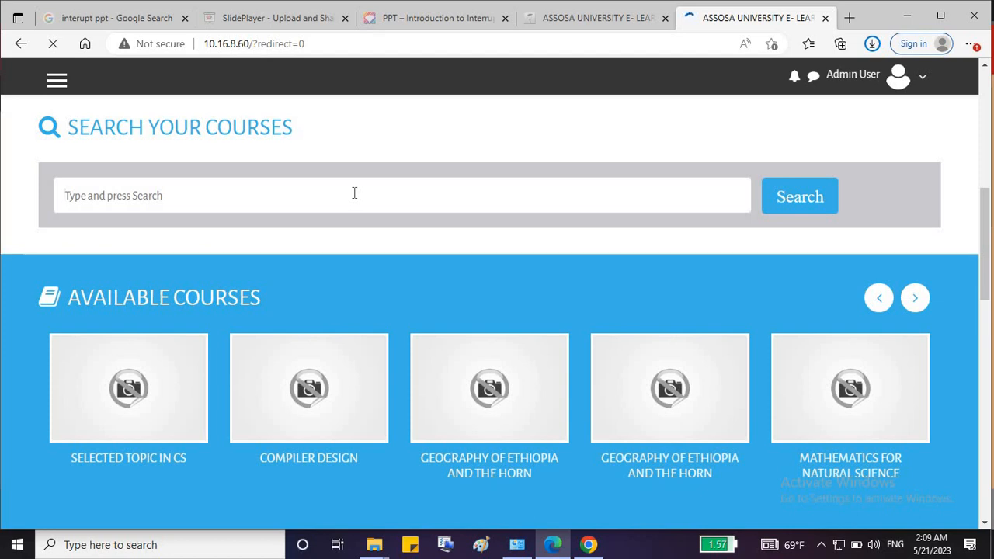
pyautogui.scroll(-5, 353, 193)
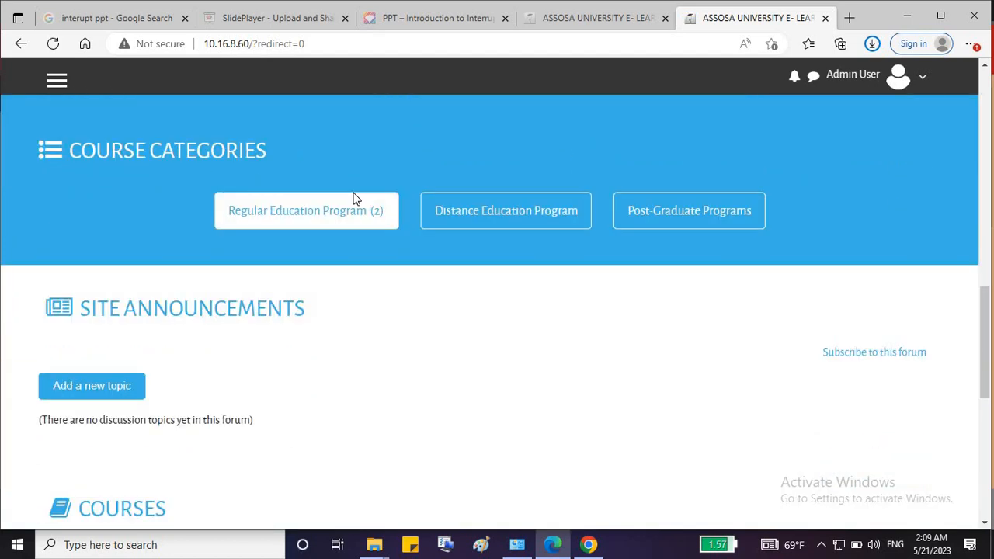
pyautogui.scroll(3, 353, 198)
pyautogui.scroll(-7, 393, 337)
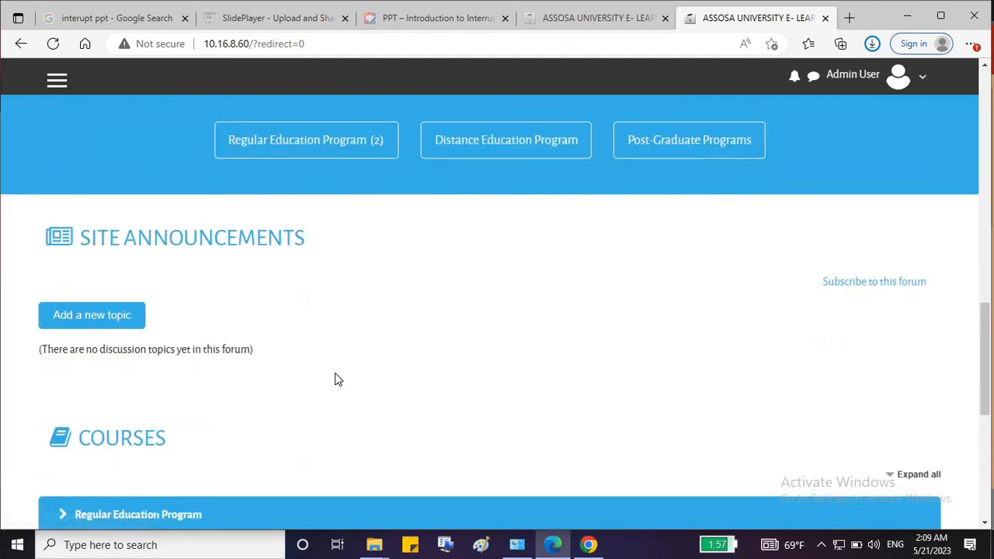
pyautogui.scroll(6, 324, 291)
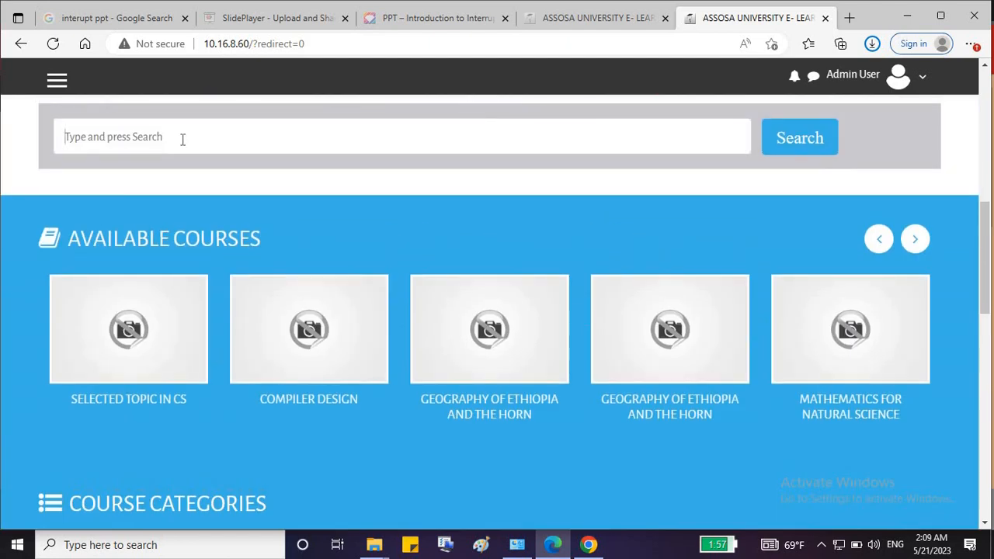
pyautogui.write('web programming')
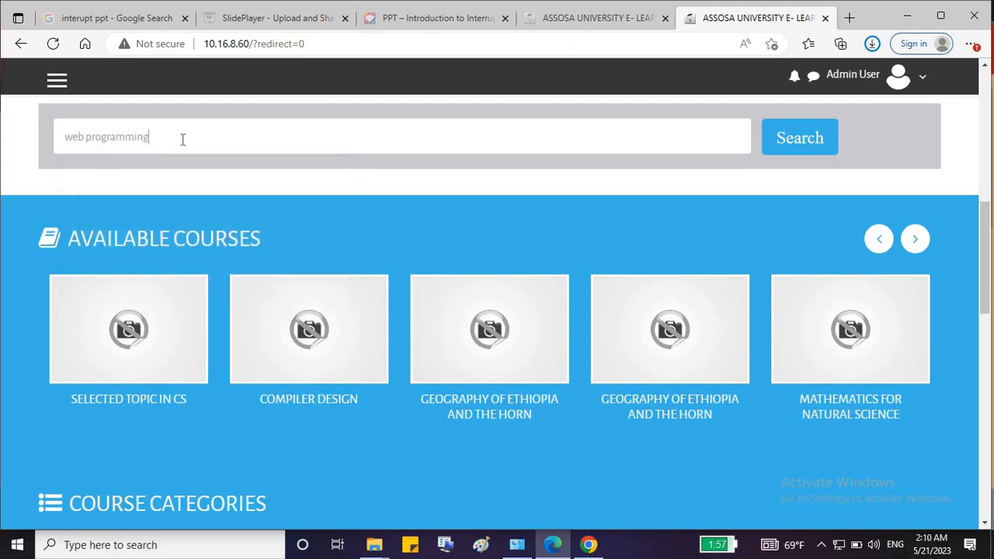
pyautogui.press('Return')
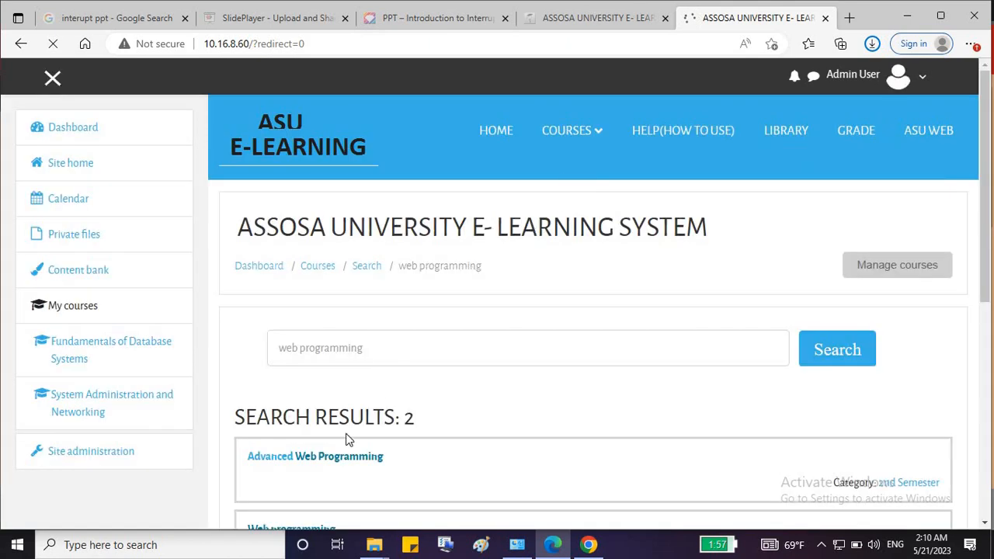
# Open the Web programming course and view its 34 participants.
pyautogui.scroll(-1, 335, 461)
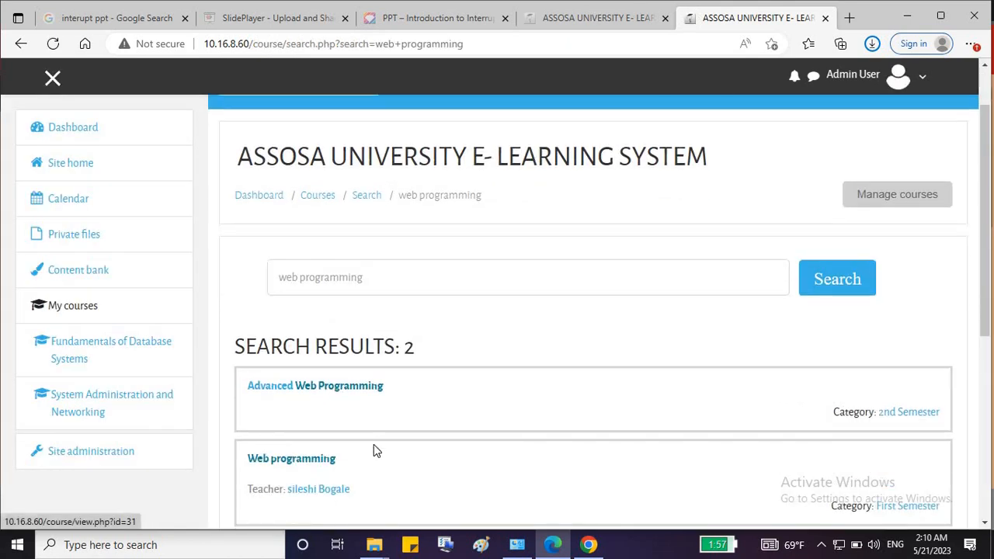
pyautogui.scroll(-2, 324, 497)
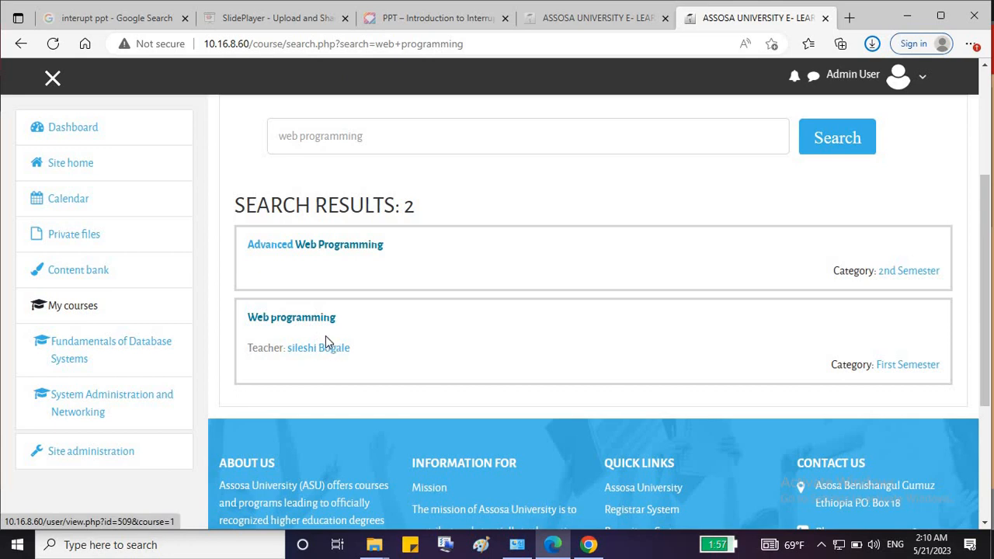
pyautogui.click(296, 321)
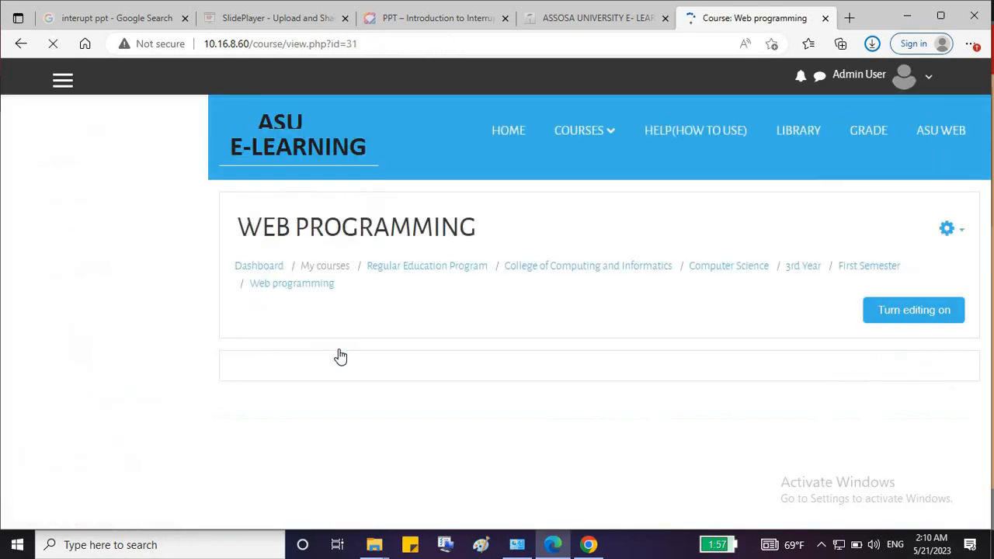
pyautogui.scroll(-2, 521, 375)
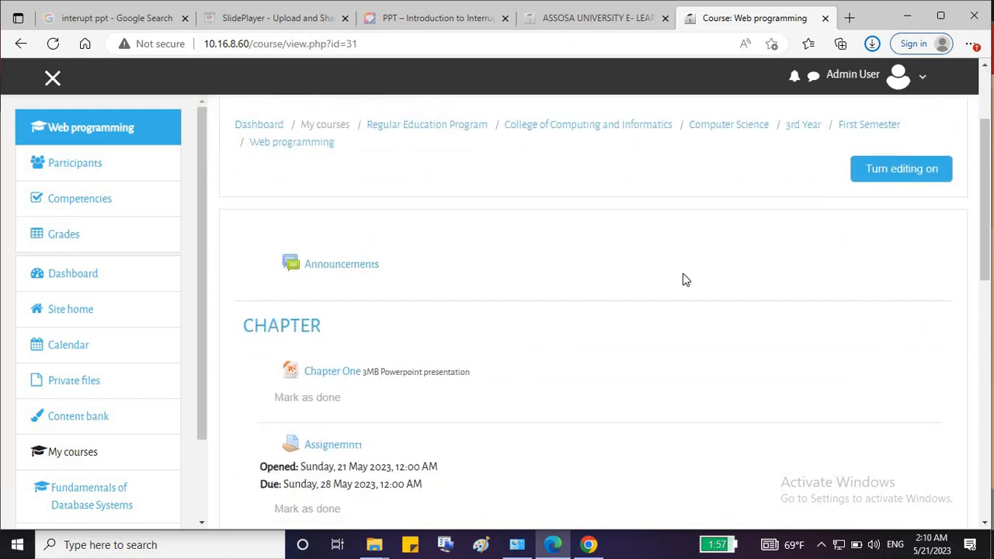
pyautogui.click(74, 169)
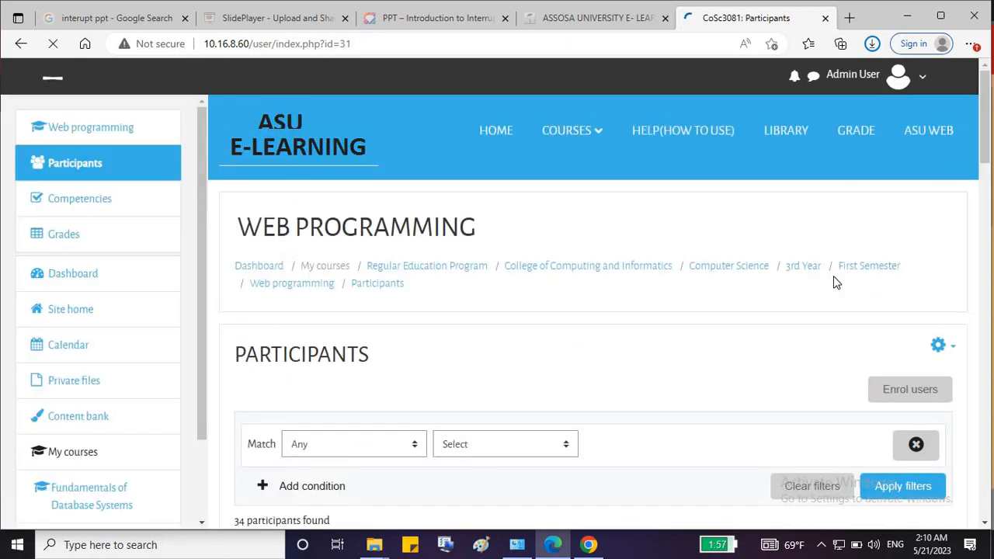
# Enrol the test student account, found by searching 'stud', with the Student role.
pyautogui.click(898, 393)
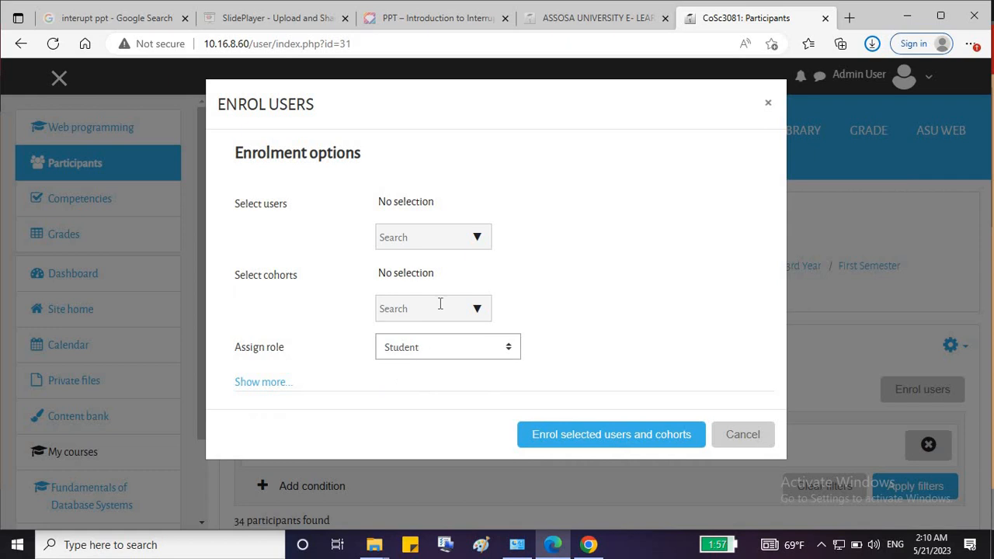
pyautogui.click(439, 304)
pyautogui.click(434, 235)
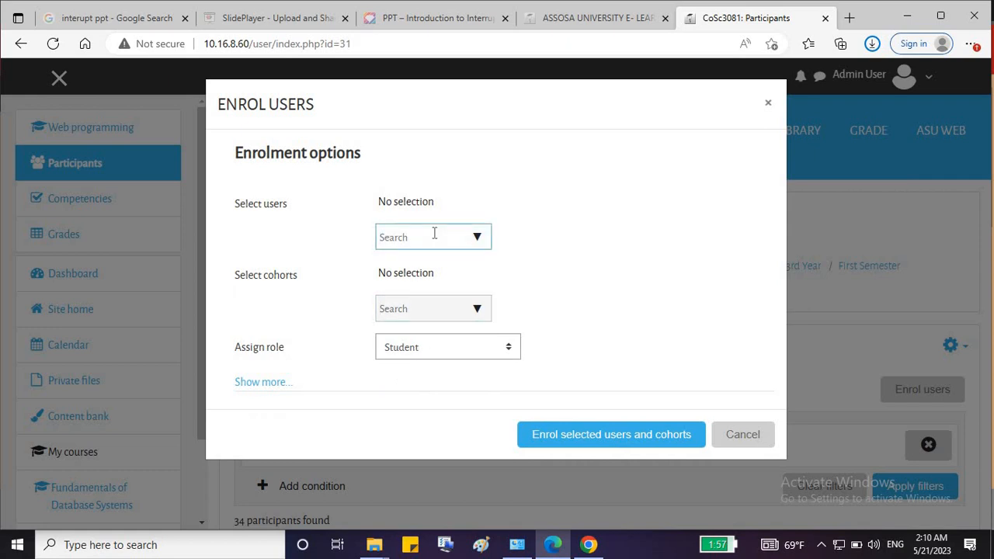
pyautogui.write('stud1')
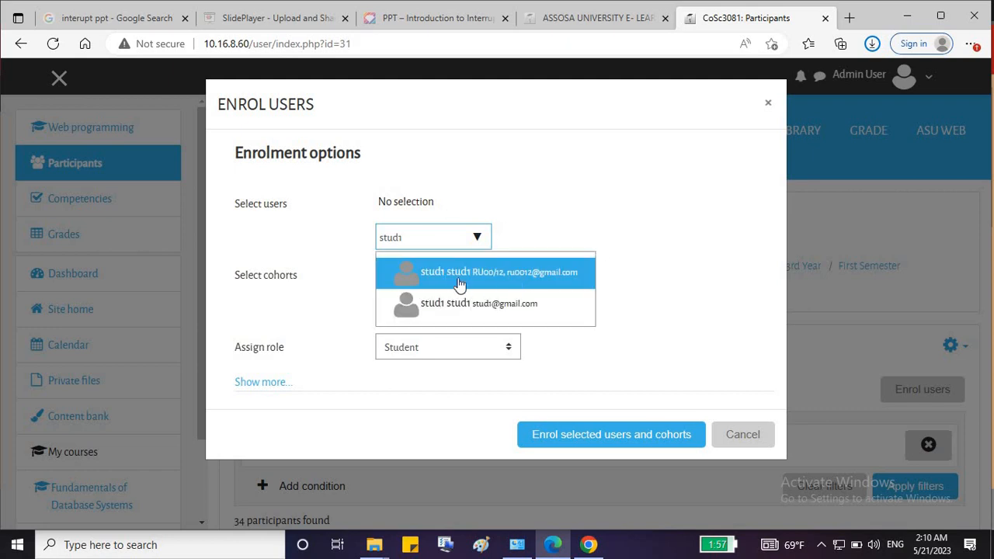
pyautogui.click(460, 311)
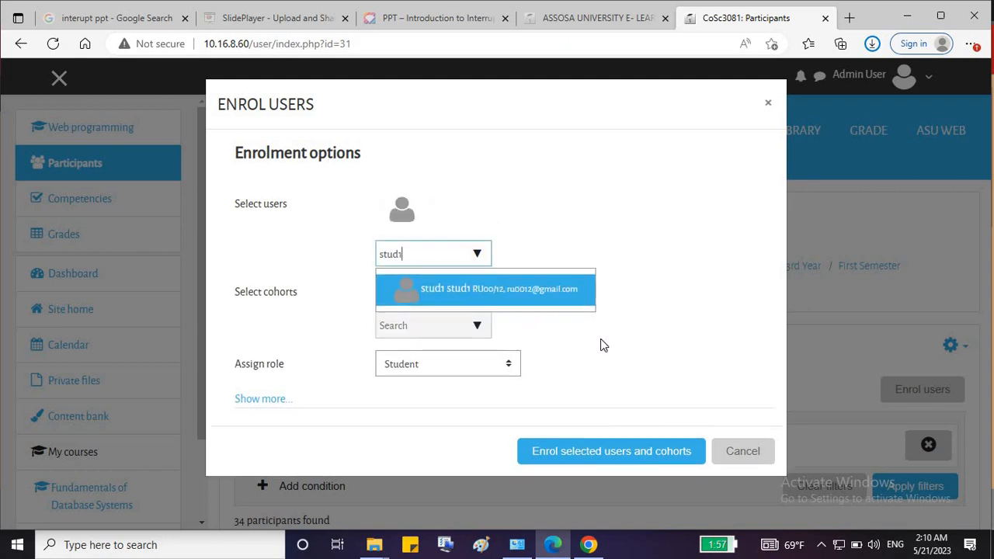
pyautogui.click(576, 455)
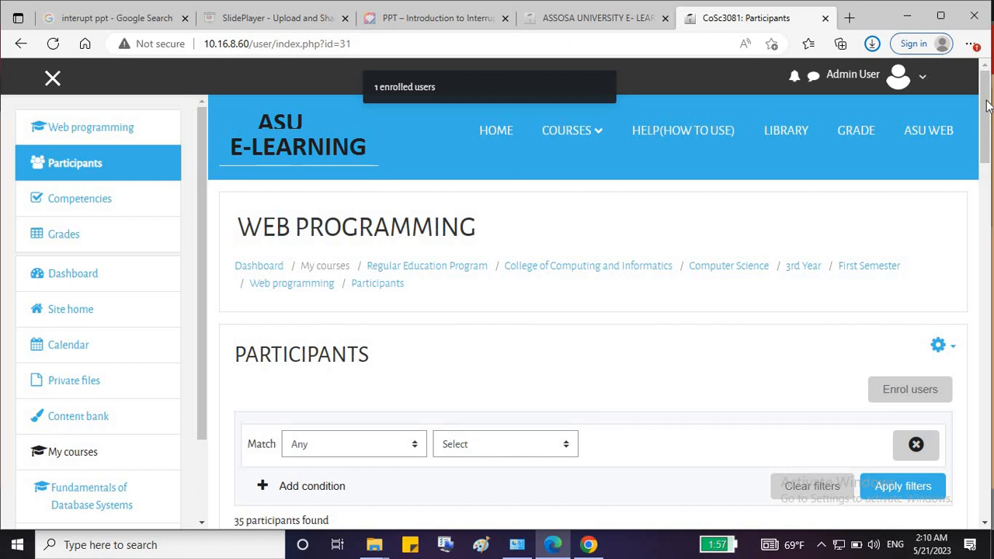
pyautogui.scroll(-10, 986, 97)
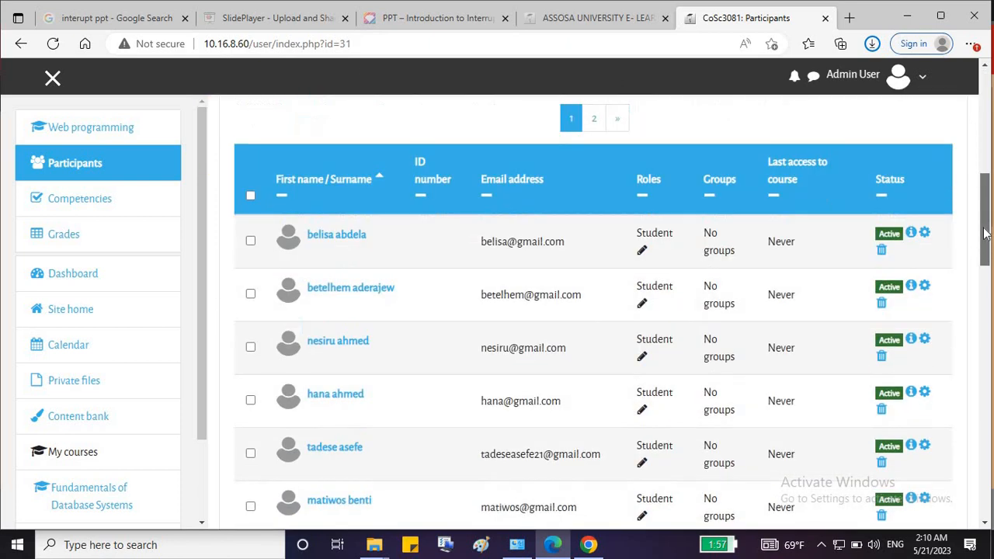
pyautogui.scroll(7, 888, 211)
# Log out as administrator and log in with the saved test student credentials.
pyautogui.click(912, 78)
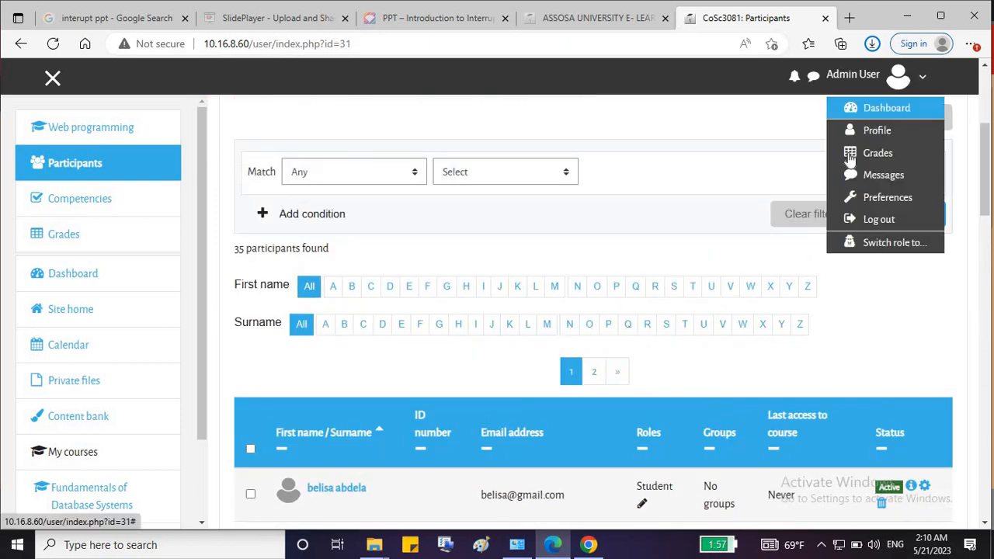
pyautogui.click(875, 222)
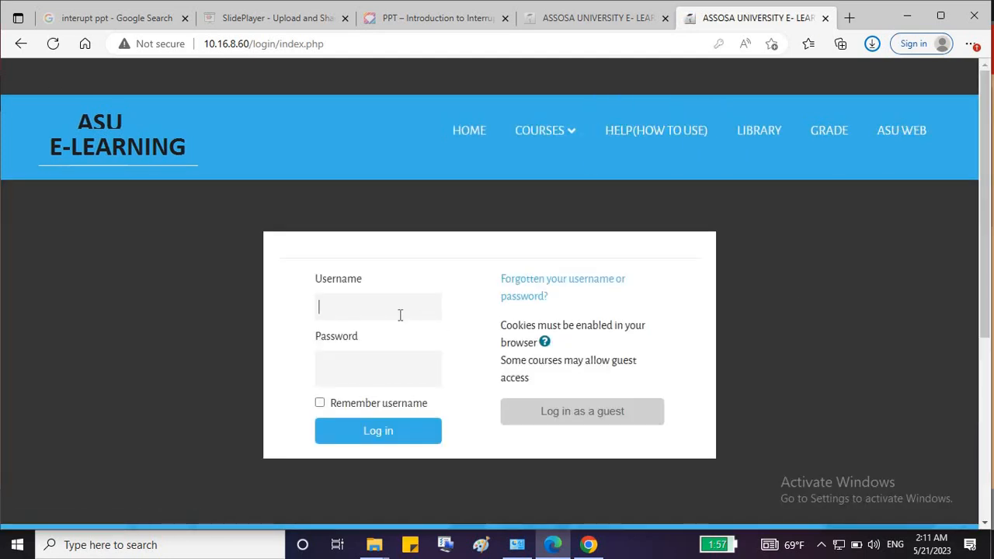
pyautogui.click(400, 315)
pyautogui.write('s')
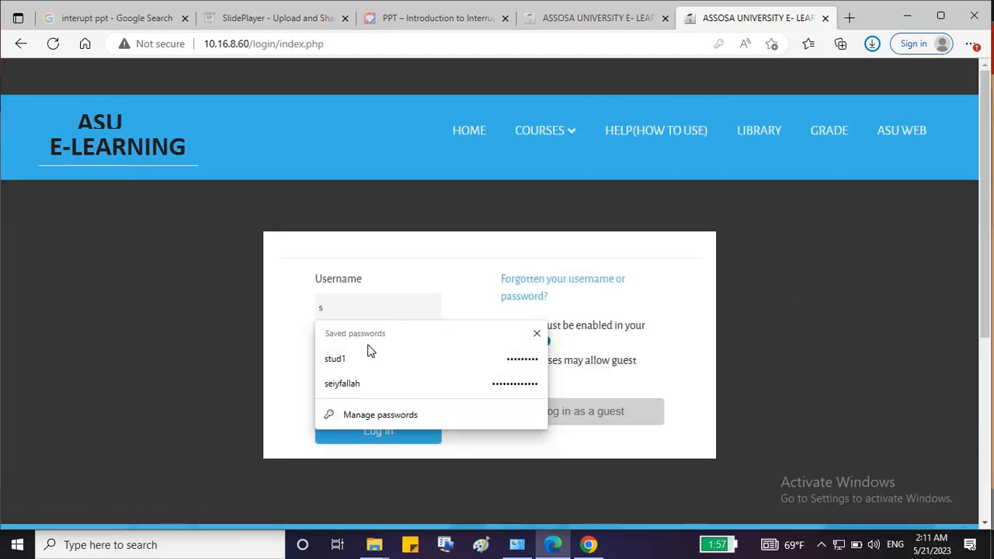
pyautogui.click(368, 360)
pyautogui.click(357, 429)
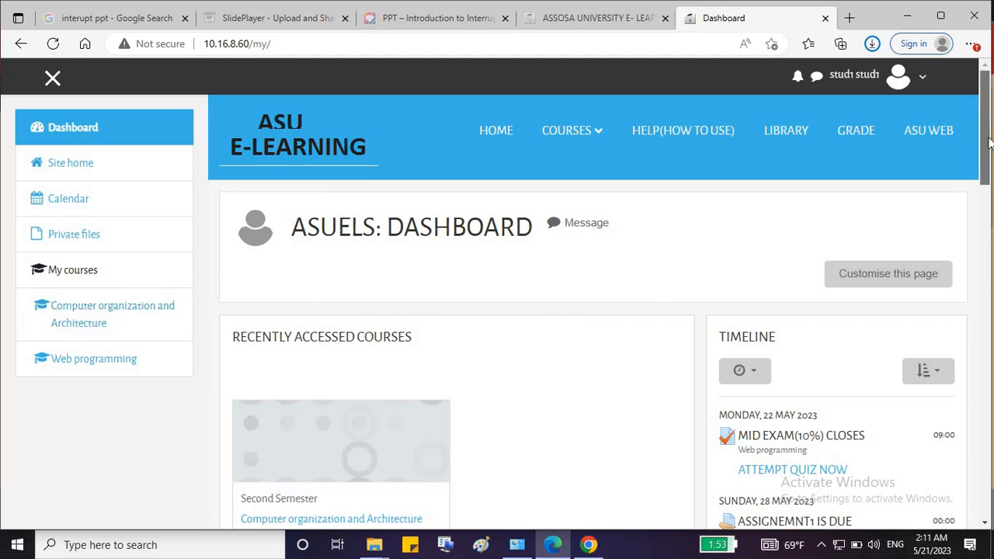
pyautogui.scroll(-15, 988, 175)
pyautogui.scroll(10, 988, 305)
pyautogui.scroll(-8, 810, 308)
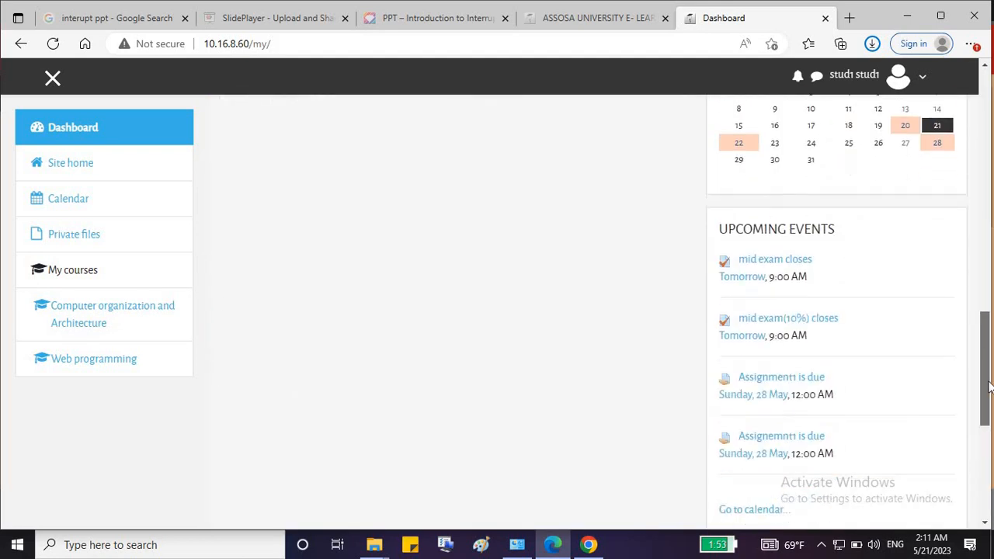
pyautogui.scroll(2, 759, 222)
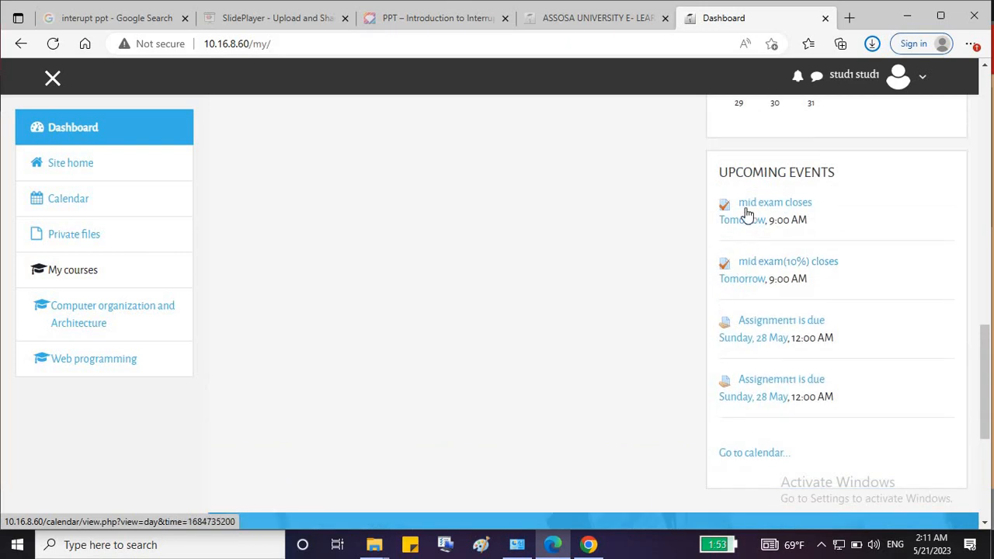
pyautogui.scroll(3, 769, 341)
pyautogui.scroll(2, 798, 295)
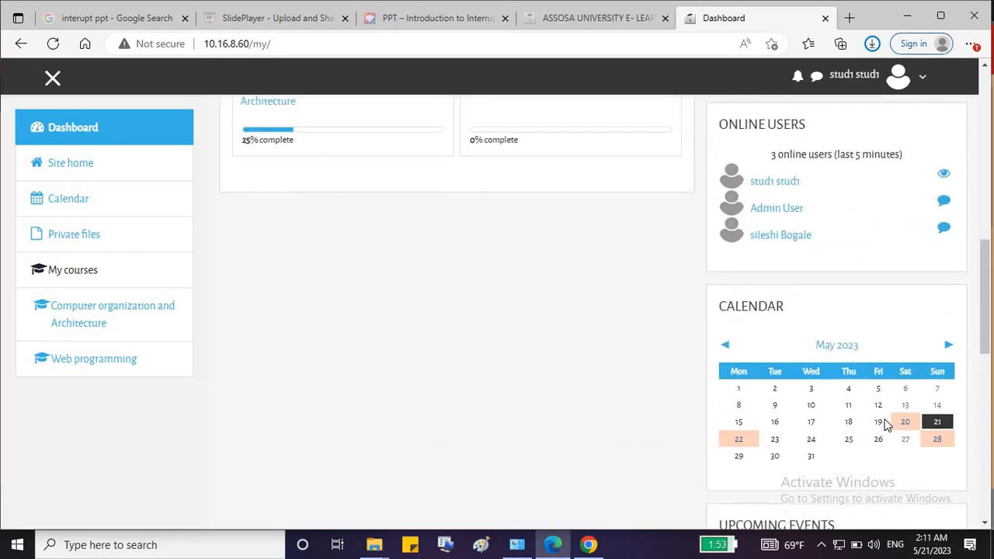
pyautogui.scroll(3, 843, 295)
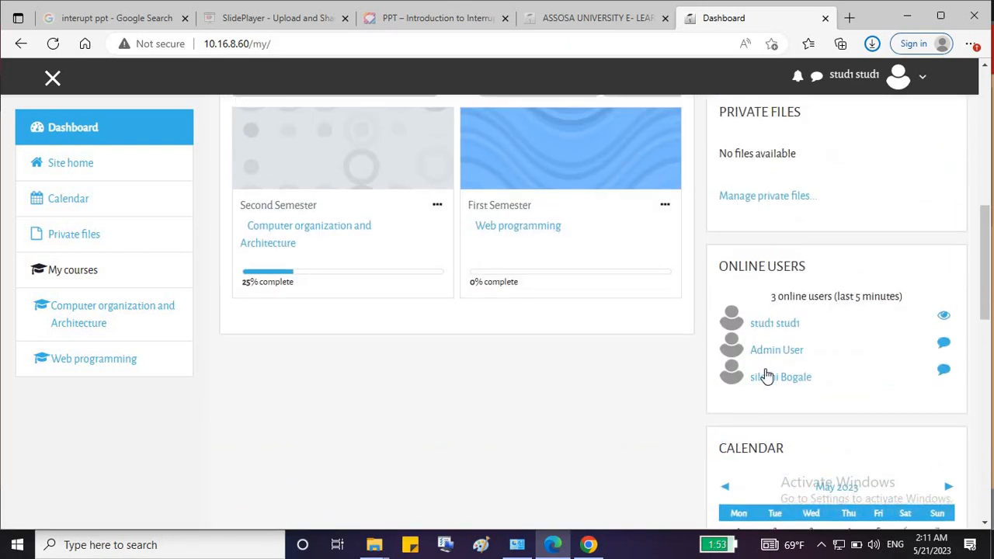
pyautogui.scroll(1, 794, 311)
pyautogui.scroll(2, 793, 310)
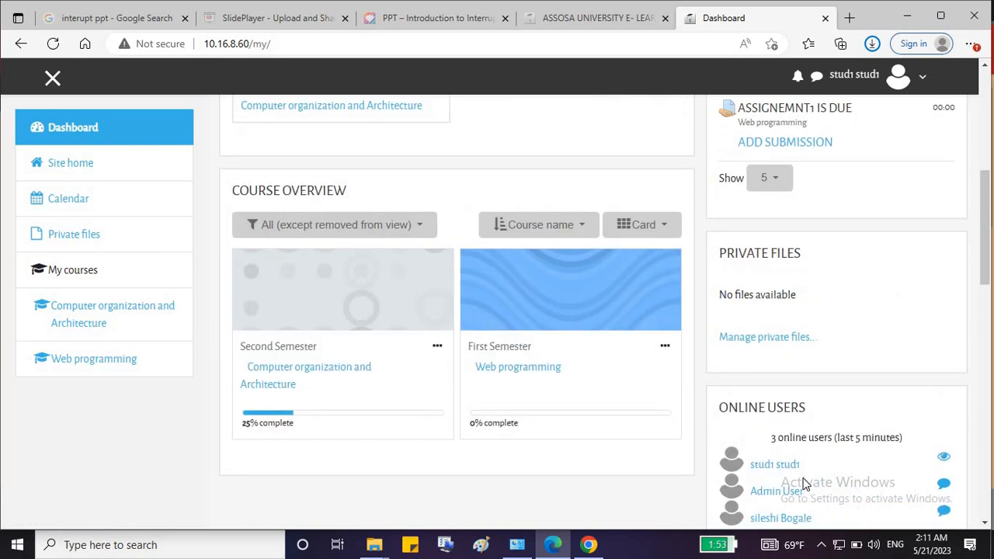
pyautogui.scroll(-1, 798, 497)
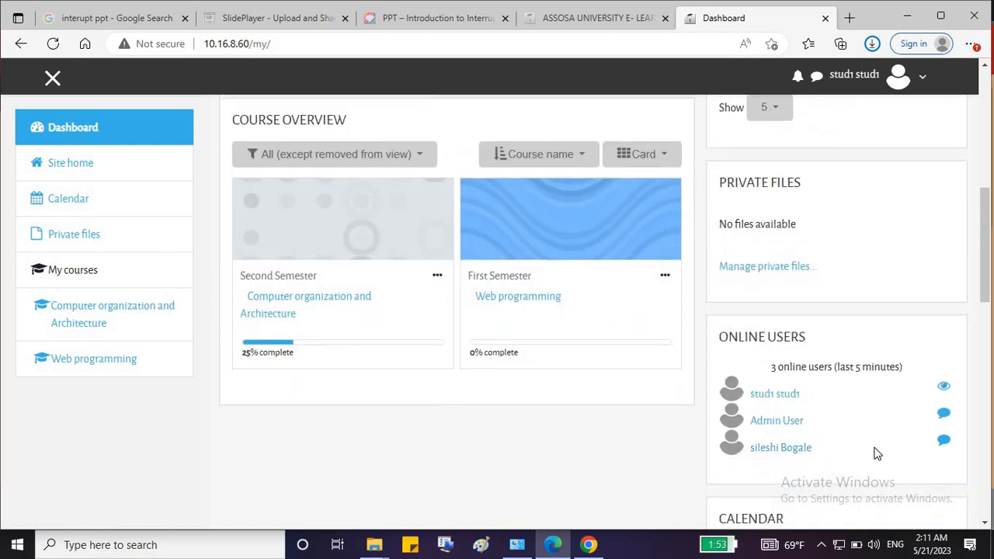
pyautogui.rightClick(943, 444)
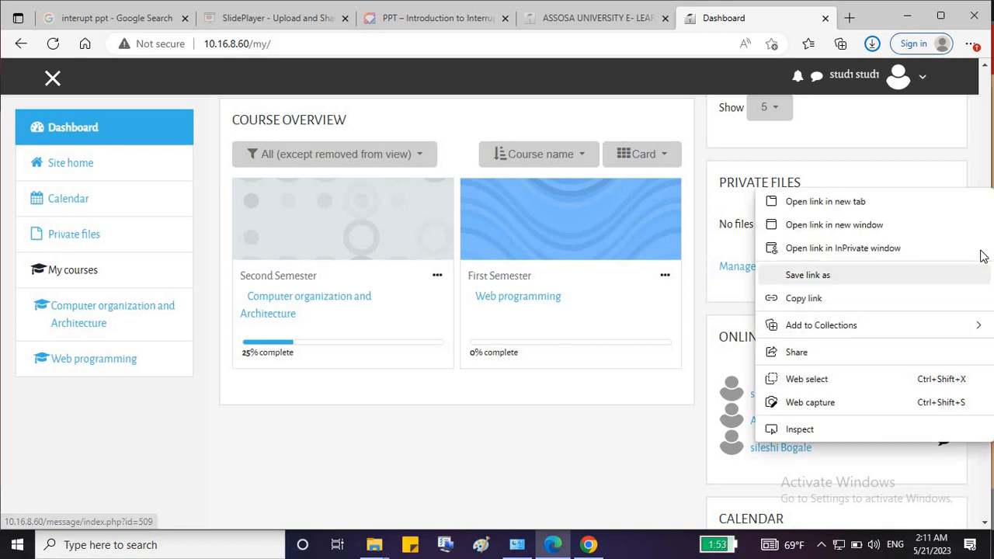
pyautogui.click(985, 146)
pyautogui.moveTo(985, 147); pyautogui.dragTo(985, 185)
pyautogui.scroll(2, 901, 215)
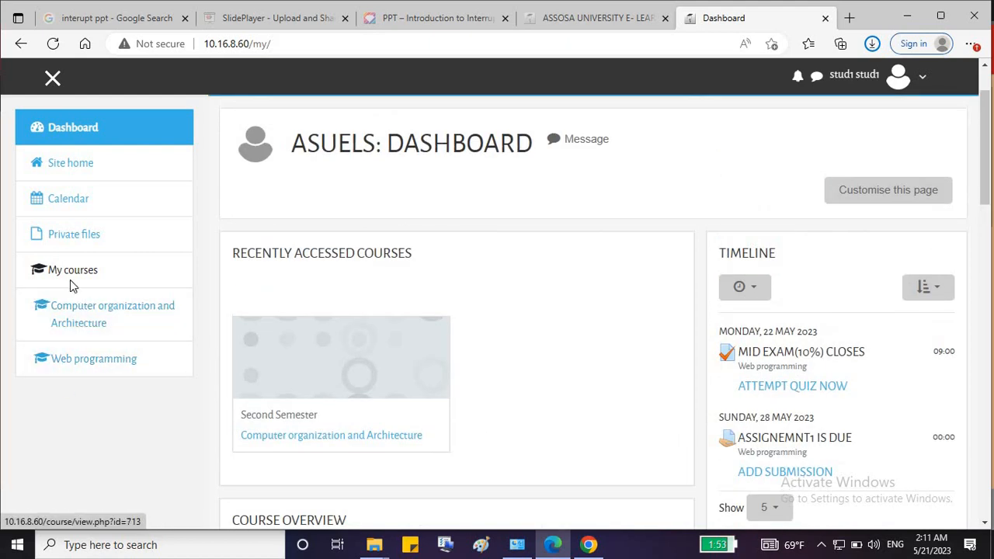
pyautogui.moveTo(86, 284); pyautogui.dragTo(55, 286)
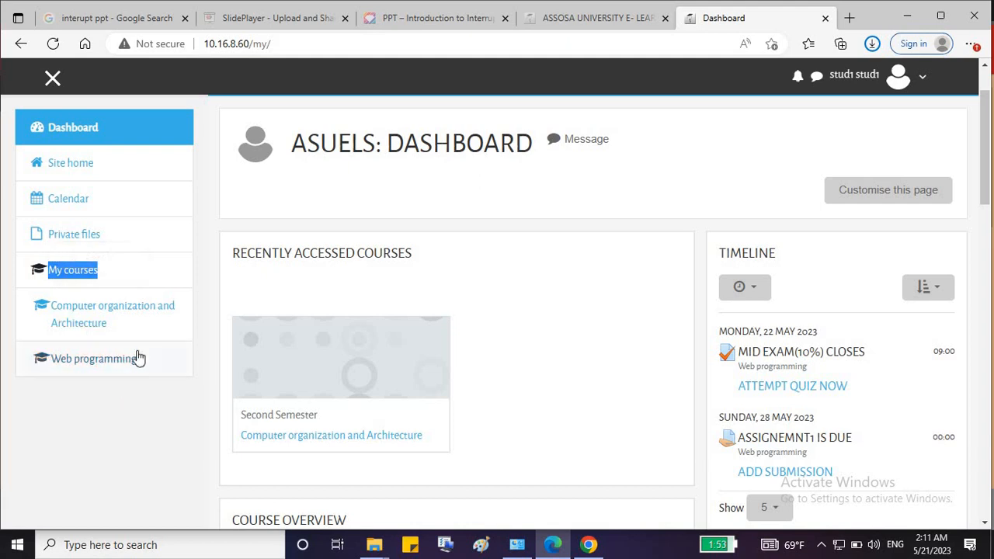
pyautogui.click(88, 361)
# Open Web programming, dismiss the tour, and go via Chapter One to Assignemnt1.
pyautogui.click(88, 363)
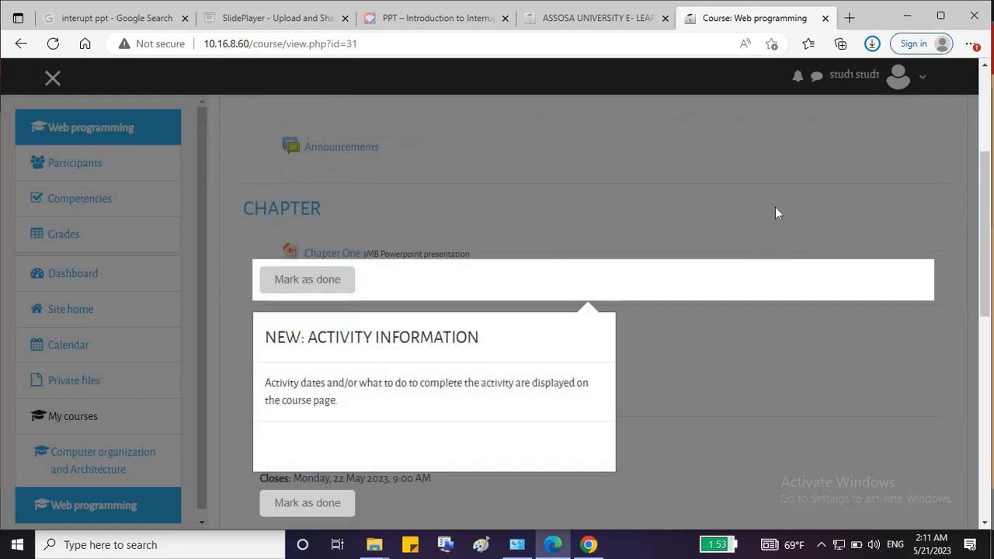
pyautogui.click(775, 206)
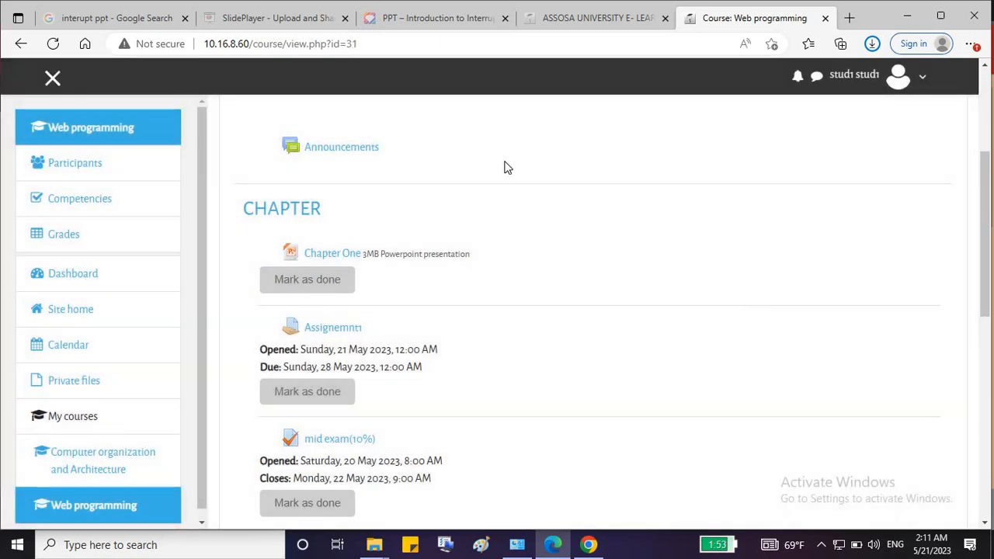
pyautogui.click(324, 258)
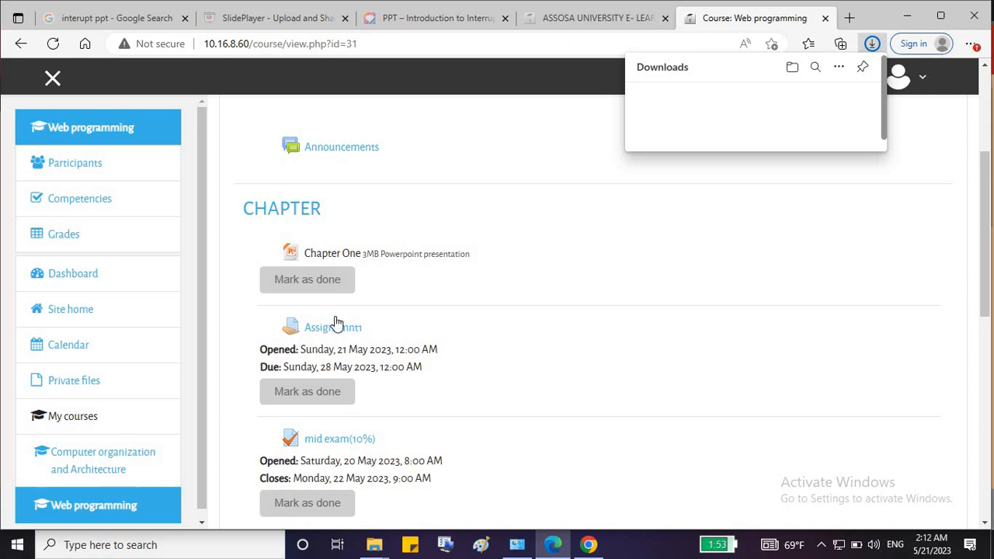
pyautogui.click(336, 322)
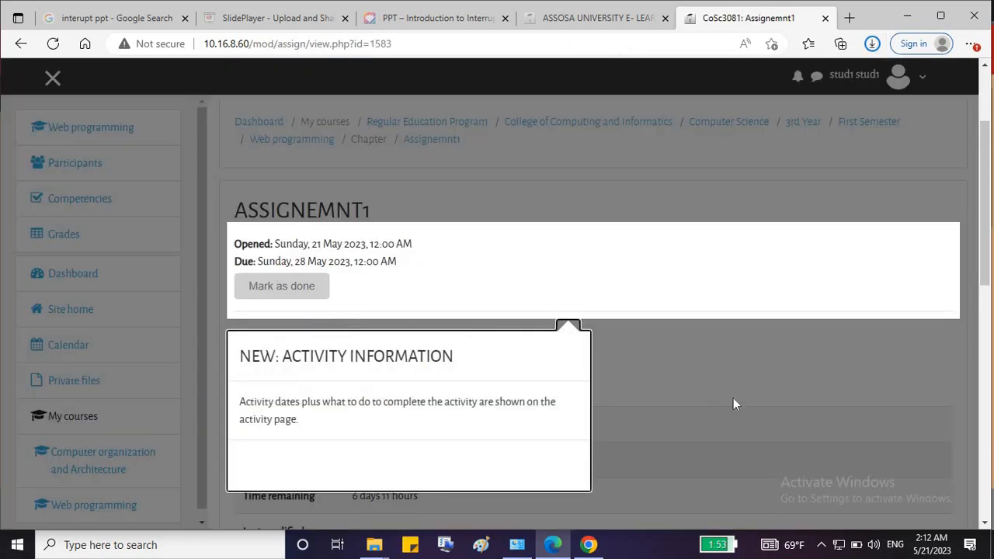
# On the Assignemnt1 page, check its No attempt status and choose Add submission.
pyautogui.click(733, 398)
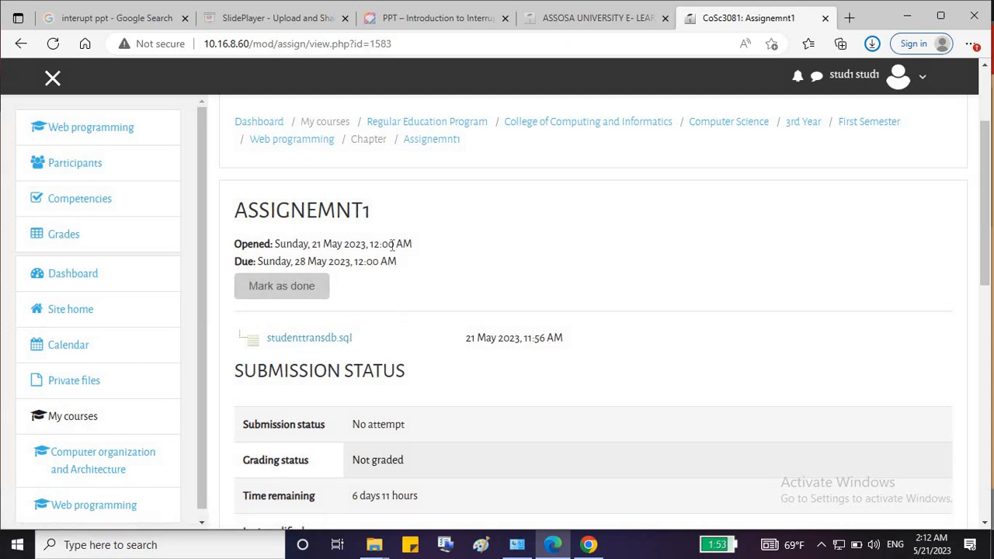
pyautogui.scroll(-1, 397, 244)
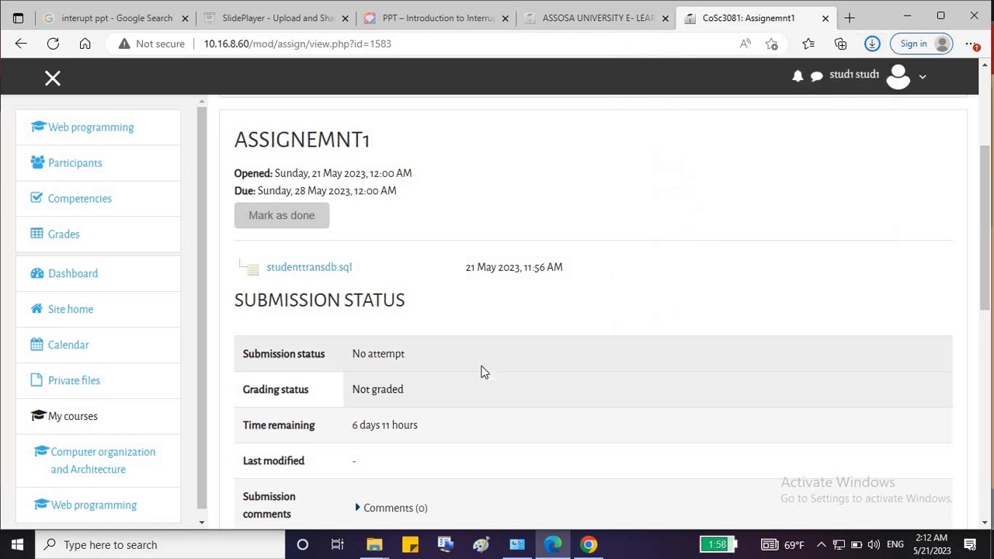
pyautogui.scroll(-1, 474, 382)
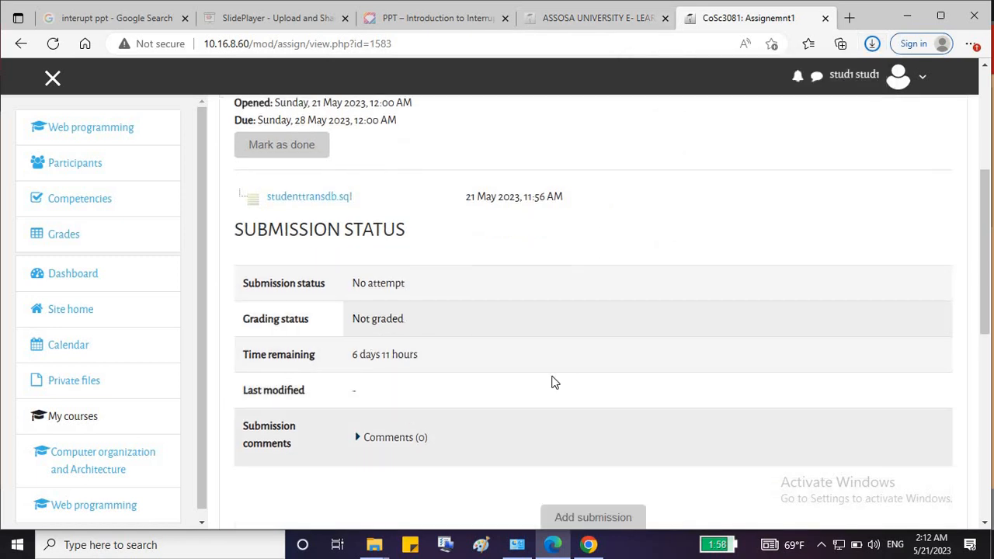
pyautogui.scroll(-2, 617, 321)
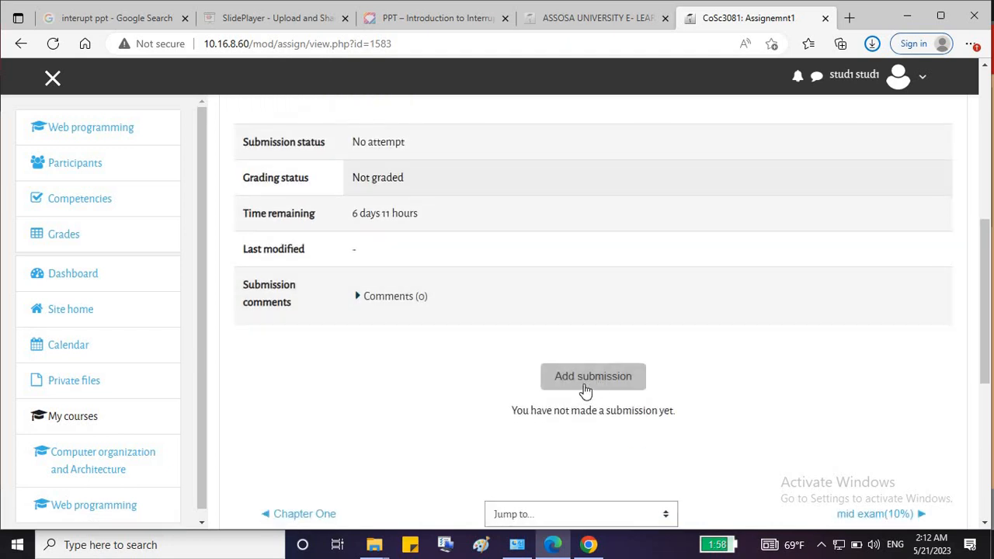
pyautogui.click(585, 388)
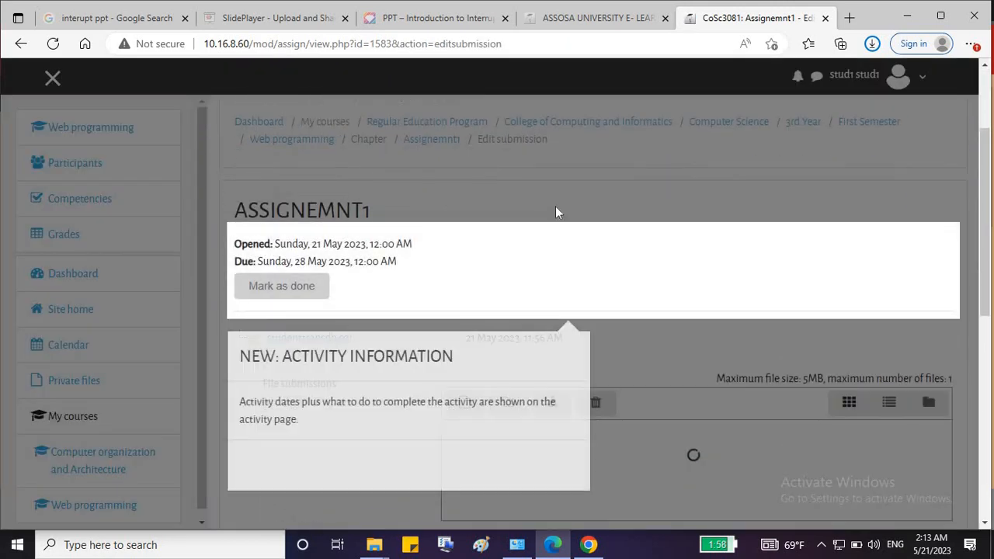
# Open Assignemnt1's file picker and browse the computer for a file to attach.
pyautogui.click(555, 207)
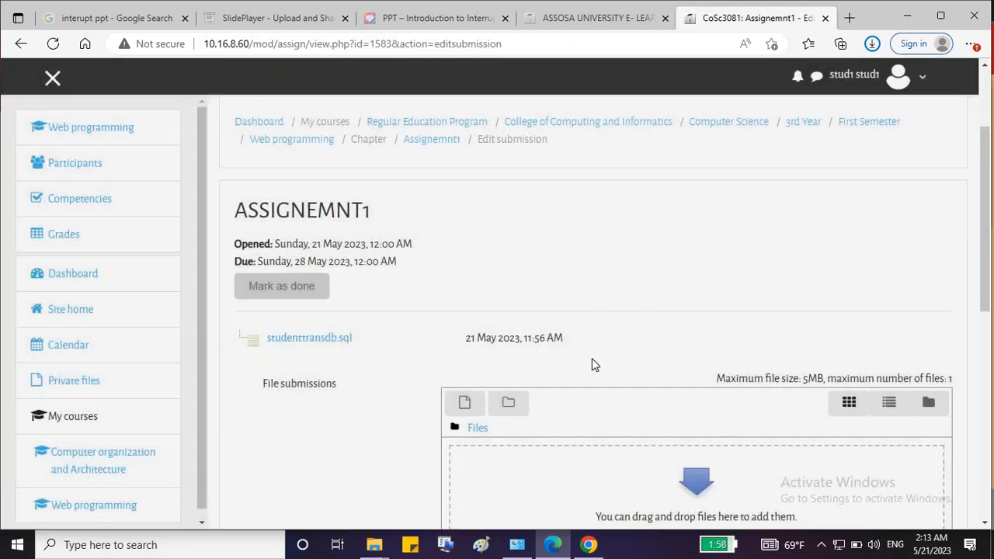
pyautogui.scroll(-2, 579, 338)
pyautogui.click(464, 262)
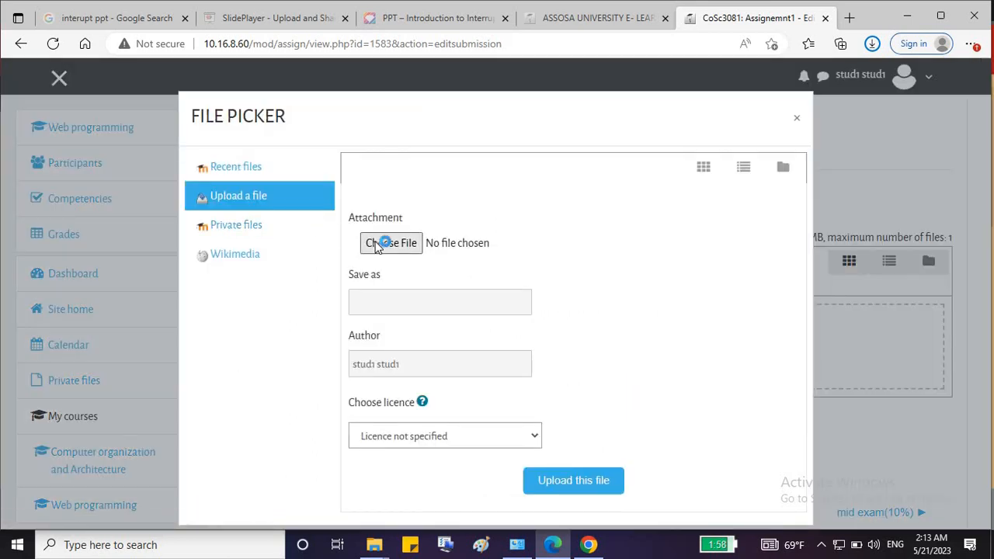
pyautogui.click(378, 244)
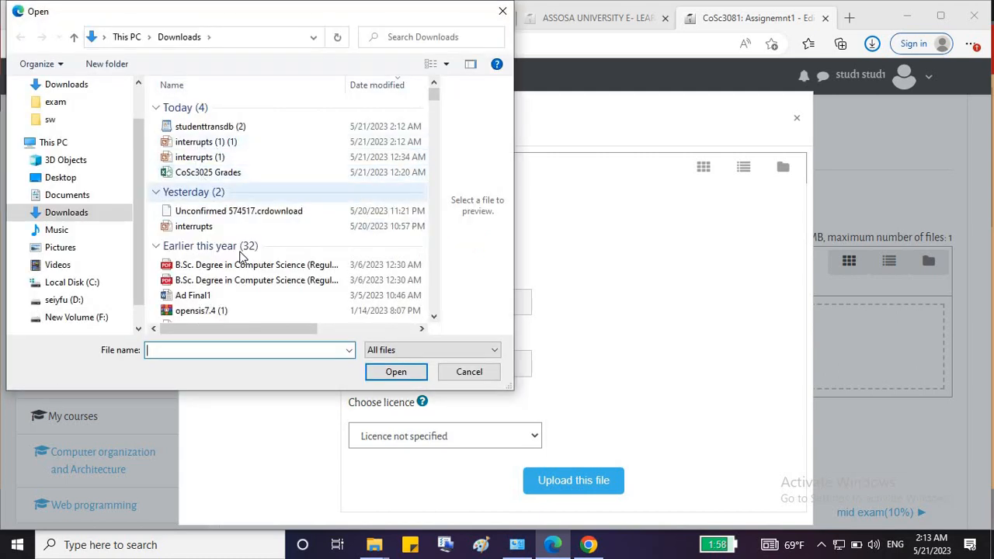
pyautogui.click(323, 264)
pyautogui.scroll(-1, 437, 122)
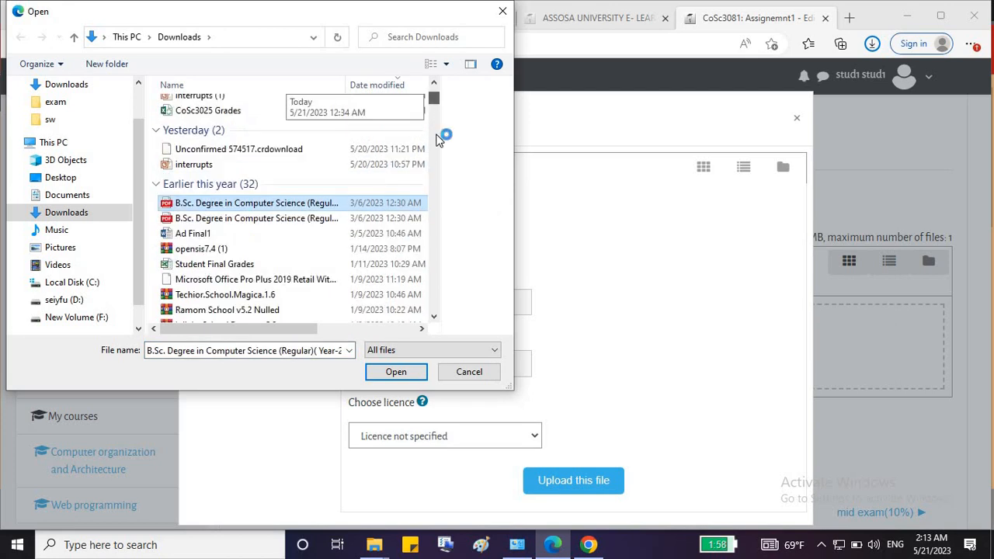
pyautogui.moveTo(437, 140); pyautogui.dragTo(440, 224)
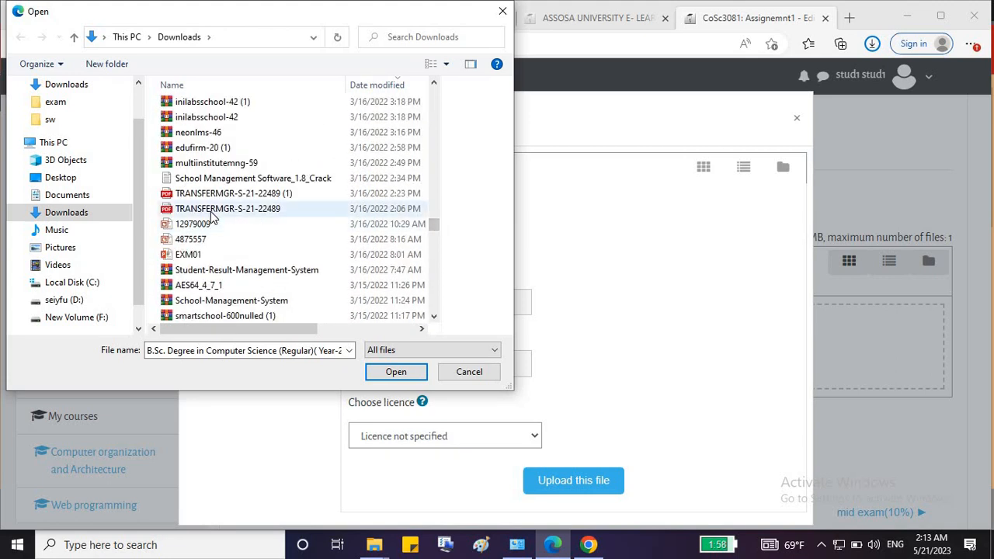
pyautogui.click(303, 210)
pyautogui.click(392, 372)
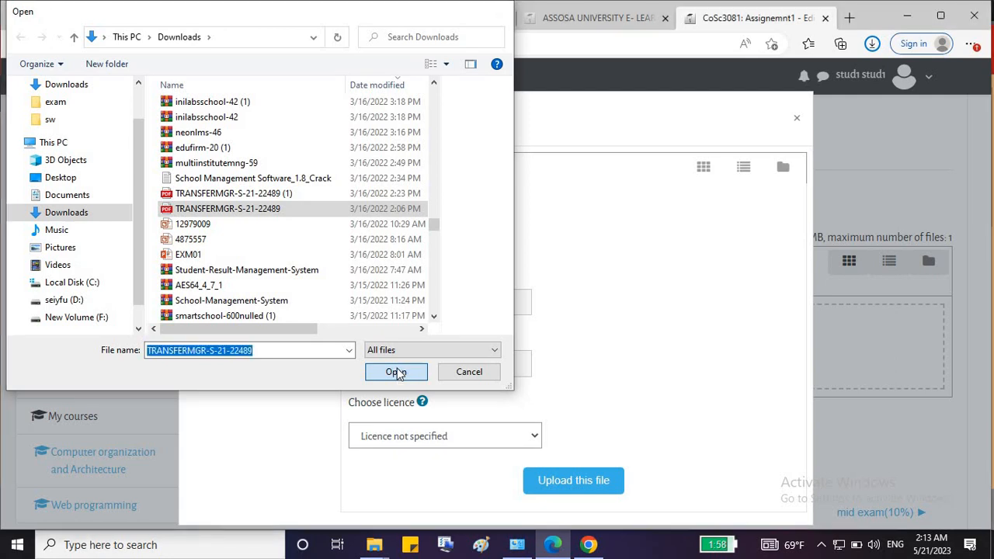
pyautogui.click(555, 485)
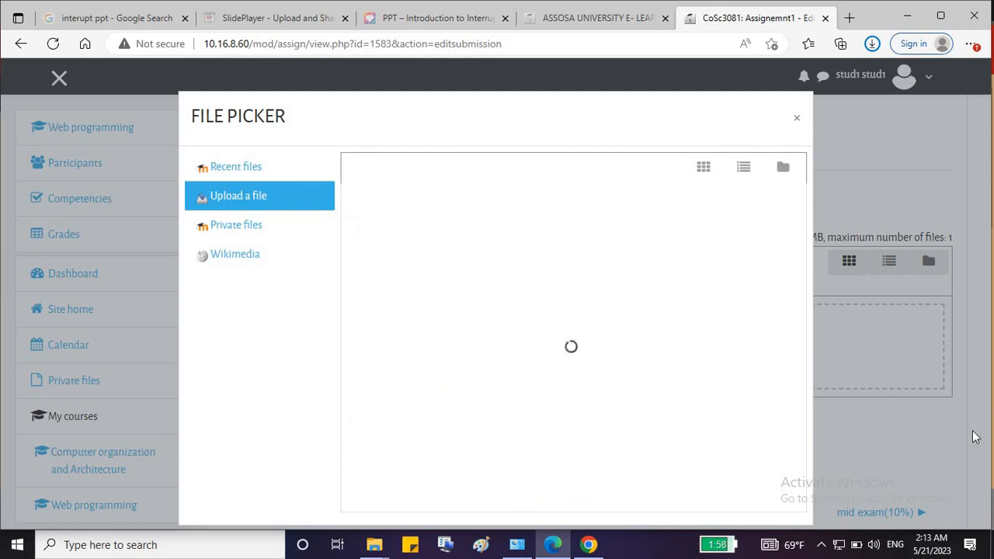
pyautogui.scroll(-3, 511, 220)
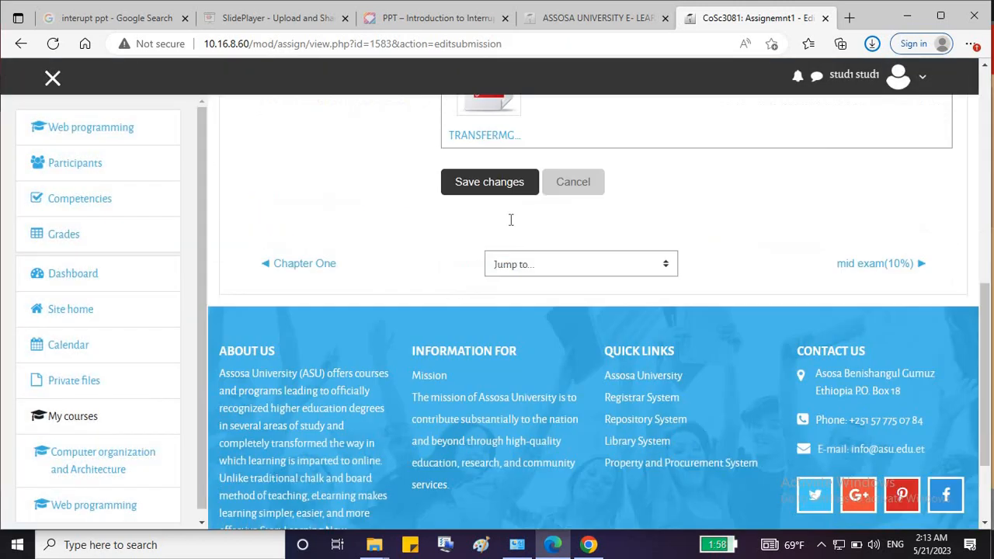
pyautogui.scroll(-2, 728, 213)
pyautogui.scroll(2, 572, 239)
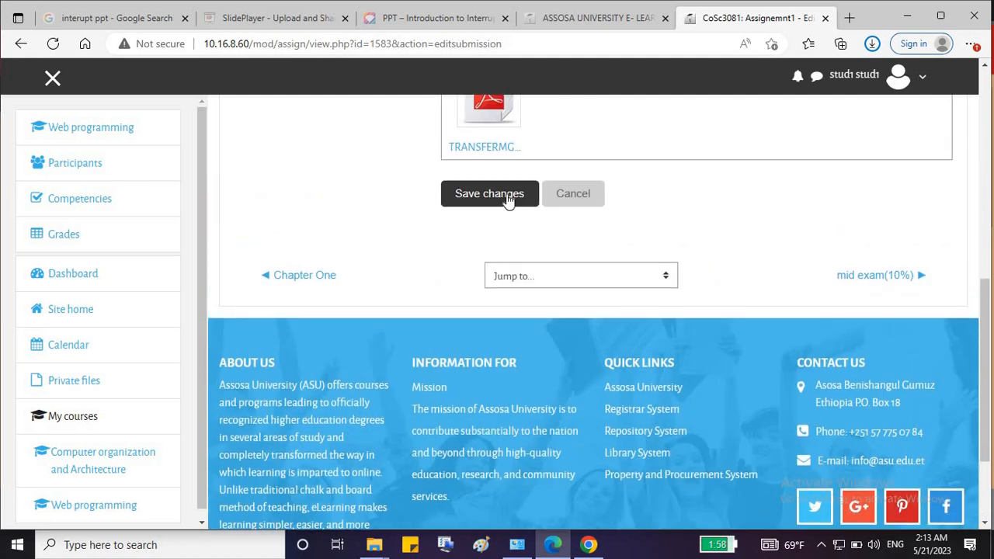
# Save the Assignemnt1 submission with the uploaded PDF.
pyautogui.click(508, 199)
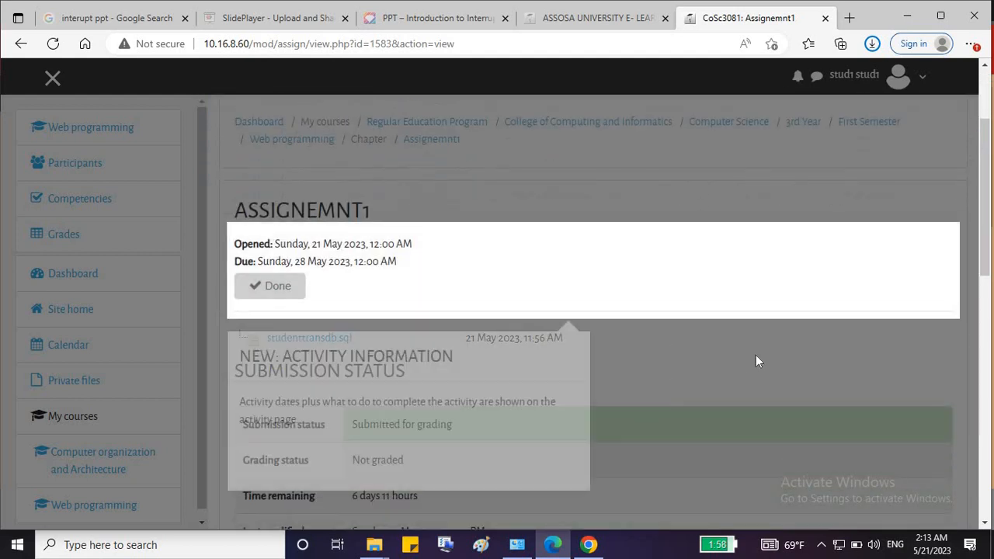
pyautogui.click(777, 343)
pyautogui.scroll(-3, 778, 344)
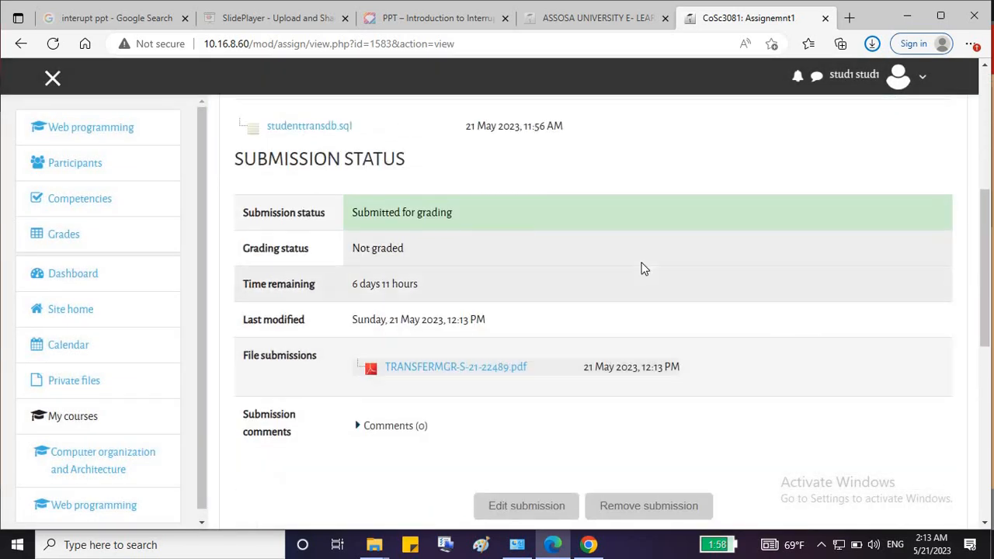
pyautogui.scroll(2, 233, 256)
# Return to the Web programming course page, where Assignemnt1 now shows as Done.
pyautogui.click(58, 127)
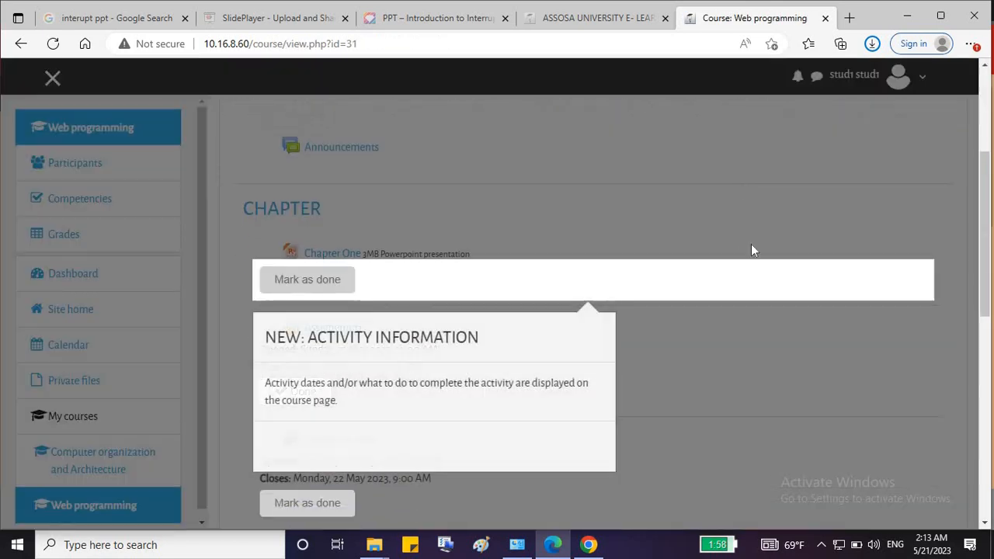
pyautogui.click(751, 250)
pyautogui.scroll(-2, 532, 291)
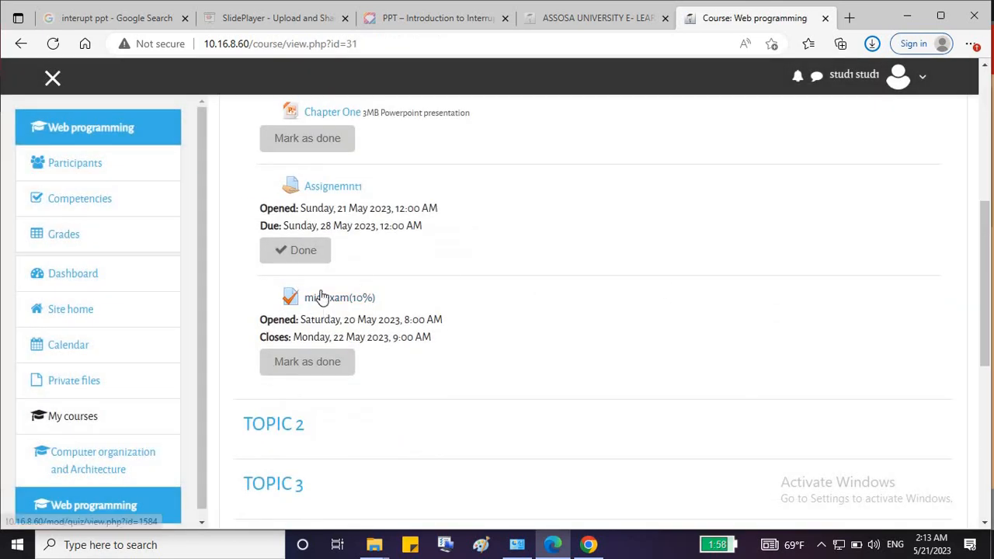
pyautogui.scroll(1, 340, 285)
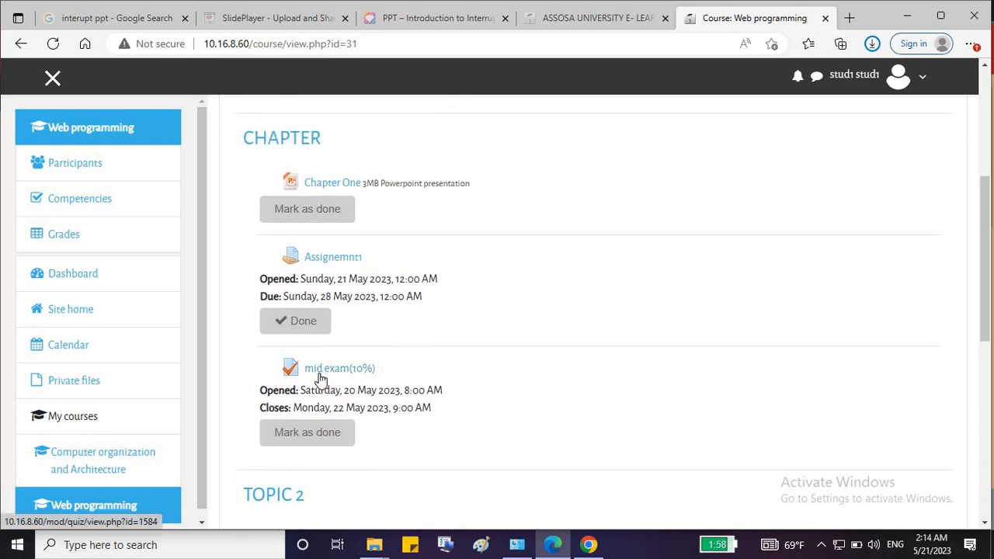
# Open the mid exam(10%) quiz and start its timed 30-minute attempt.
pyautogui.scroll(-1, 422, 359)
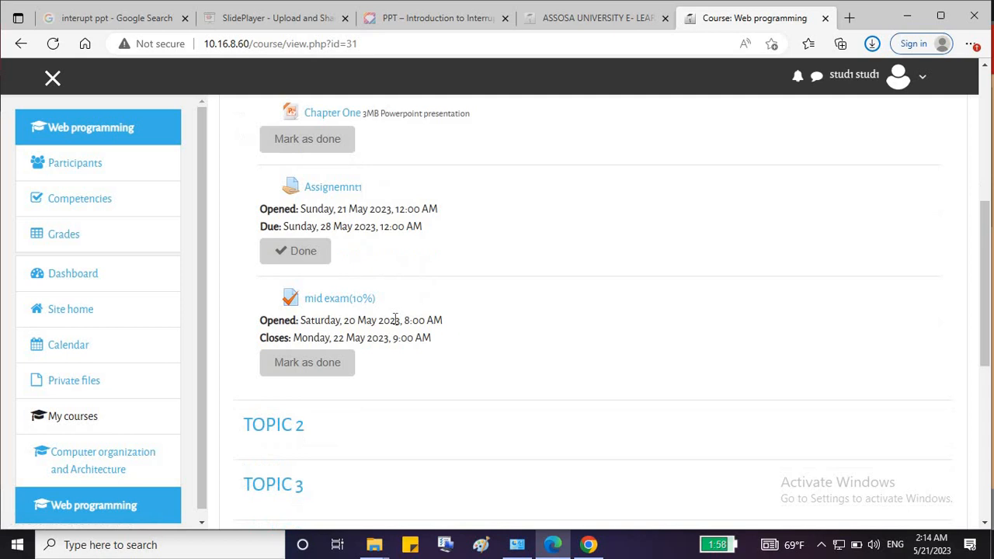
pyautogui.click(332, 302)
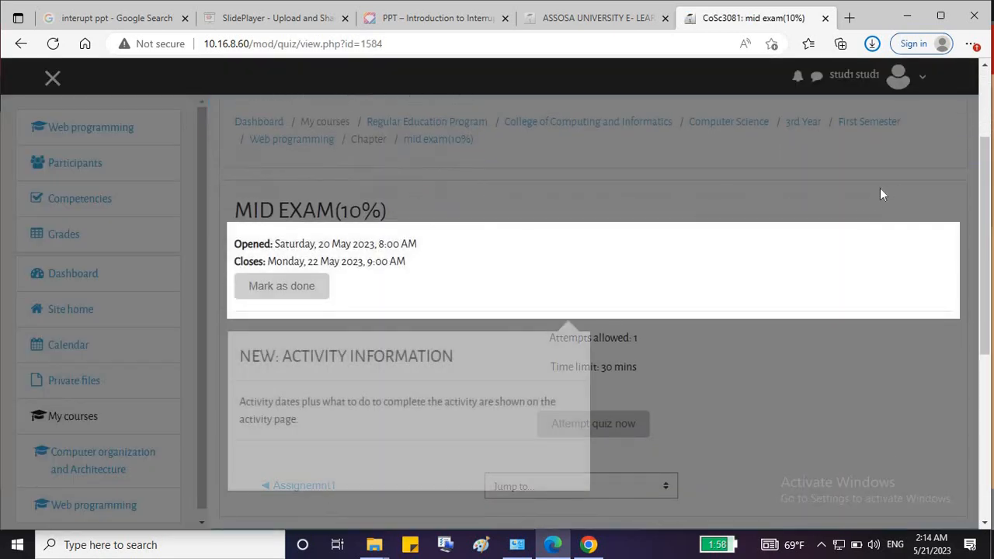
pyautogui.click(879, 194)
pyautogui.scroll(-2, 703, 255)
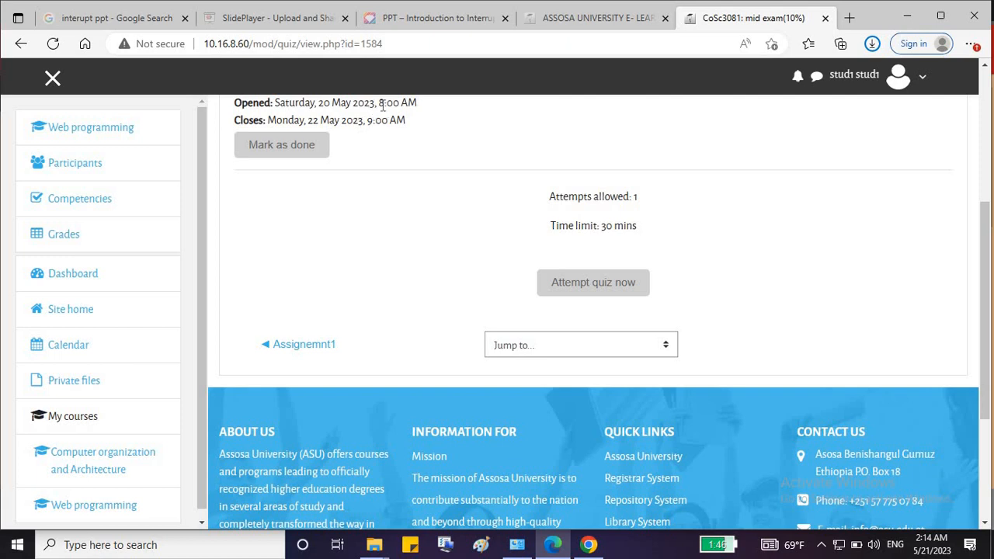
pyautogui.moveTo(379, 104); pyautogui.dragTo(388, 121)
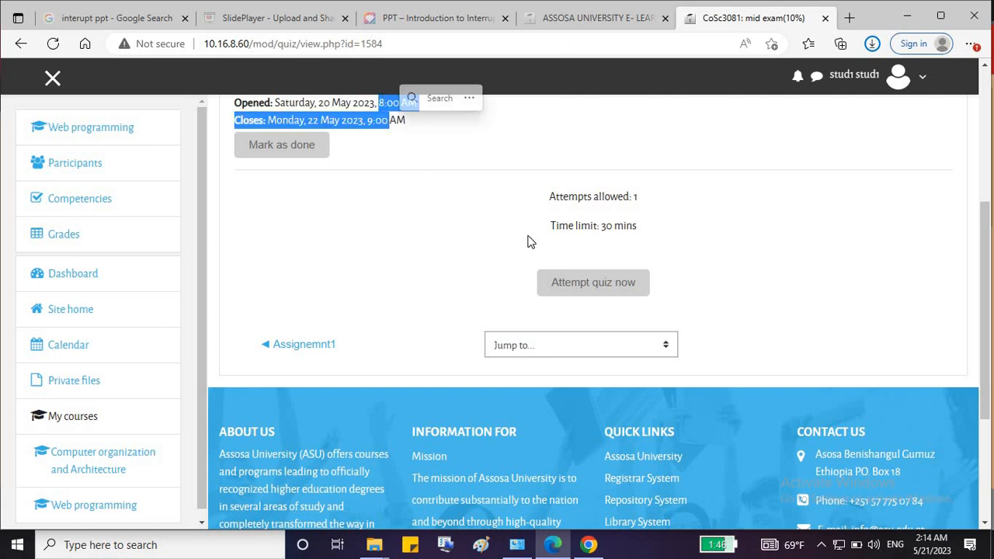
pyautogui.click(582, 281)
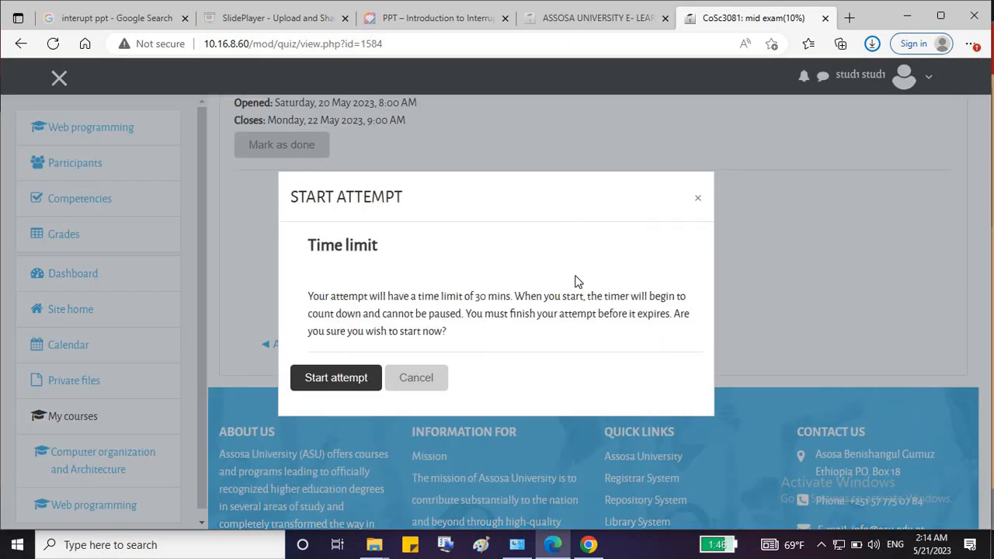
pyautogui.click(340, 379)
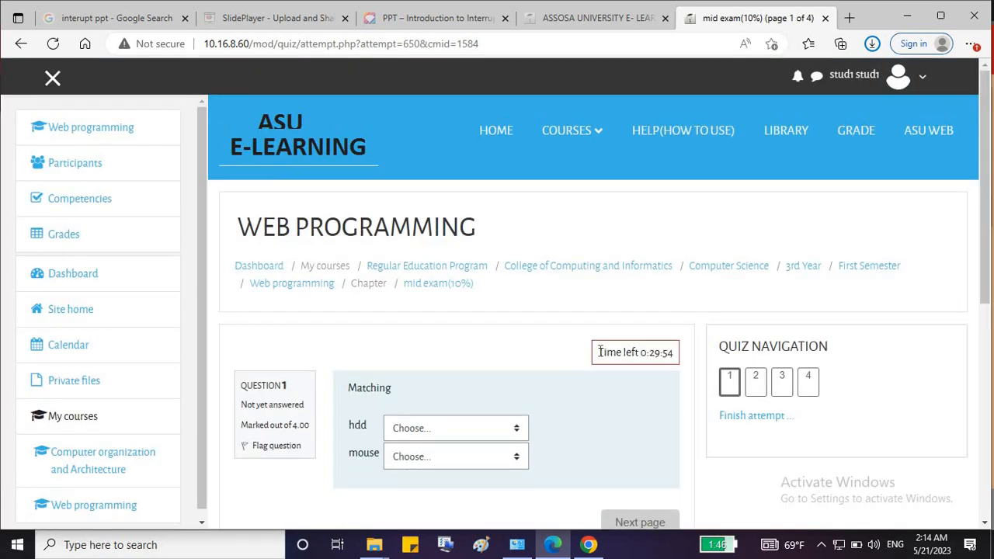
# Match hdd to storage and mouse to output in question 1, then go to question 2.
pyautogui.moveTo(599, 352); pyautogui.dragTo(642, 338)
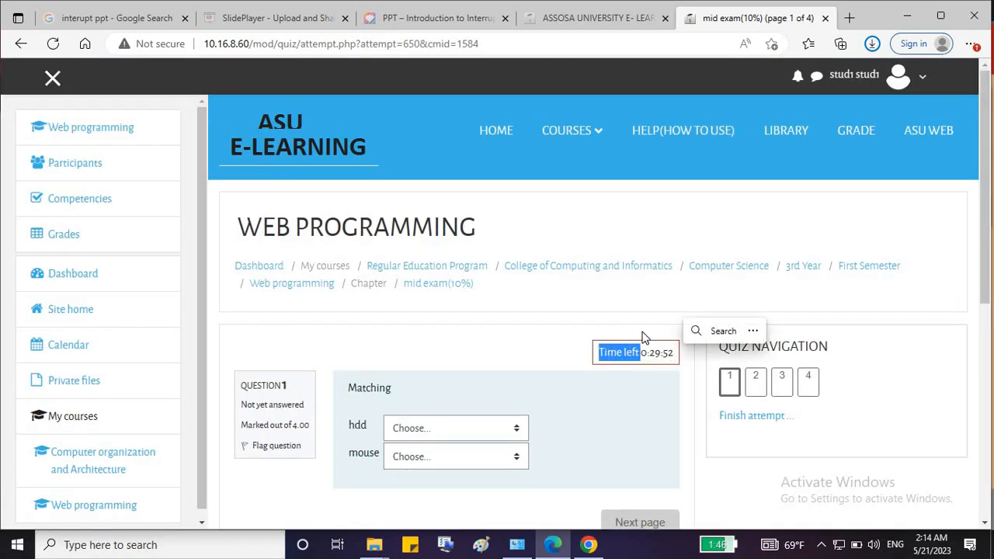
pyautogui.click(658, 357)
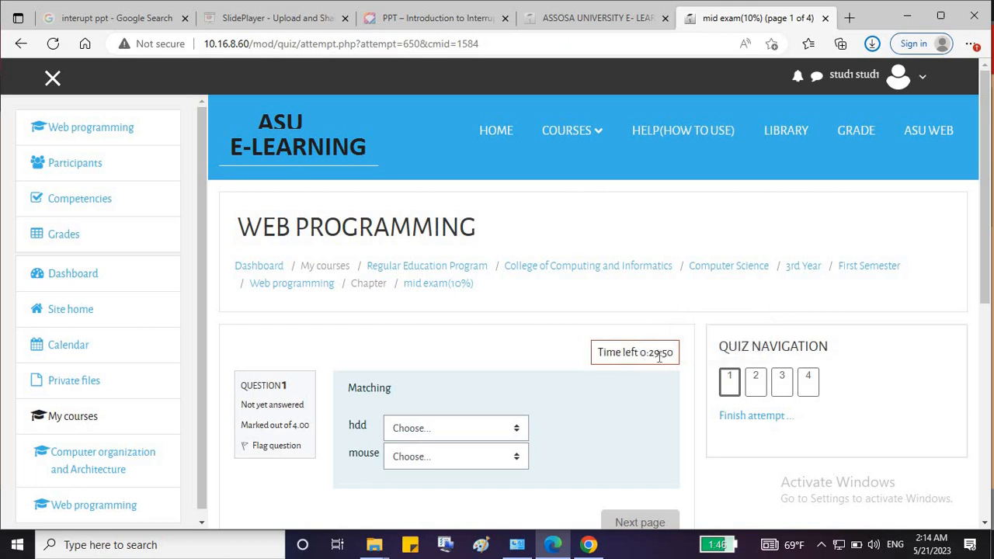
pyautogui.scroll(-3, 784, 341)
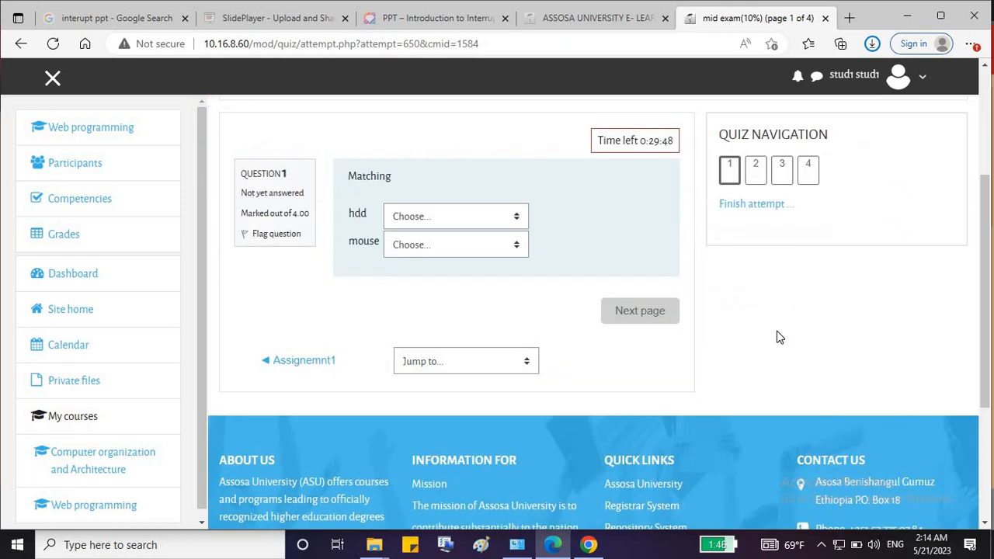
pyautogui.click(403, 224)
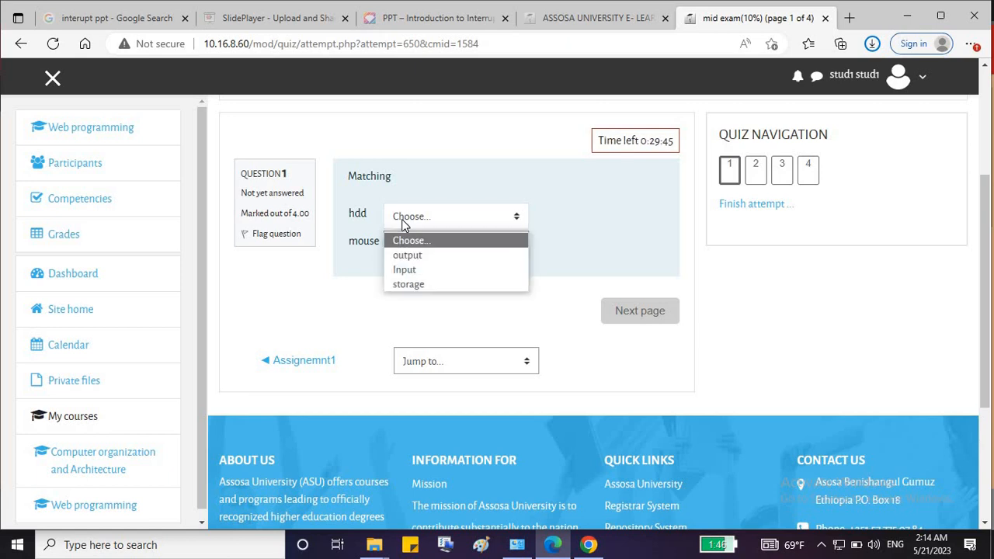
pyautogui.click(442, 289)
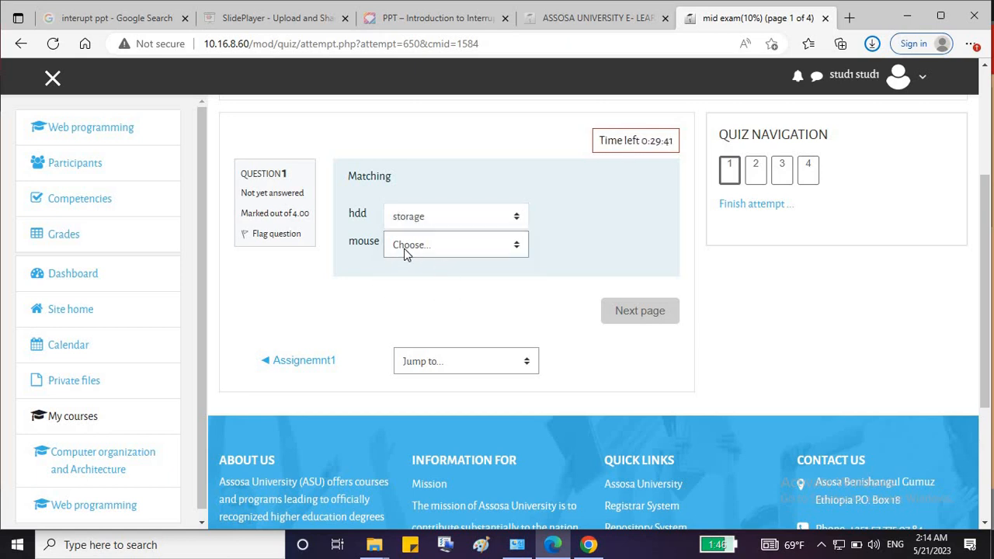
pyautogui.click(404, 250)
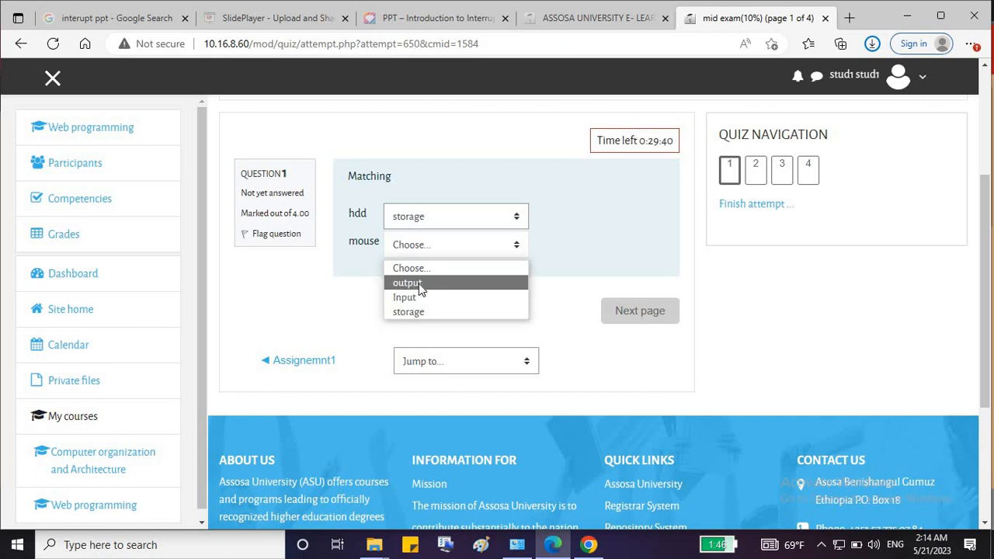
pyautogui.click(419, 283)
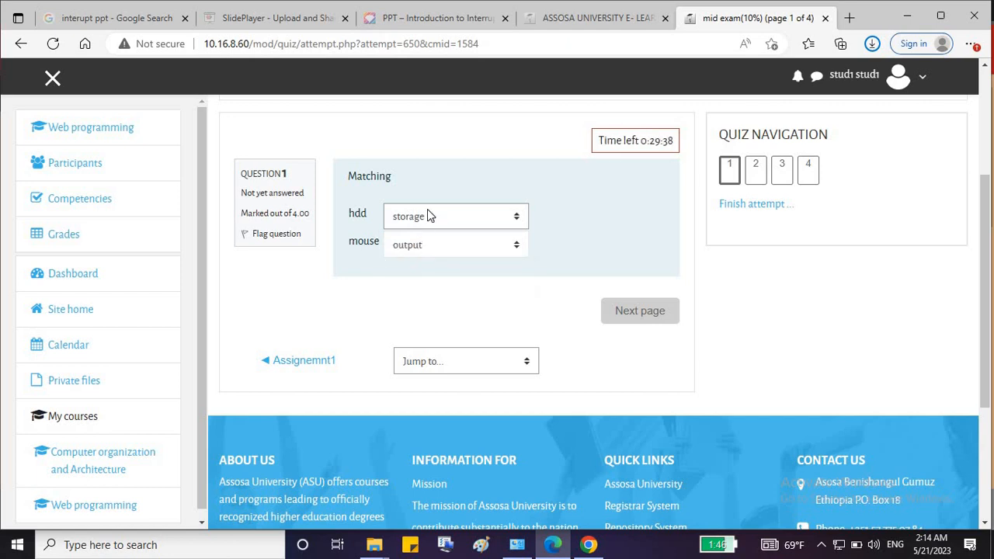
pyautogui.click(637, 318)
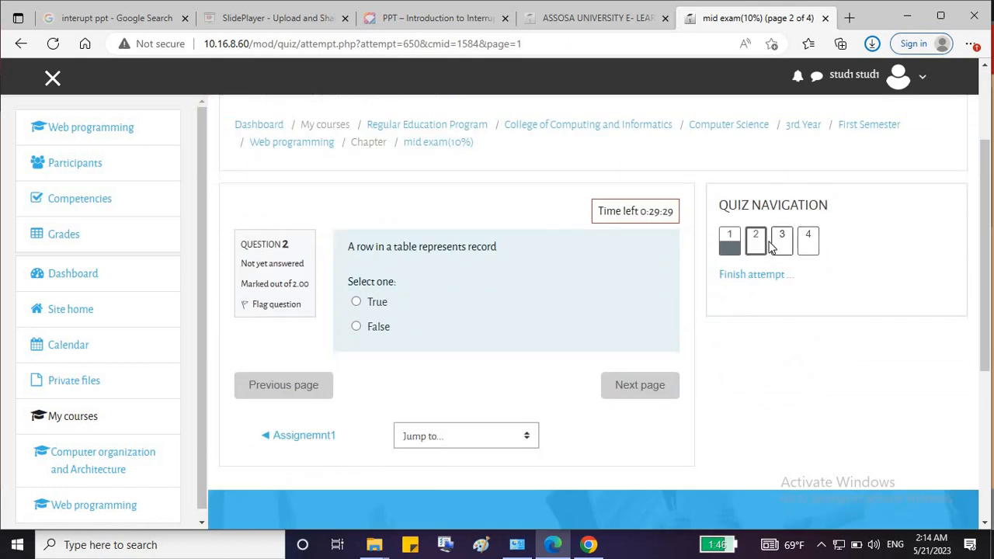
# Answer True for question 2, type Forms for question 3, choose Table for question 4, then finish.
pyautogui.click(357, 303)
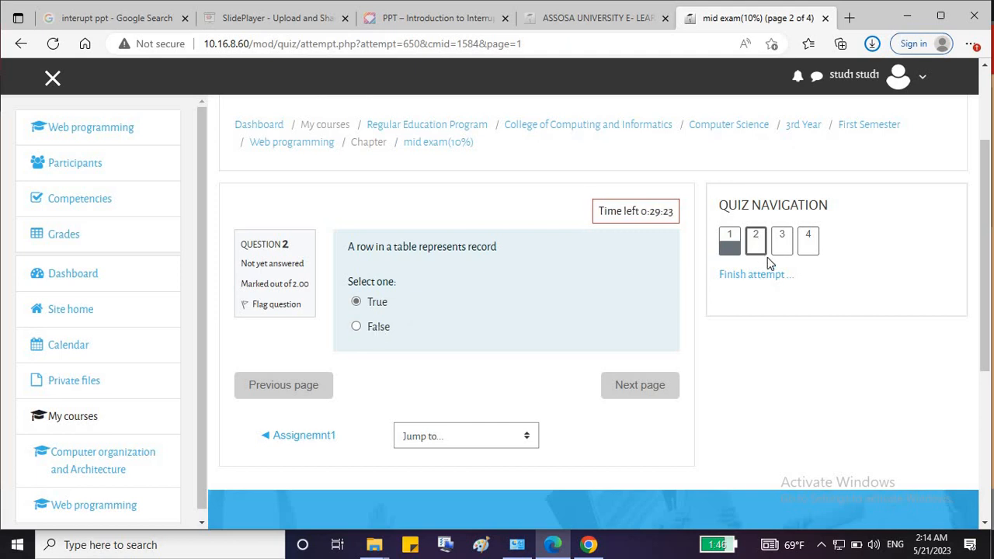
pyautogui.click(780, 242)
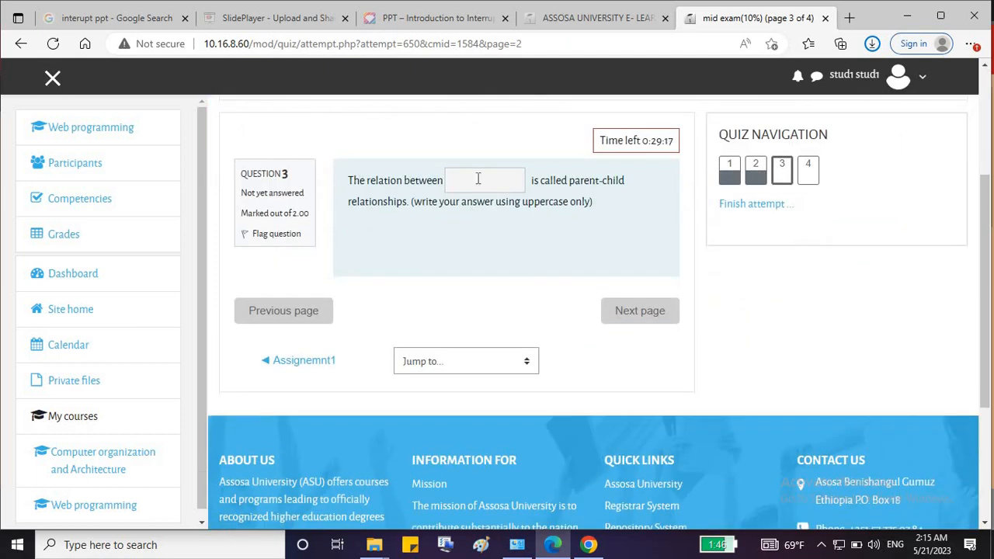
pyautogui.click(478, 179)
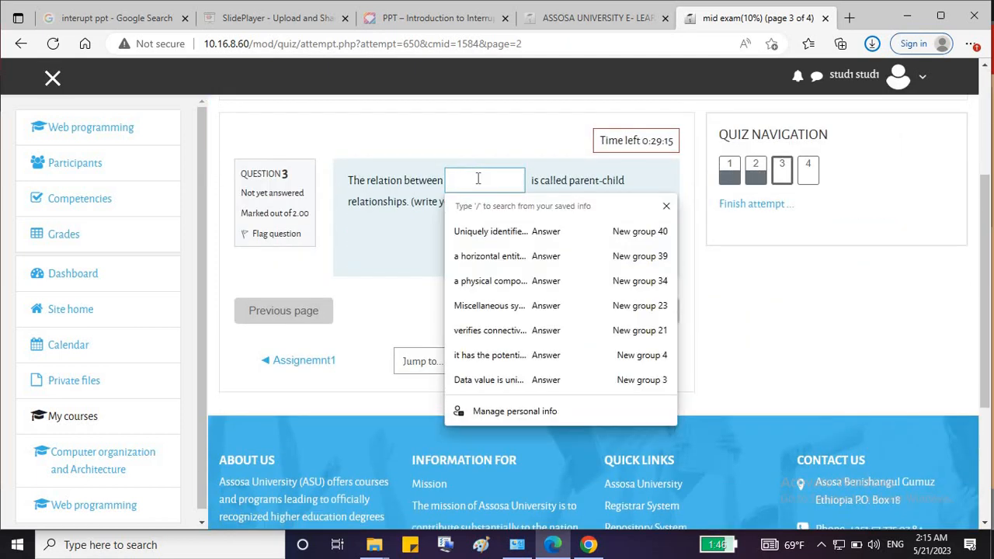
pyautogui.write('Forms')
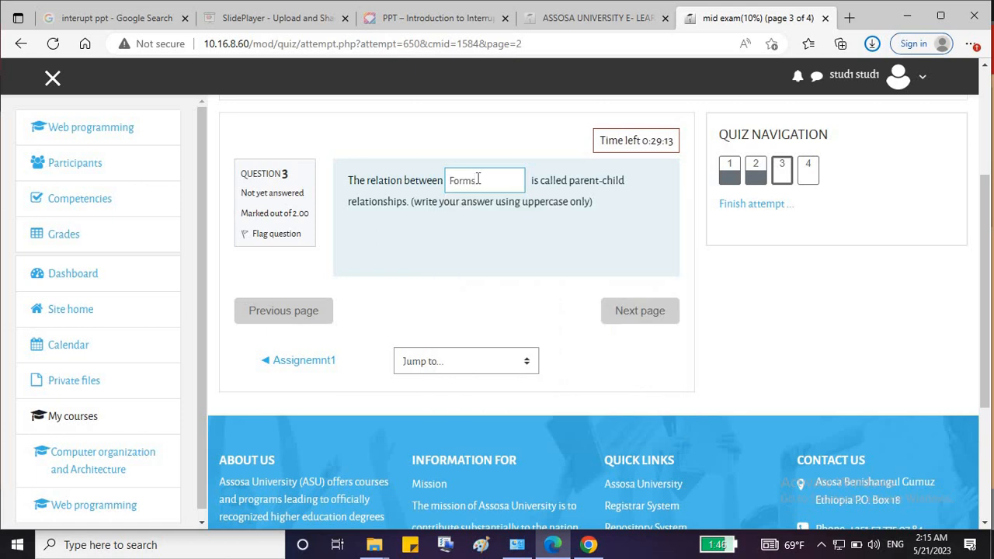
pyautogui.click(667, 312)
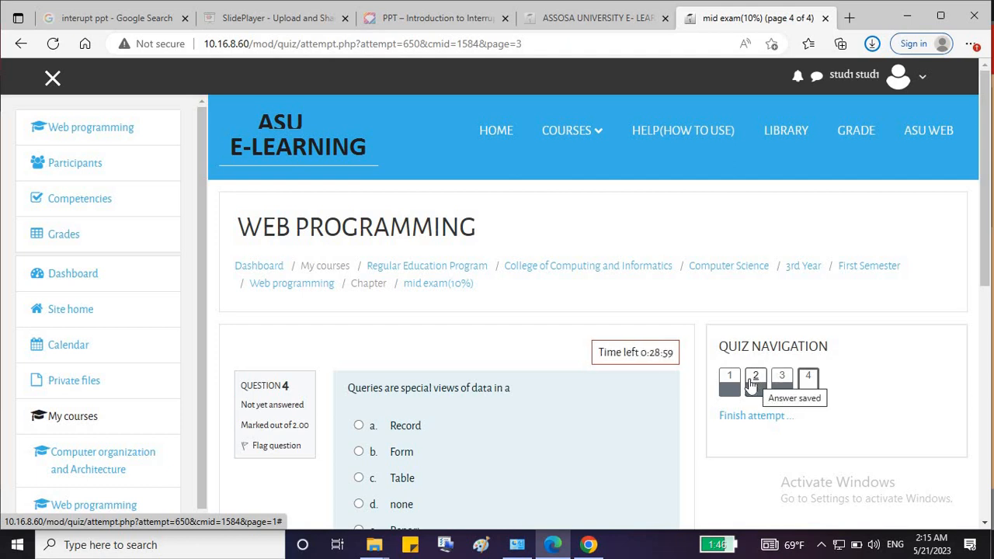
pyautogui.click(807, 379)
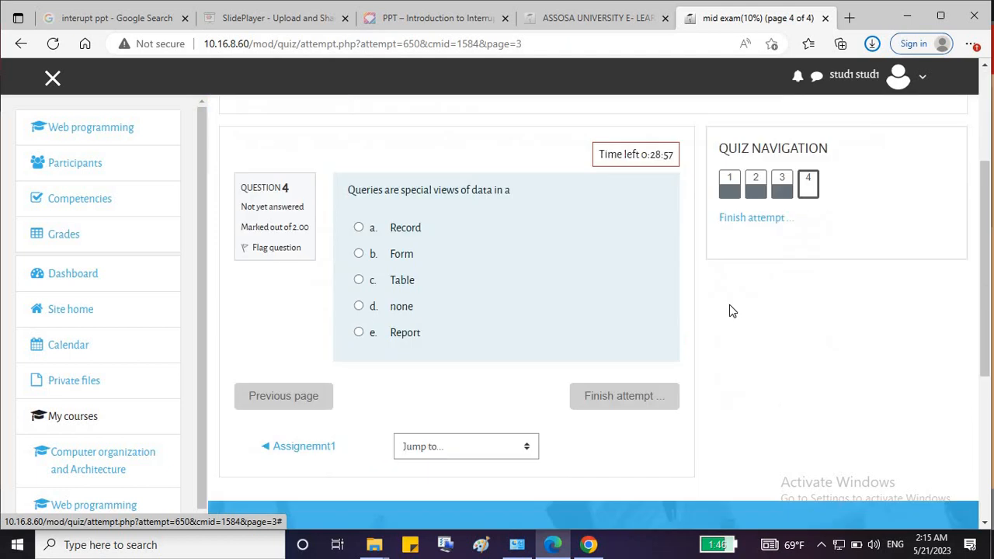
pyautogui.click(359, 215)
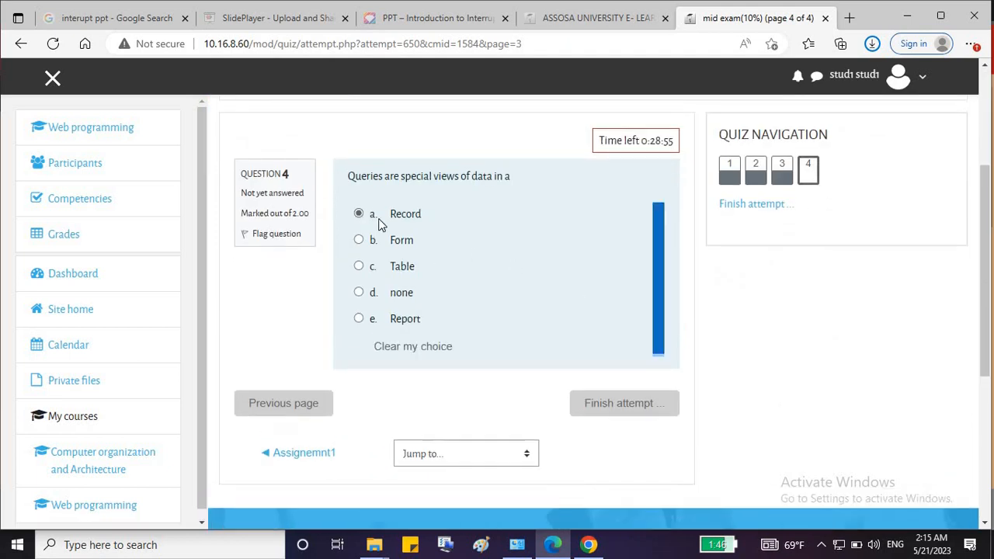
pyautogui.click(359, 266)
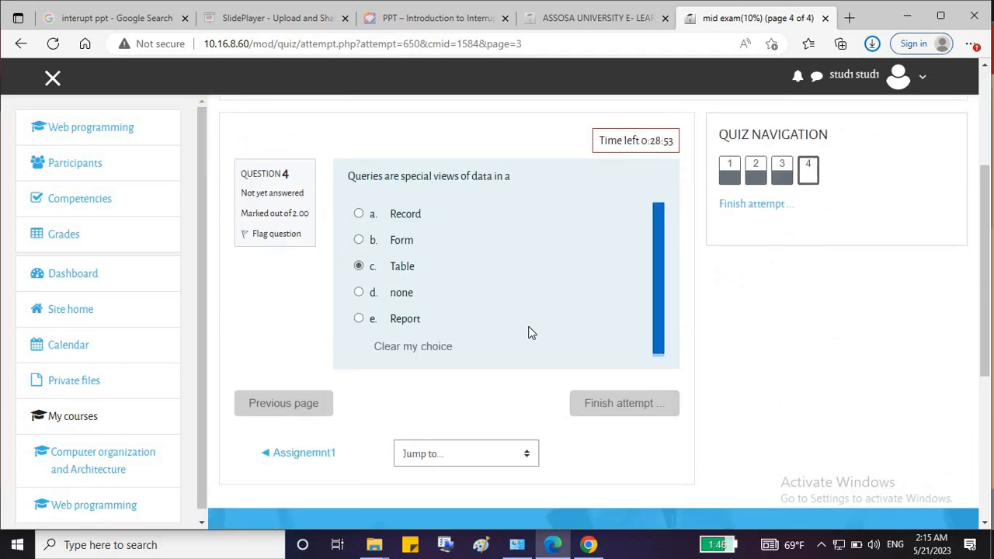
pyautogui.click(604, 409)
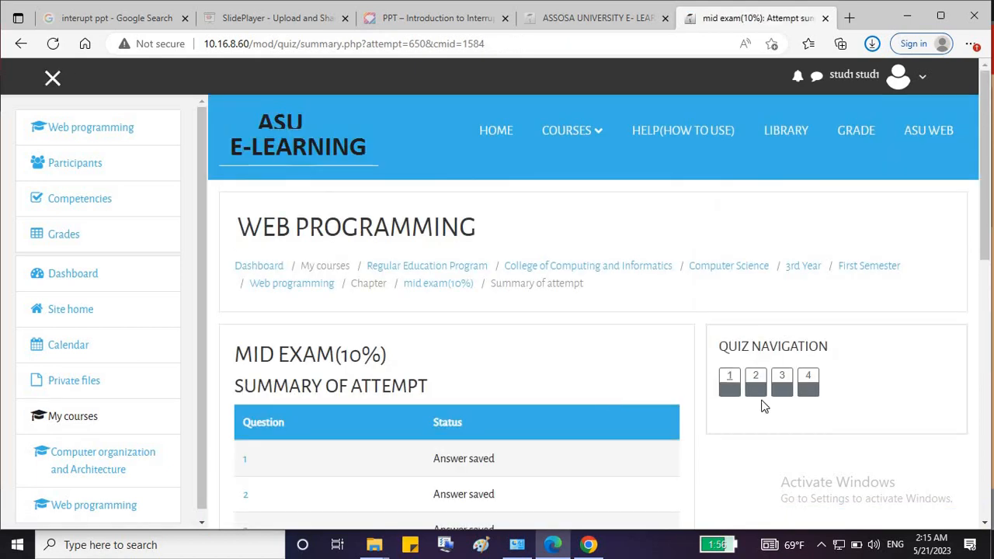
# Submit all answers and confirm, ending the attempt with a grade of 8.00/10.00.
pyautogui.scroll(-3, 758, 399)
pyautogui.scroll(-1, 758, 399)
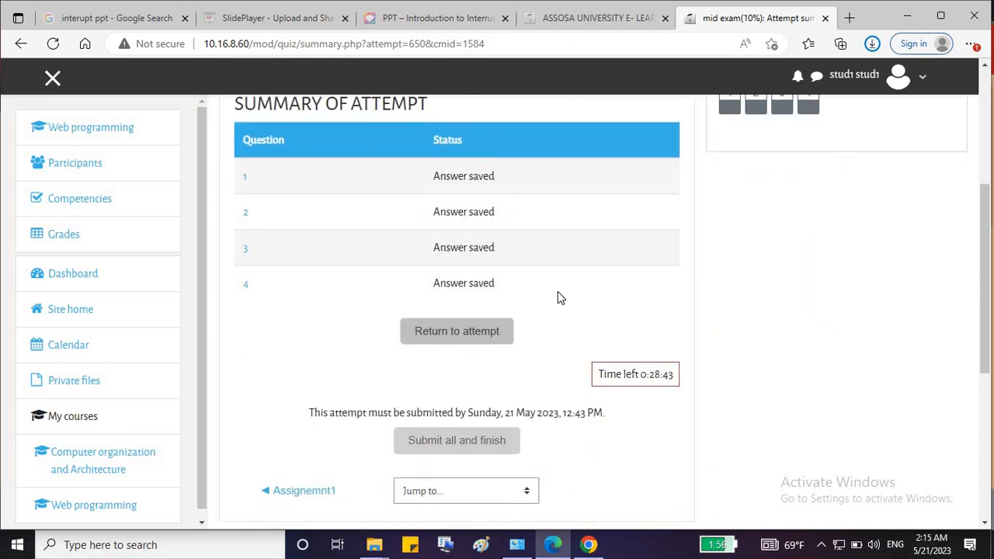
pyautogui.scroll(-1, 501, 384)
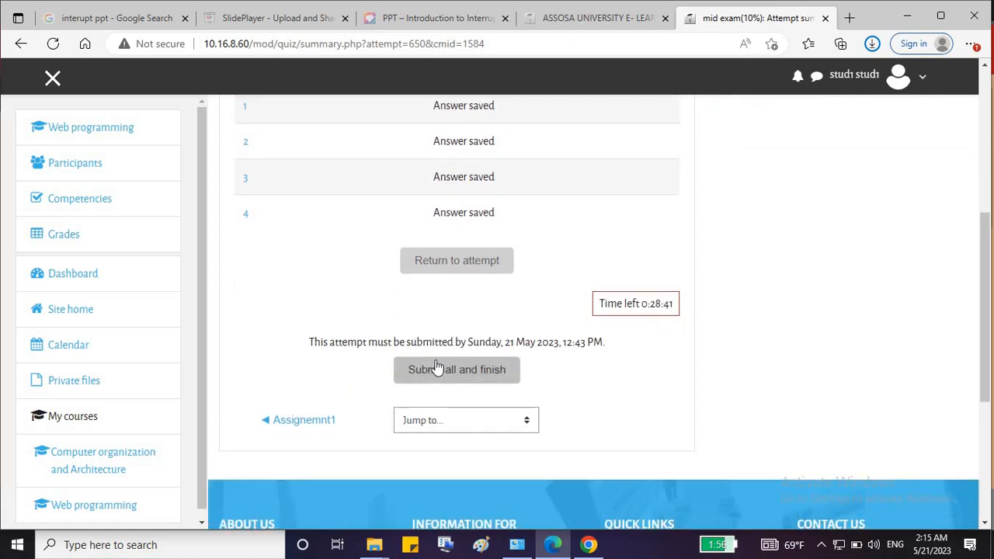
pyautogui.doubleClick(643, 303)
pyautogui.moveTo(664, 305); pyautogui.dragTo(641, 310)
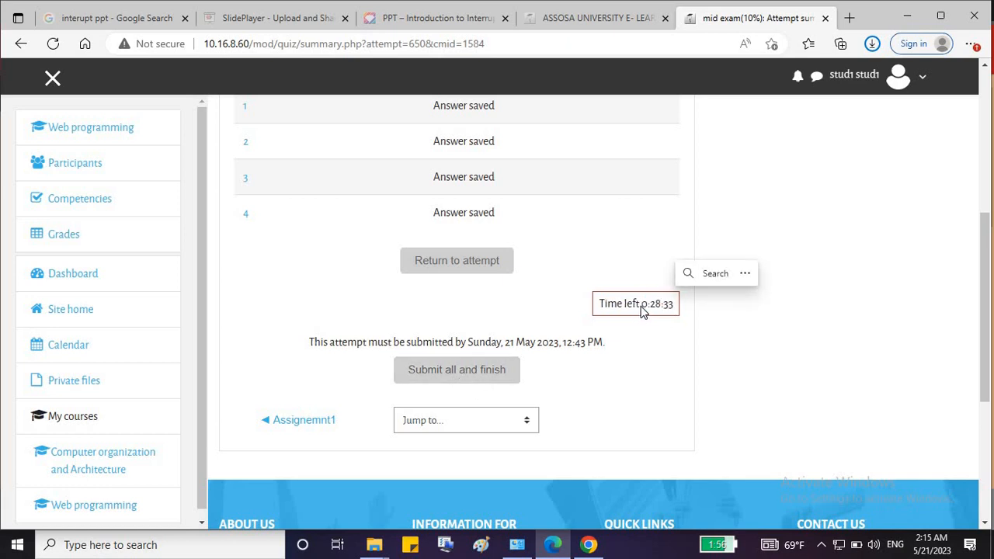
pyautogui.click(643, 307)
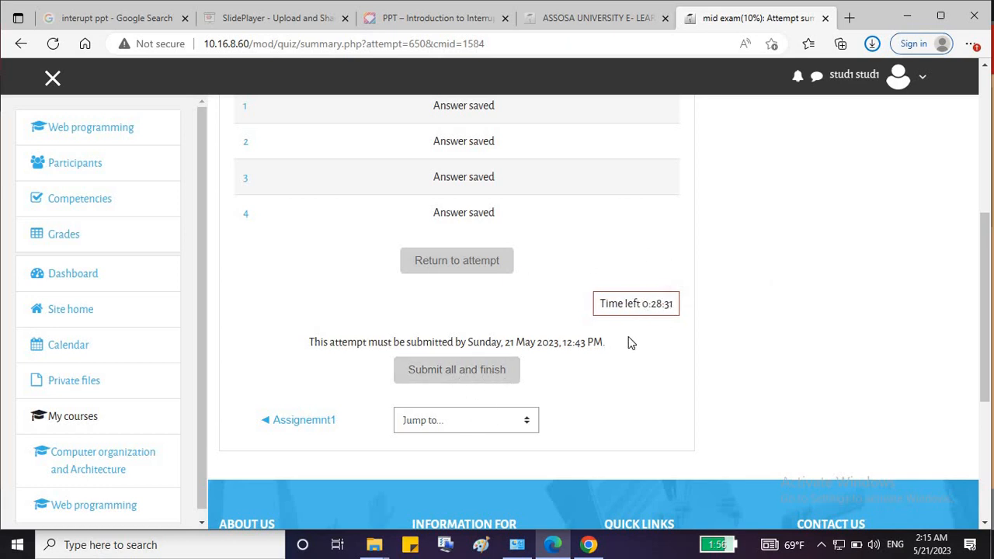
pyautogui.click(461, 370)
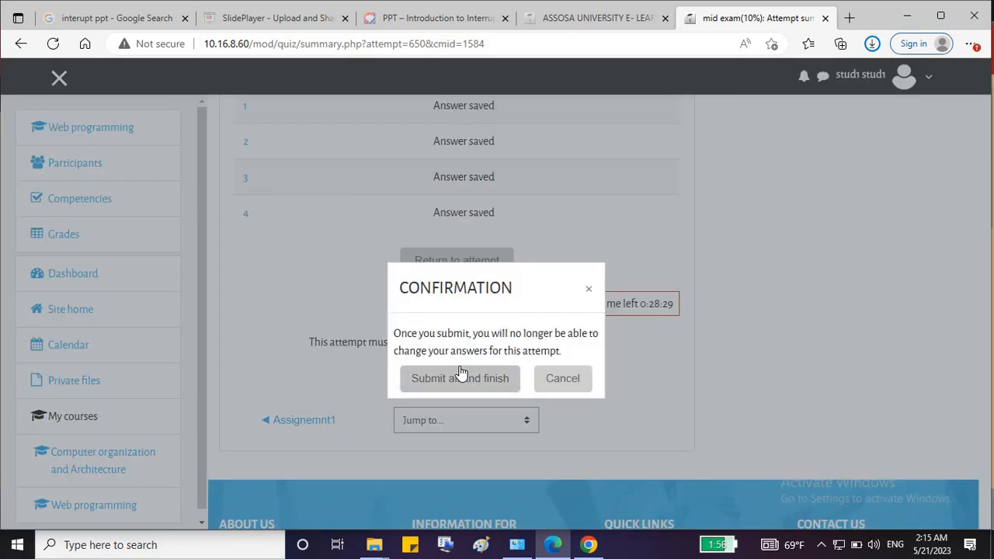
pyautogui.click(474, 379)
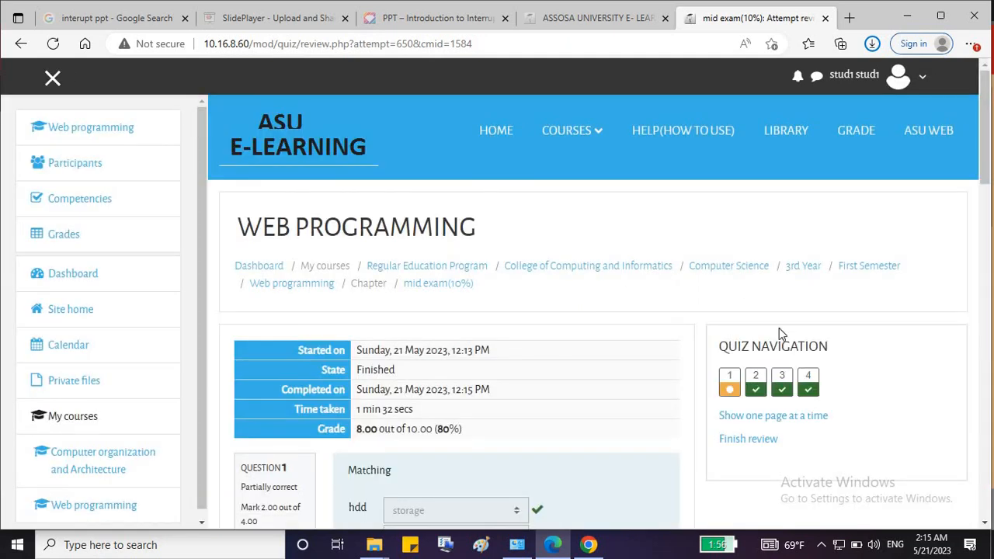
# Scroll through the graded mid exam review of all questions.
pyautogui.moveTo(986, 110); pyautogui.dragTo(990, 152)
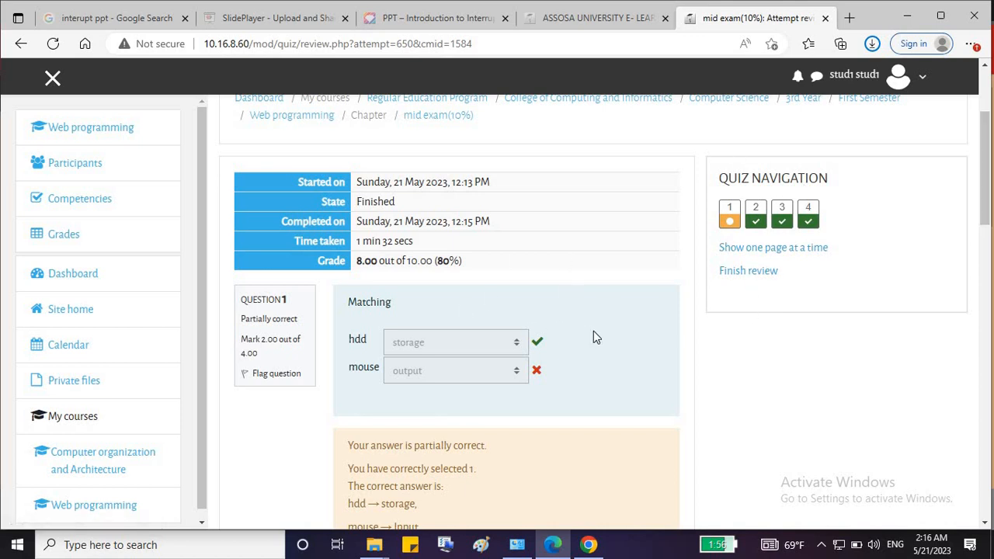
pyautogui.scroll(-1, 594, 332)
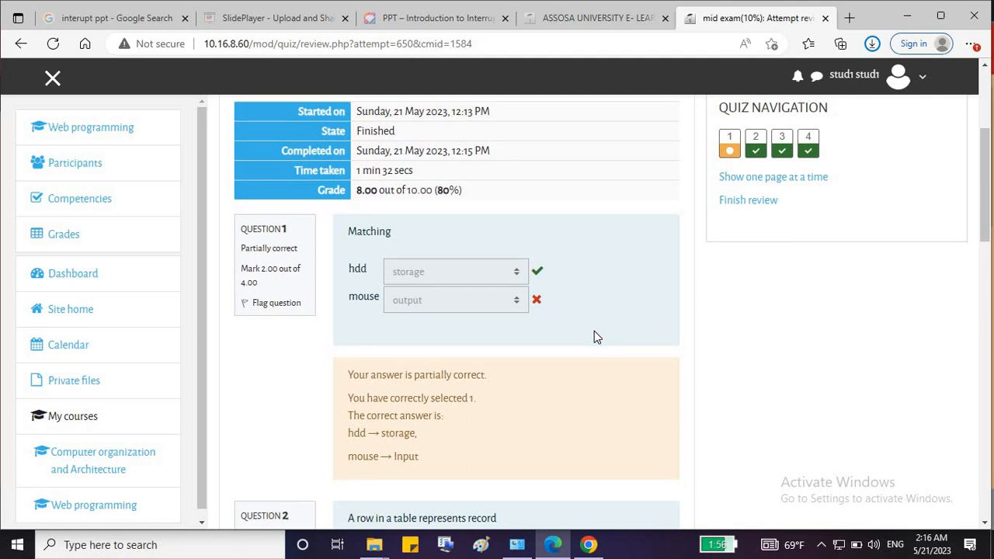
pyautogui.scroll(-1, 594, 333)
pyautogui.scroll(-3, 595, 333)
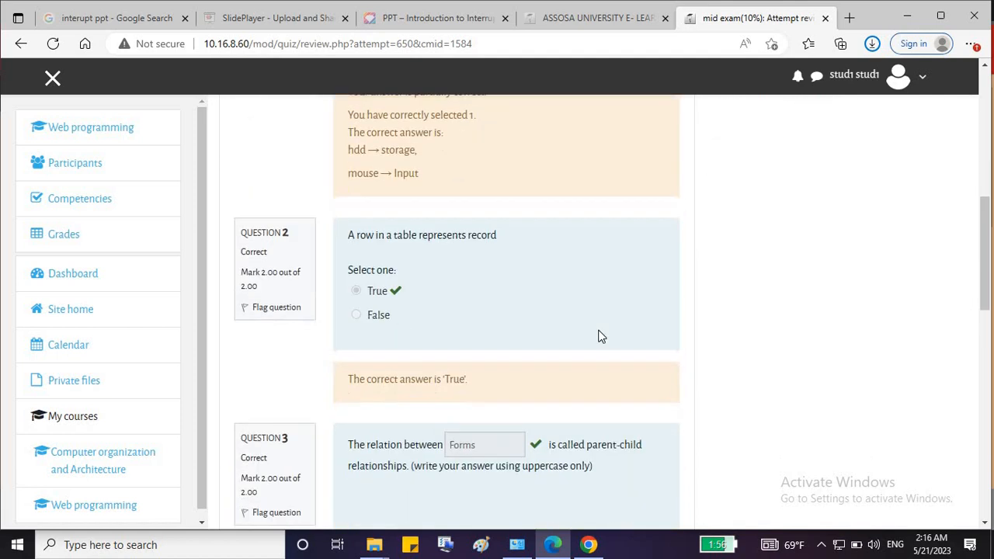
pyautogui.scroll(-7, 598, 335)
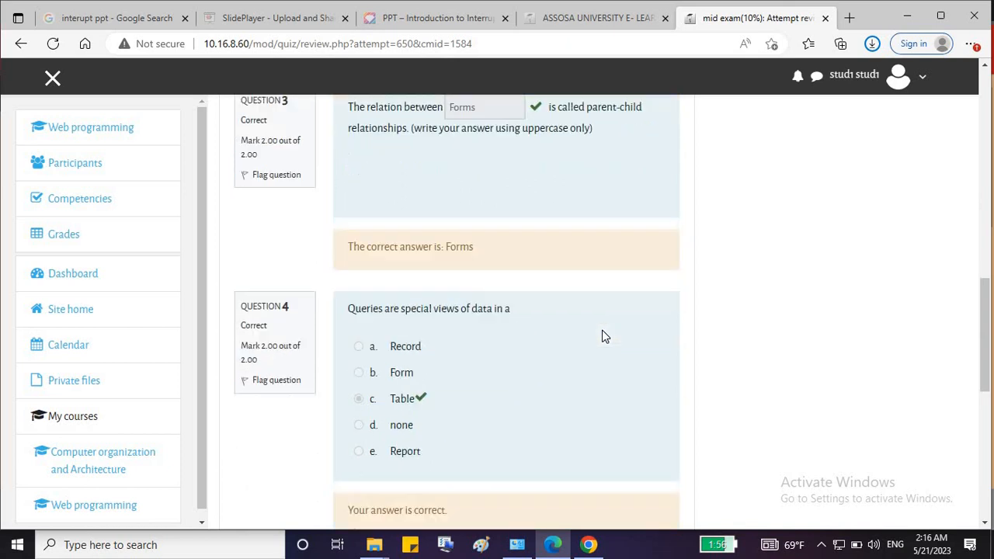
pyautogui.scroll(-3, 603, 336)
pyautogui.scroll(4, 606, 335)
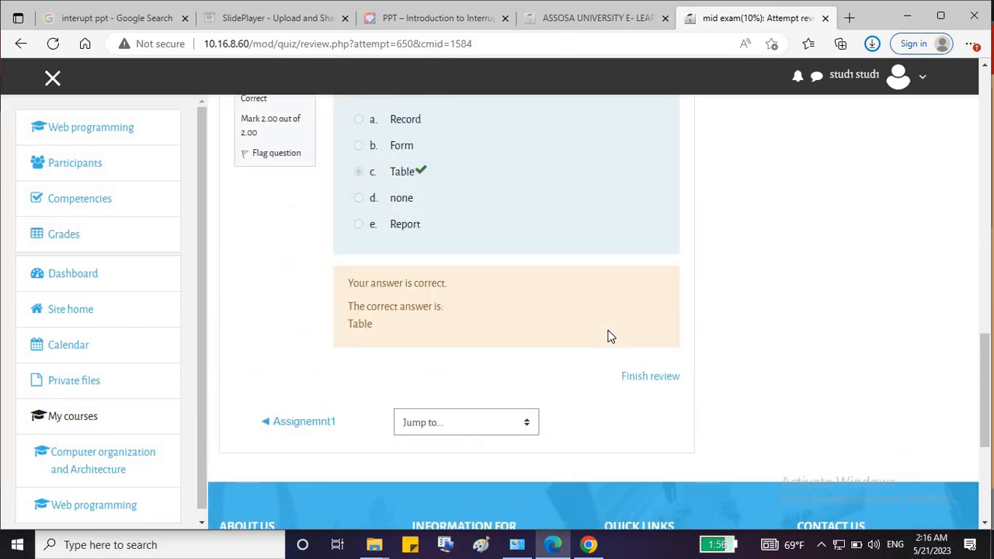
pyautogui.scroll(8, 610, 336)
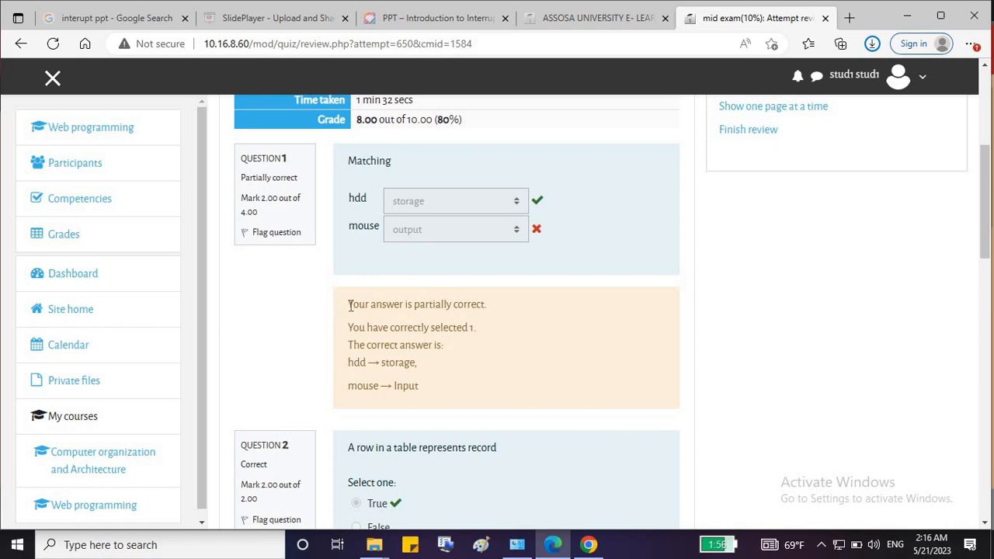
# Check question 1's partially correct feedback (2.00 of 4.00, mouse should be Input), then finish the review.
pyautogui.moveTo(350, 305); pyautogui.dragTo(429, 388)
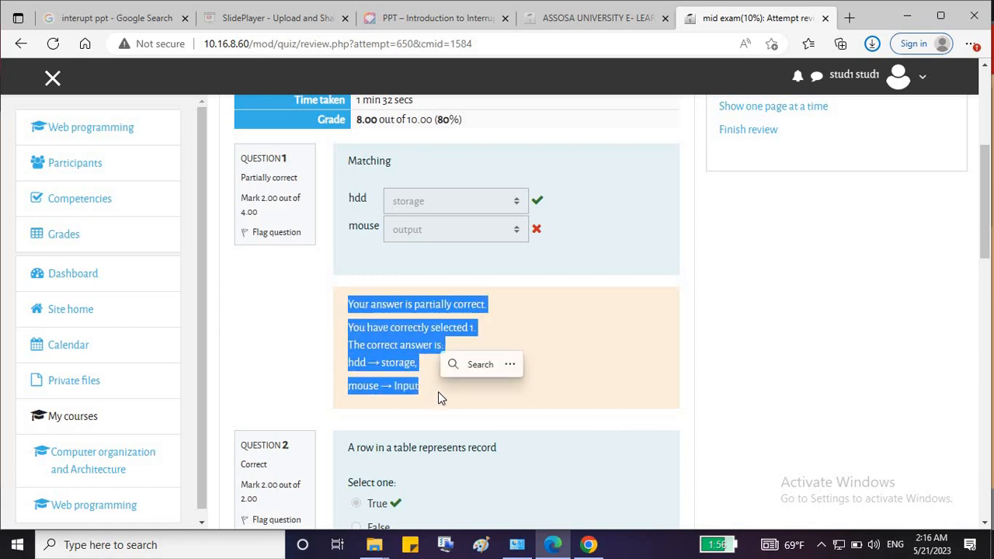
pyautogui.click(418, 312)
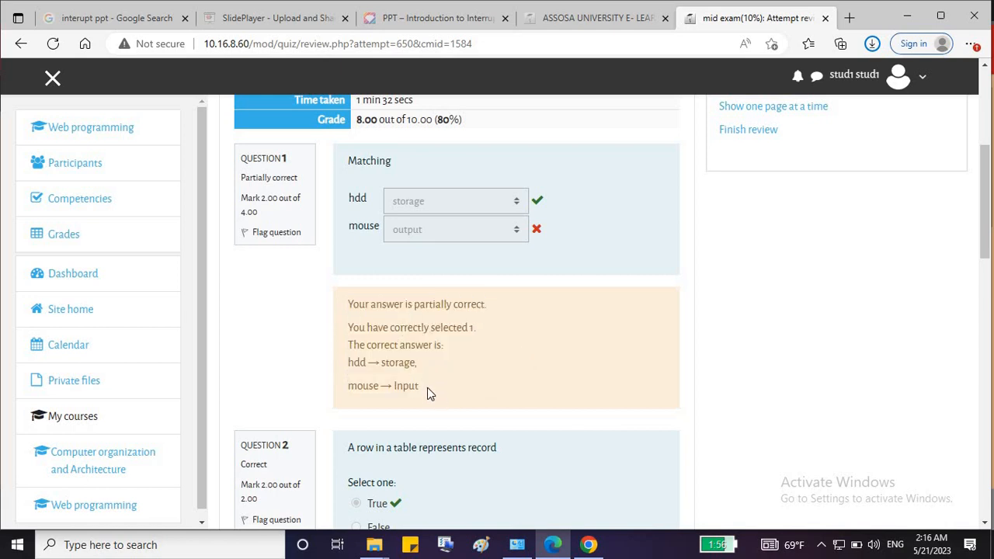
pyautogui.moveTo(429, 389); pyautogui.dragTo(409, 376)
pyautogui.click(357, 360)
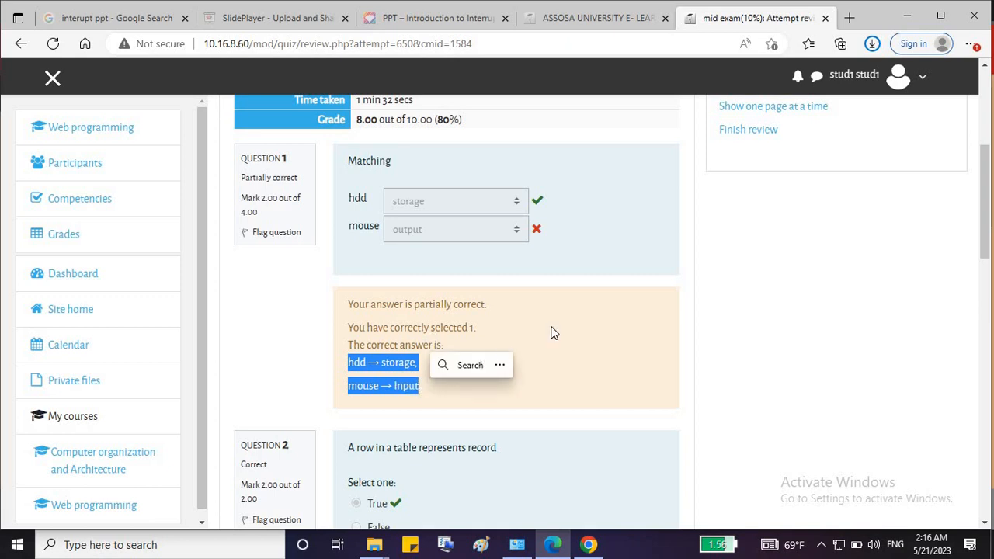
pyautogui.click(688, 311)
pyautogui.scroll(3, 764, 281)
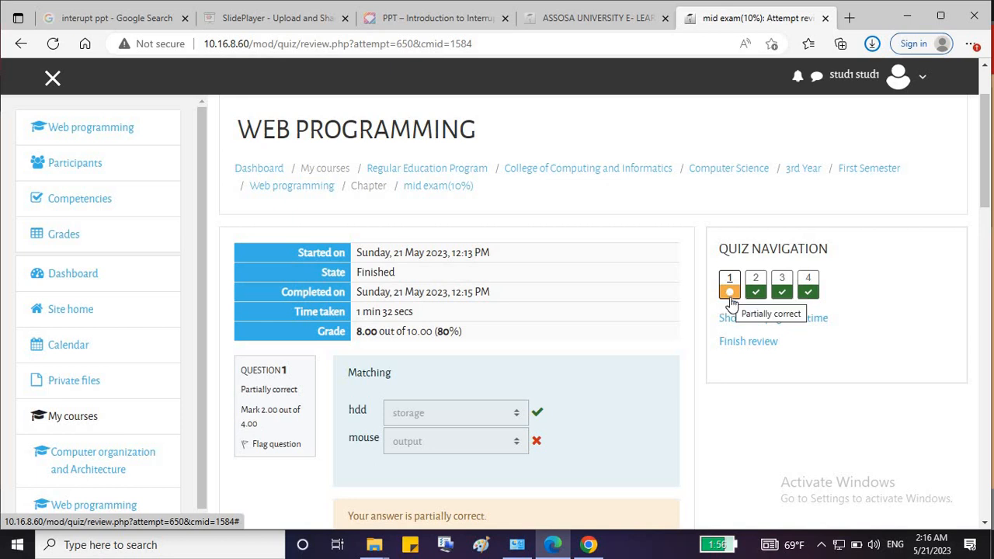
pyautogui.scroll(-3, 652, 282)
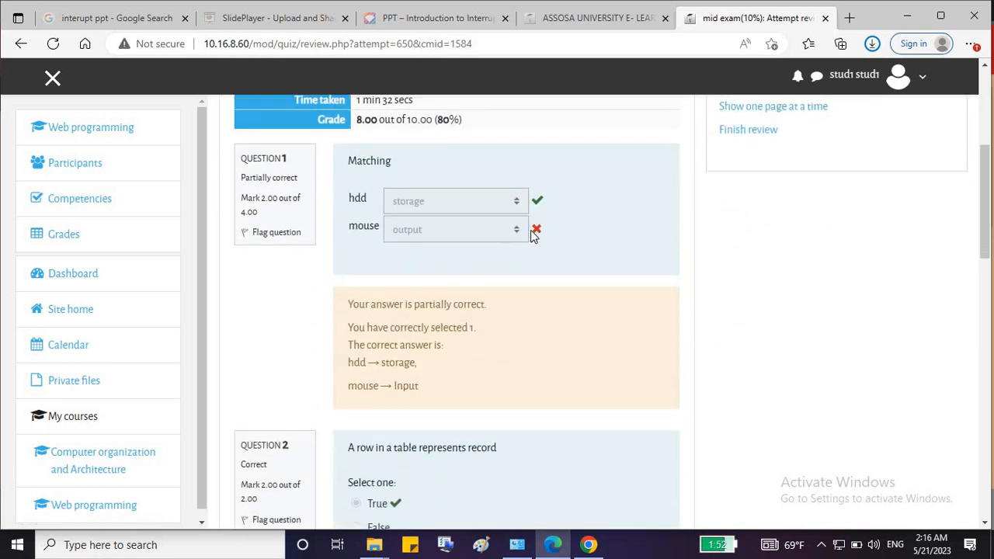
pyautogui.scroll(-15, 580, 308)
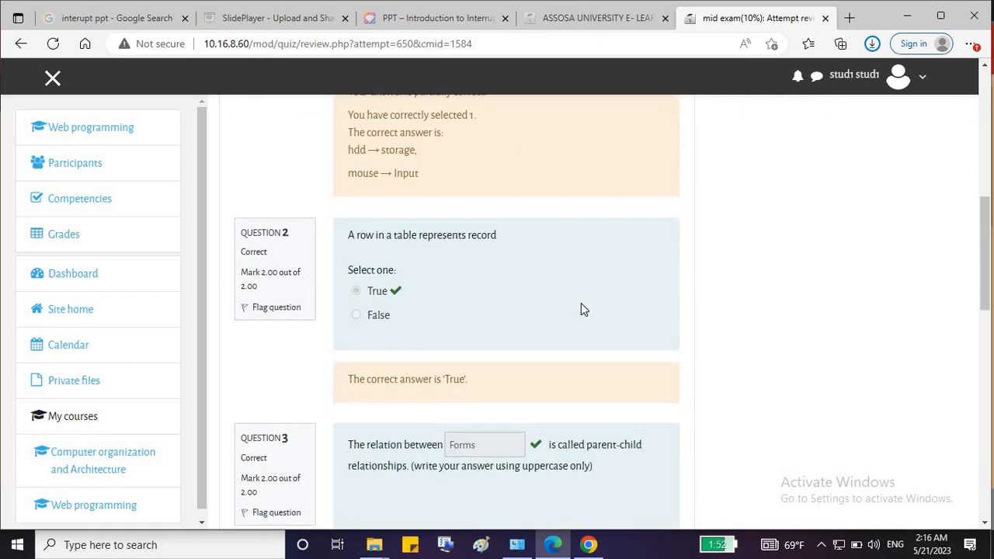
pyautogui.scroll(1, 613, 256)
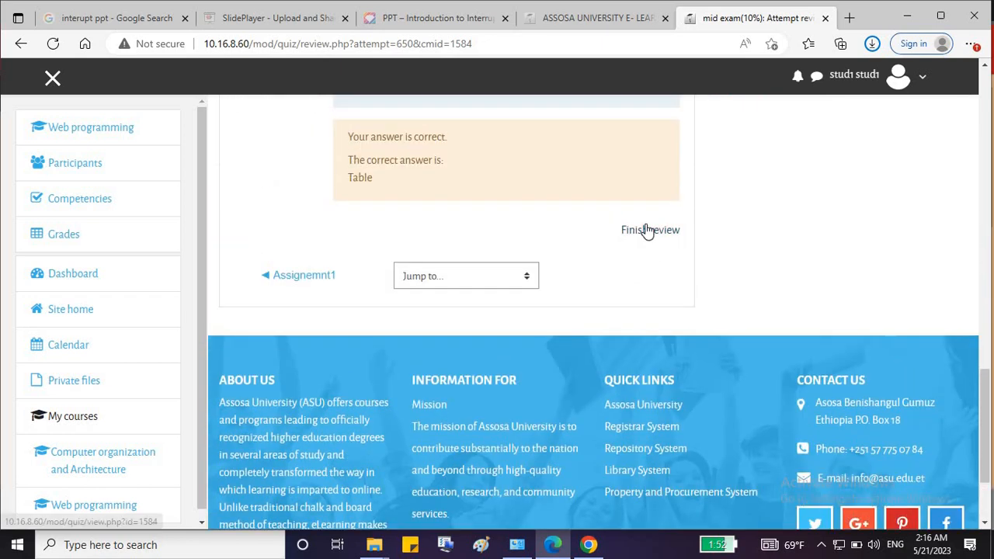
pyautogui.click(646, 230)
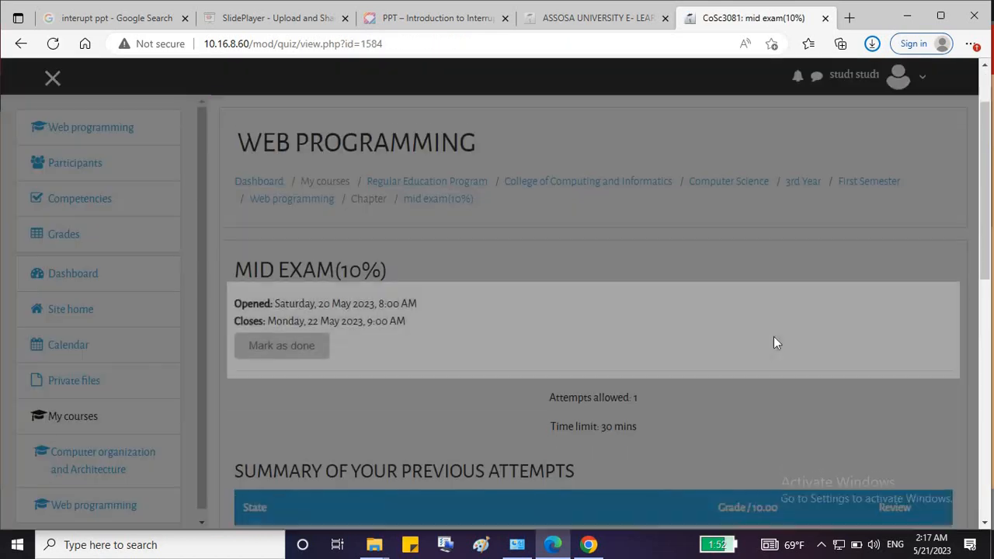
# Check the student's final quiz grade of 8.00 on the summary page.
pyautogui.scroll(-2, 745, 388)
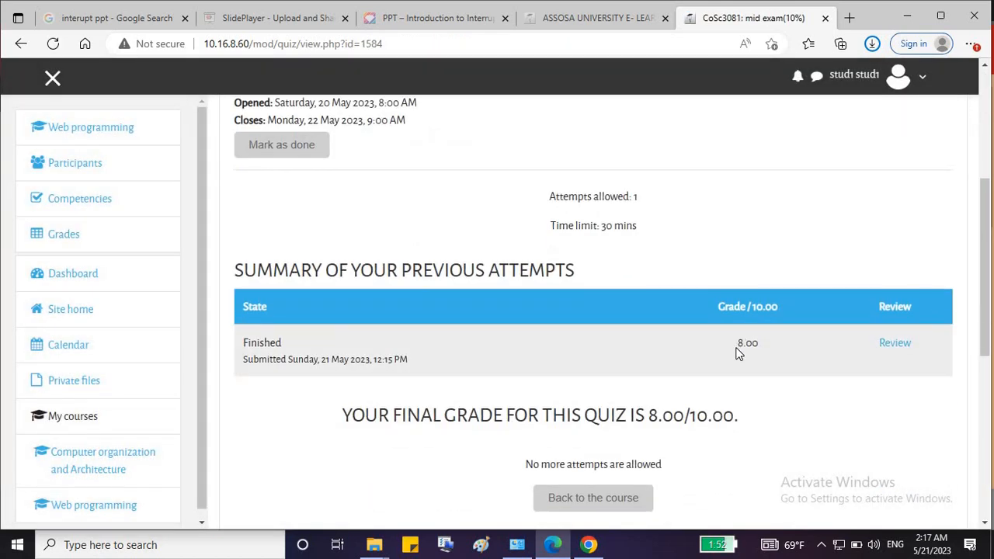
pyautogui.click(739, 349)
pyautogui.moveTo(763, 346); pyautogui.dragTo(765, 346)
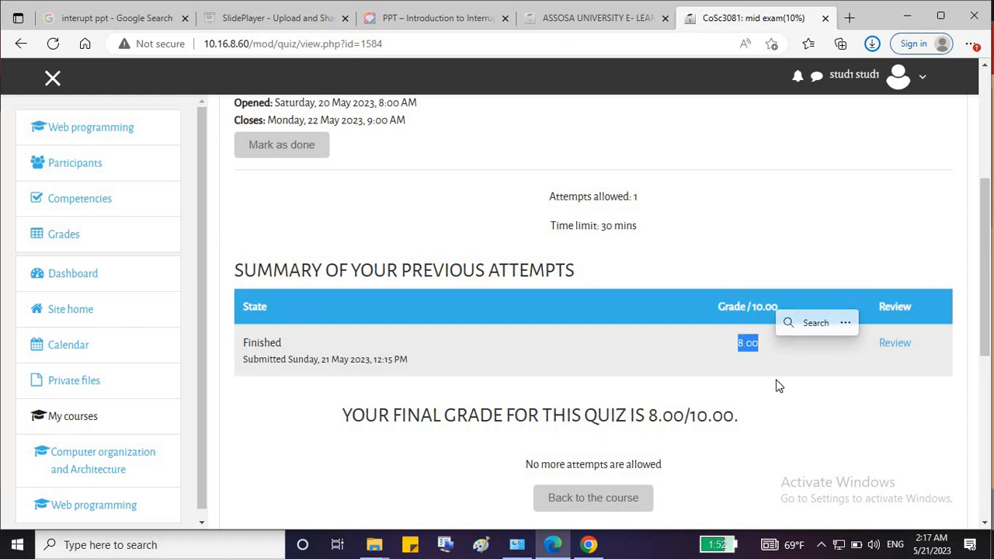
pyautogui.scroll(2, 776, 379)
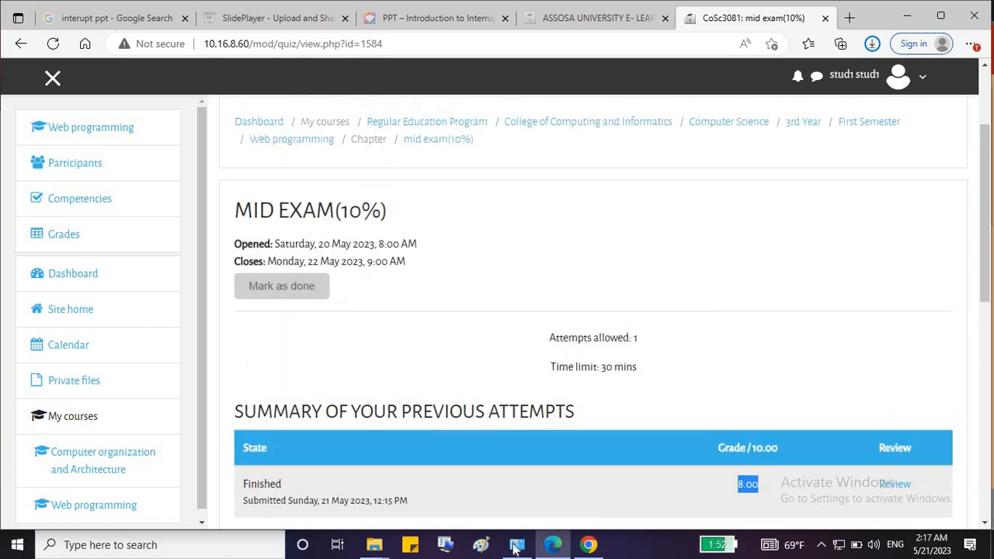
# Switch to the teacher's Web programming course session and open Assignemnt1.
pyautogui.click(588, 544)
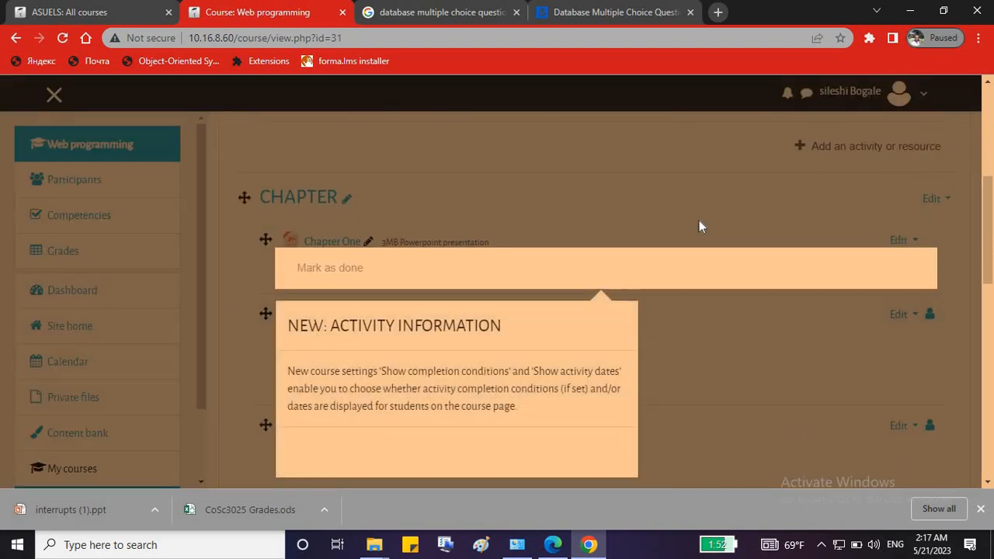
pyautogui.click(699, 219)
pyautogui.scroll(-2, 656, 311)
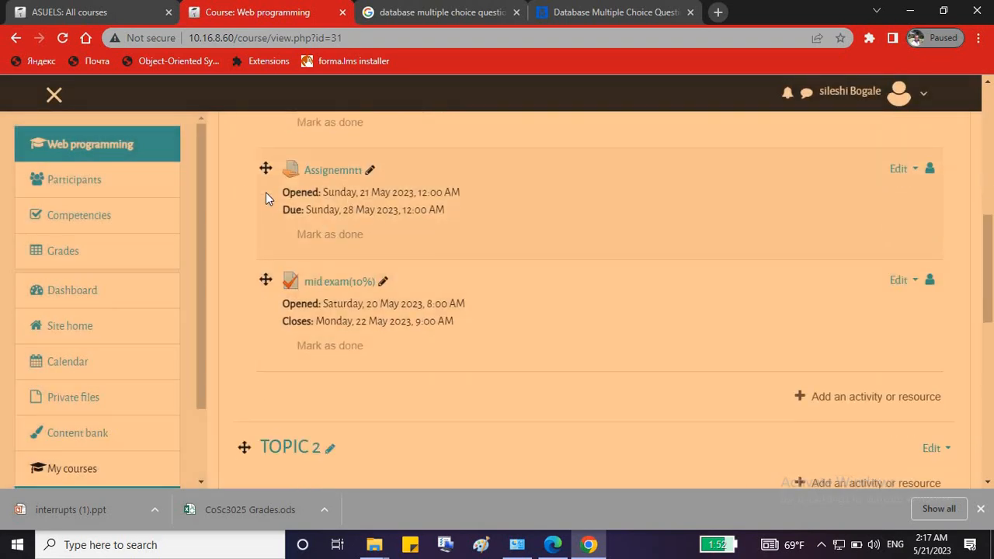
pyautogui.click(327, 176)
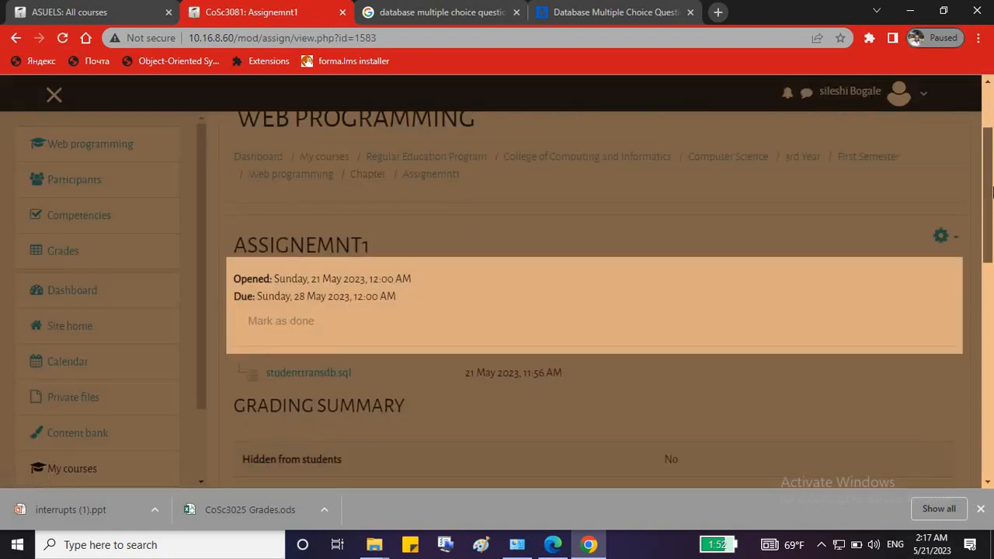
# Review Assignemnt1's grading summary: 34 participants, 1 submitted, 1 needing grading.
pyautogui.click(767, 272)
pyautogui.scroll(-3, 766, 281)
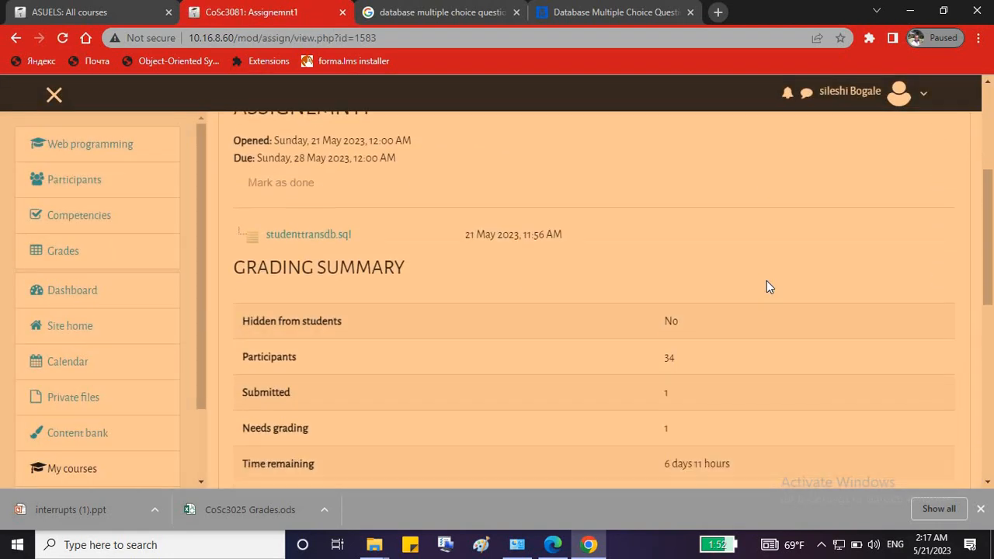
pyautogui.scroll(-1, 766, 287)
pyautogui.doubleClick(673, 320)
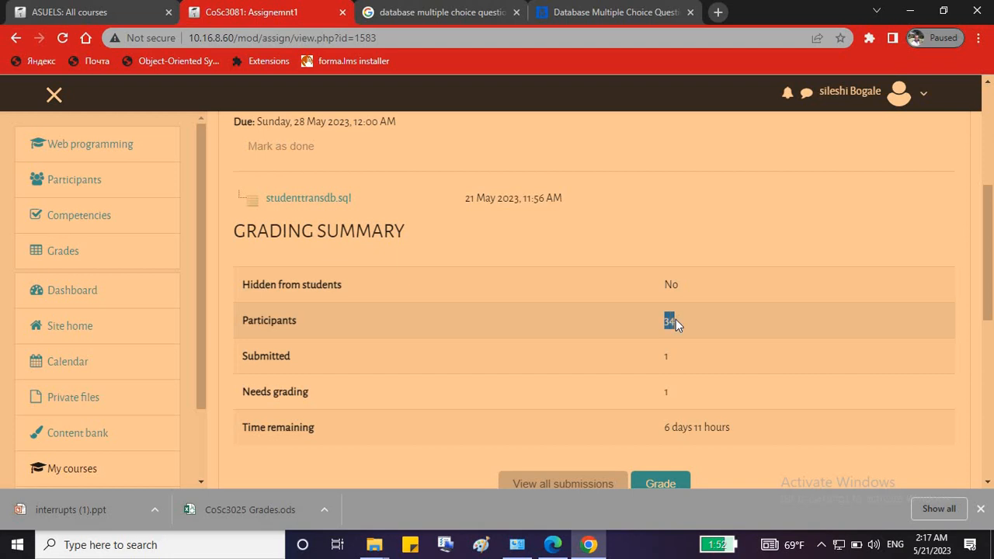
pyautogui.moveTo(663, 359); pyautogui.dragTo(703, 391)
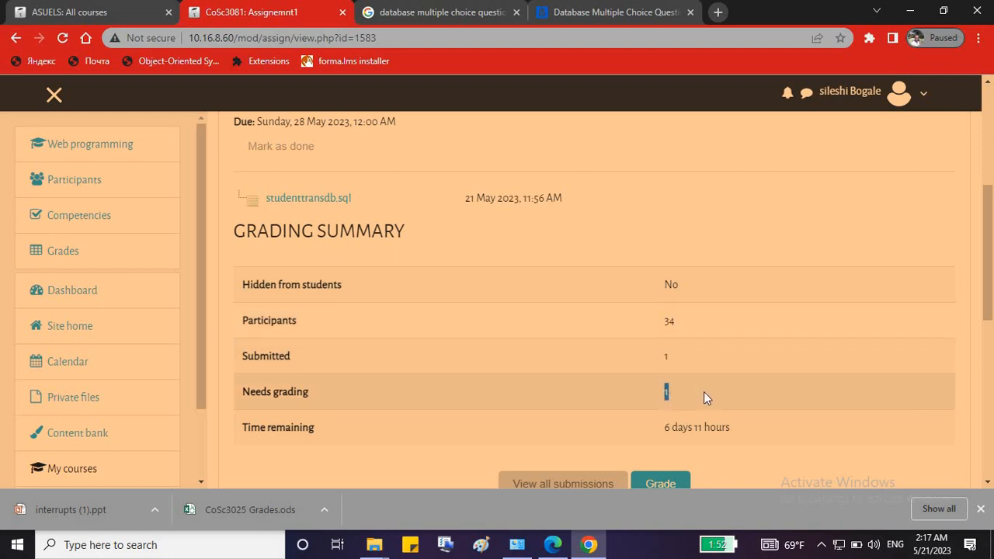
pyautogui.scroll(-2, 707, 390)
pyautogui.scroll(-1, 707, 391)
# Open Assignemnt1's grading page from the summary.
pyautogui.click(661, 341)
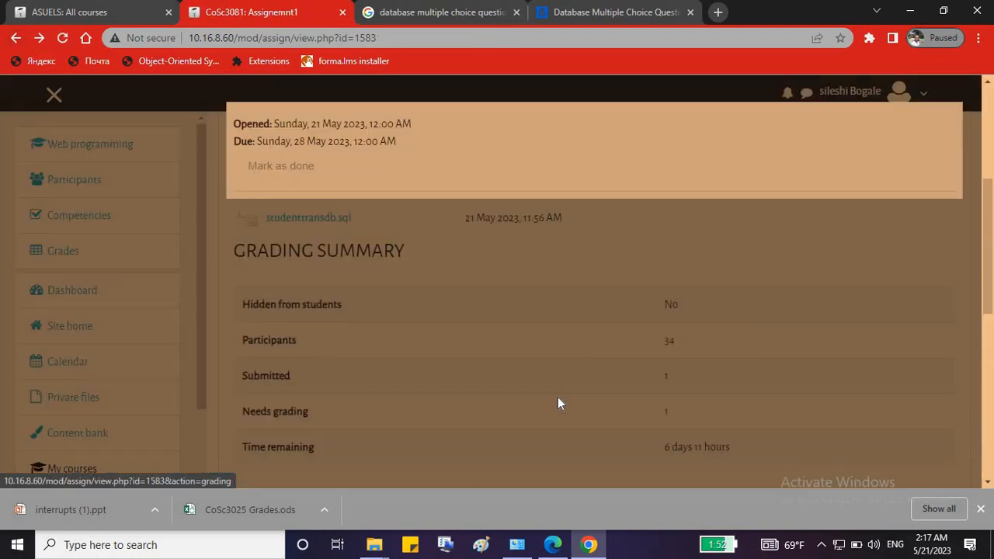
pyautogui.scroll(3, 629, 347)
pyautogui.scroll(-1, 700, 427)
pyautogui.click(700, 432)
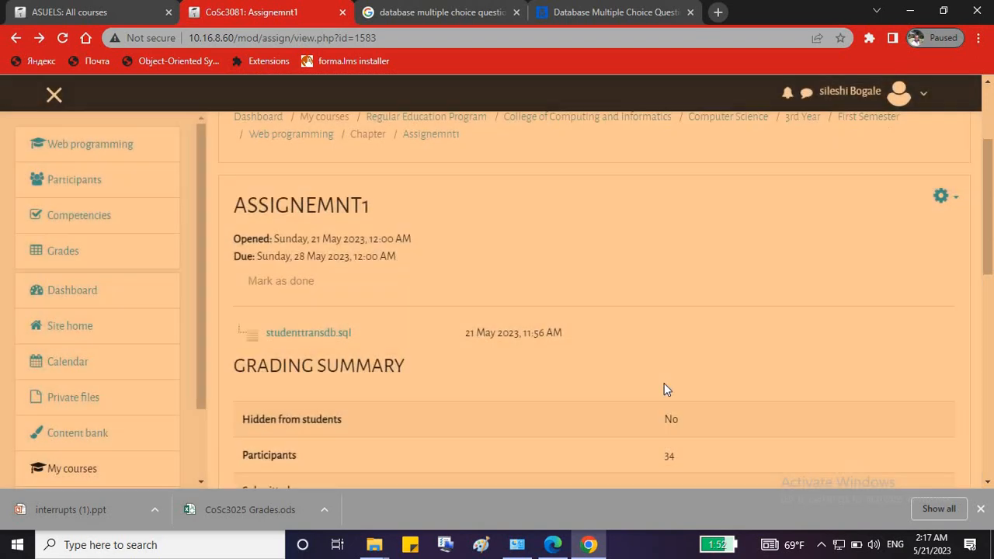
pyautogui.scroll(-3, 621, 404)
# List all Assignemnt1 submissions and browse to the second page of students.
pyautogui.click(570, 420)
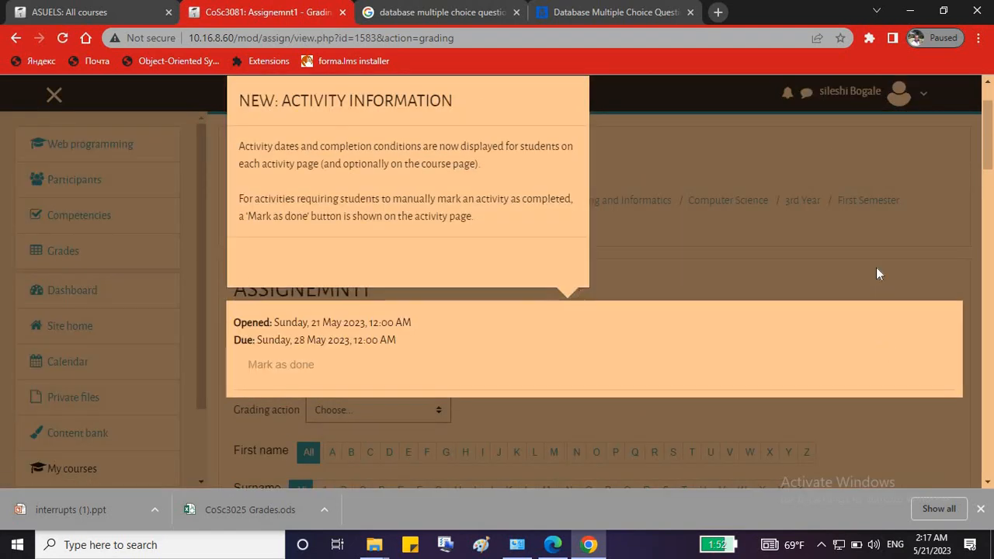
pyautogui.click(876, 268)
pyautogui.scroll(-4, 876, 270)
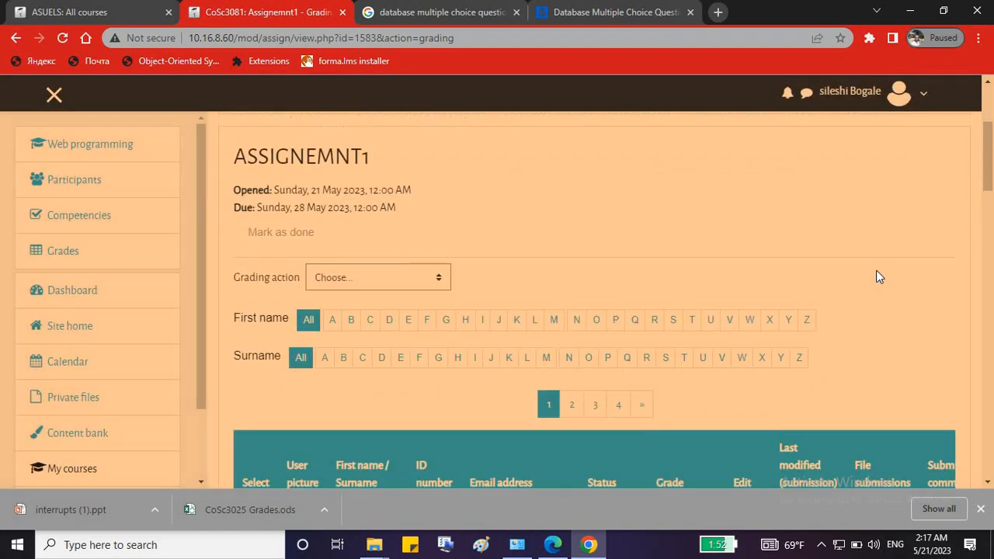
pyautogui.scroll(-1, 622, 316)
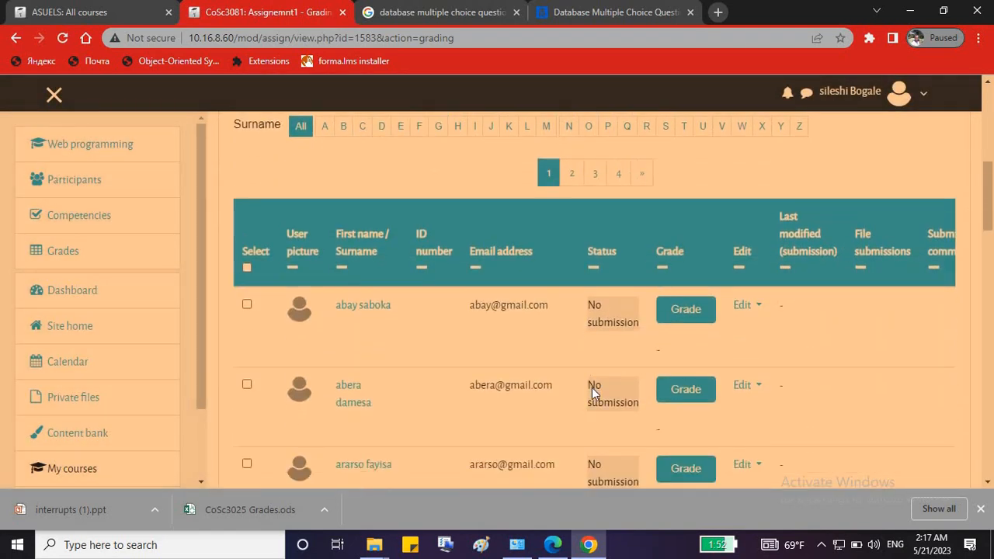
pyautogui.scroll(-9, 592, 388)
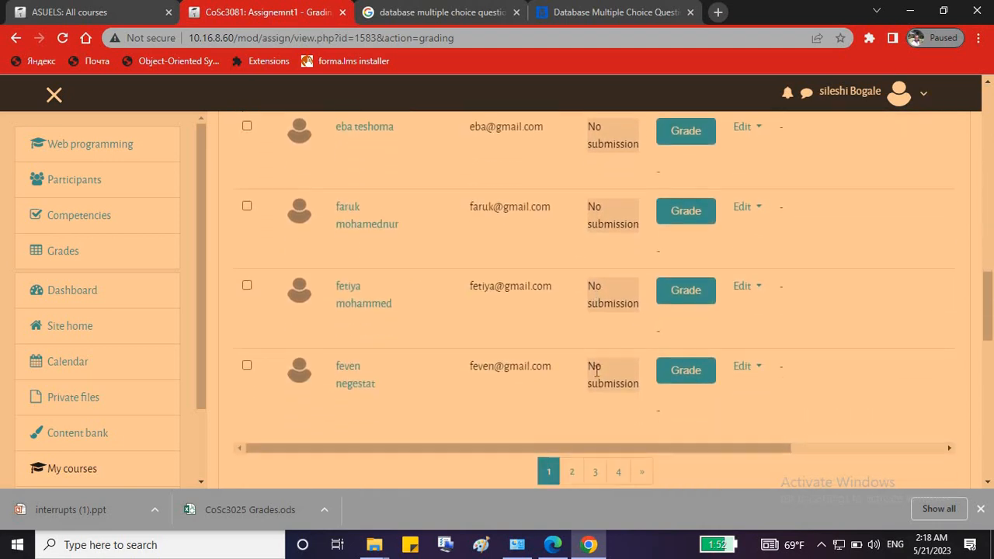
pyautogui.scroll(-1, 595, 371)
pyautogui.click(572, 404)
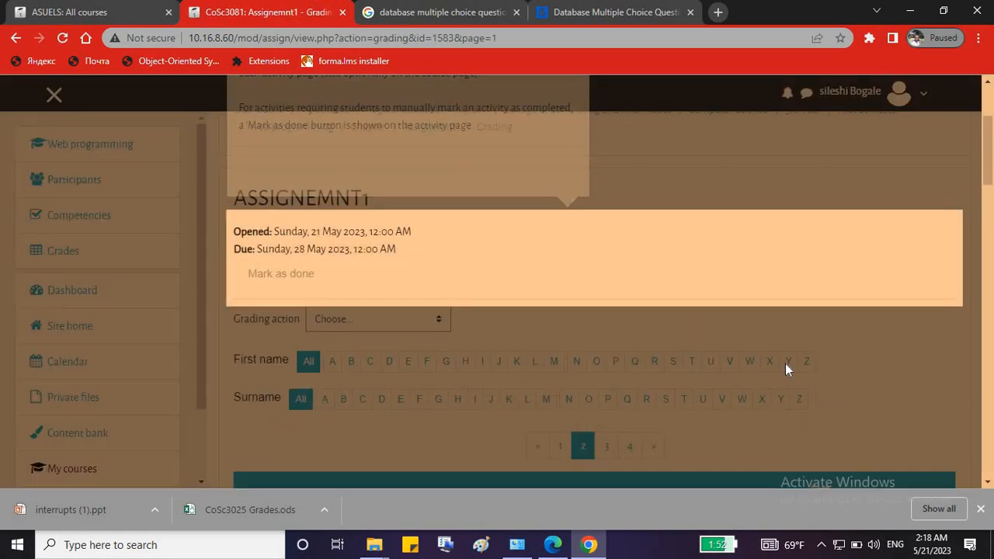
pyautogui.scroll(-4, 784, 363)
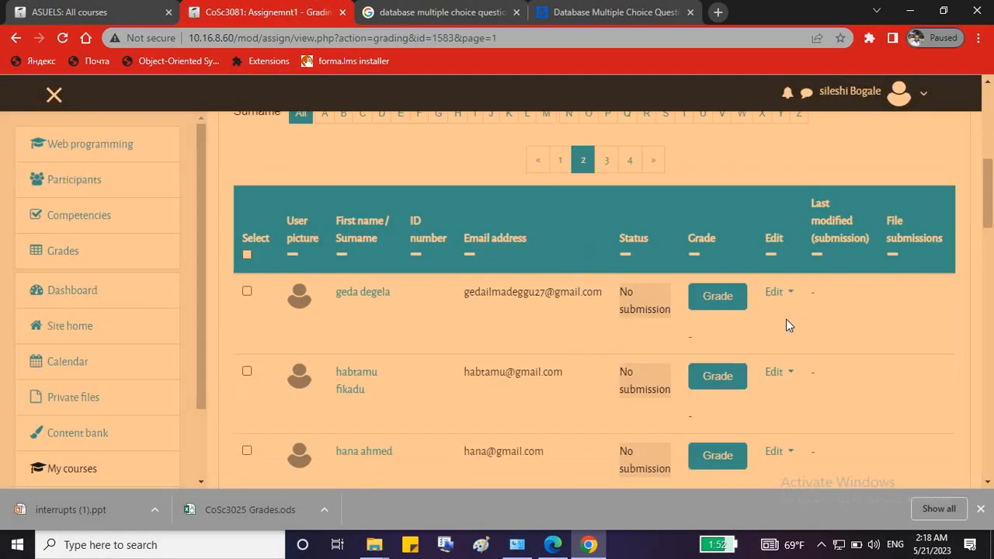
pyautogui.scroll(-3, 785, 319)
pyautogui.scroll(7, 786, 319)
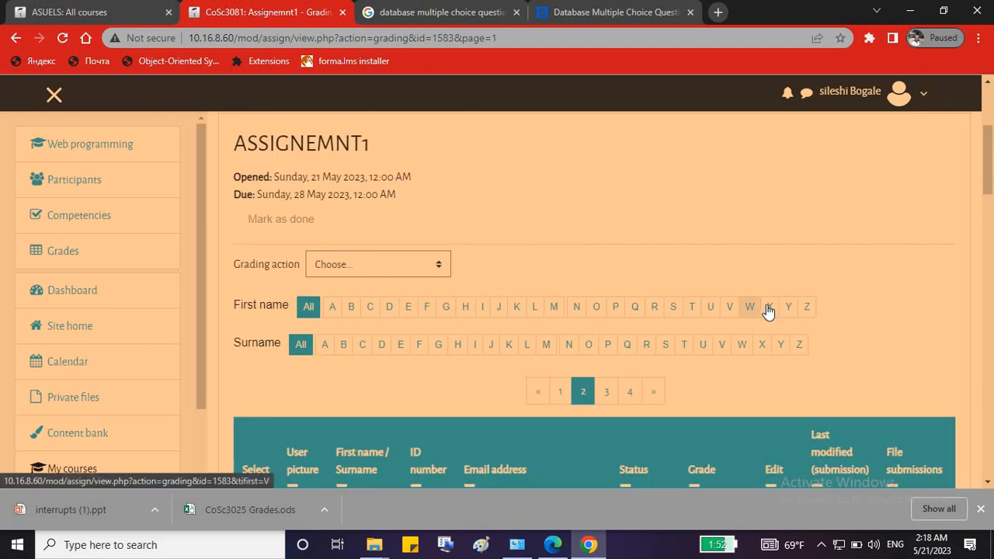
# Filter the list to first name S and surname S, showing the PDF Submitted for grading.
pyautogui.click(673, 306)
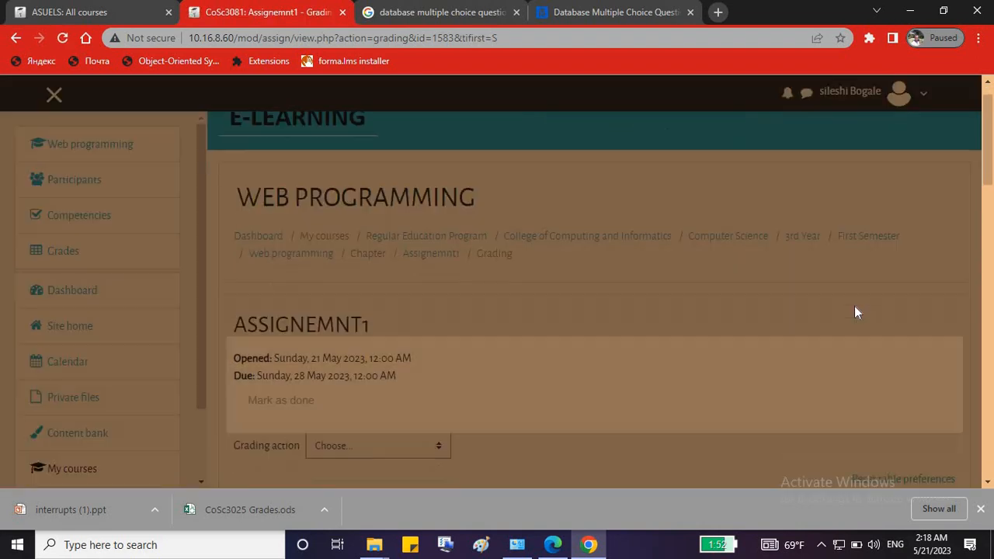
pyautogui.click(878, 311)
pyautogui.scroll(-2, 878, 310)
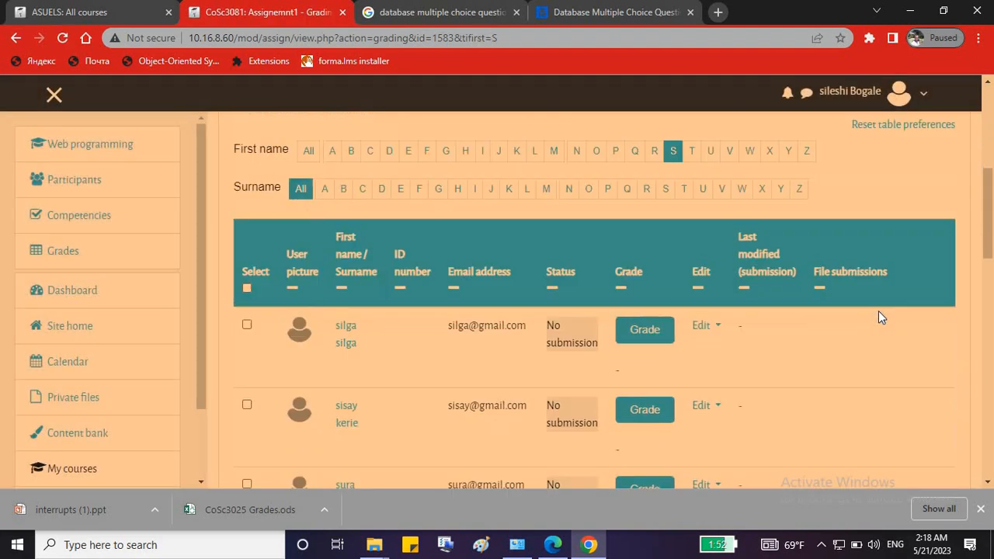
pyautogui.scroll(-3, 878, 311)
pyautogui.scroll(2, 386, 446)
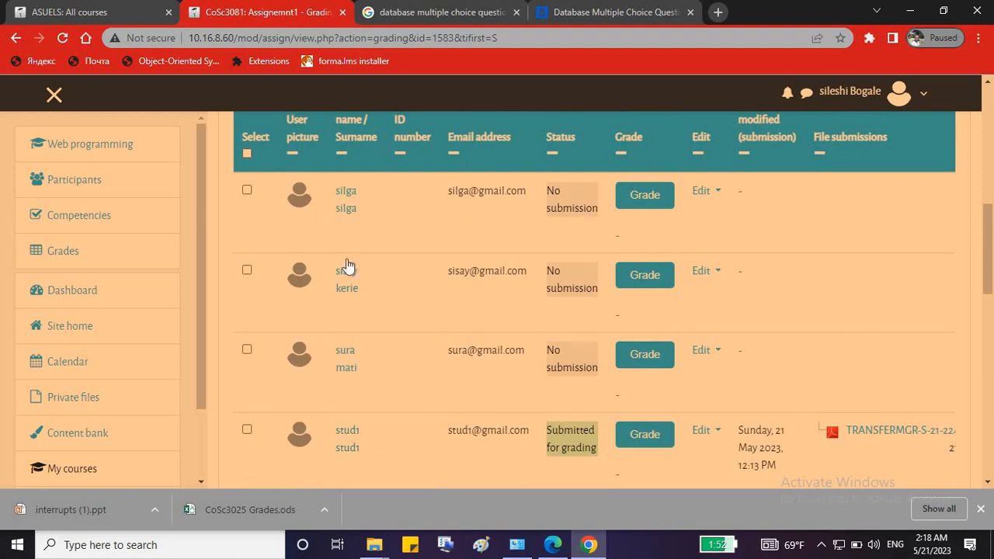
pyautogui.scroll(4, 478, 256)
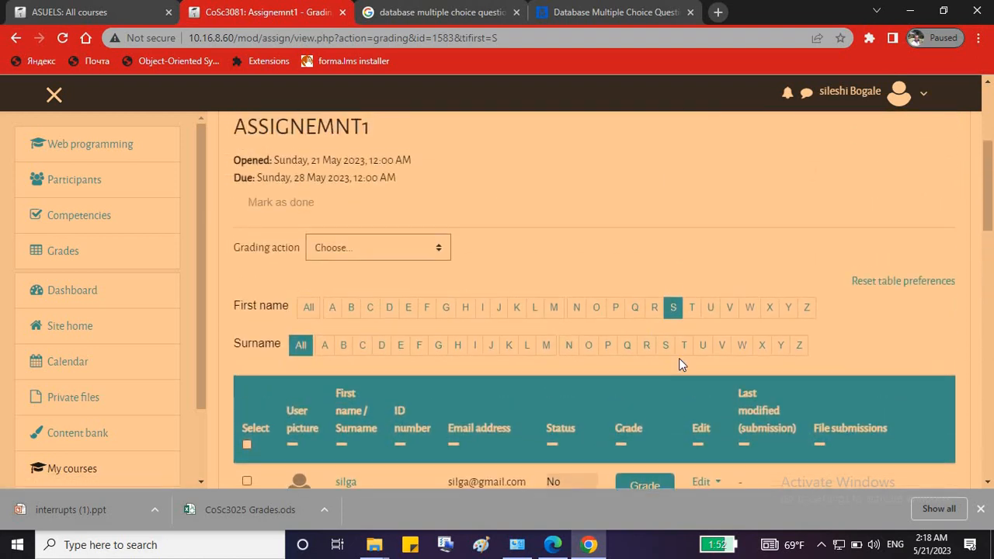
pyautogui.click(666, 346)
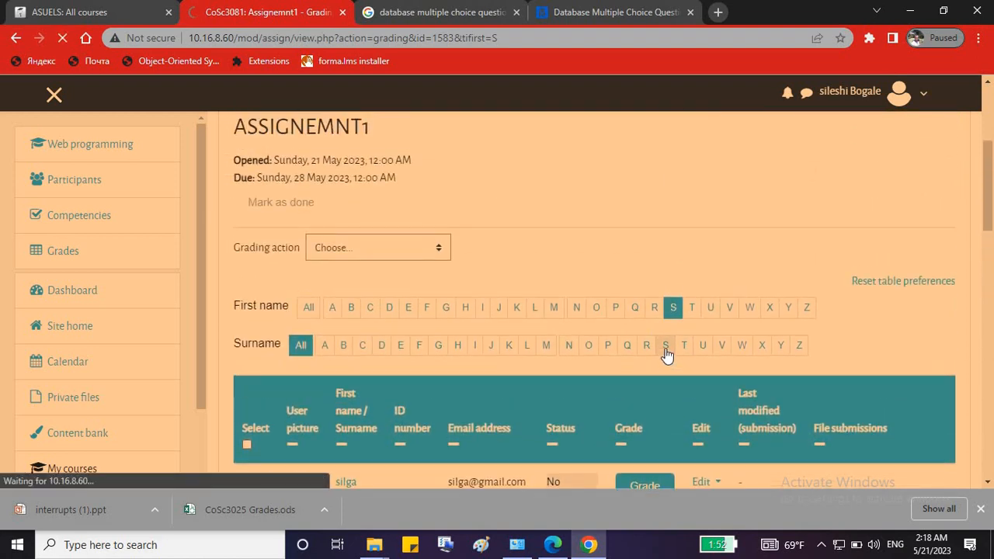
pyautogui.click(665, 346)
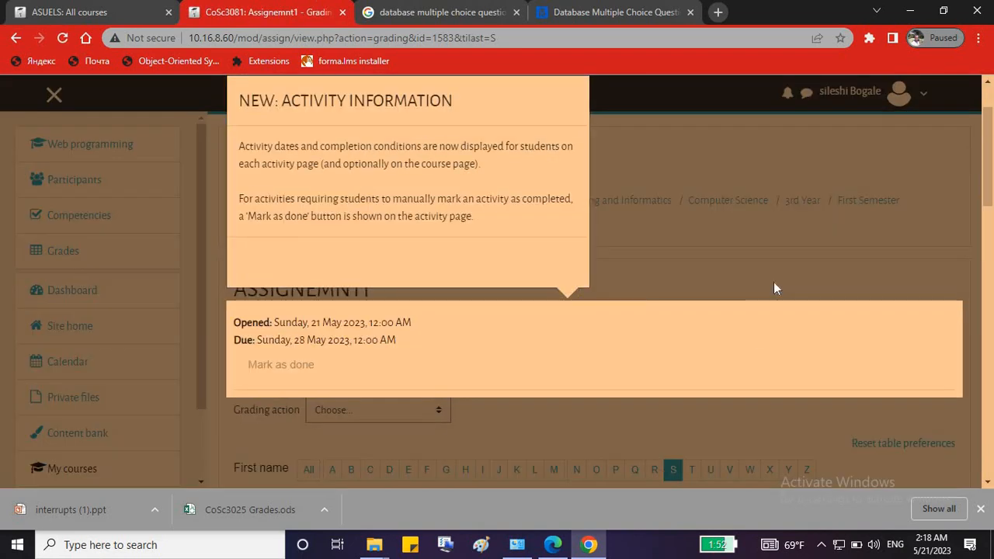
pyautogui.click(774, 282)
pyautogui.scroll(-4, 773, 283)
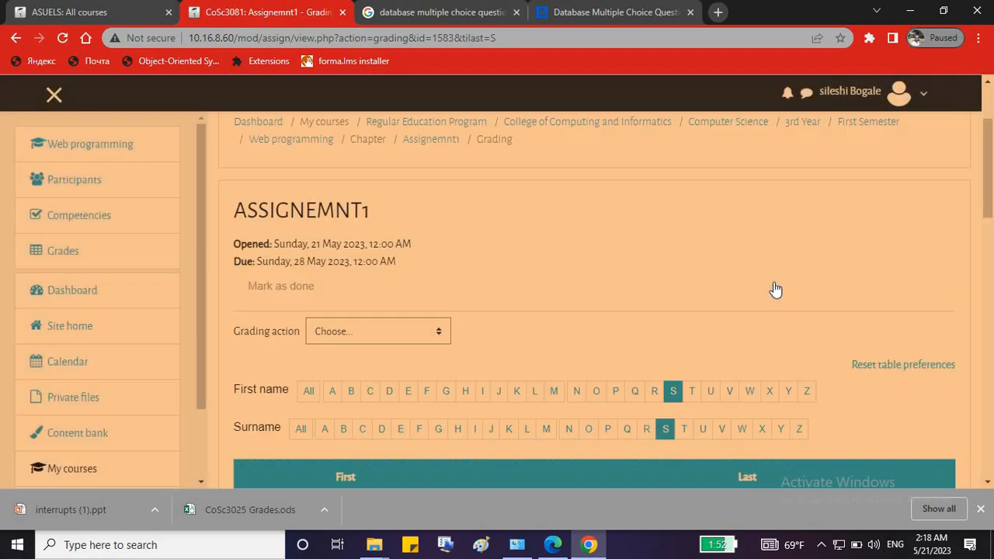
pyautogui.scroll(-1, 523, 345)
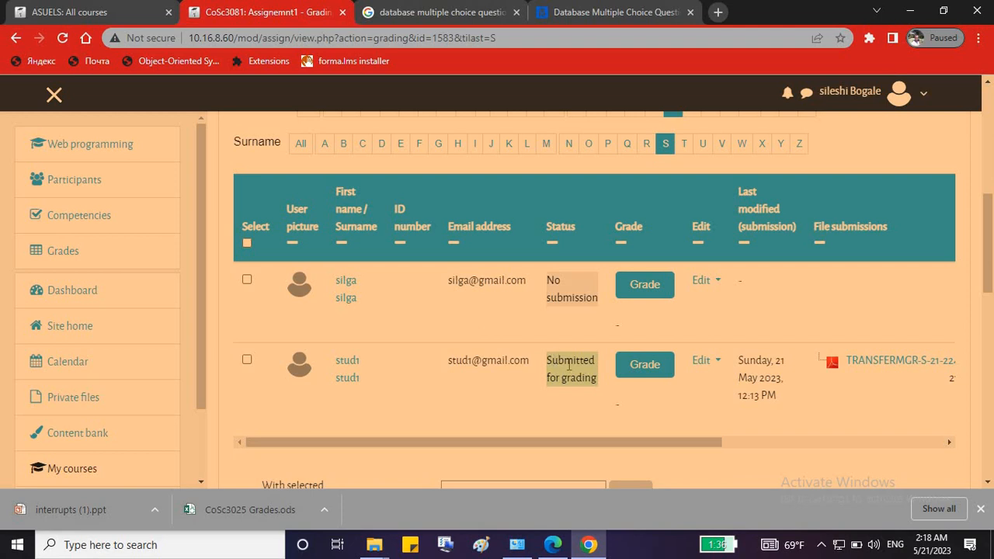
pyautogui.moveTo(547, 361); pyautogui.dragTo(591, 380)
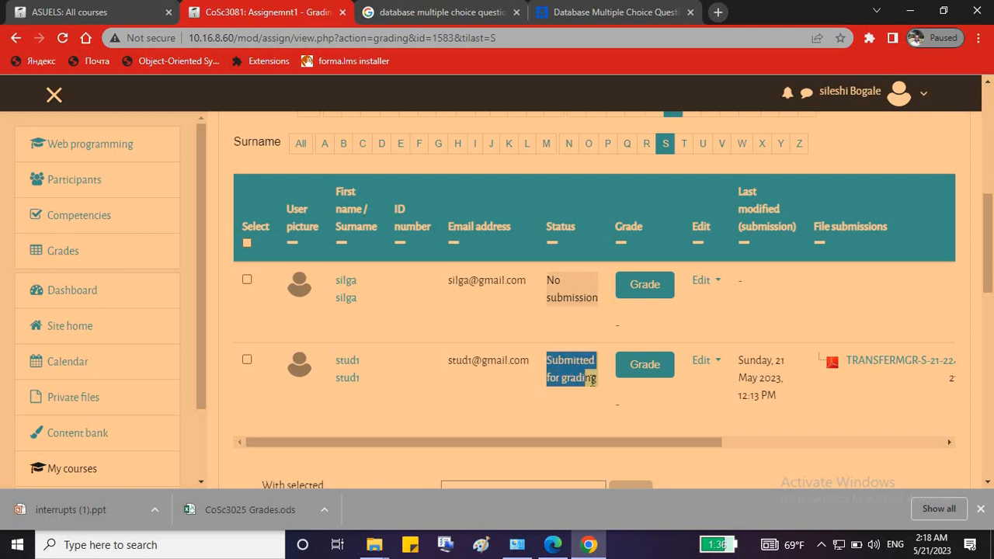
# Open the submitting student's grading page and download their submitted PDF.
pyautogui.click(650, 366)
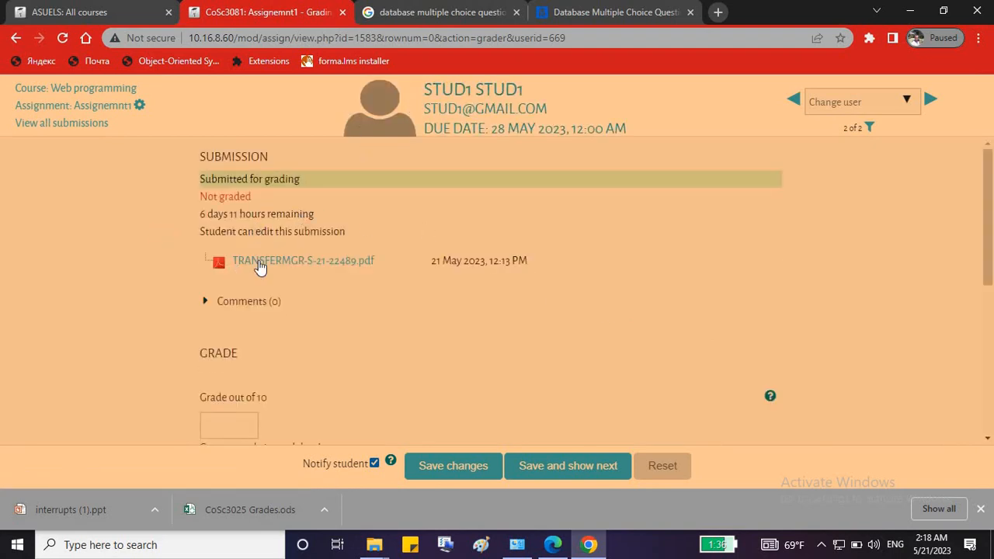
pyautogui.click(259, 262)
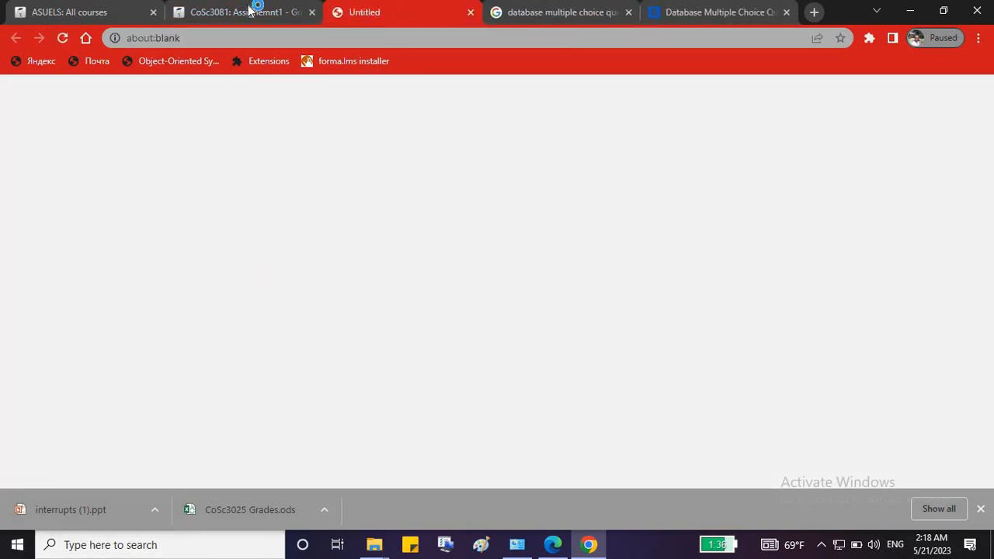
pyautogui.scroll(-1, 431, 397)
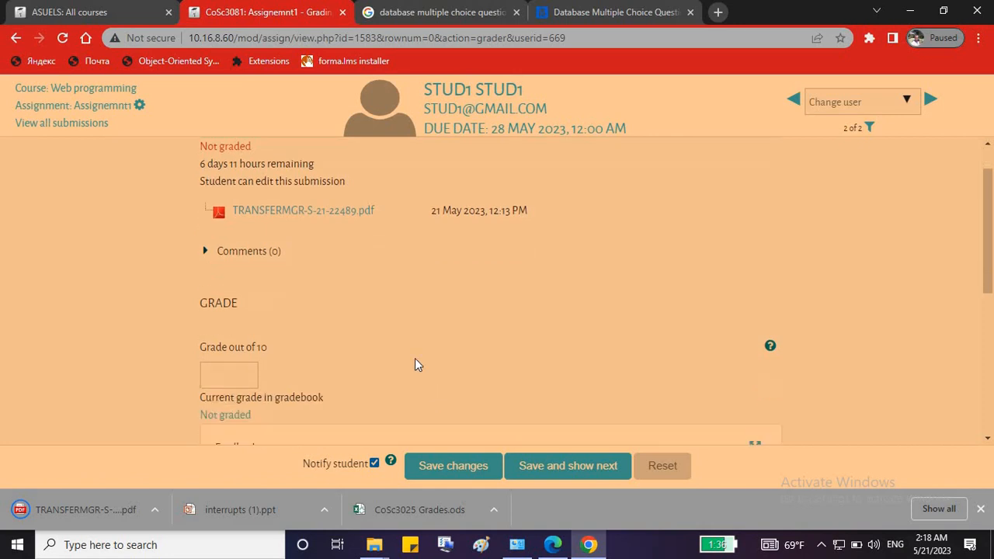
pyautogui.scroll(-1, 414, 364)
# Grade Assignemnt1 10 out of 10 with feedback comment 'hhhhh' and save.
pyautogui.click(216, 286)
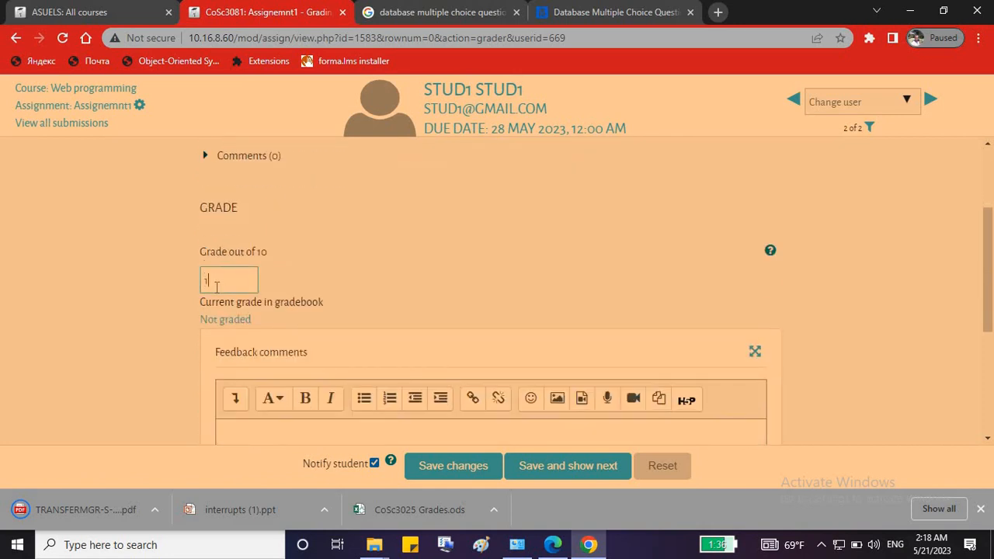
pyautogui.scroll(-3, 330, 365)
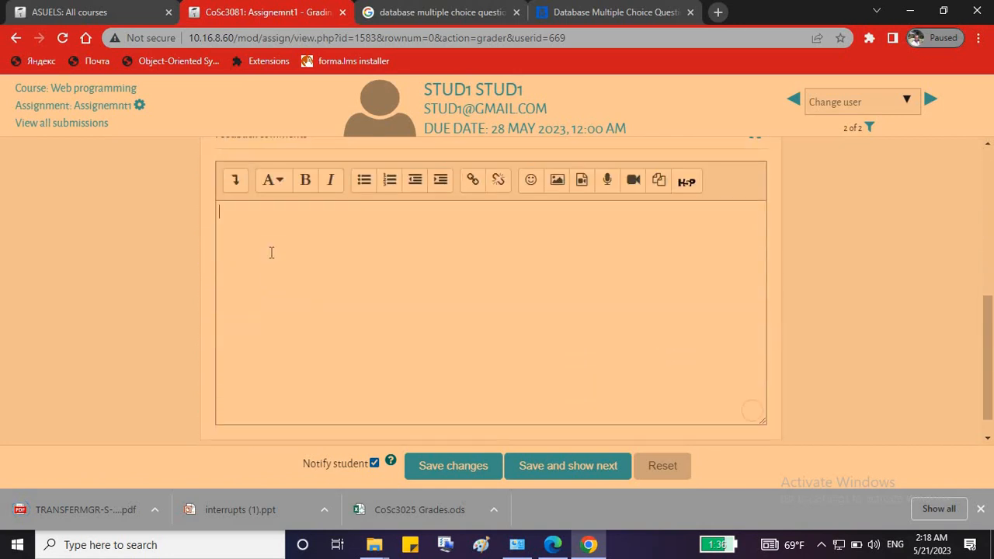
pyautogui.write('hhhhh')
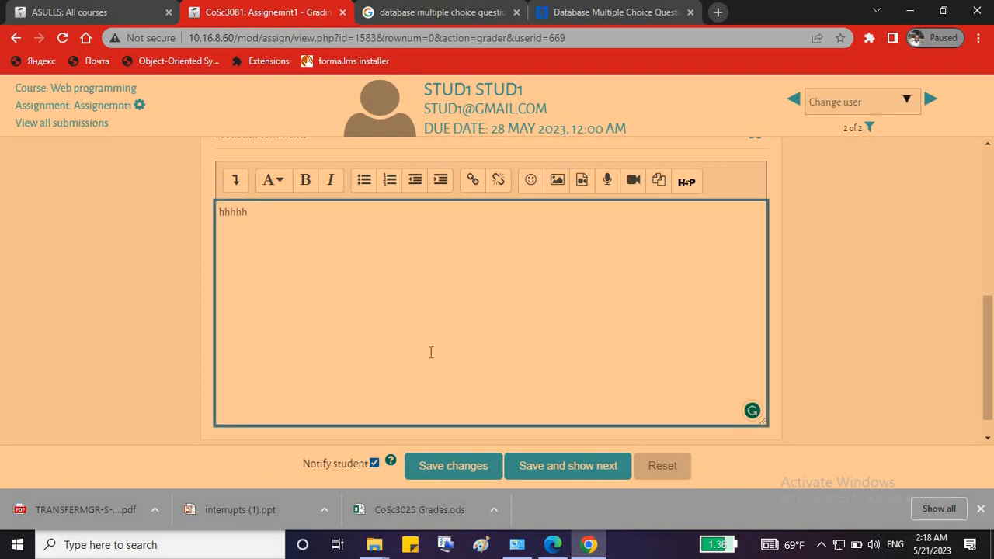
pyautogui.scroll(-1, 389, 284)
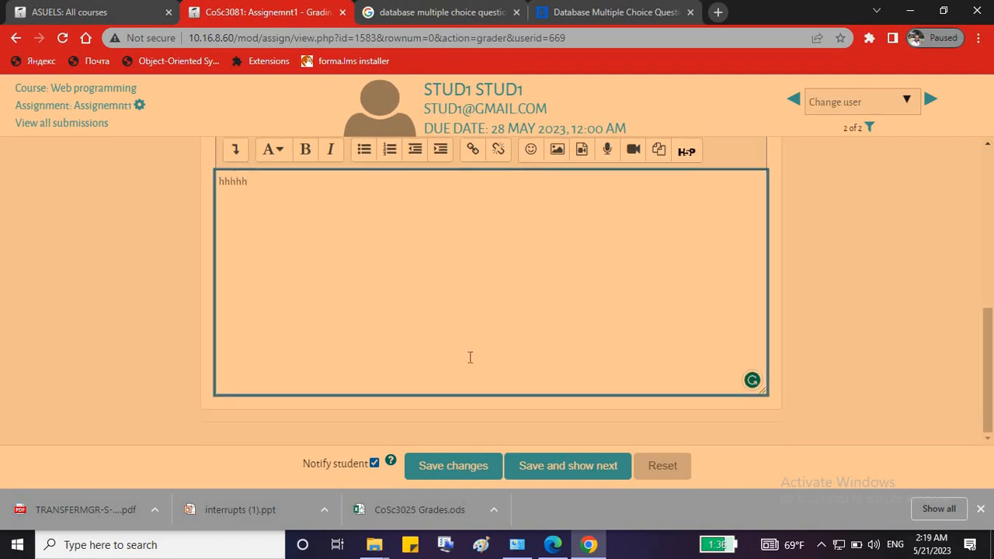
pyautogui.click(448, 477)
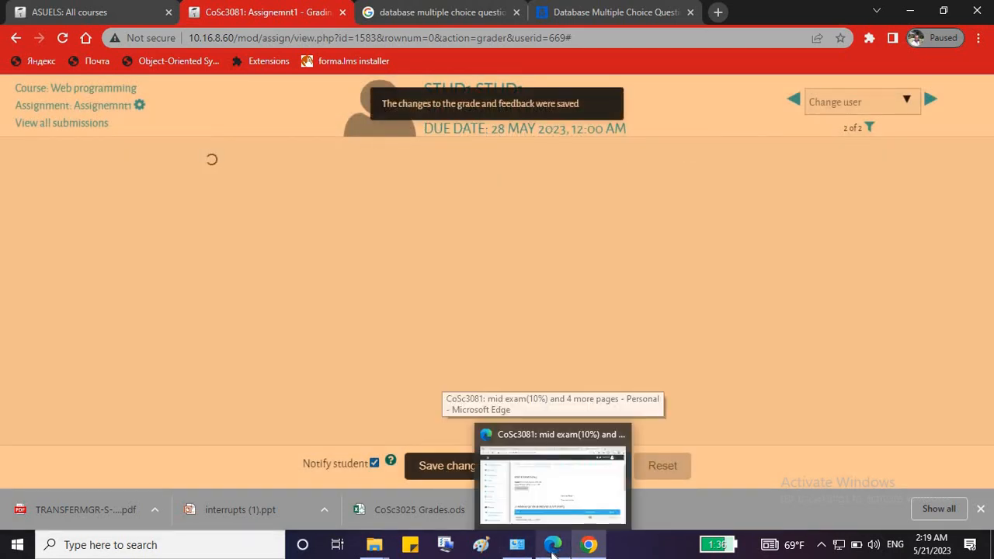
pyautogui.click(554, 455)
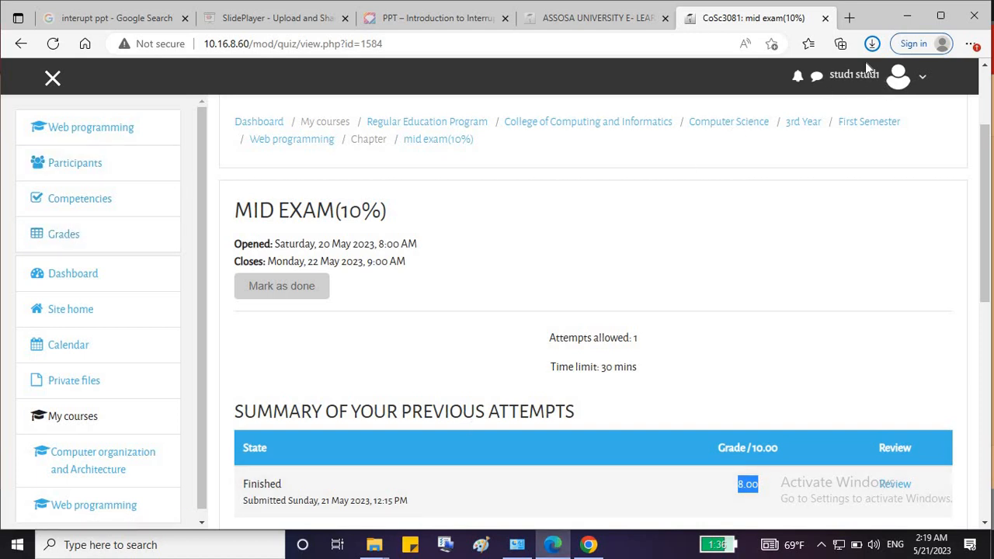
pyautogui.click(67, 237)
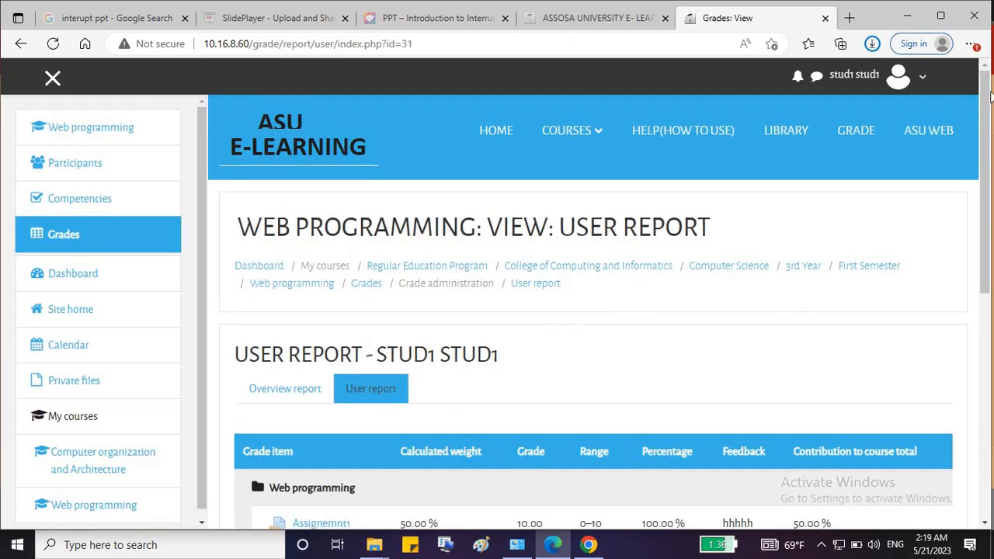
pyautogui.scroll(-4, 940, 219)
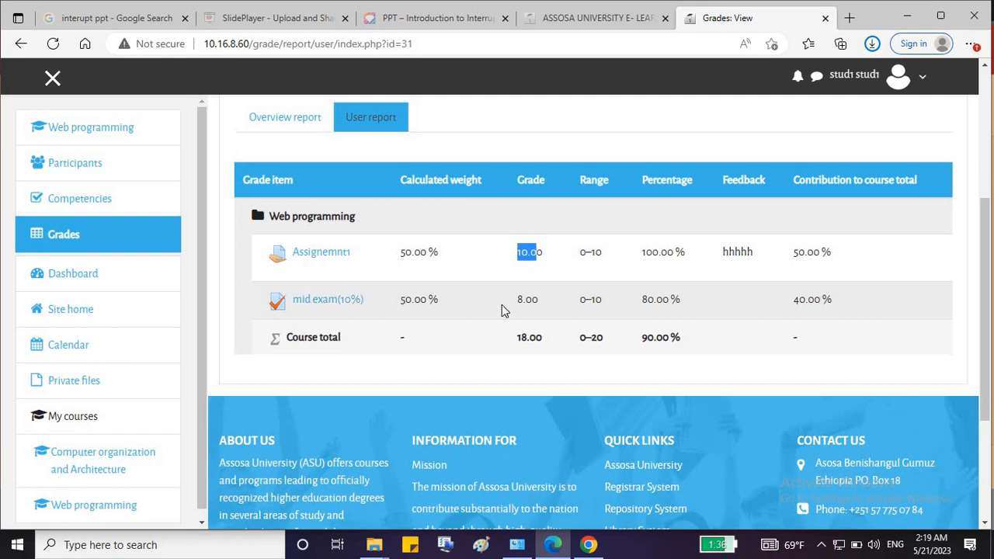
pyautogui.moveTo(514, 337); pyautogui.dragTo(543, 338)
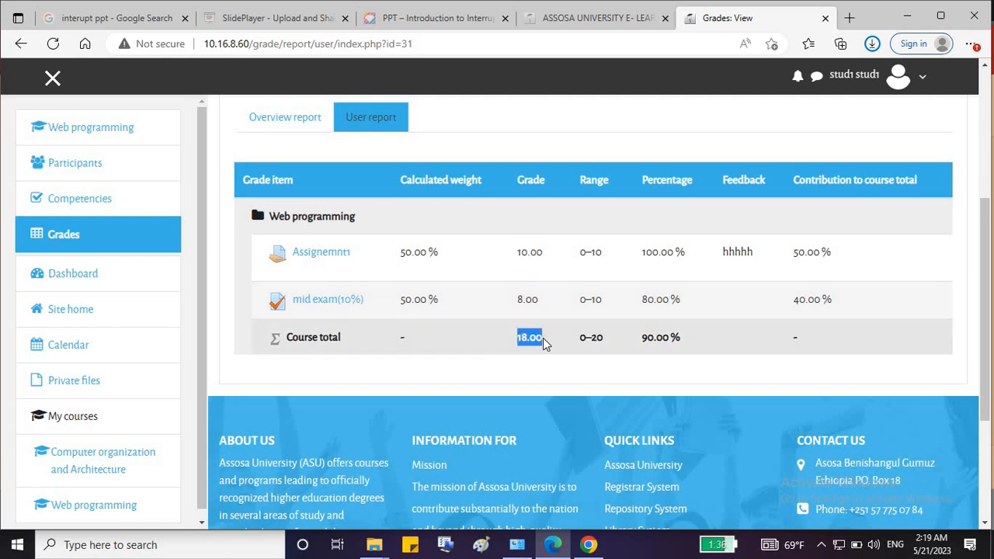
pyautogui.hotkey('alt', 'Tab')
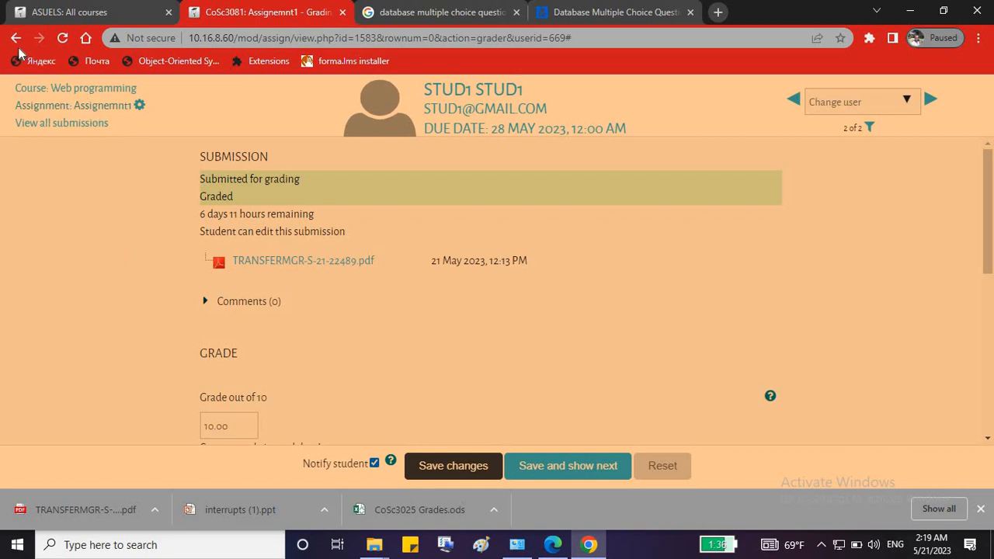
# Open the Web programming Grader report covering all 34 participants.
pyautogui.click(80, 96)
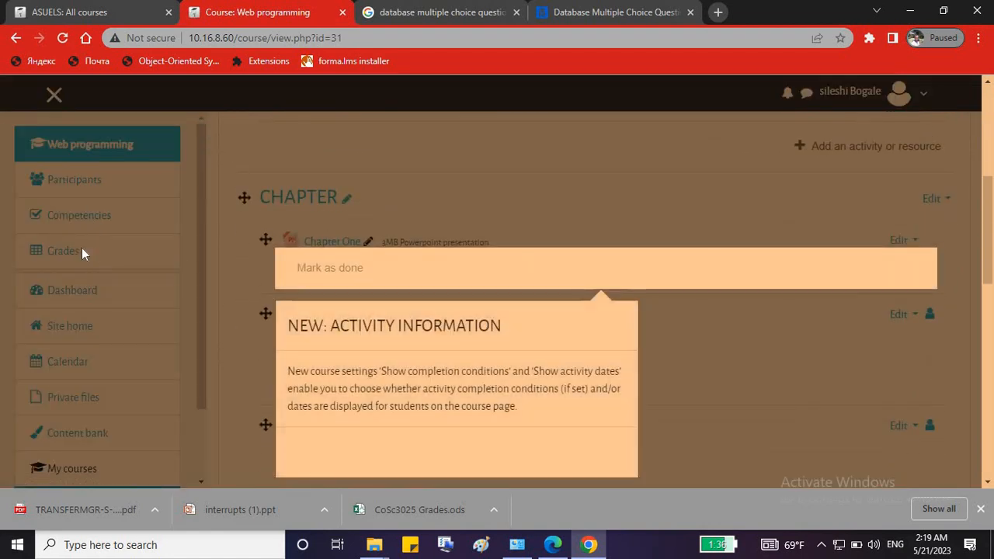
pyautogui.click(65, 254)
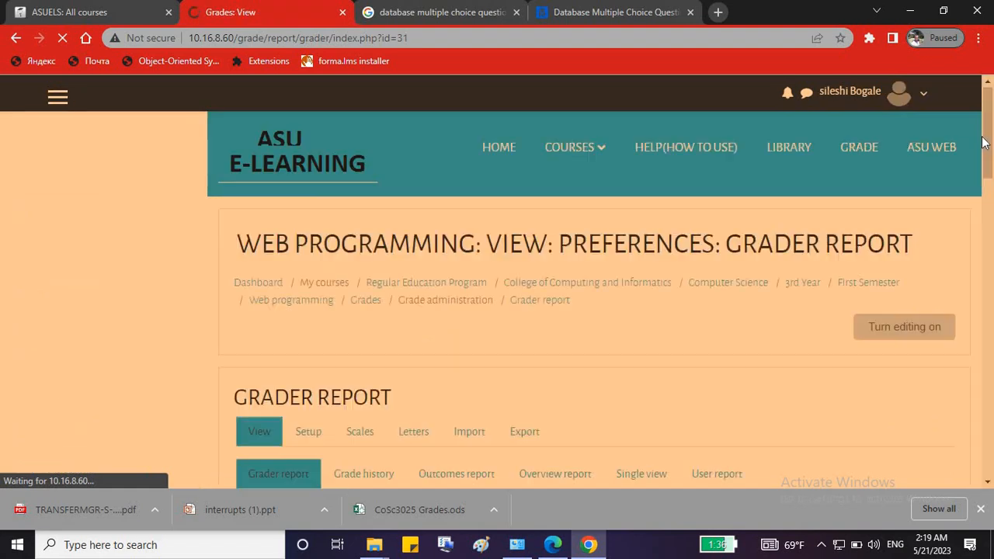
pyautogui.moveTo(987, 125); pyautogui.dragTo(992, 310)
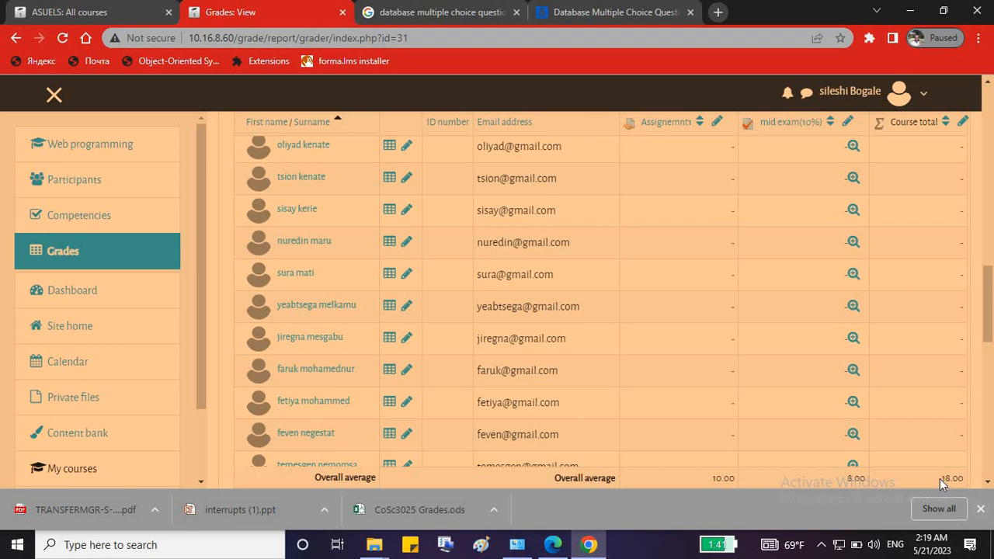
pyautogui.moveTo(989, 305); pyautogui.dragTo(989, 160)
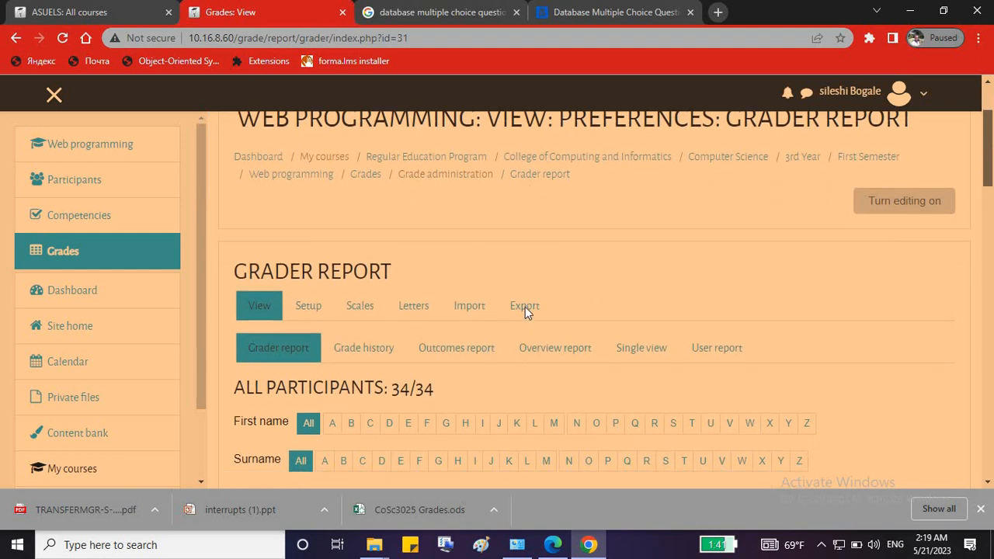
pyautogui.scroll(-1, 525, 313)
# Export Assignemnt1 and mid exam(10%) grades to the OpenDocument file CoSc3081 Grades.ods.
pyautogui.click(525, 213)
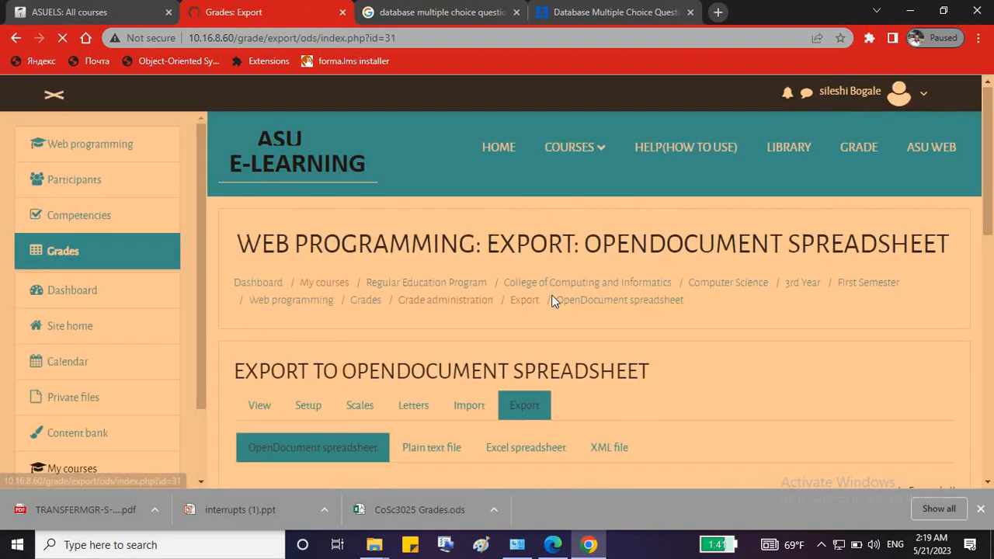
pyautogui.scroll(-2, 621, 319)
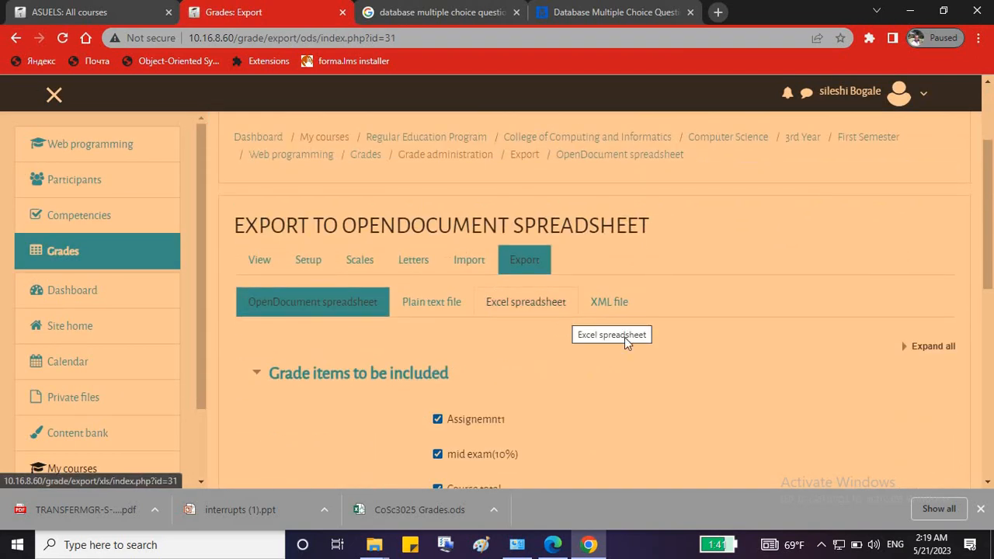
pyautogui.scroll(-1, 645, 326)
pyautogui.scroll(-1, 644, 332)
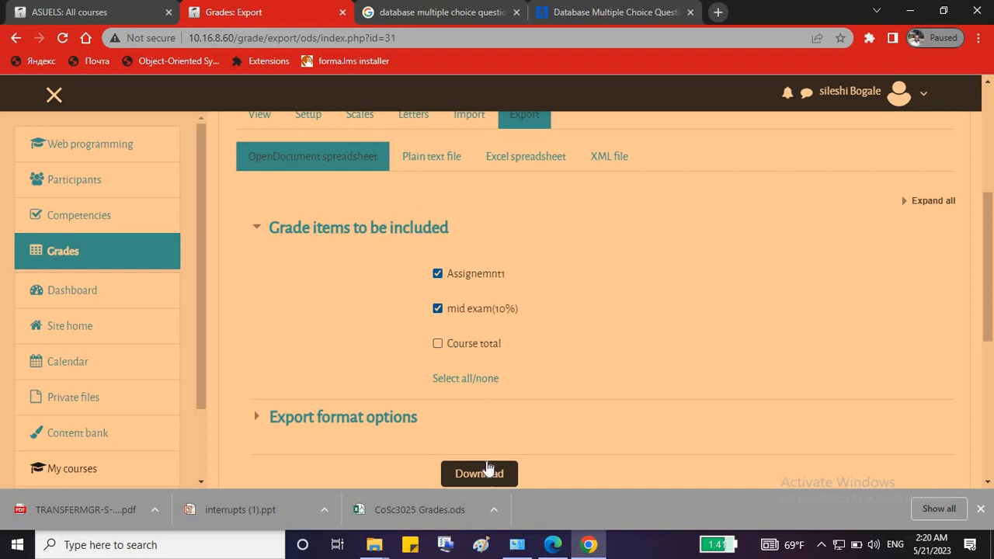
pyautogui.scroll(-1, 483, 471)
pyautogui.click(486, 401)
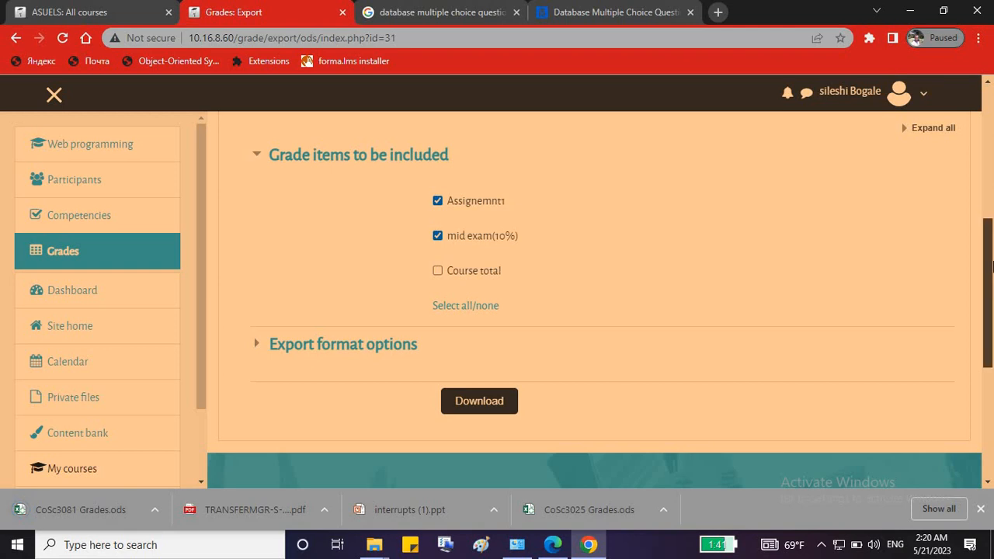
pyautogui.moveTo(984, 278); pyautogui.dragTo(993, 246)
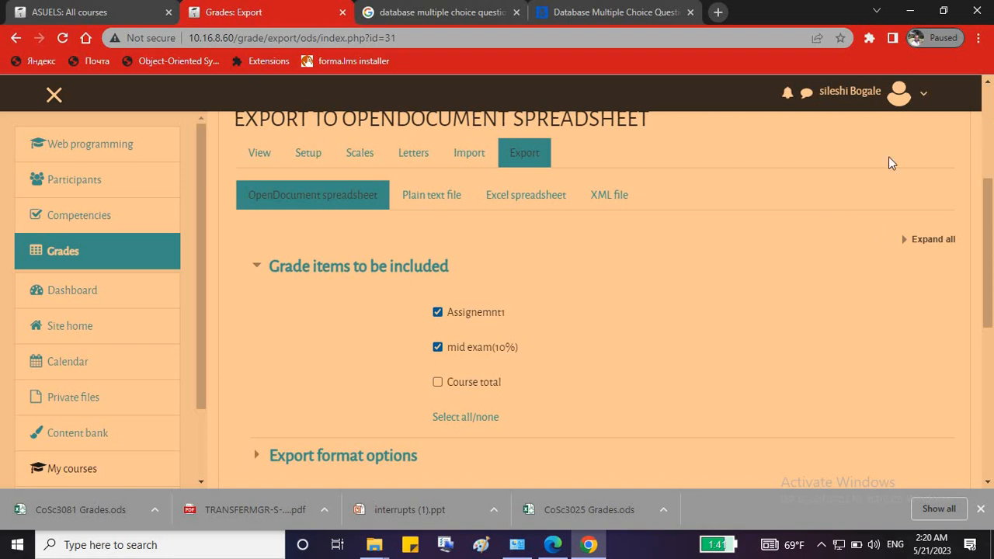
pyautogui.click(988, 133)
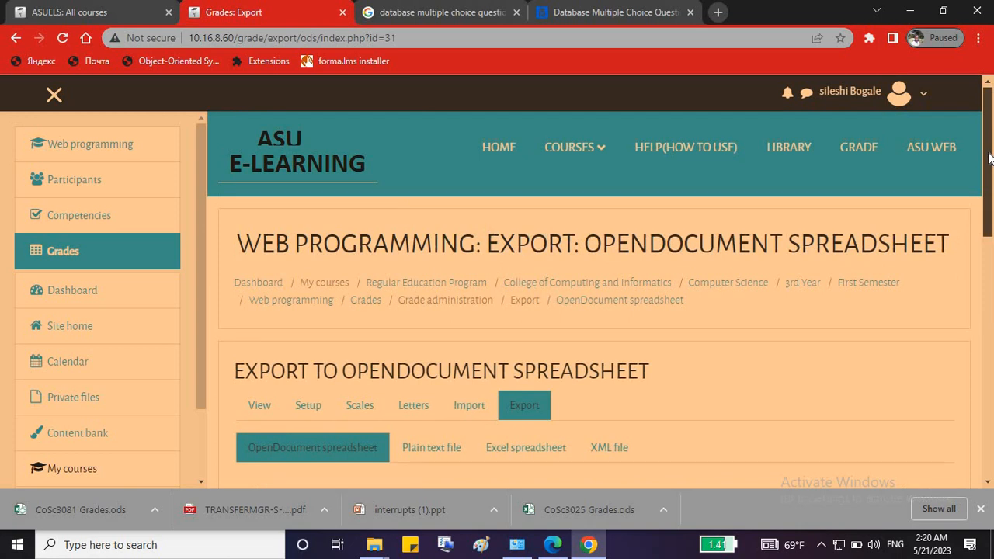
pyautogui.moveTo(990, 153)
pyautogui.mouseDown()
pyautogui.moveTo(992, 239)
pyautogui.moveTo(990, 146)
pyautogui.mouseUp()
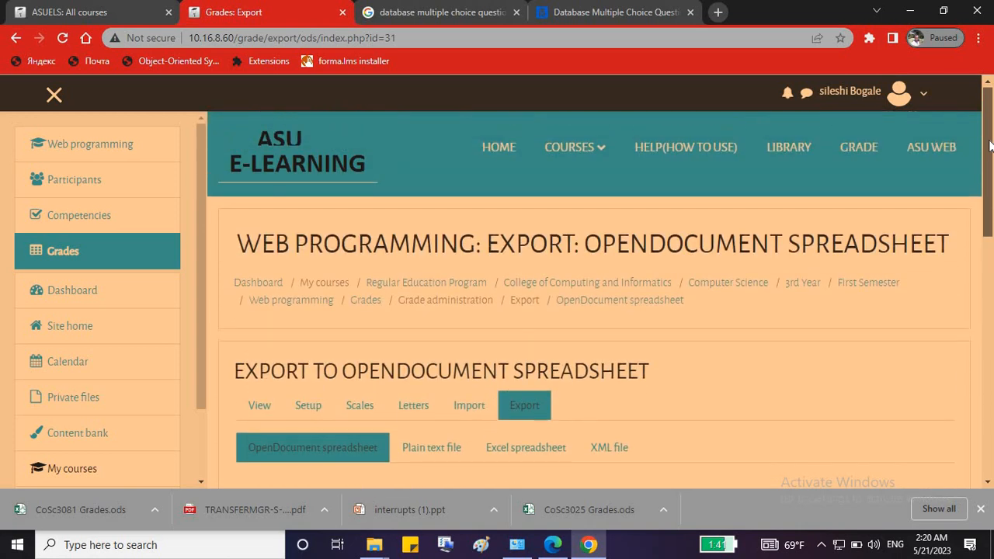